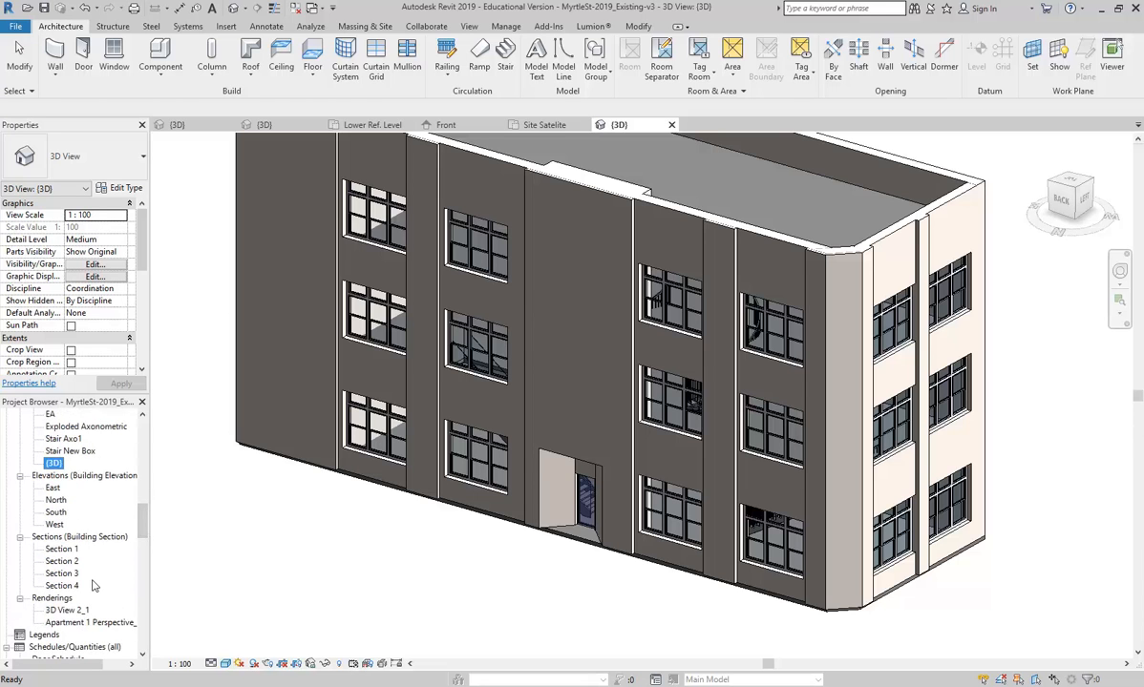
- View the Site, Site Satelite, True North GoogleMaps and Locality Plan floor plans in turn
scroll(94, 585, down, 2)
scroll(94, 585, up, 5)
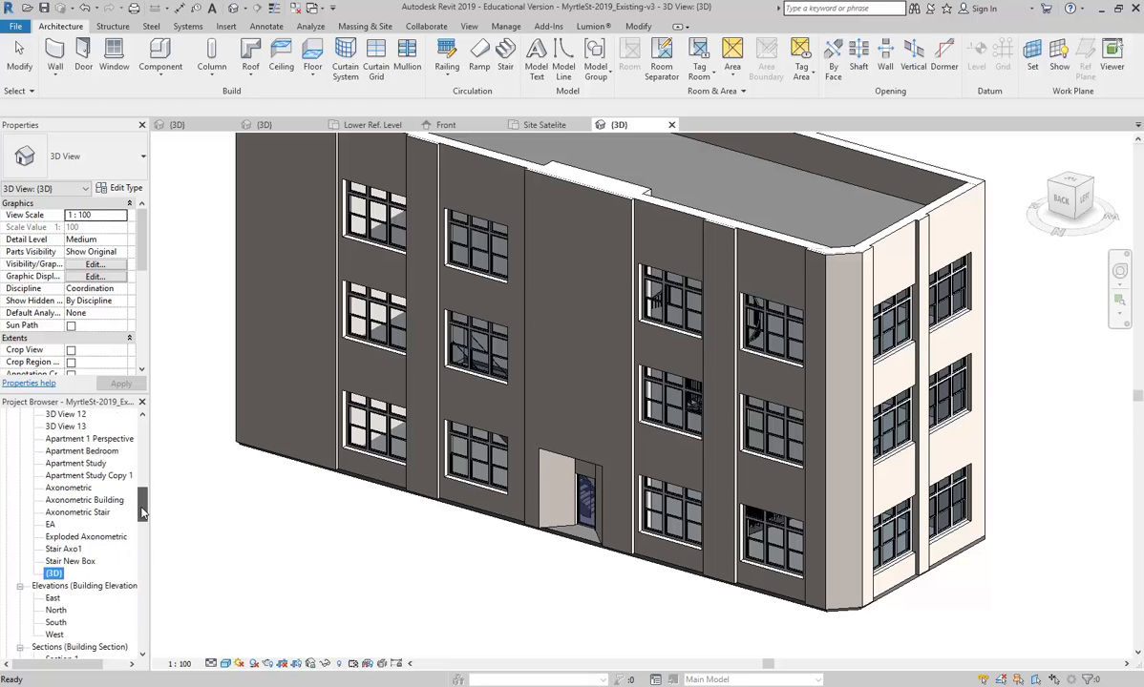
scroll(65, 559, up, 9)
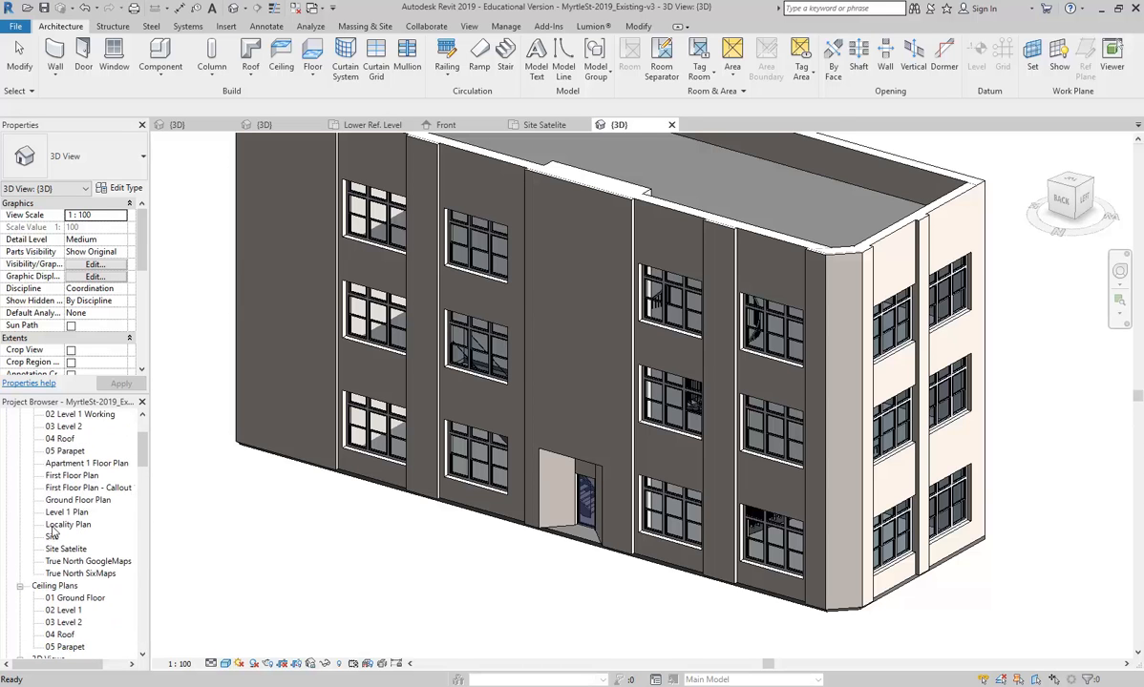
double_click(52, 538)
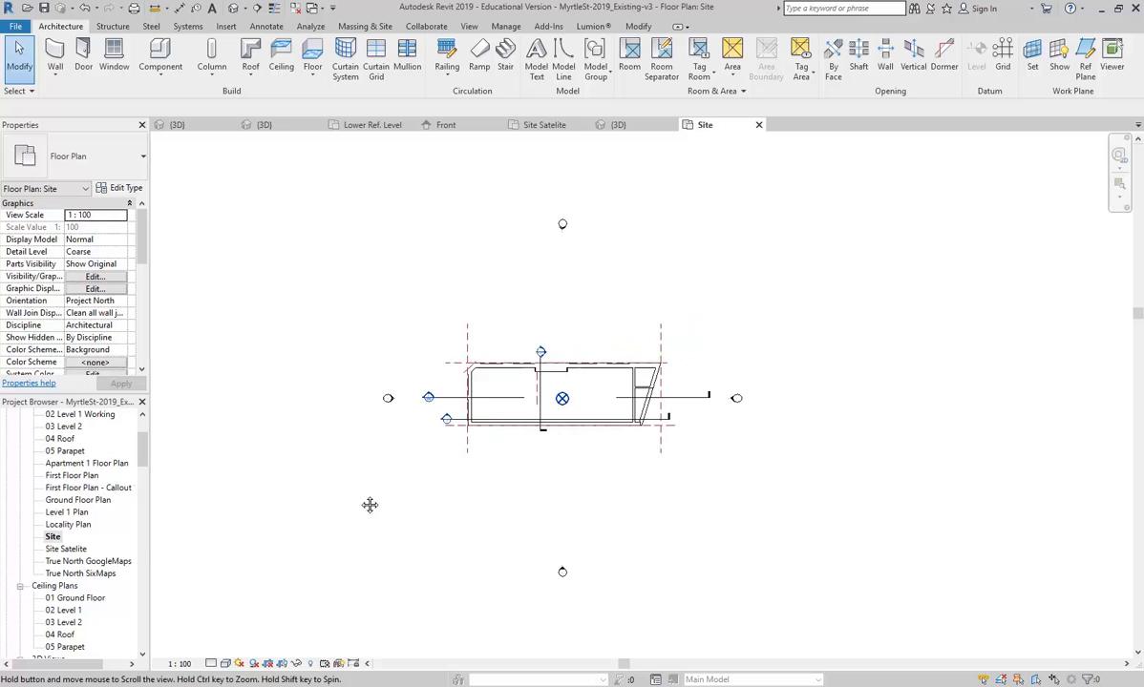
double_click(65, 550)
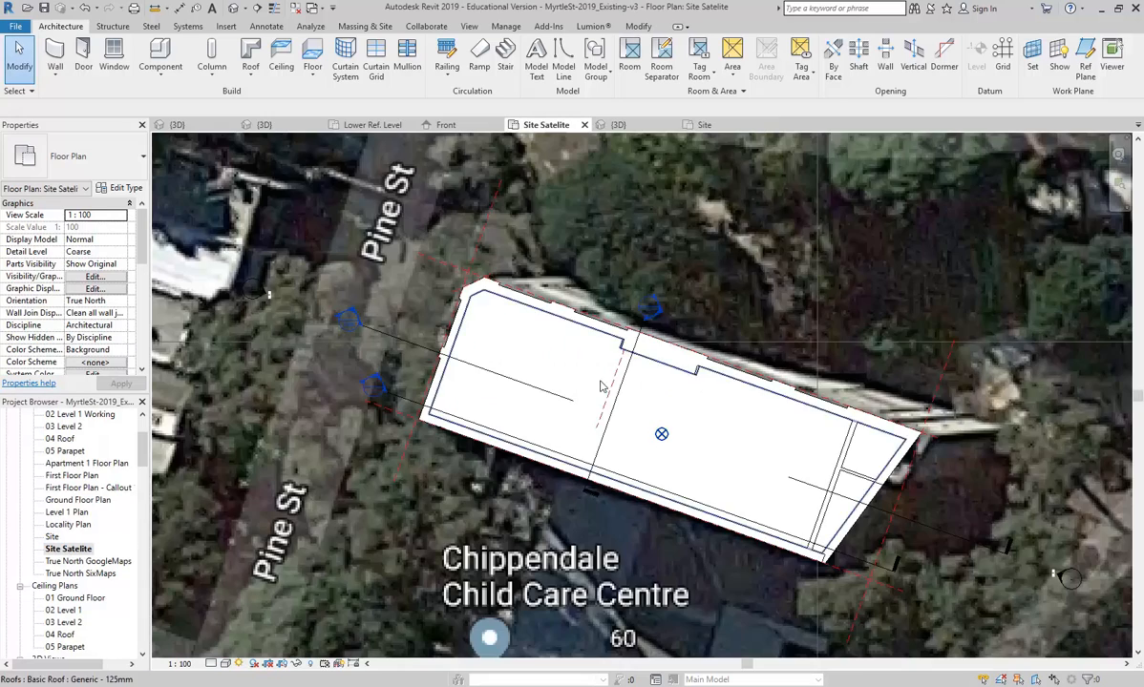
scroll(554, 427, down, 4)
double_click(88, 562)
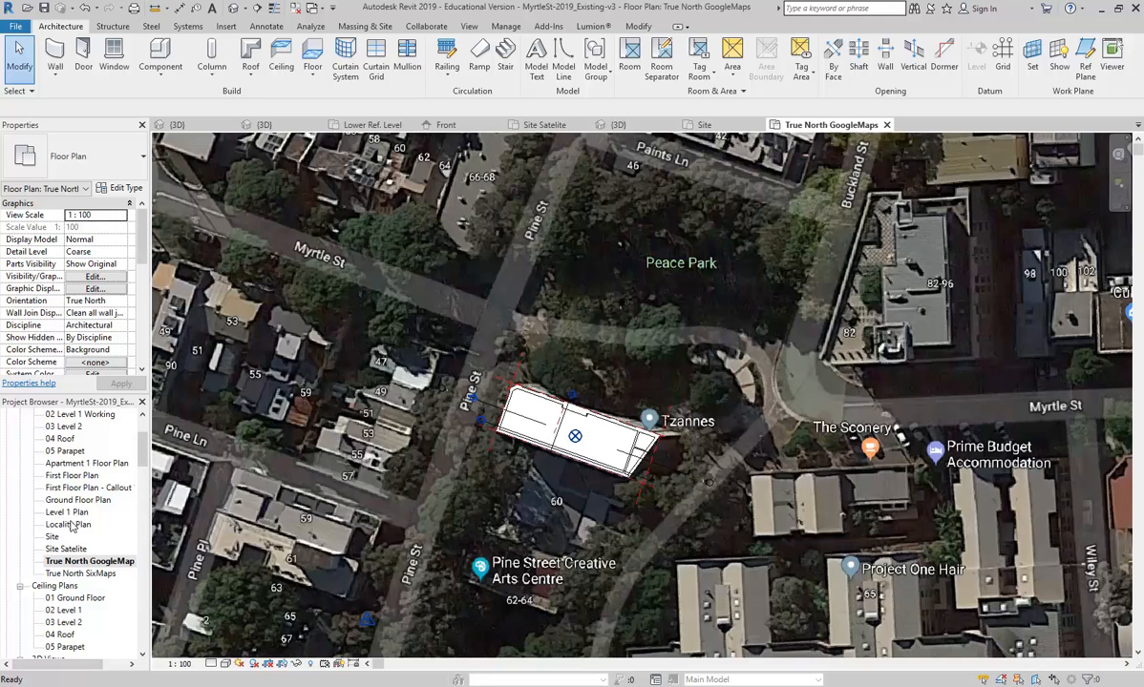
double_click(69, 525)
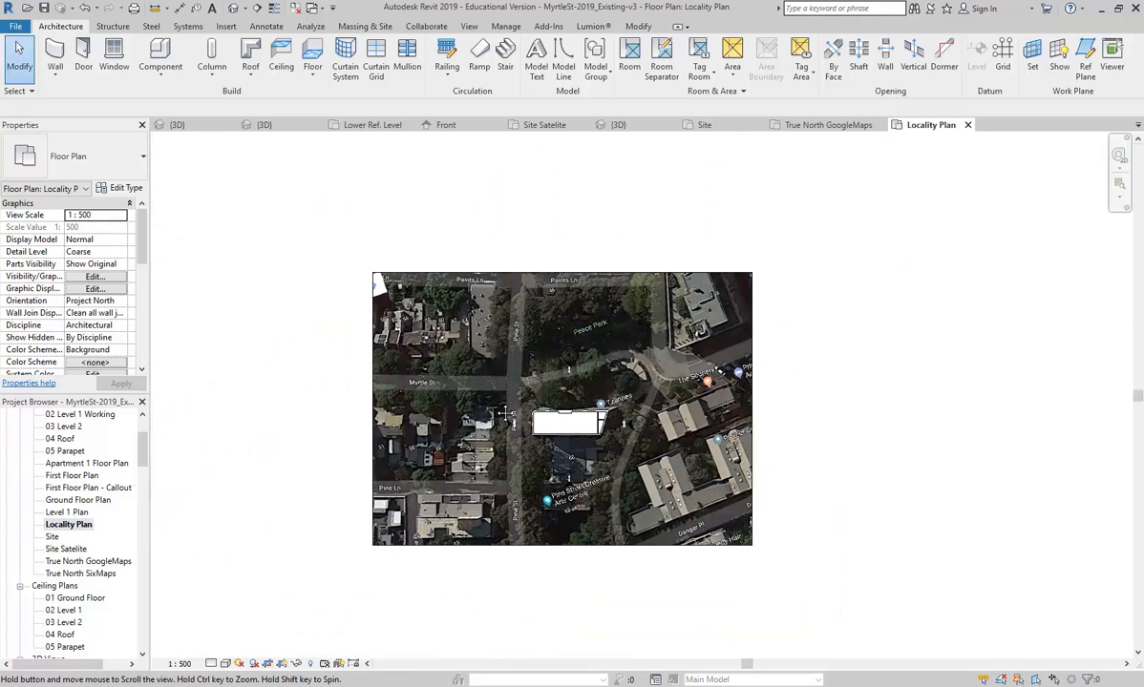
middle_drag(505, 413, 502, 413)
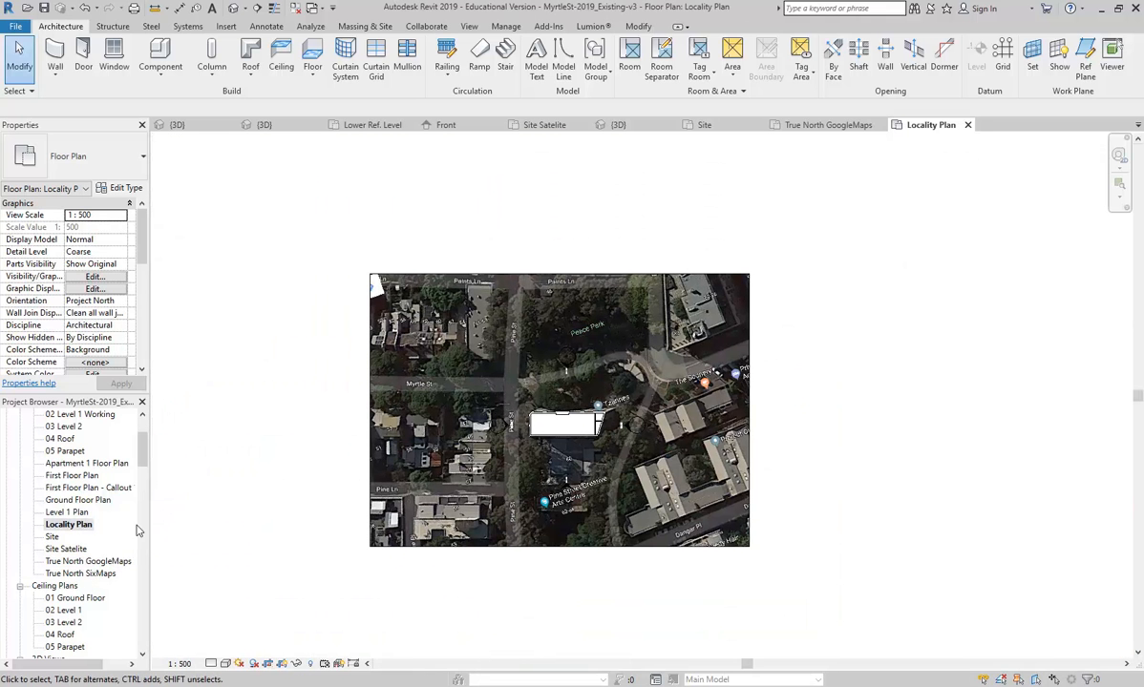
- Compare the True North SixMaps floor plan with the True North GoogleMaps, Site Satelite, Site and Locality Plan views
click(69, 524)
scroll(142, 464, up, 2)
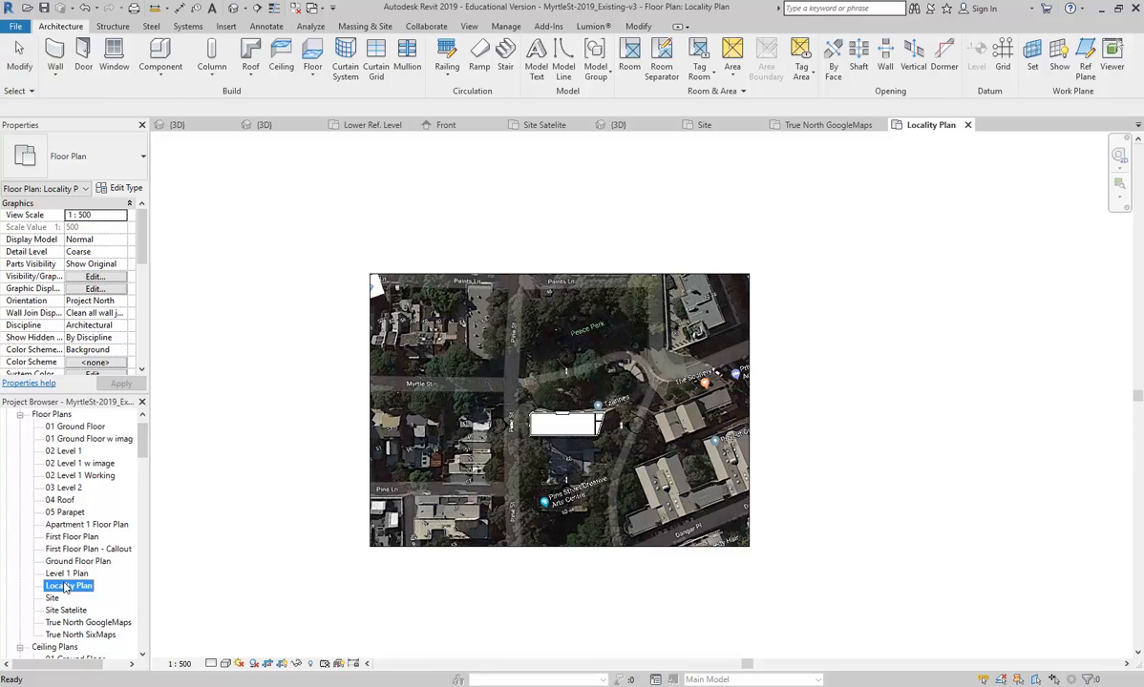
double_click(76, 635)
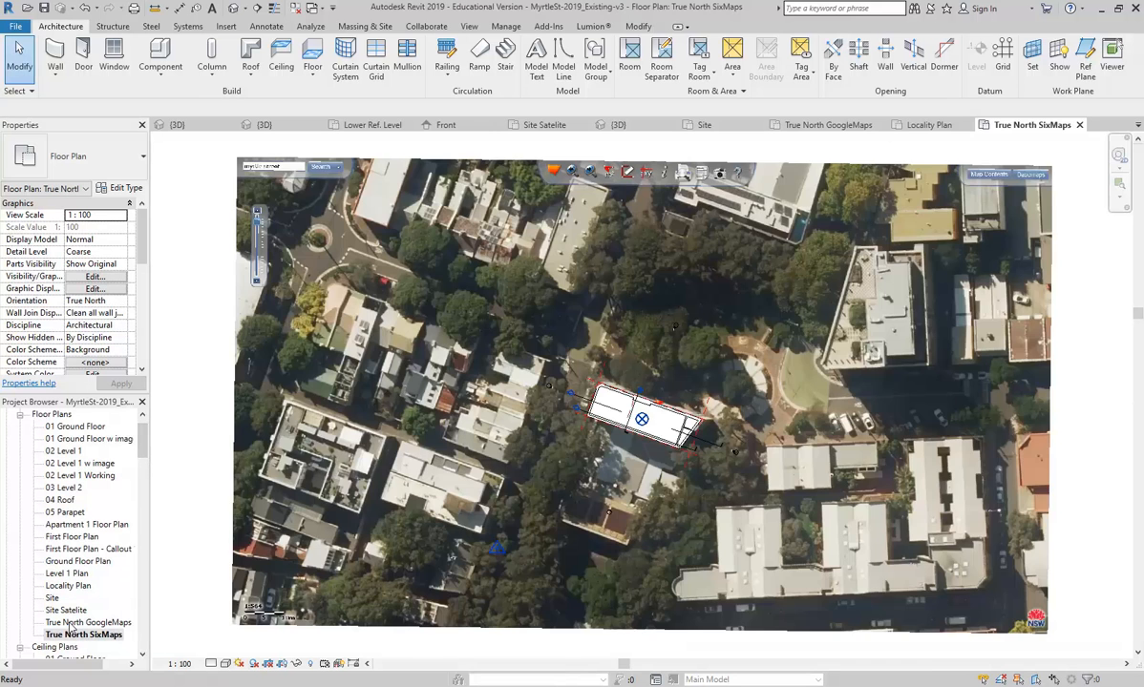
double_click(74, 622)
double_click(67, 611)
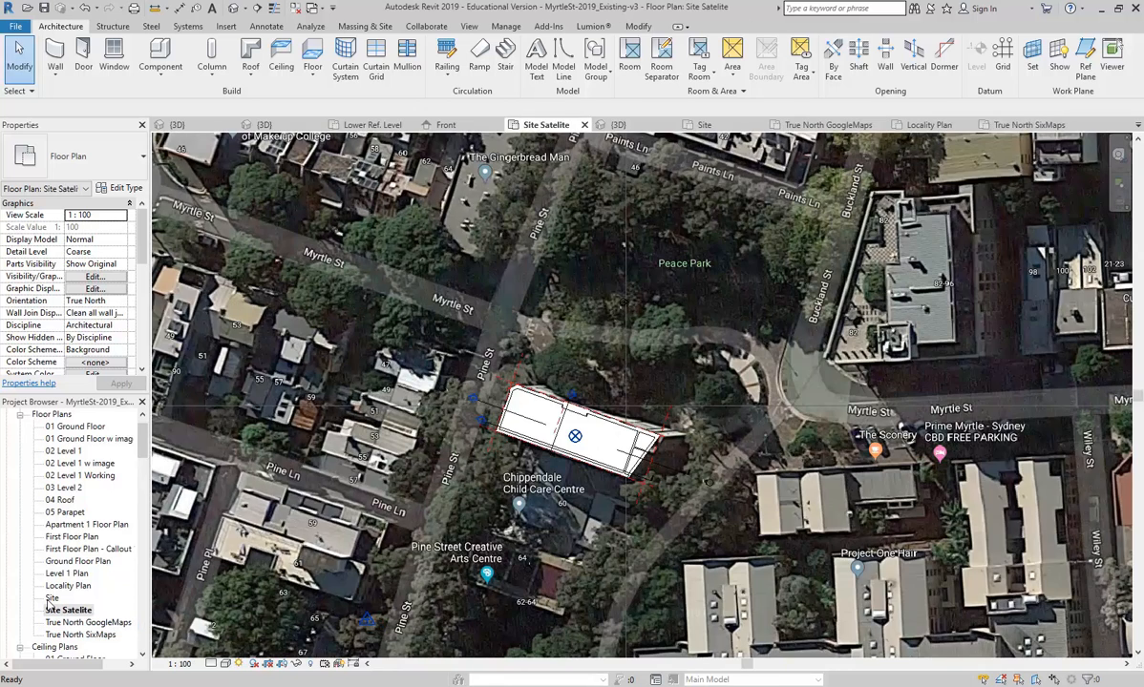
double_click(51, 598)
double_click(60, 586)
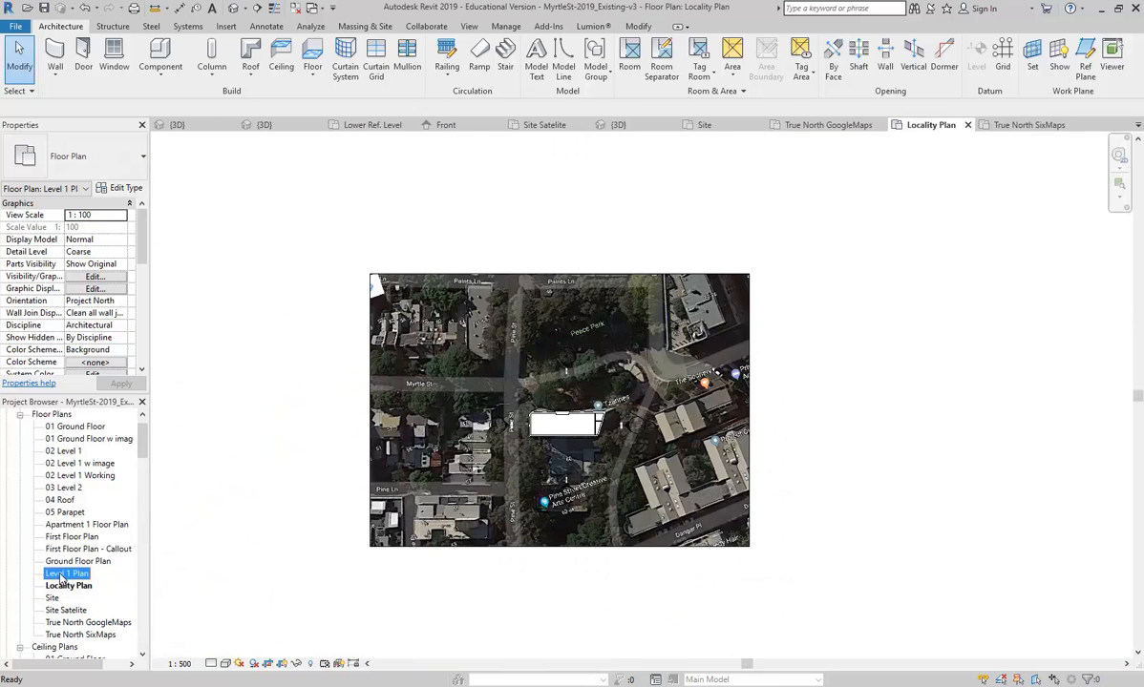
- View the Level 1 Plan, Apartment 1 Floor Plan, 05 Parapet and 04 Roof floor plans
double_click(61, 573)
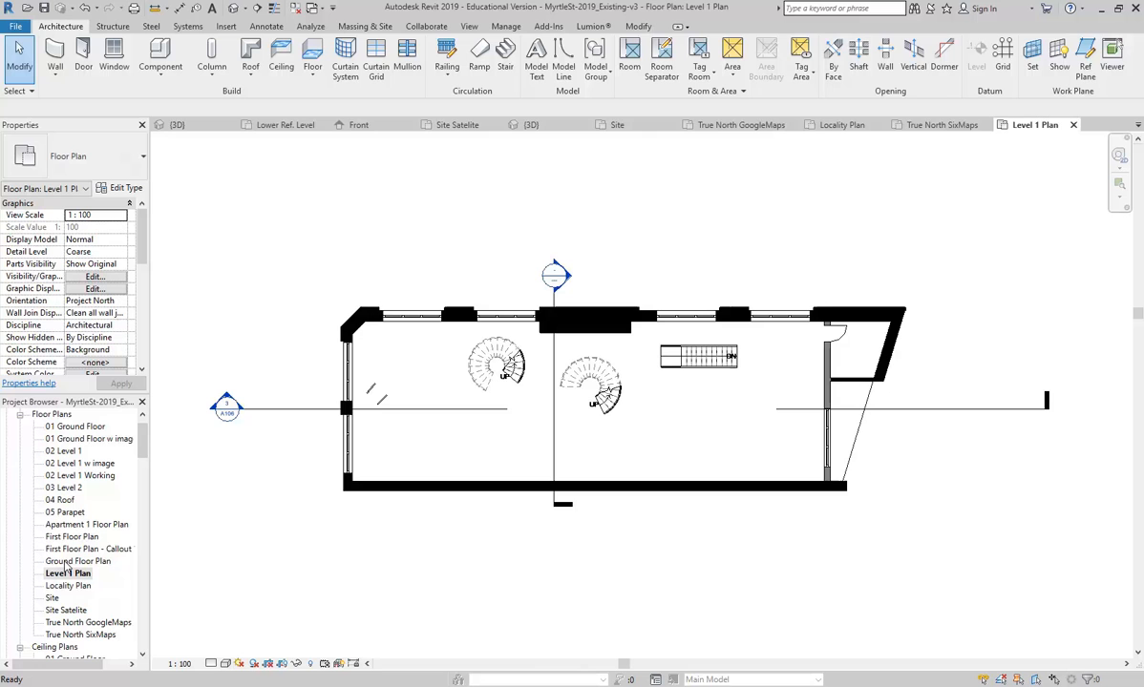
double_click(67, 523)
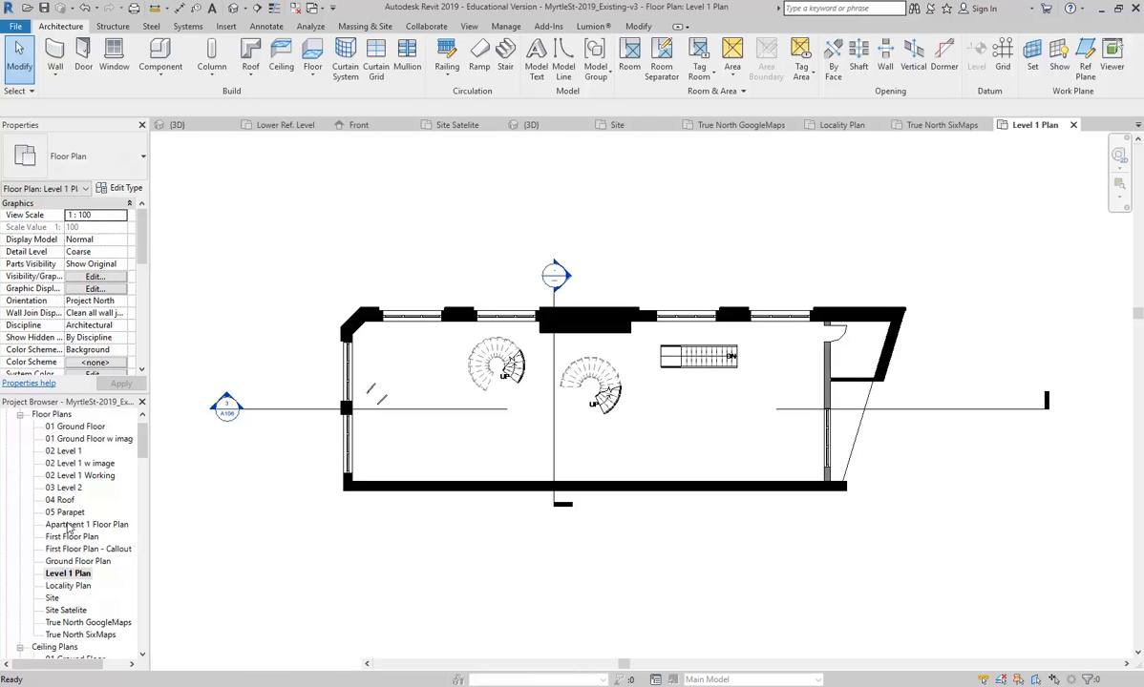
double_click(65, 513)
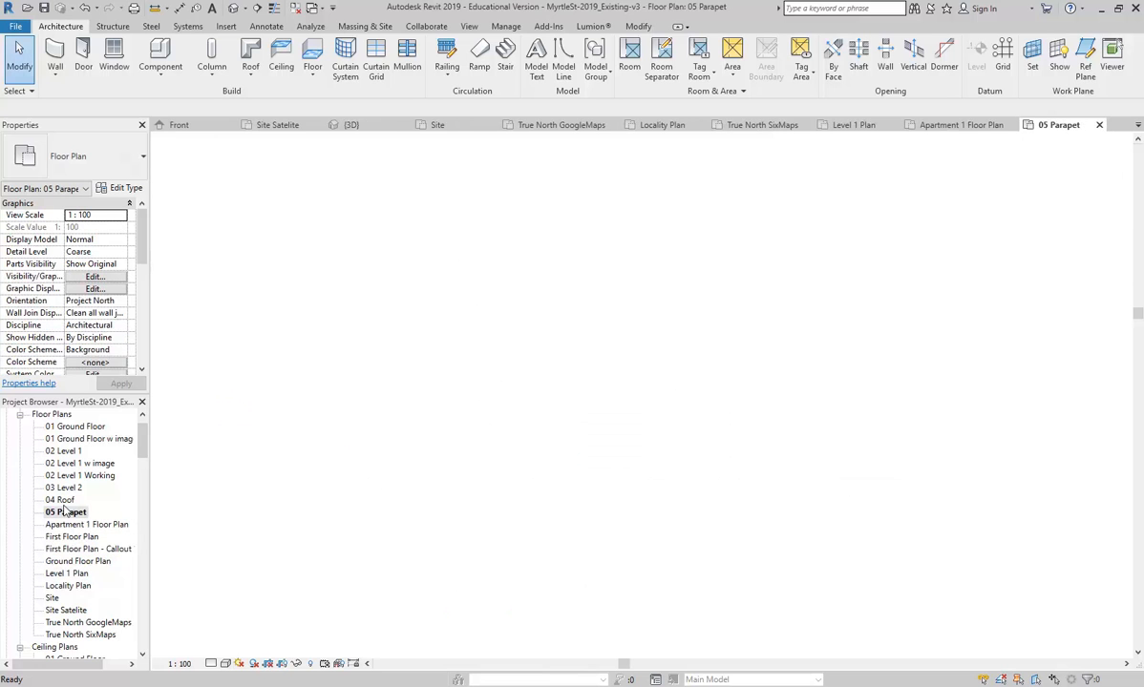
double_click(59, 500)
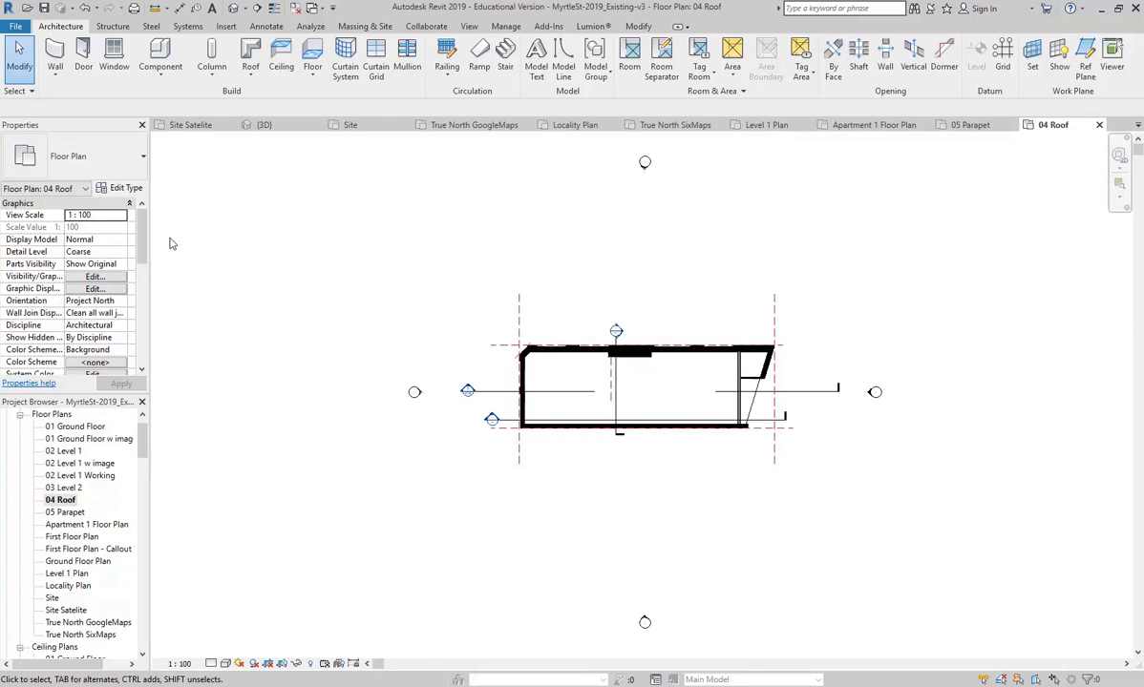
- Return to the Site Satelite plan and examine the sun path around the building and satellite image
click(194, 127)
scroll(427, 364, down, 6)
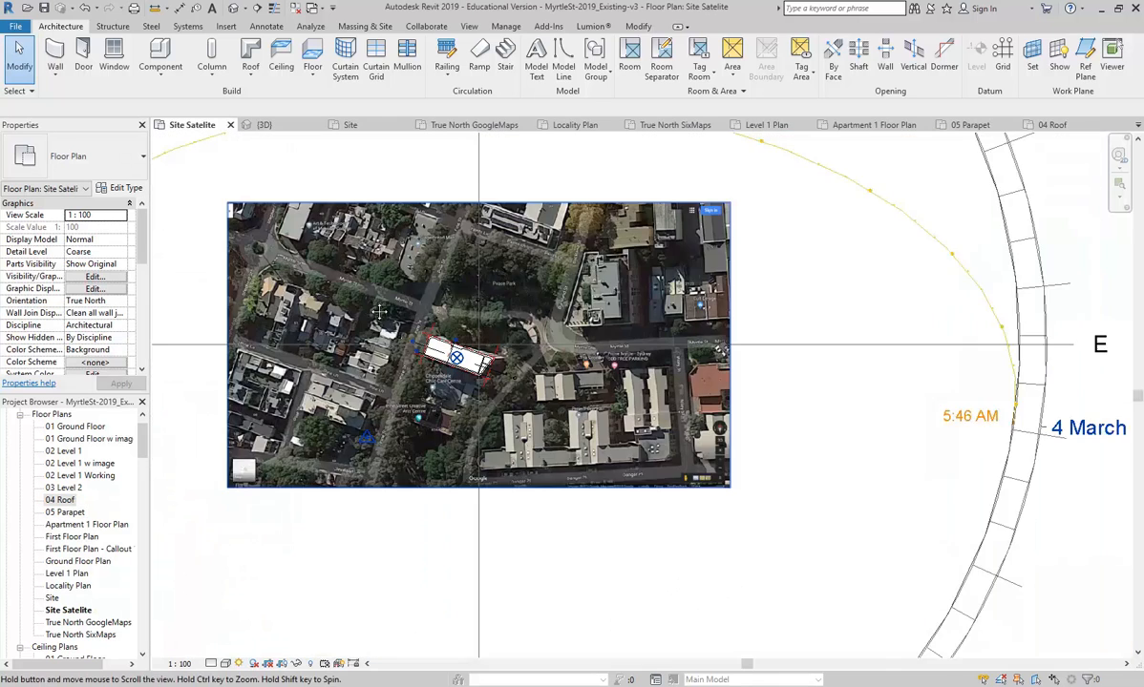
middle_drag(427, 363, 548, 412)
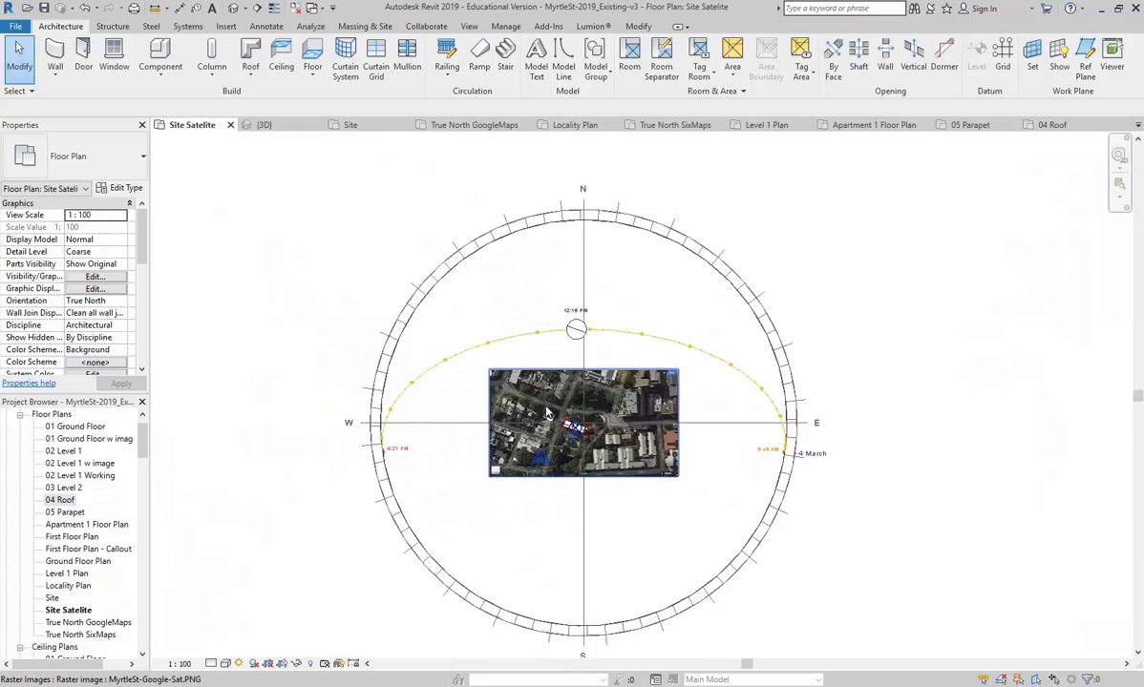
scroll(544, 346, up, 1)
middle_drag(552, 352, 493, 336)
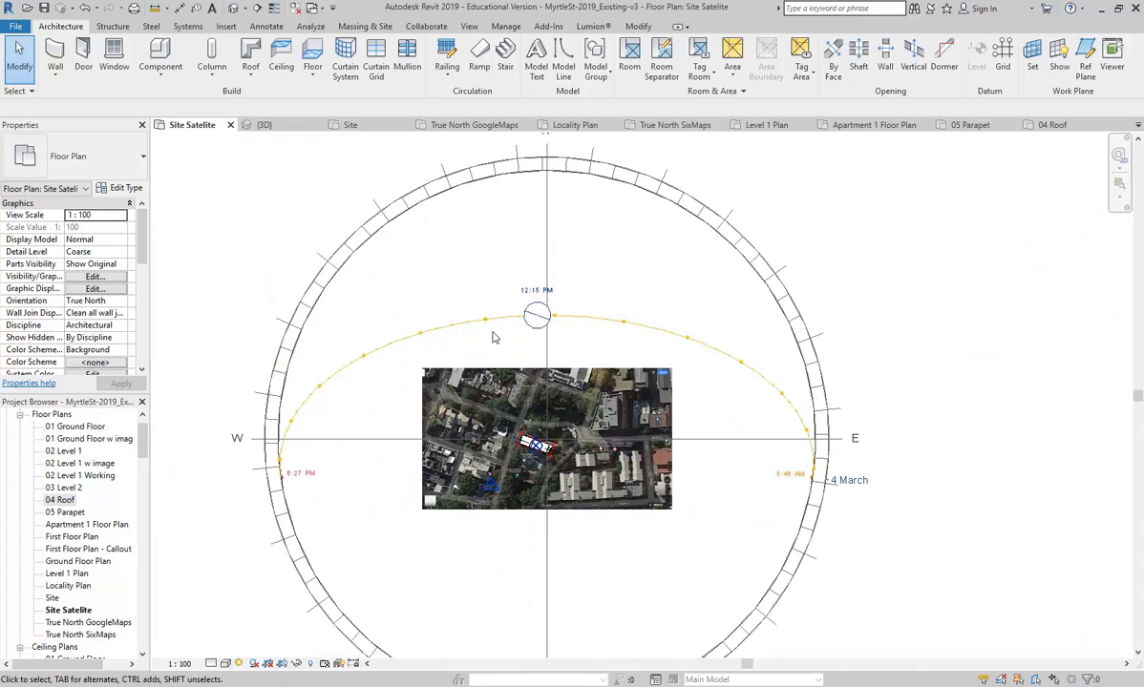
click(607, 324)
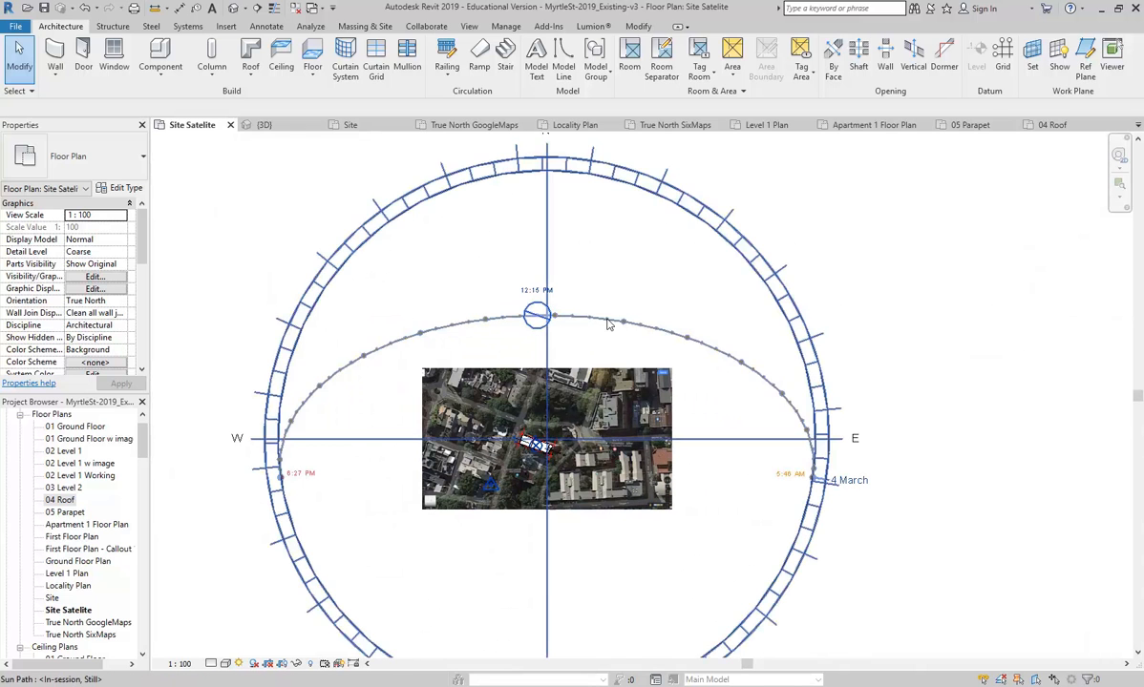
scroll(607, 324, up, 2)
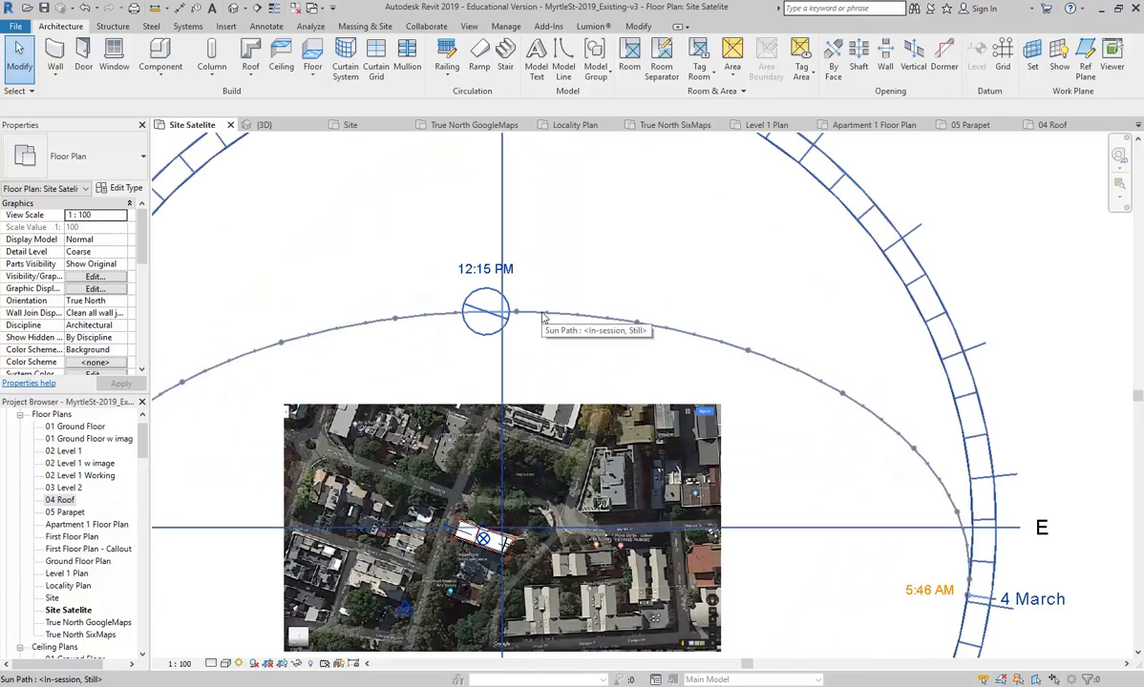
middle_drag(470, 530, 563, 497)
scroll(521, 477, up, 5)
scroll(566, 499, down, 4)
scroll(545, 401, down, 3)
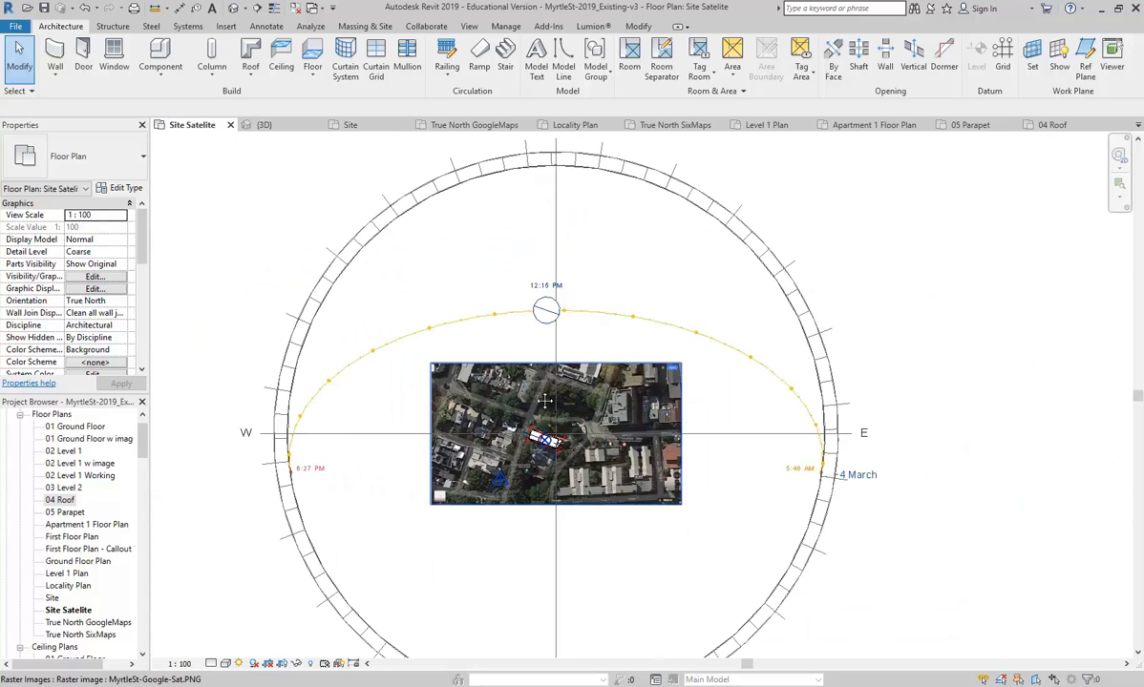
- Close the extra 3D view and the Level 1 Plan, Apartment 1 Floor Plan, 05 Parapet and 04 Roof views
click(264, 125)
click(332, 125)
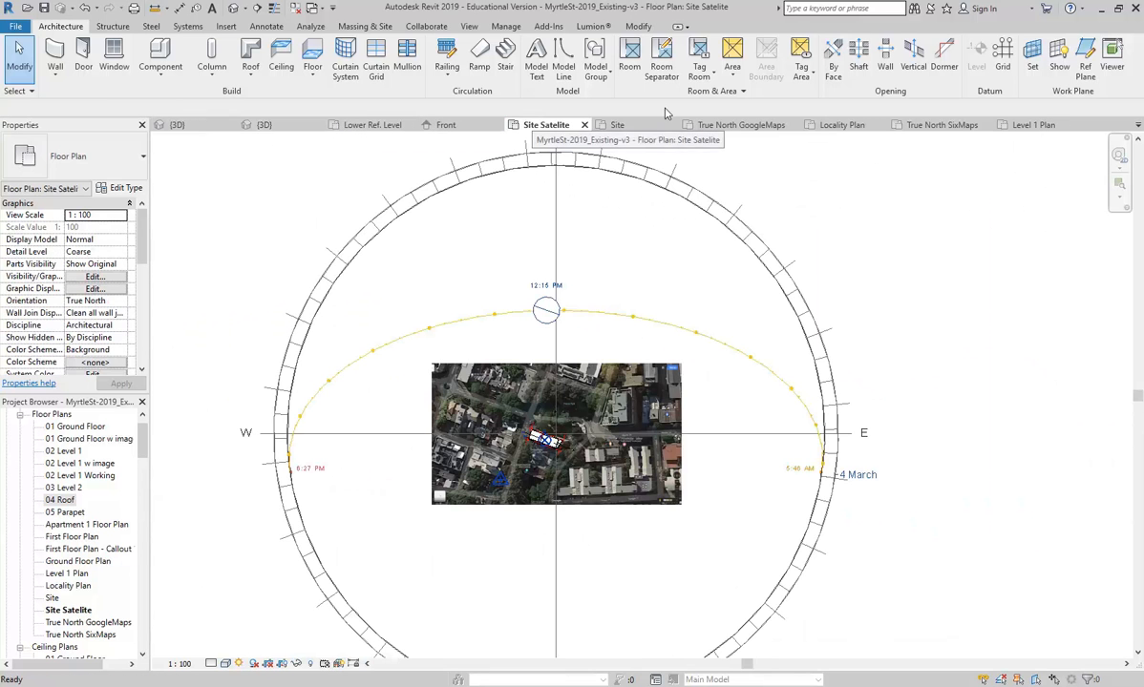
click(1014, 125)
click(1073, 126)
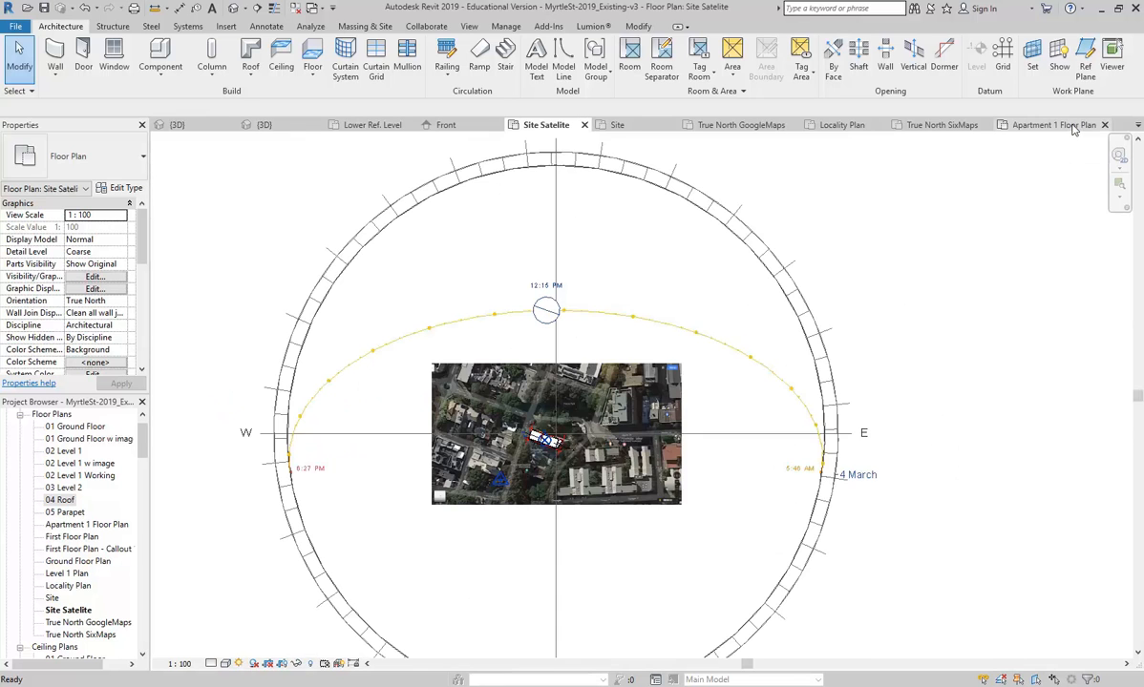
click(1073, 126)
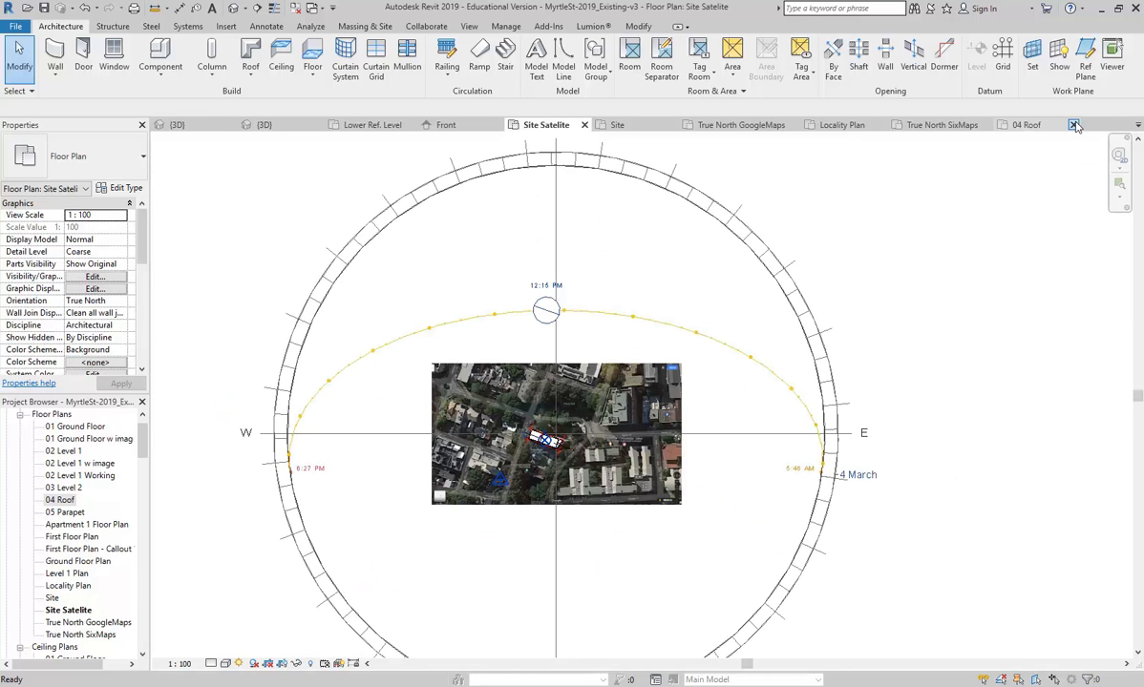
click(1073, 125)
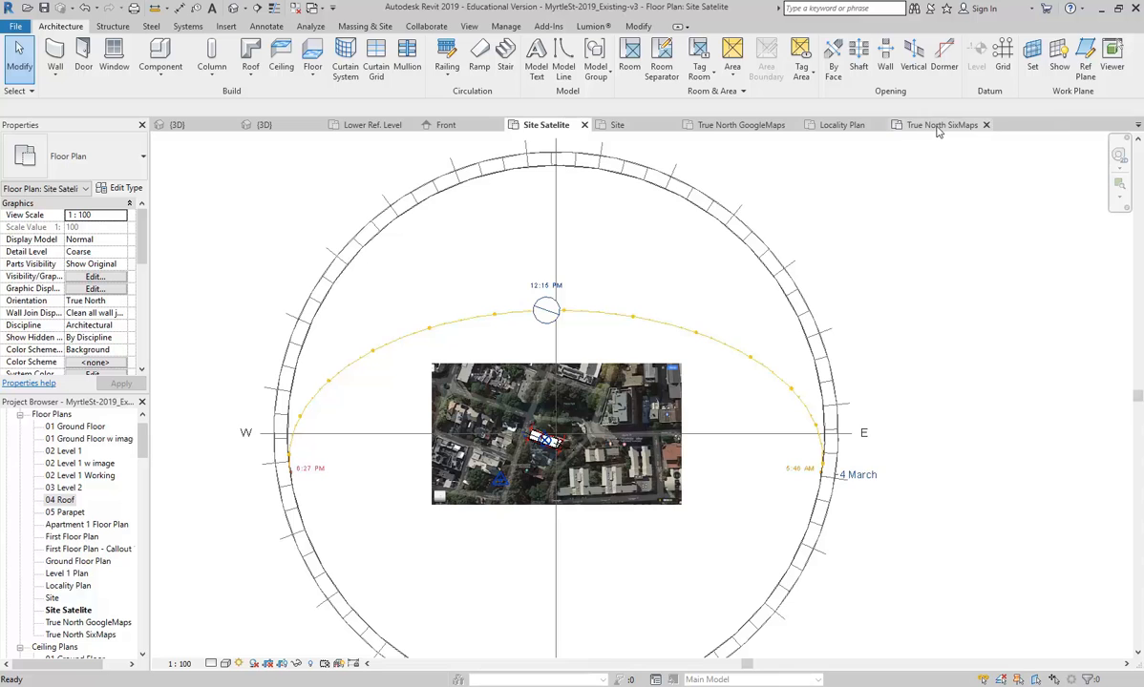
- Close the True North SixMaps, Locality Plan, True North GoogleMaps and Site views, keeping Site Satelite open
click(971, 126)
click(971, 126)
click(876, 125)
click(876, 125)
click(792, 125)
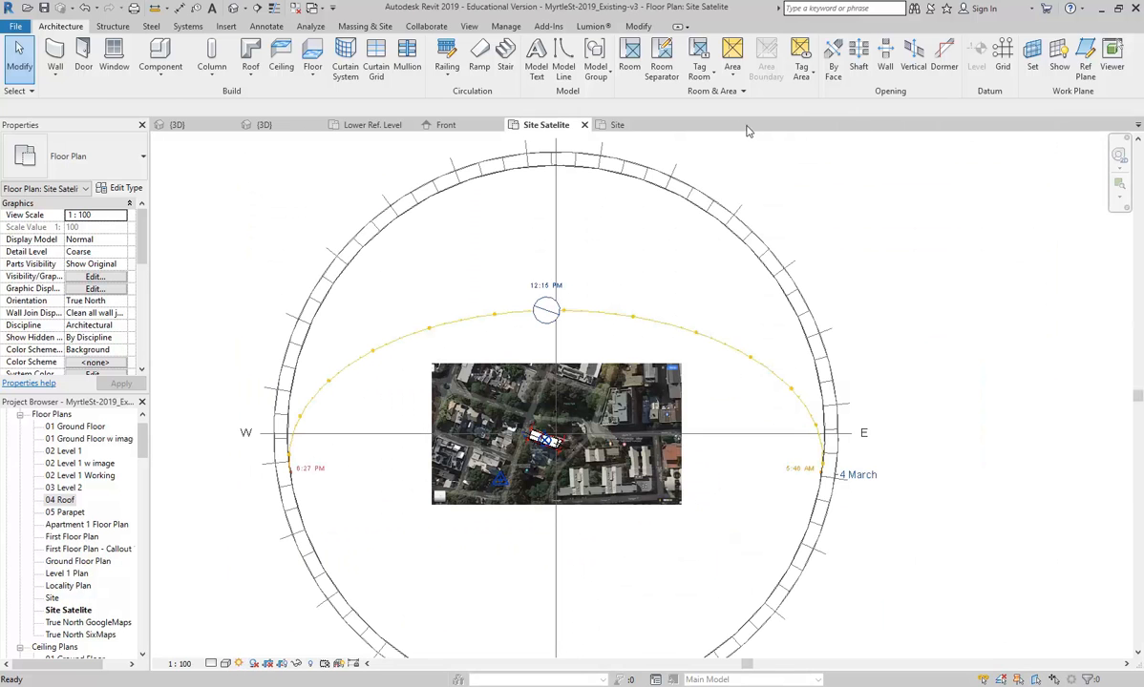
click(616, 125)
click(673, 128)
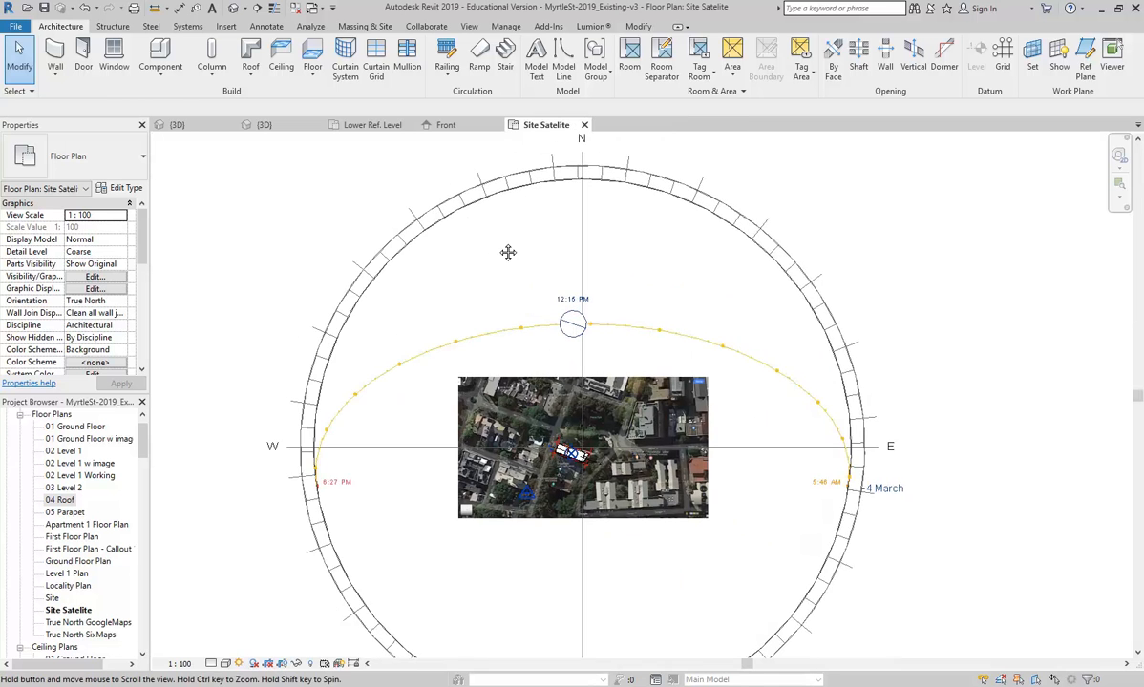
- Examine the sun's position along the sun path relative to the building in the Site Satelite plan
scroll(492, 299, up, 2)
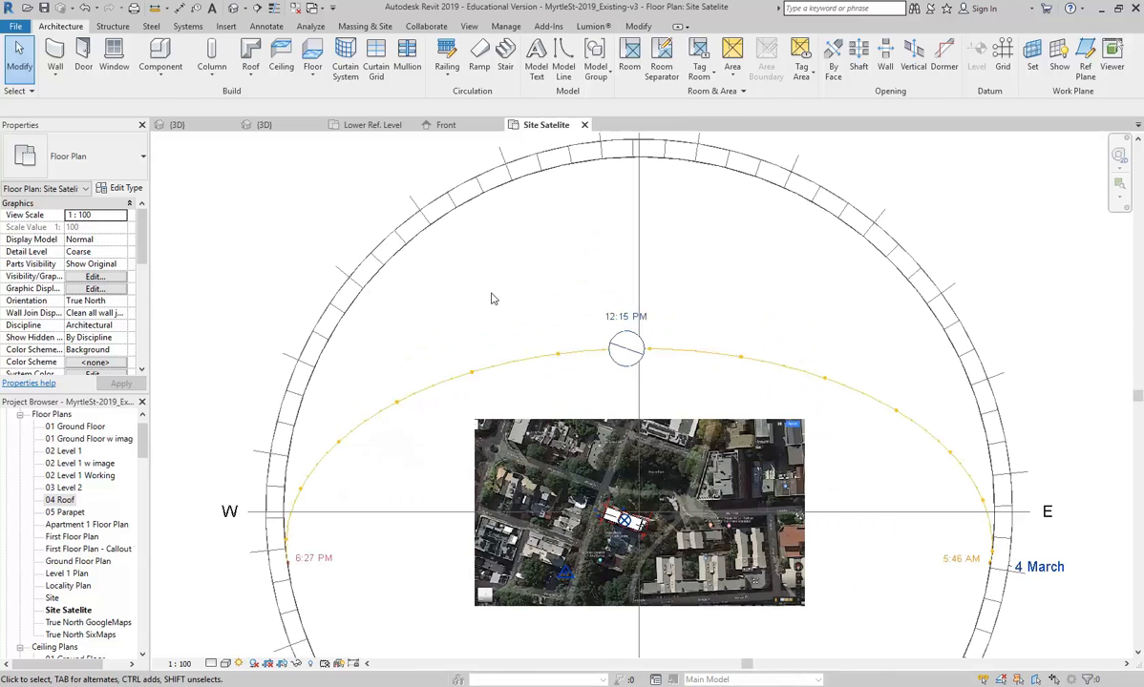
middle_drag(616, 484, 608, 481)
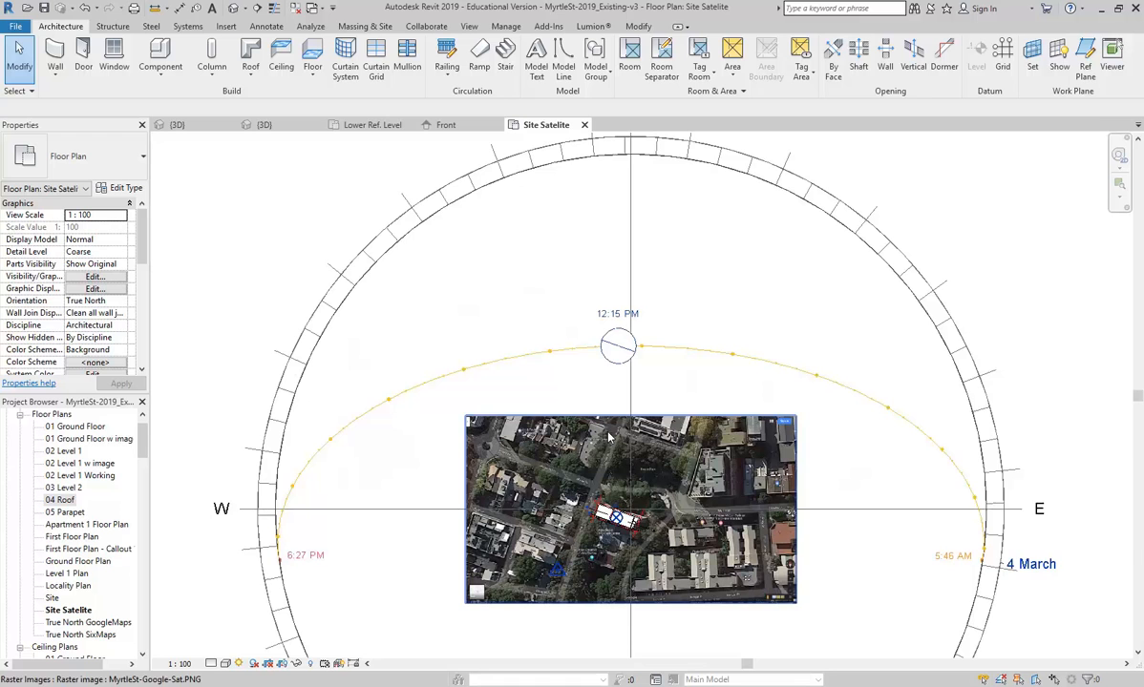
scroll(608, 436, up, 3)
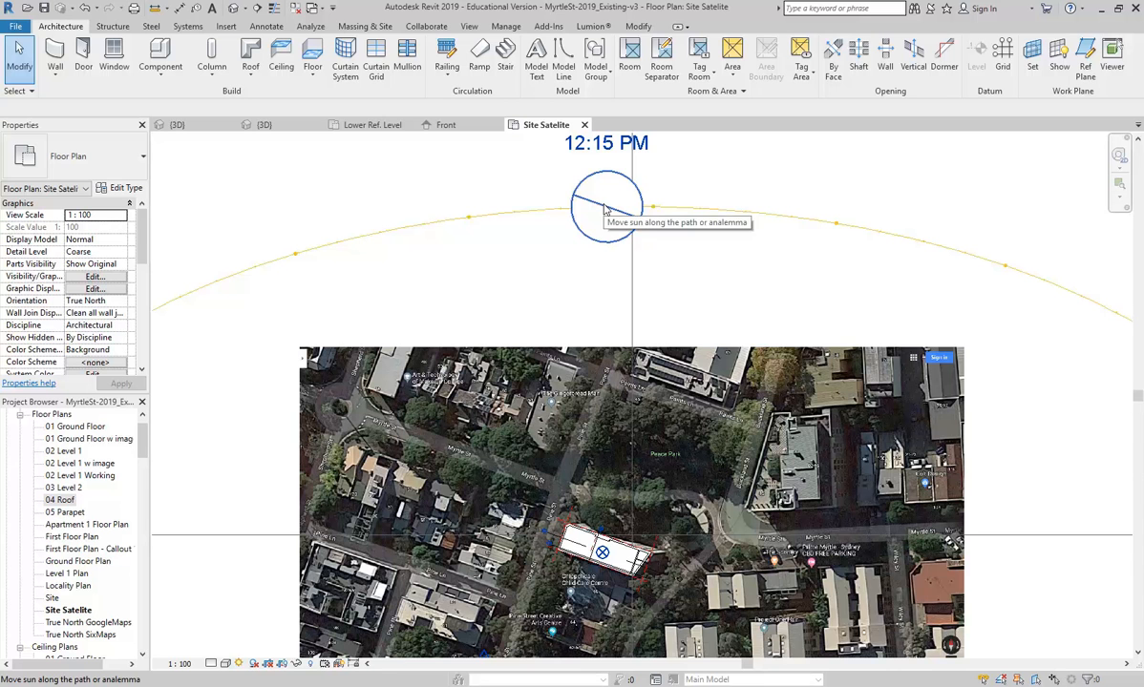
middle_drag(570, 428, 570, 372)
scroll(570, 372, down, 3)
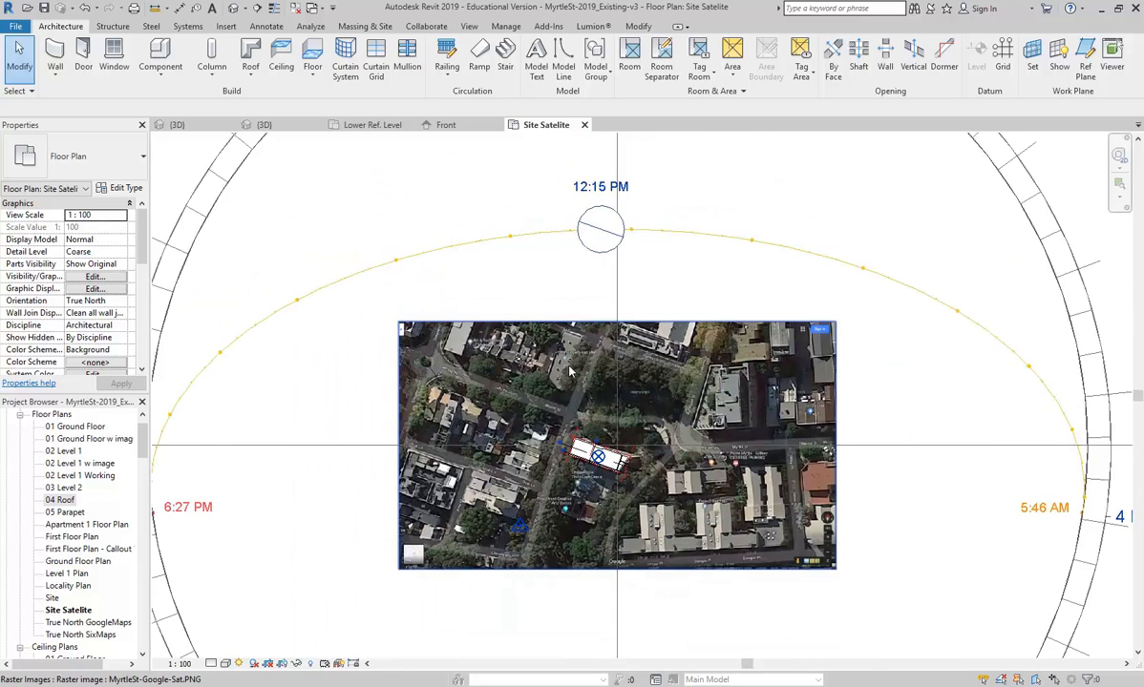
scroll(570, 373, down, 2)
middle_drag(205, 471, 204, 497)
- Open the 01 Ground Floor plan and inspect the entrance door and the surrounding walls up close
double_click(86, 426)
scroll(580, 465, up, 4)
scroll(643, 425, up, 2)
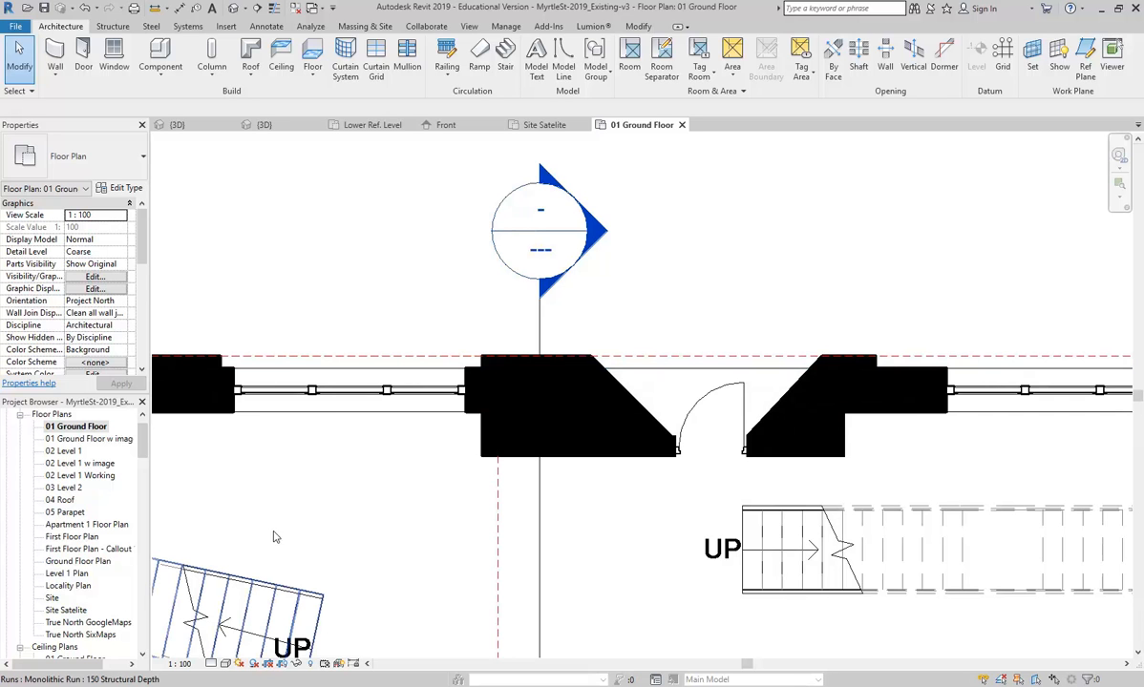
- Return to the Site Satelite plan and inspect the building's orientation against the surrounding streets and park
double_click(65, 610)
scroll(573, 467, down, 1)
scroll(577, 472, up, 1)
scroll(577, 471, up, 2)
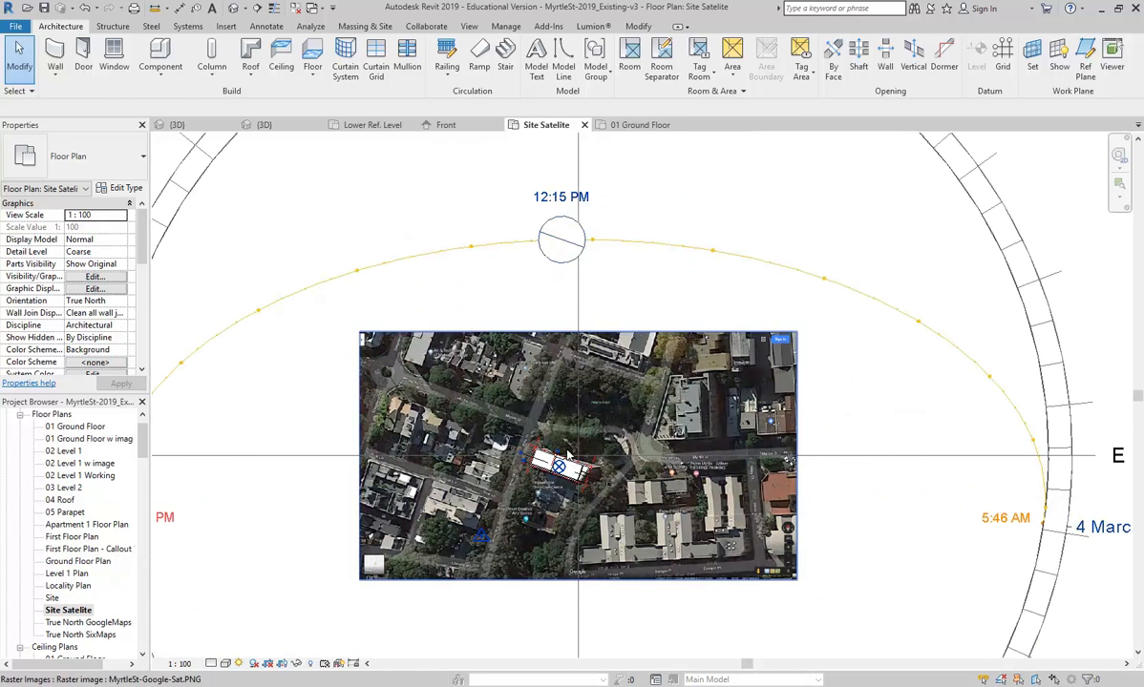
scroll(565, 461, up, 3)
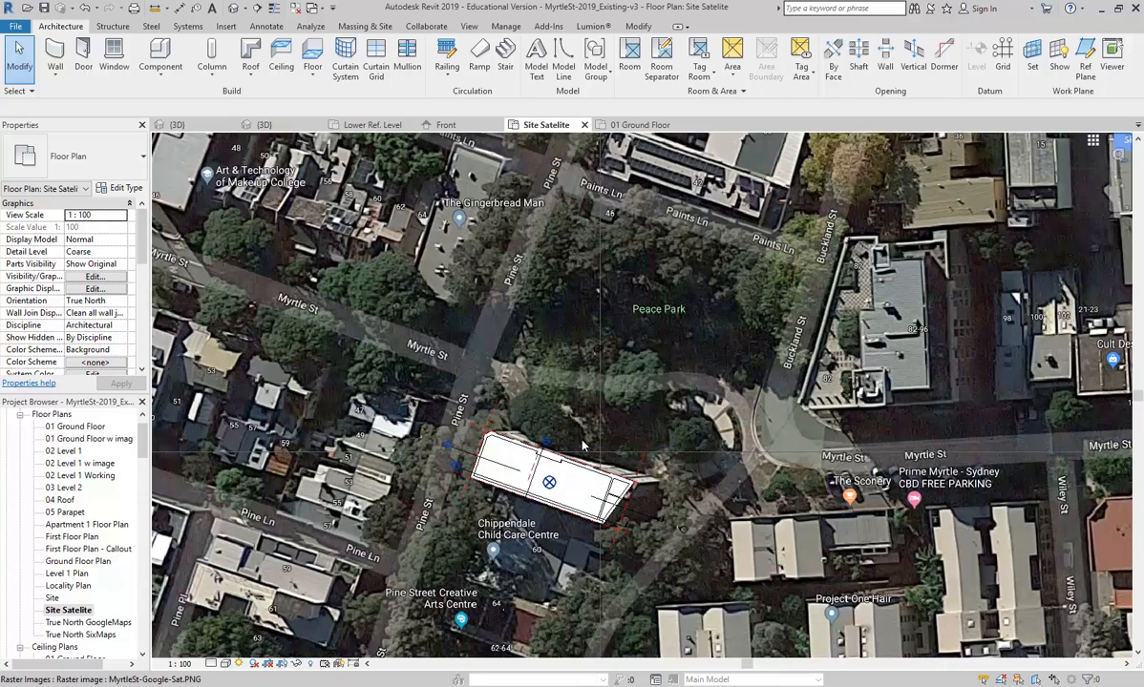
scroll(581, 441, down, 1)
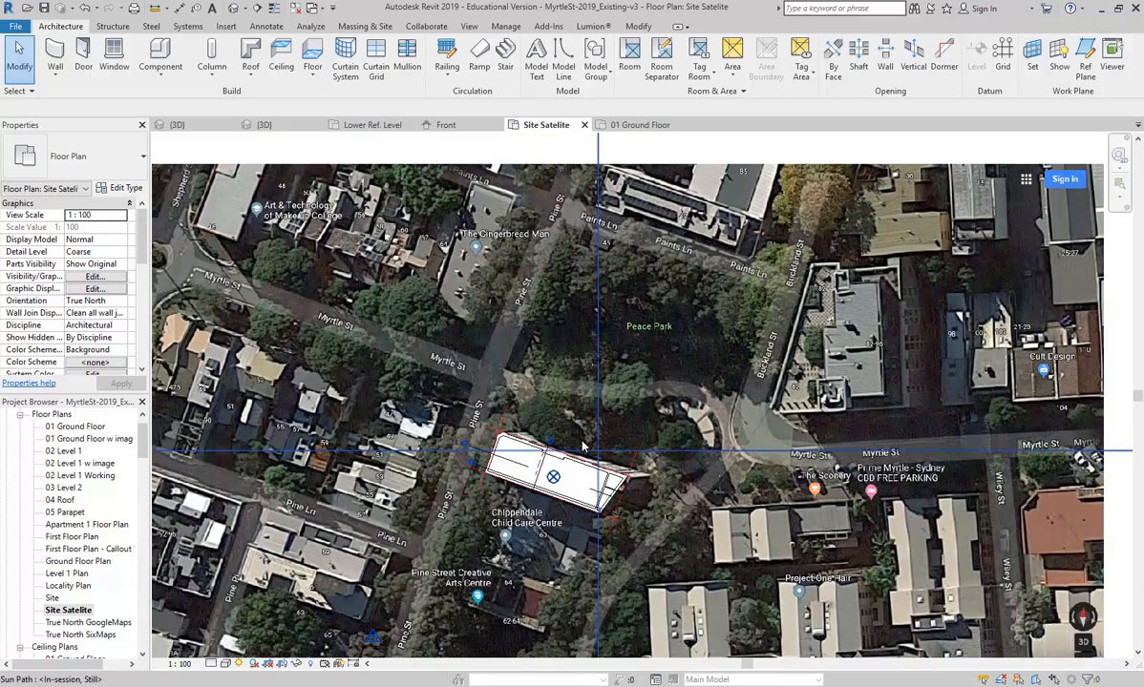
- Locate the Rotate True North command and view the full sun path around the Site Satelite plan
click(506, 26)
click(592, 77)
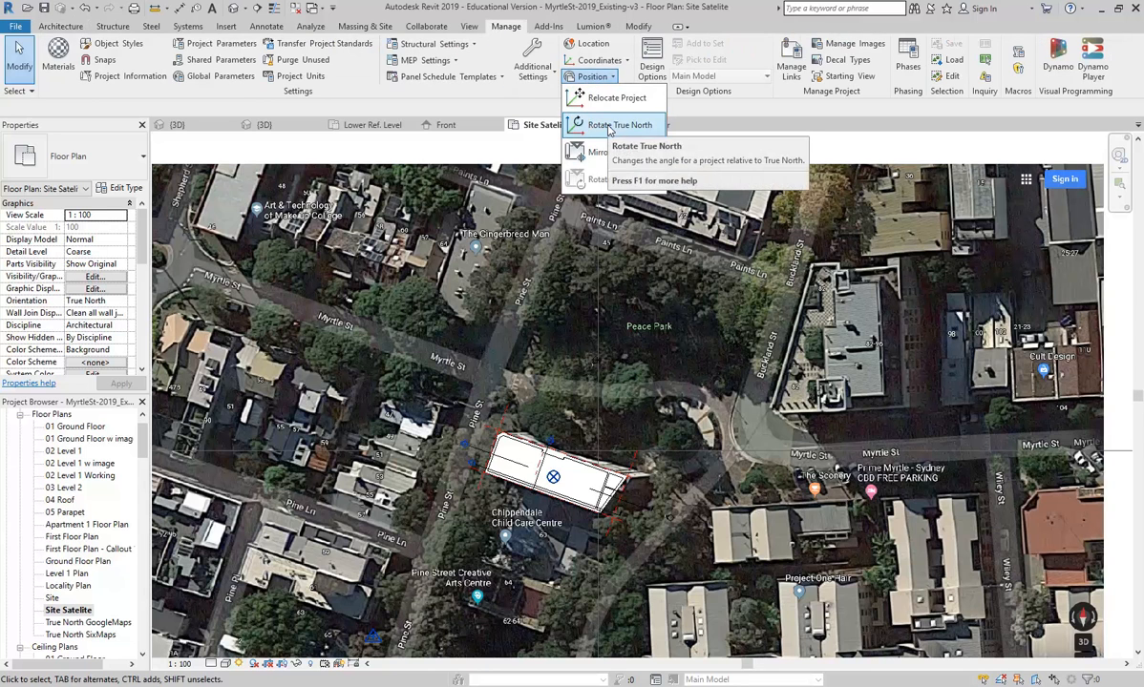
scroll(545, 408, down, 3)
scroll(545, 408, down, 3)
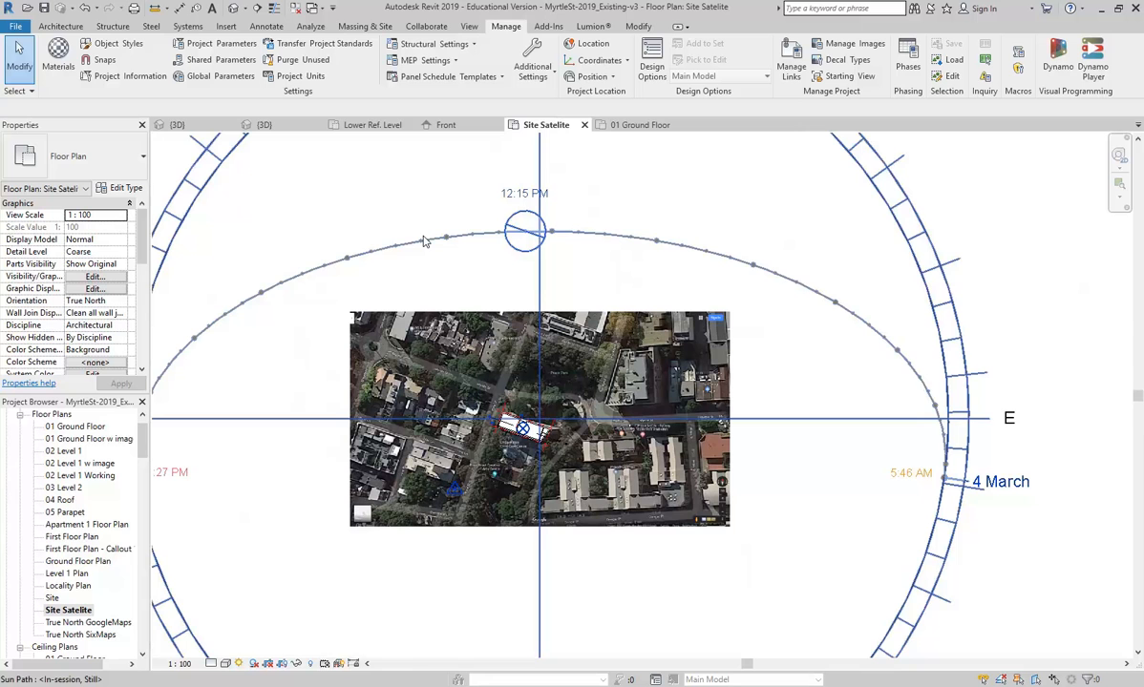
- View the 01 Ground Floor plan, then open the 02 Level 1 plan and inspect its stairs
double_click(65, 427)
scroll(320, 441, down, 5)
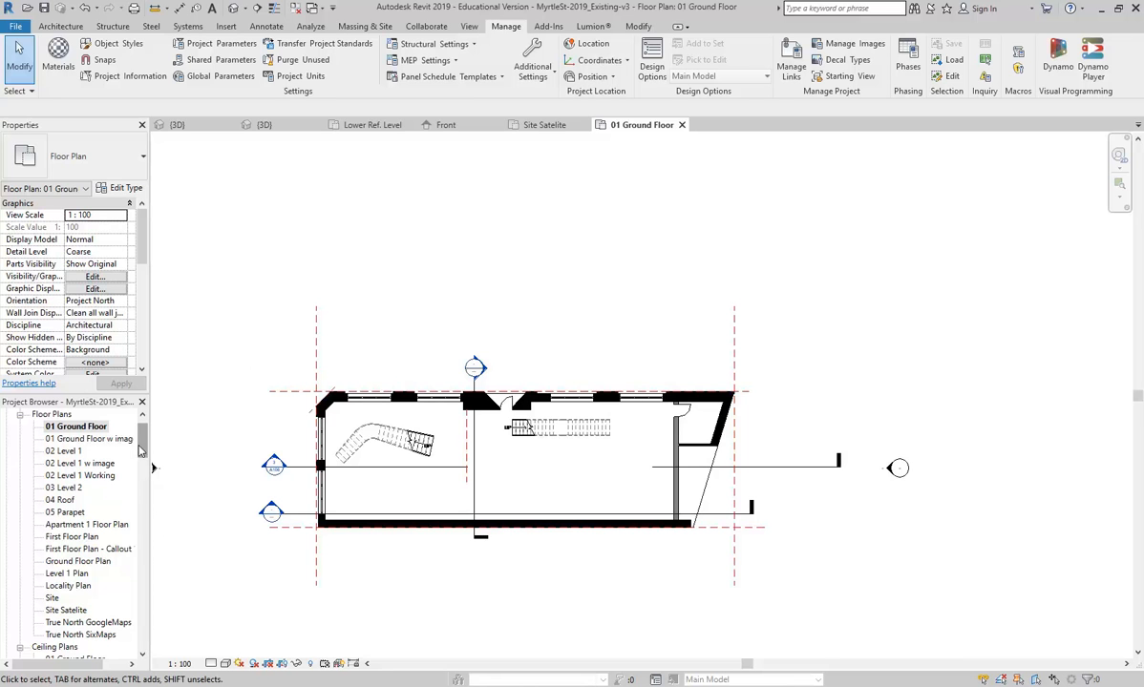
scroll(449, 373, up, 3)
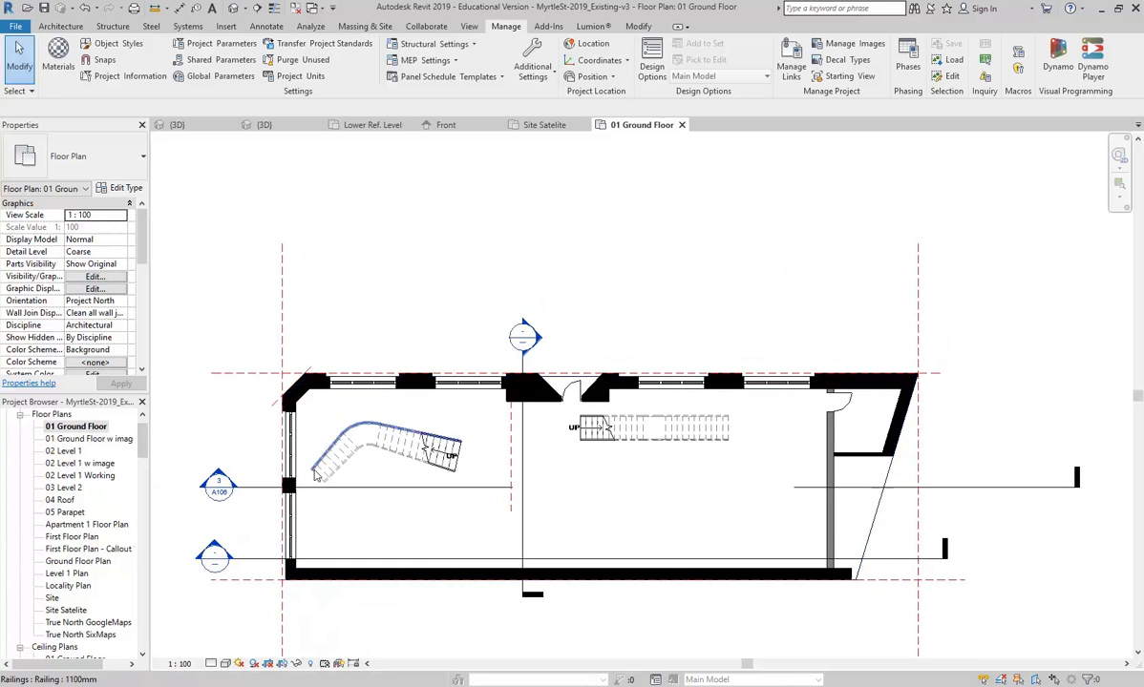
double_click(63, 451)
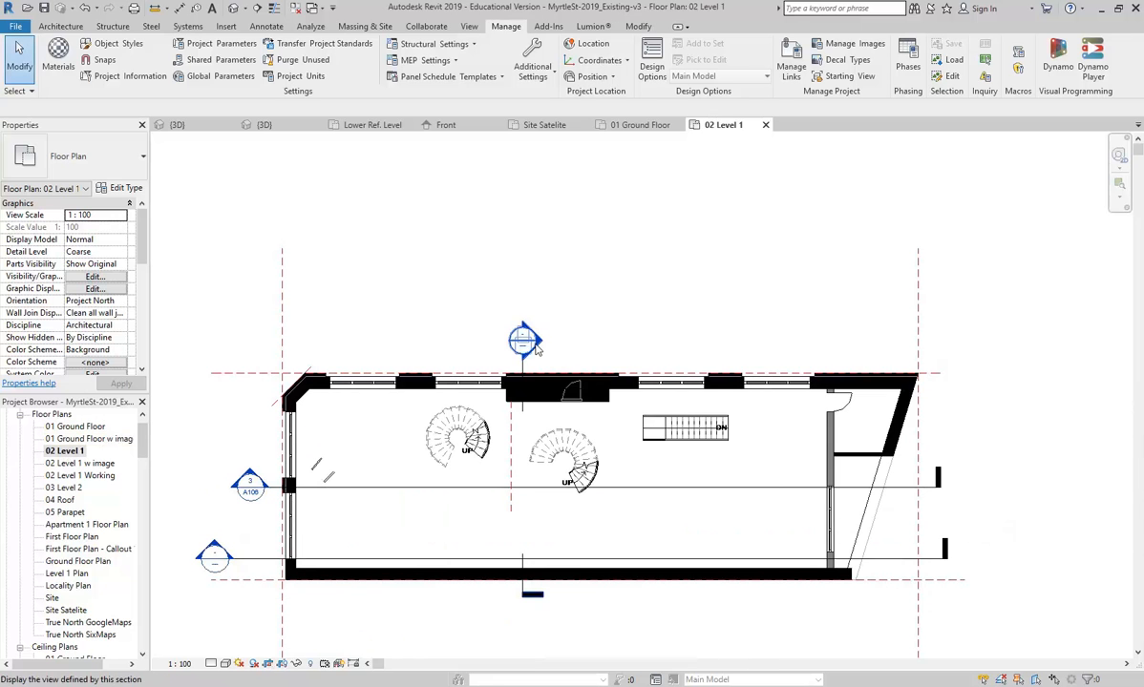
scroll(502, 493, up, 2)
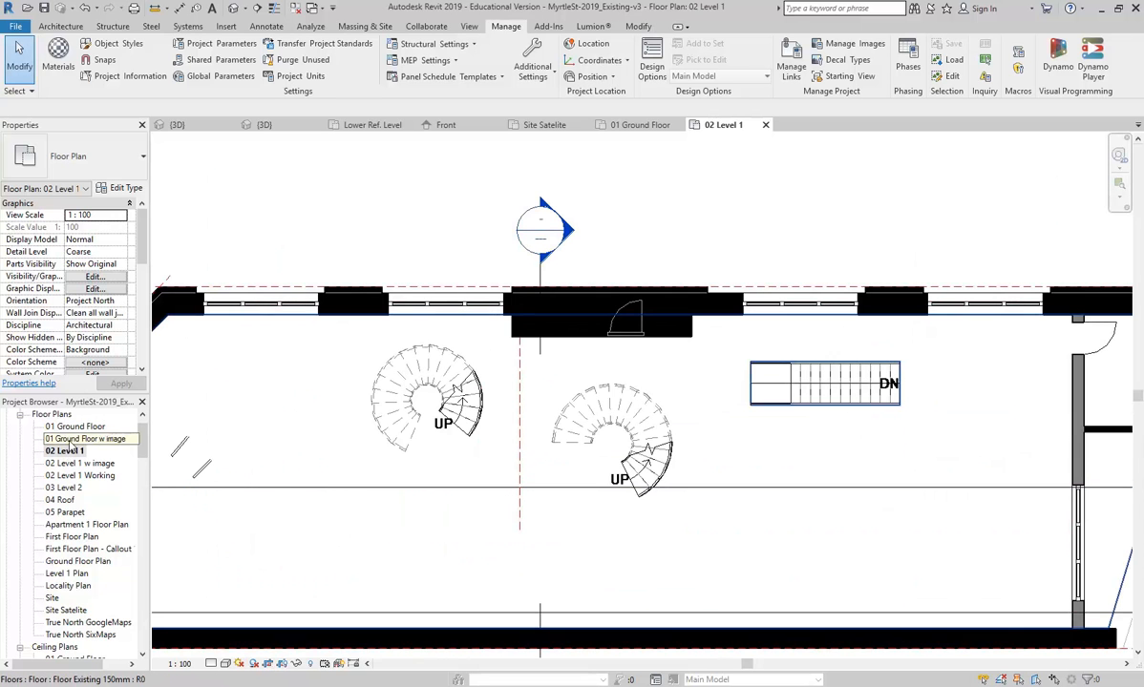
click(245, 8)
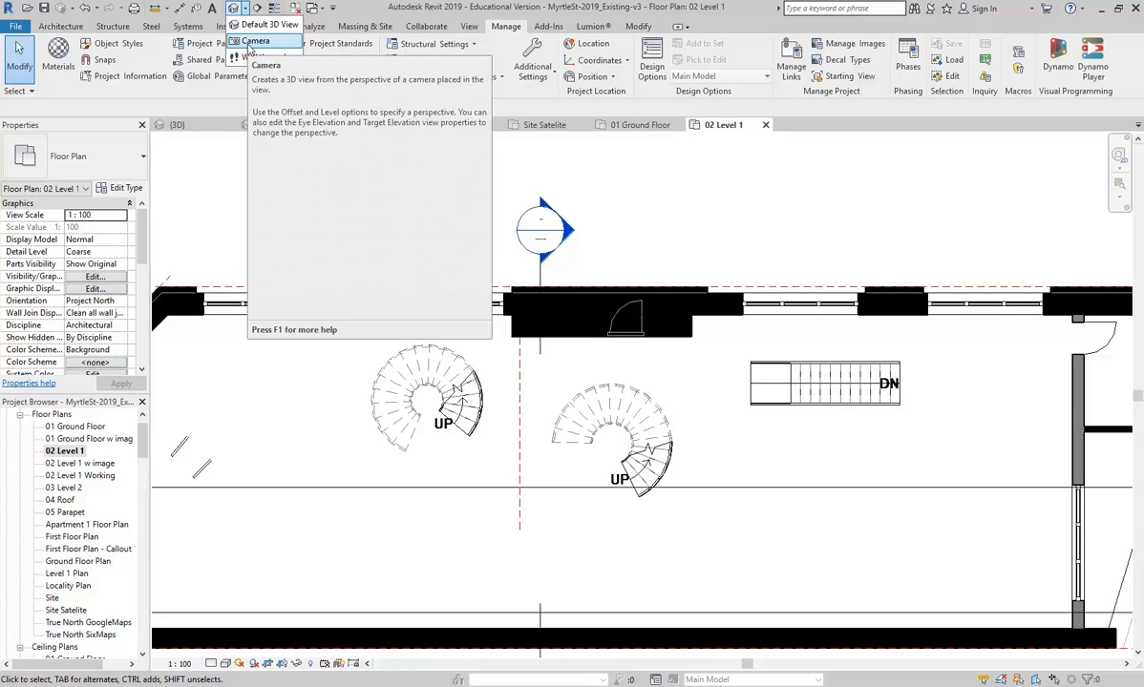
click(250, 42)
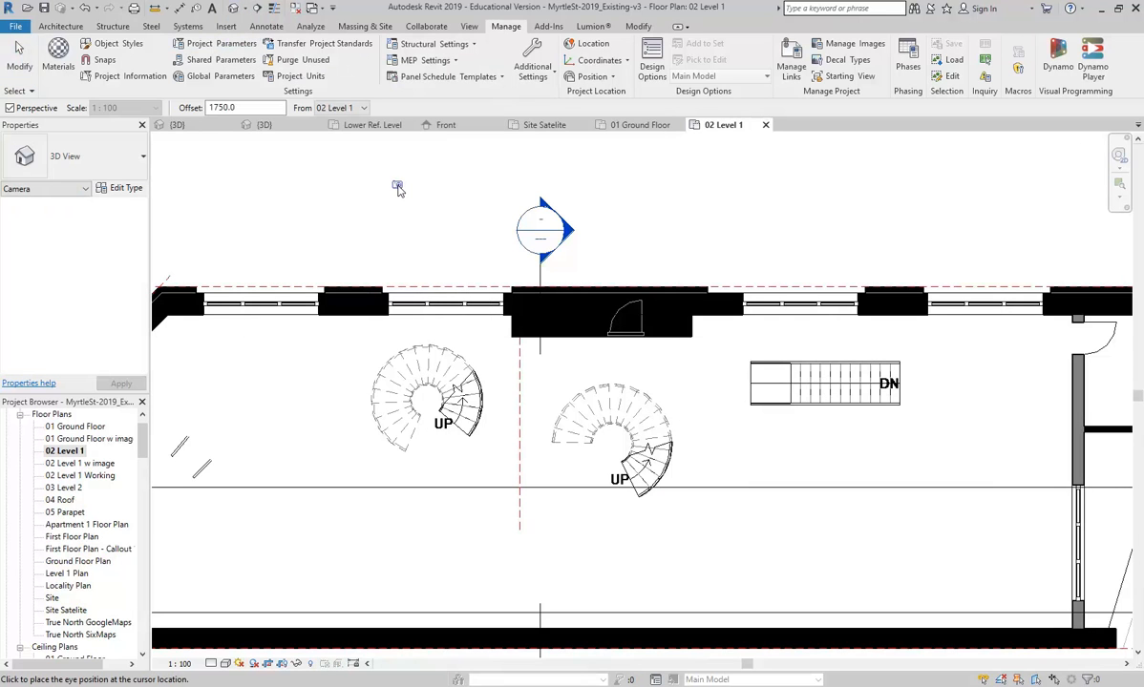
key(Escape)
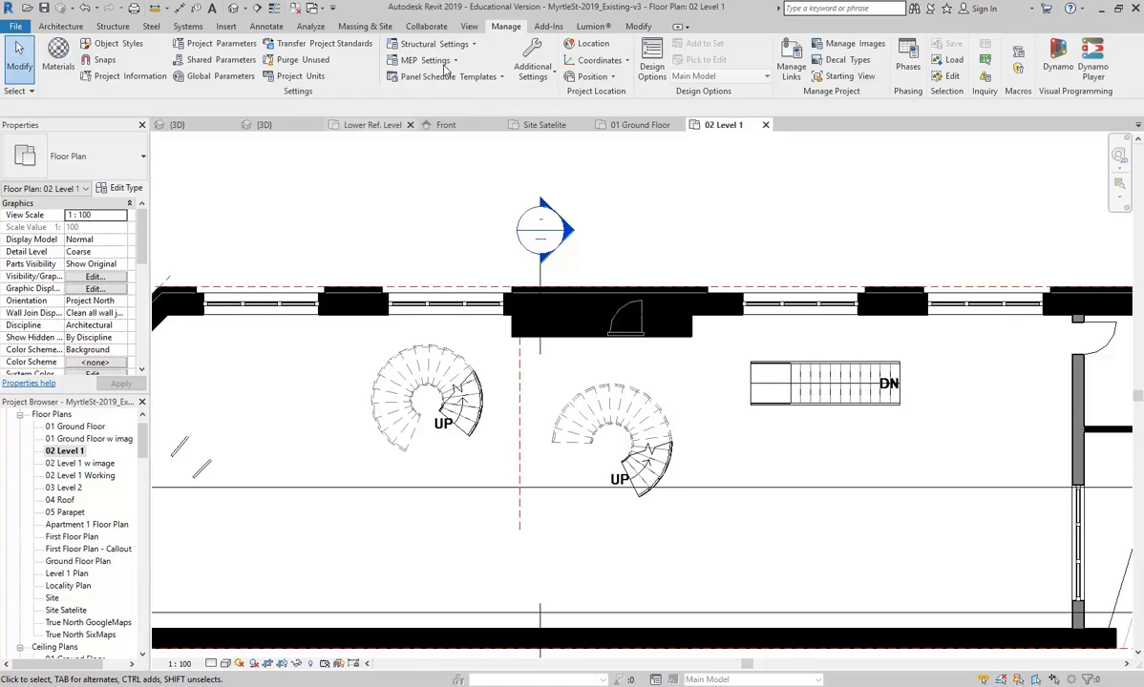
- Create a perspective Camera view on 02 Level 1 from beside the glazed partition, aimed past the spiral stairs, and select its windowed end wall
click(469, 27)
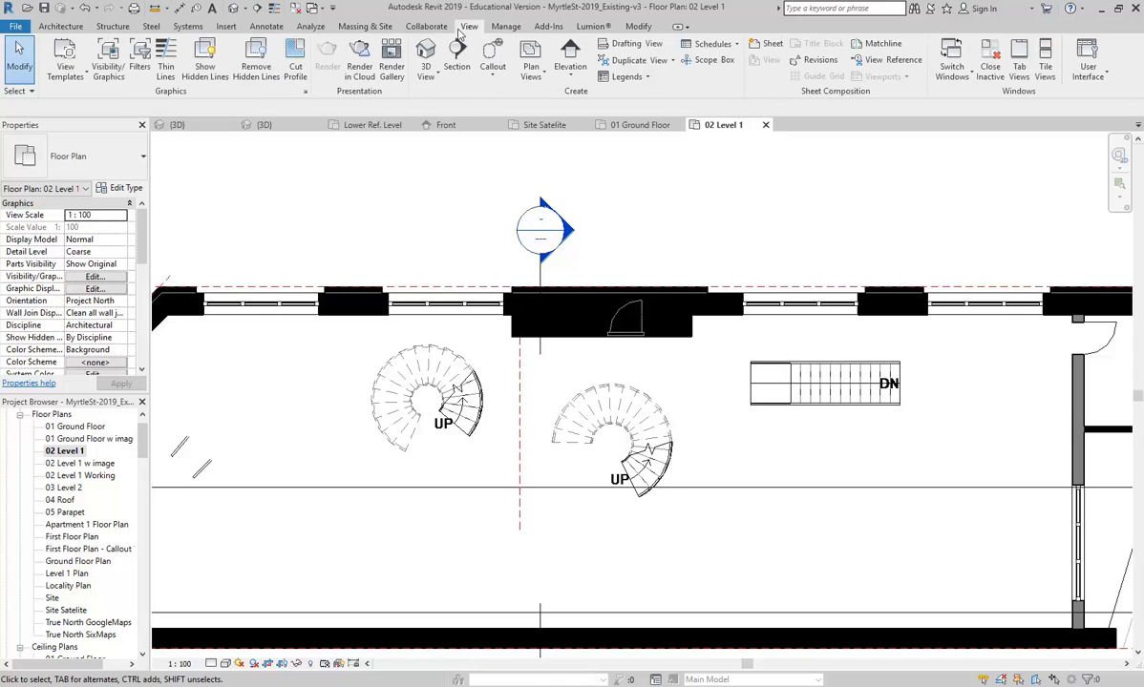
click(426, 71)
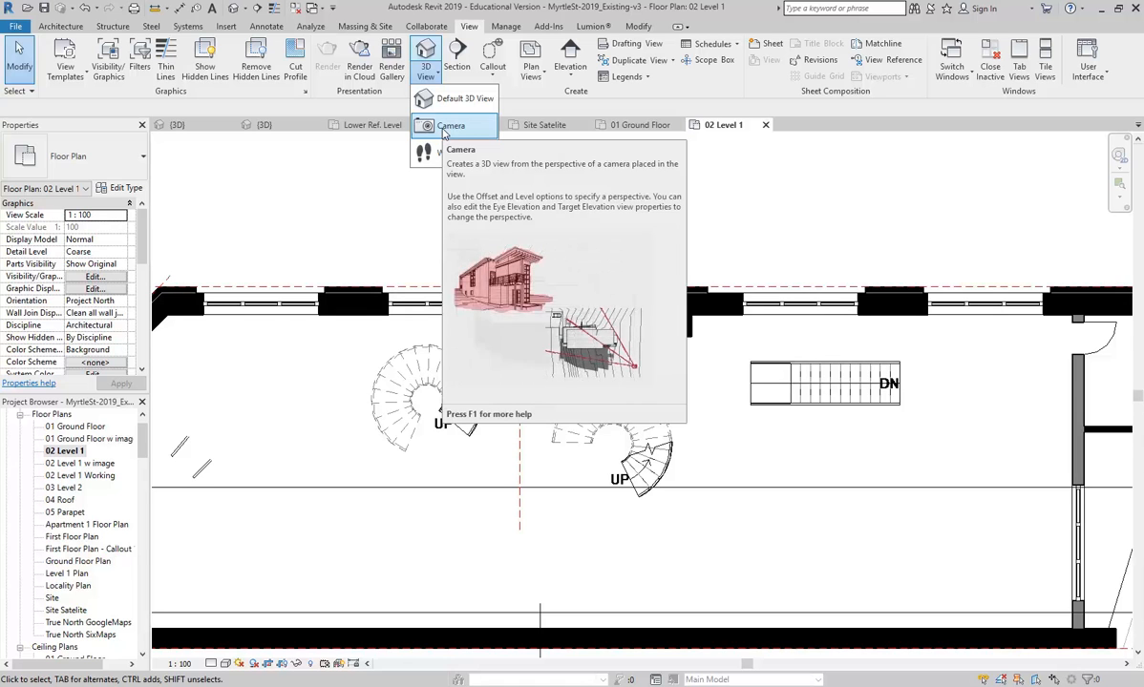
click(438, 130)
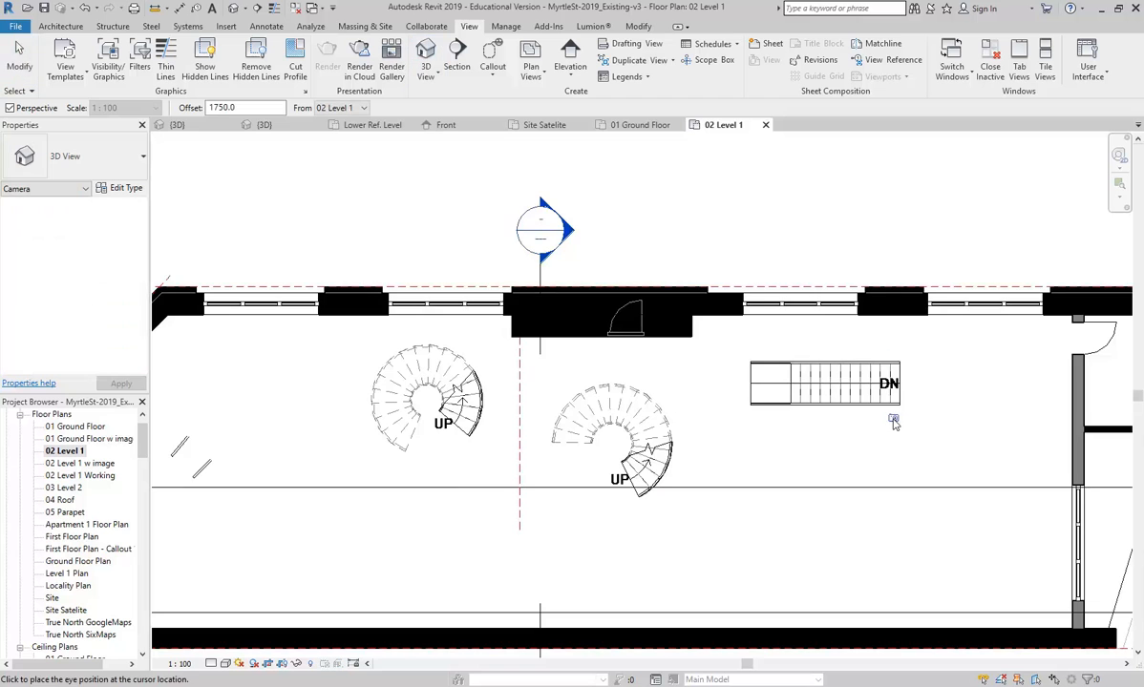
scroll(959, 446, down, 3)
scroll(959, 446, down, 2)
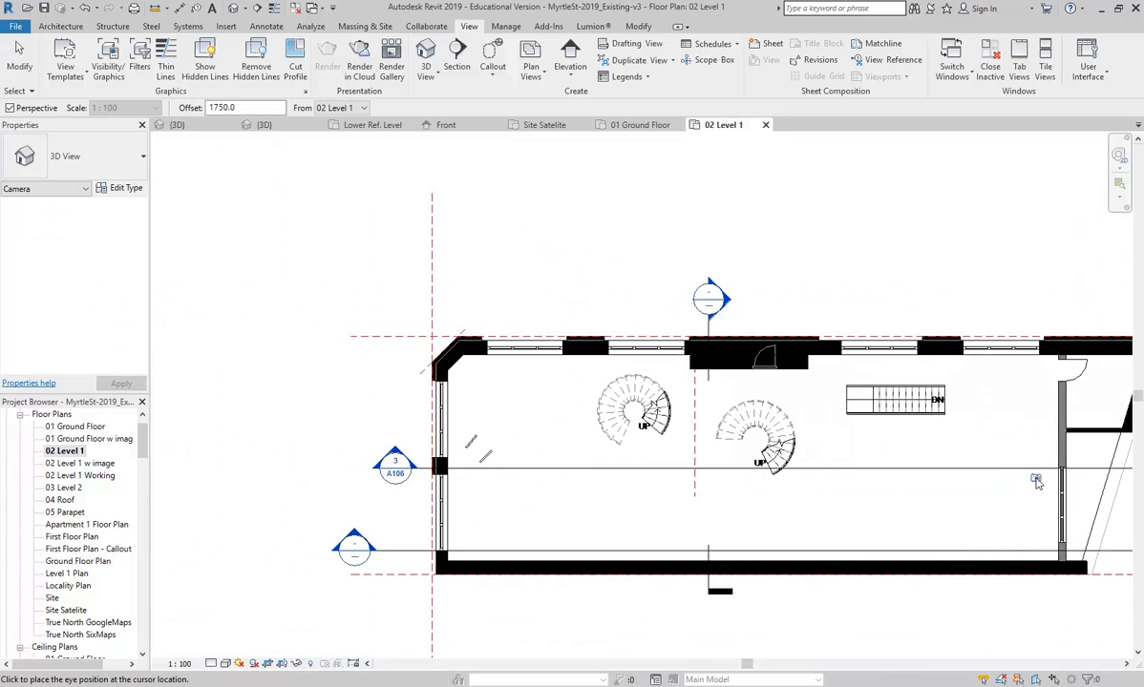
click(1036, 485)
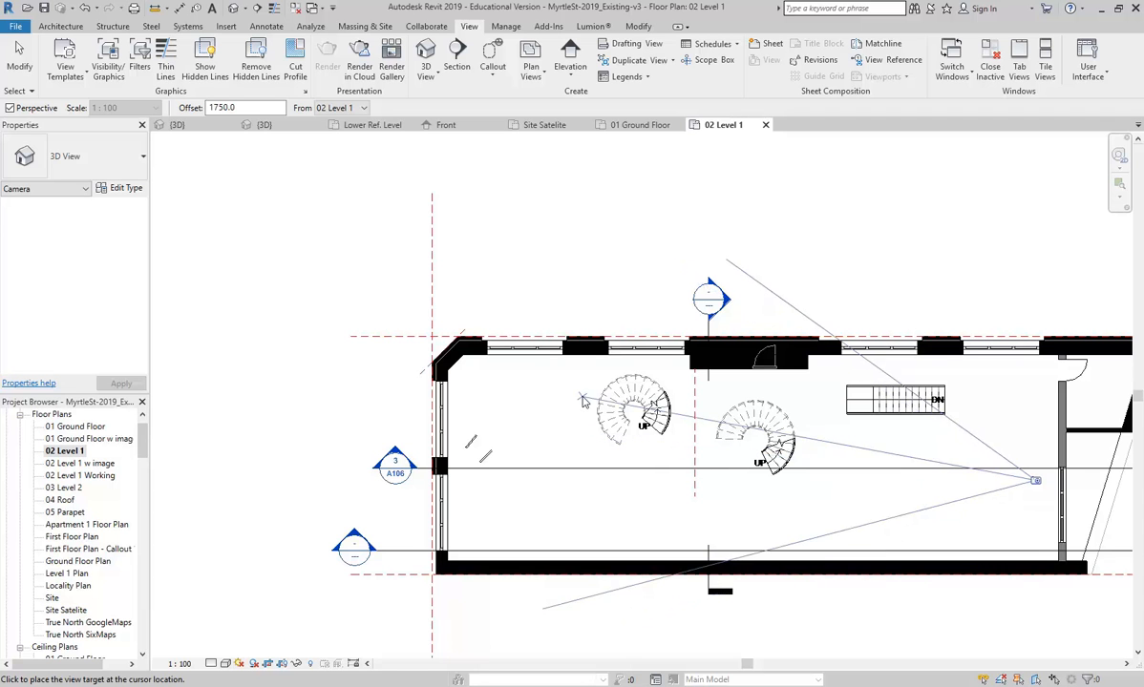
click(572, 445)
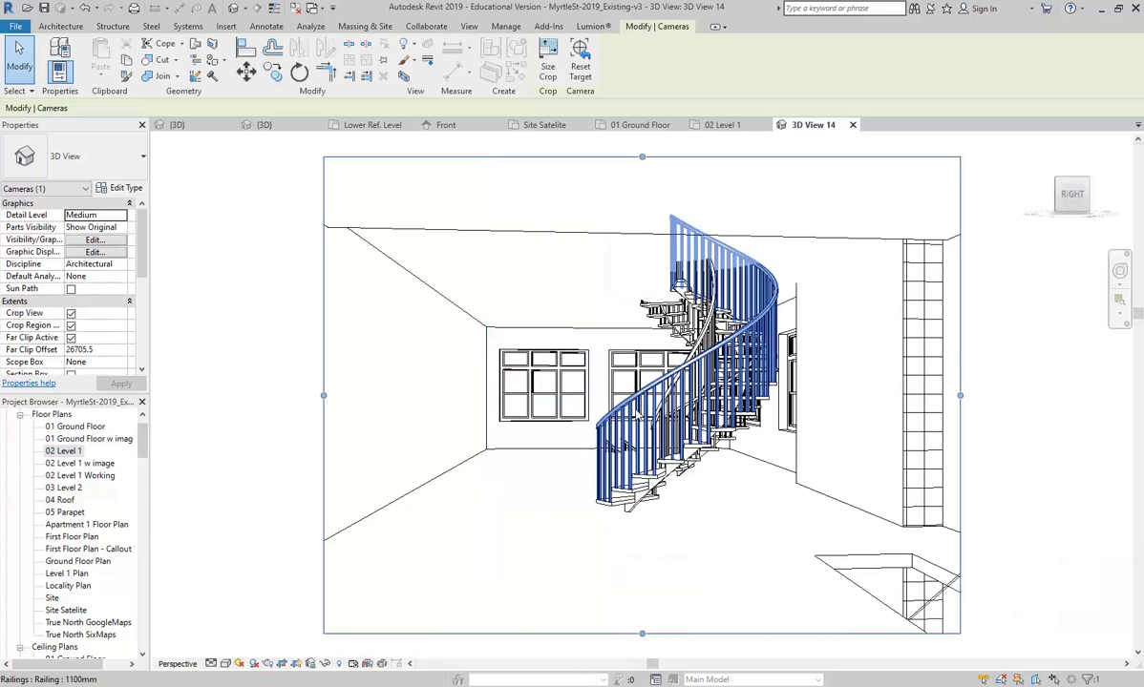
click(597, 346)
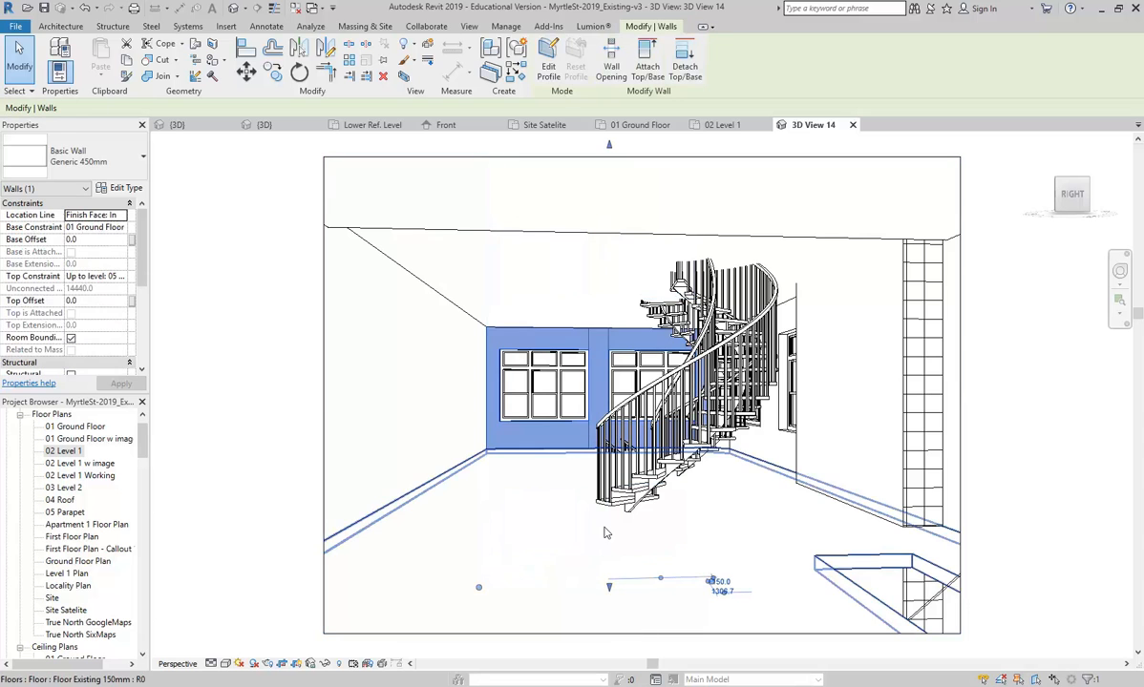
- Return to 02 Level 1 and place a second camera beside the glazed partition with its target only a short distance into the room
click(65, 451)
double_click(67, 453)
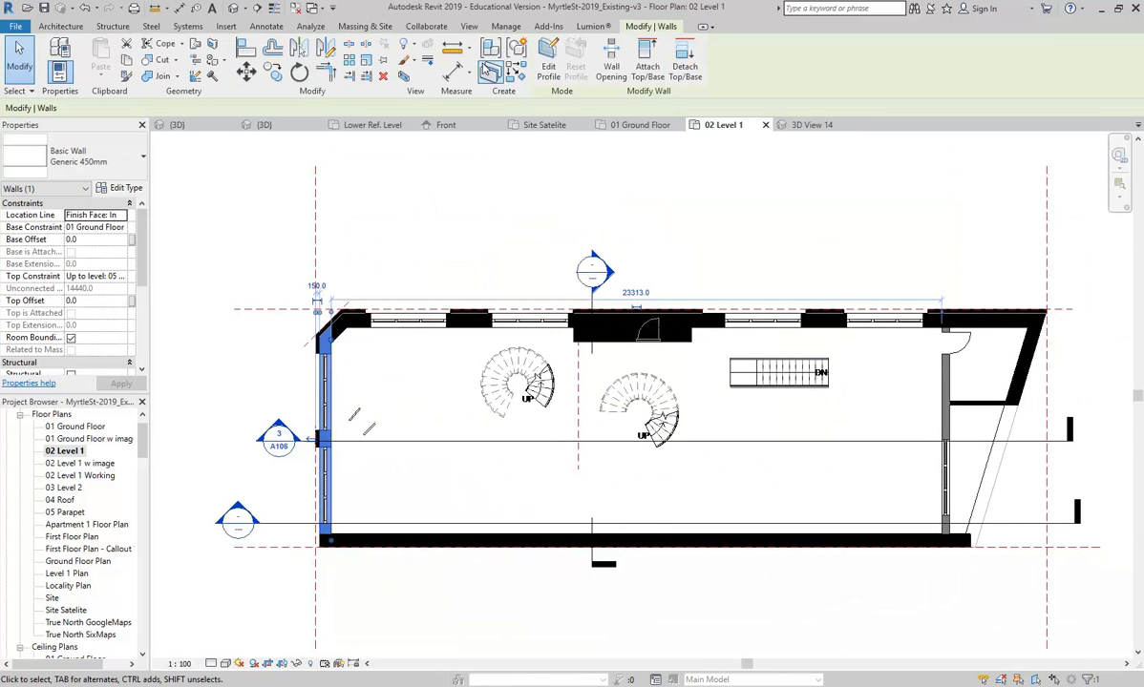
click(469, 27)
click(426, 75)
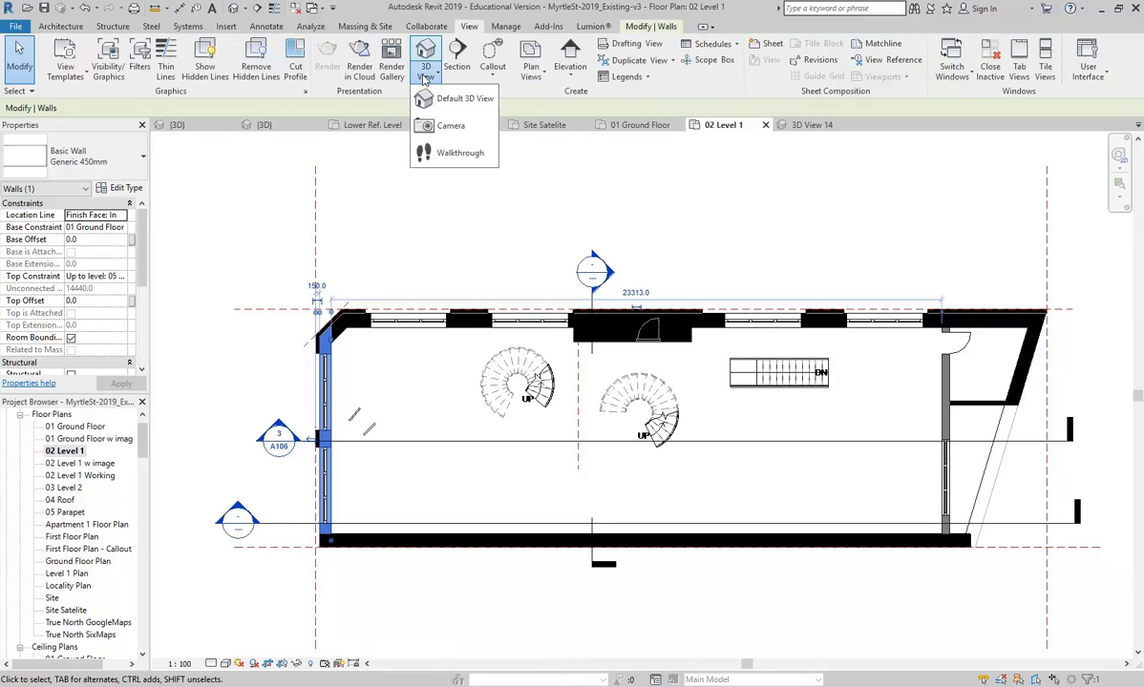
click(437, 126)
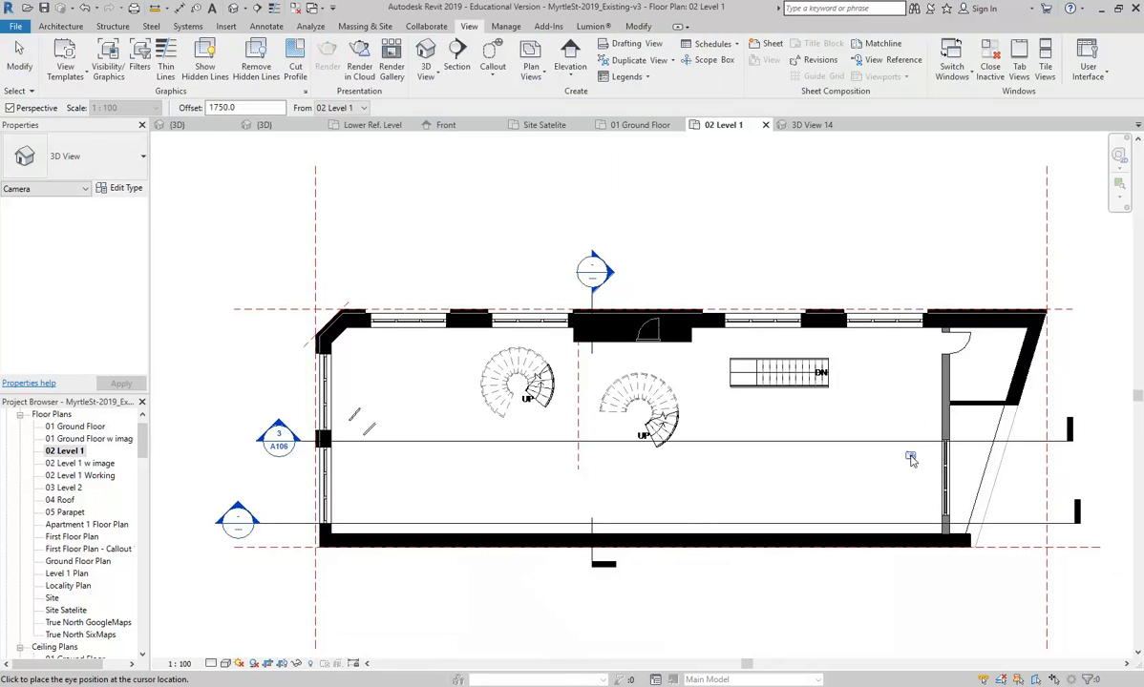
click(925, 453)
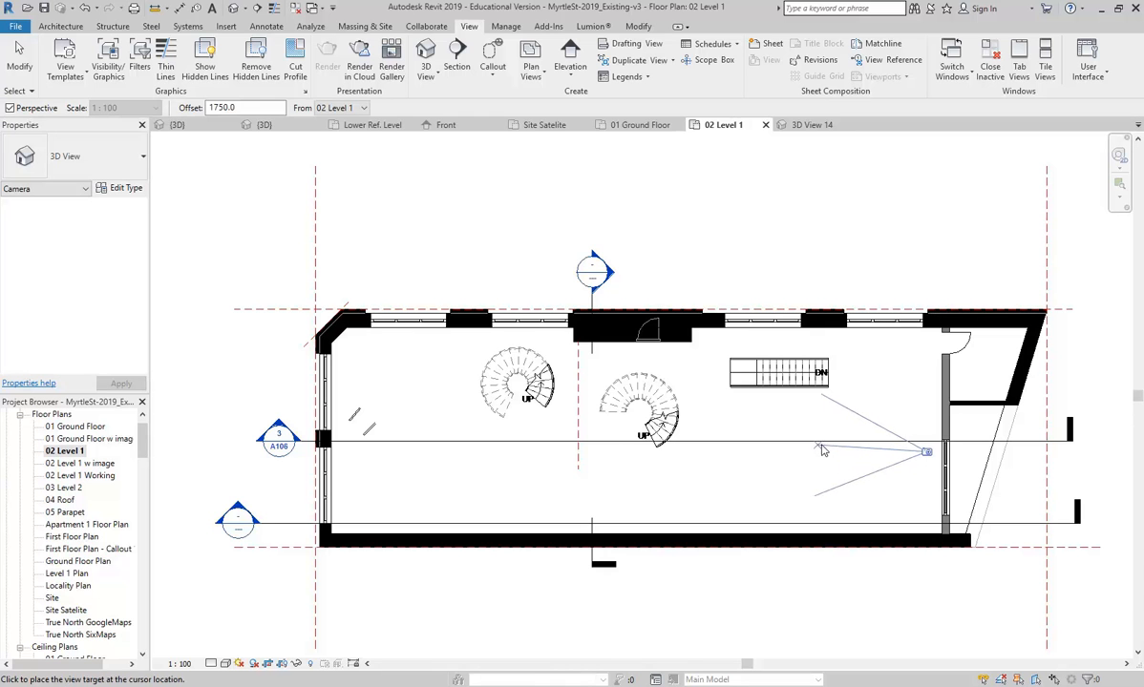
click(829, 453)
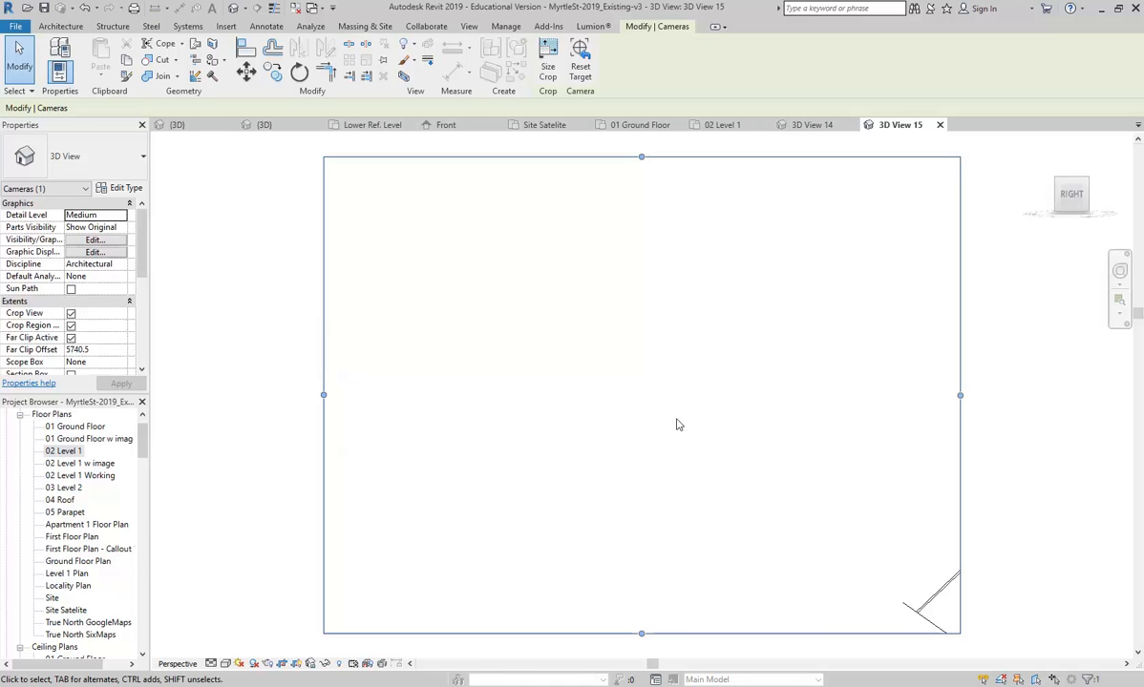
- On the 02 Level 1 plan, extend the second camera's far clip beyond the opposite windowed end wall, to about 24757 mm
double_click(63, 451)
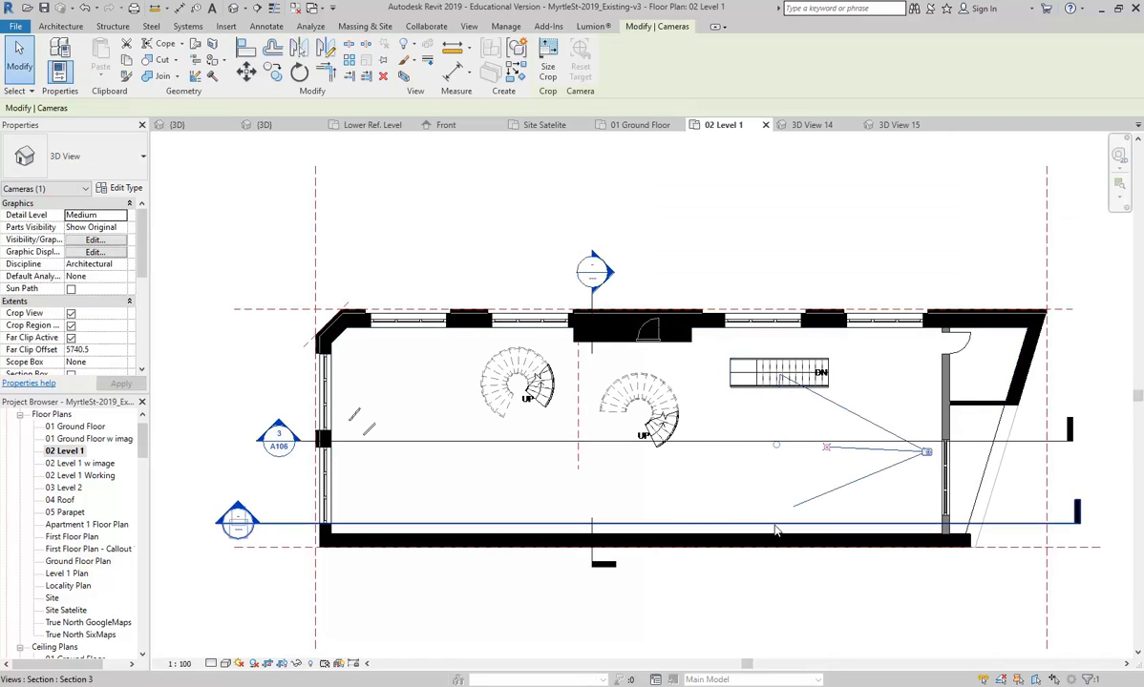
drag(778, 449, 278, 449)
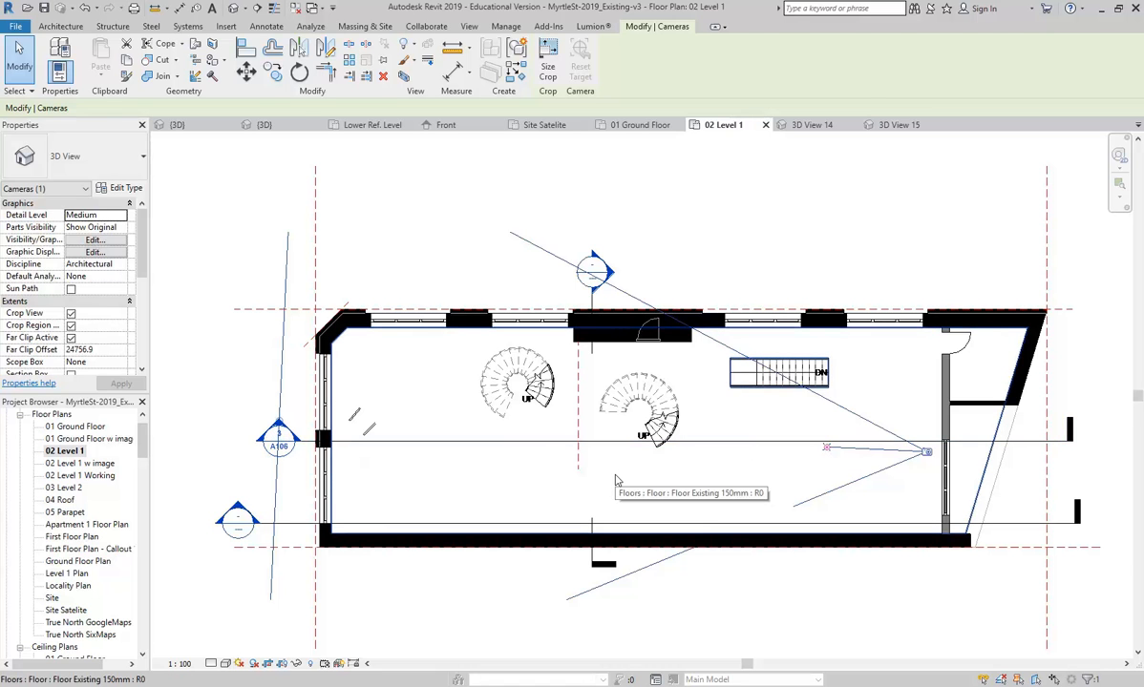
click(897, 230)
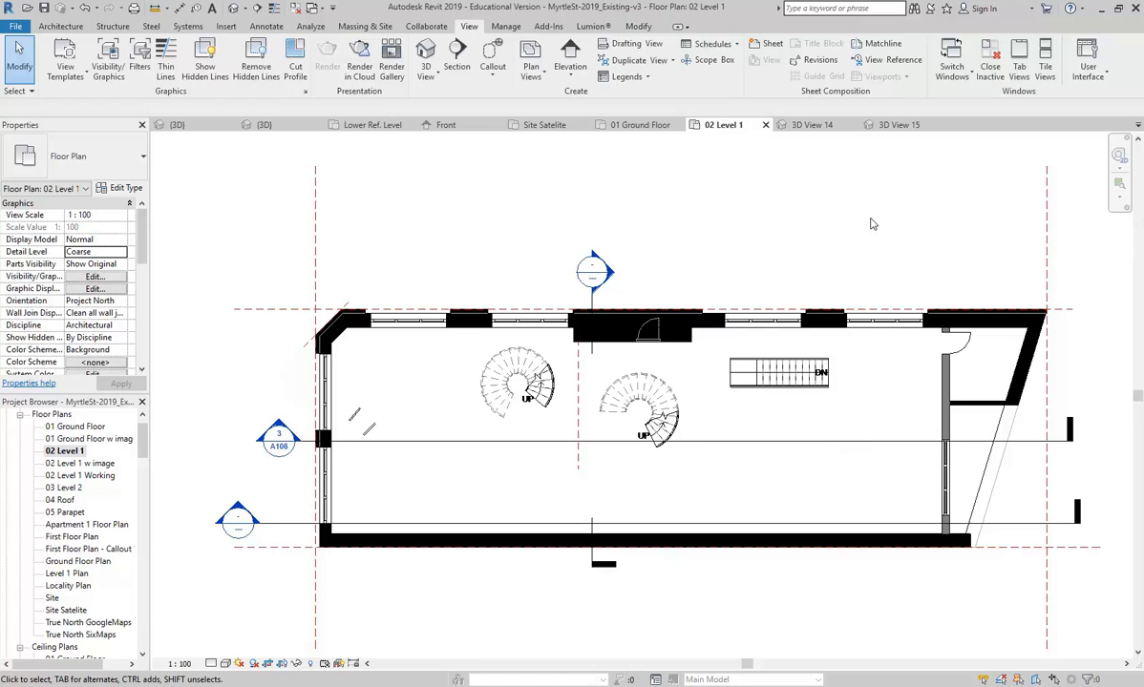
- Rename the 3D View 15 camera view as Level Perspective
drag(140, 420, 140, 490)
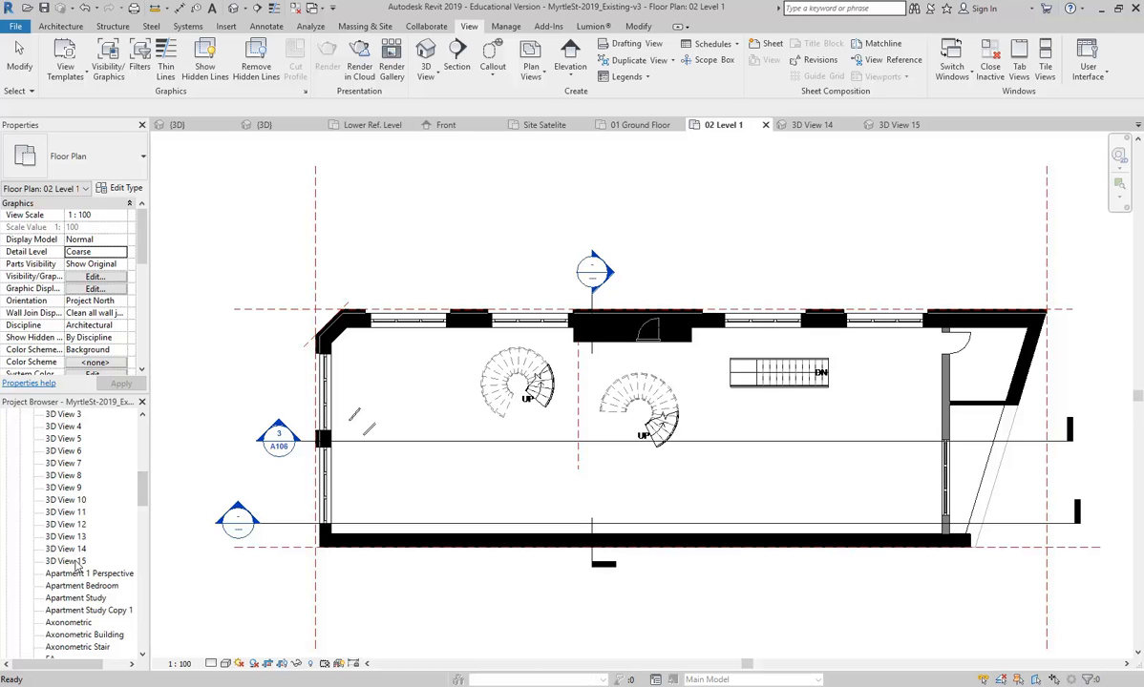
scroll(57, 411, up, 1)
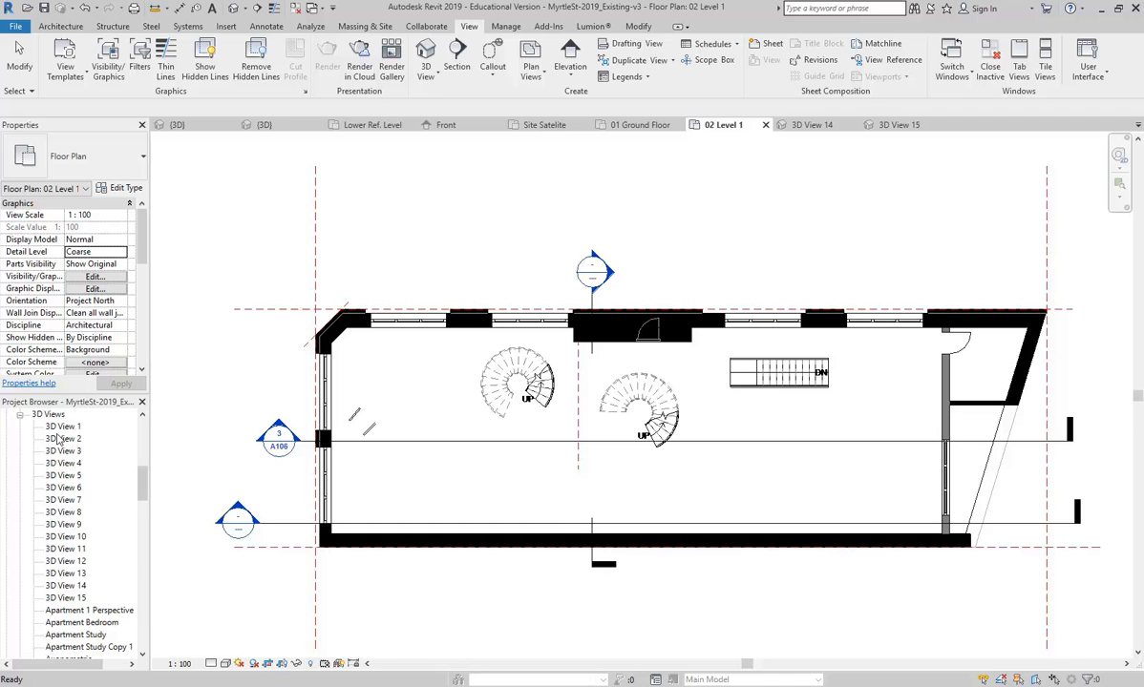
click(65, 598)
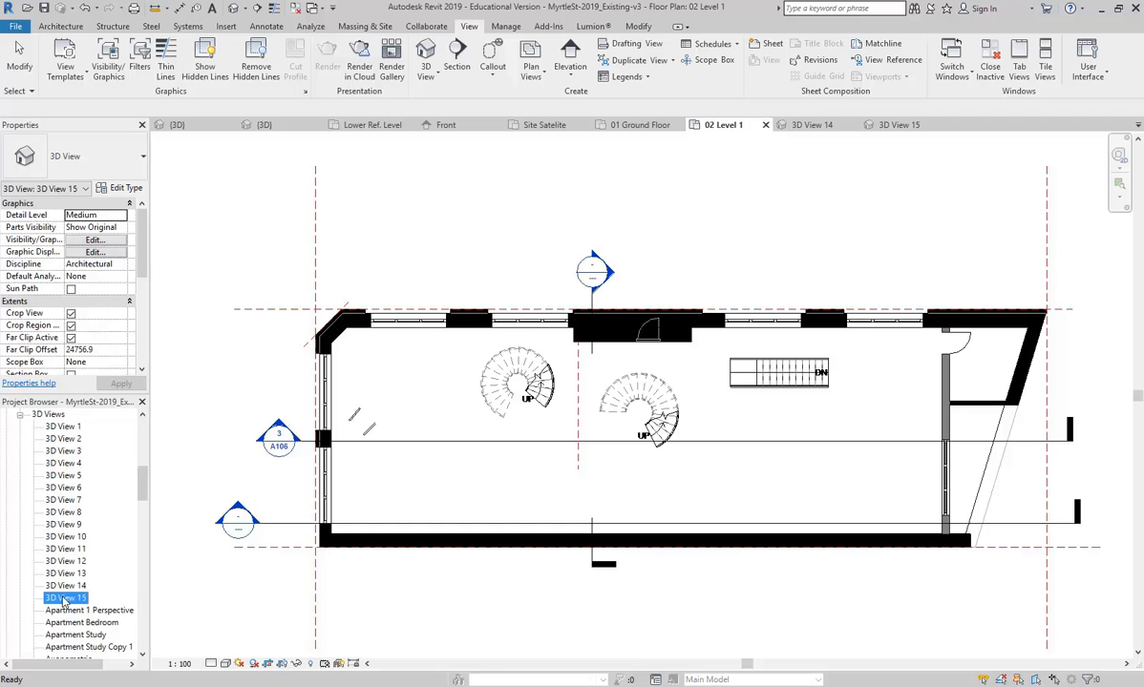
right_click(65, 598)
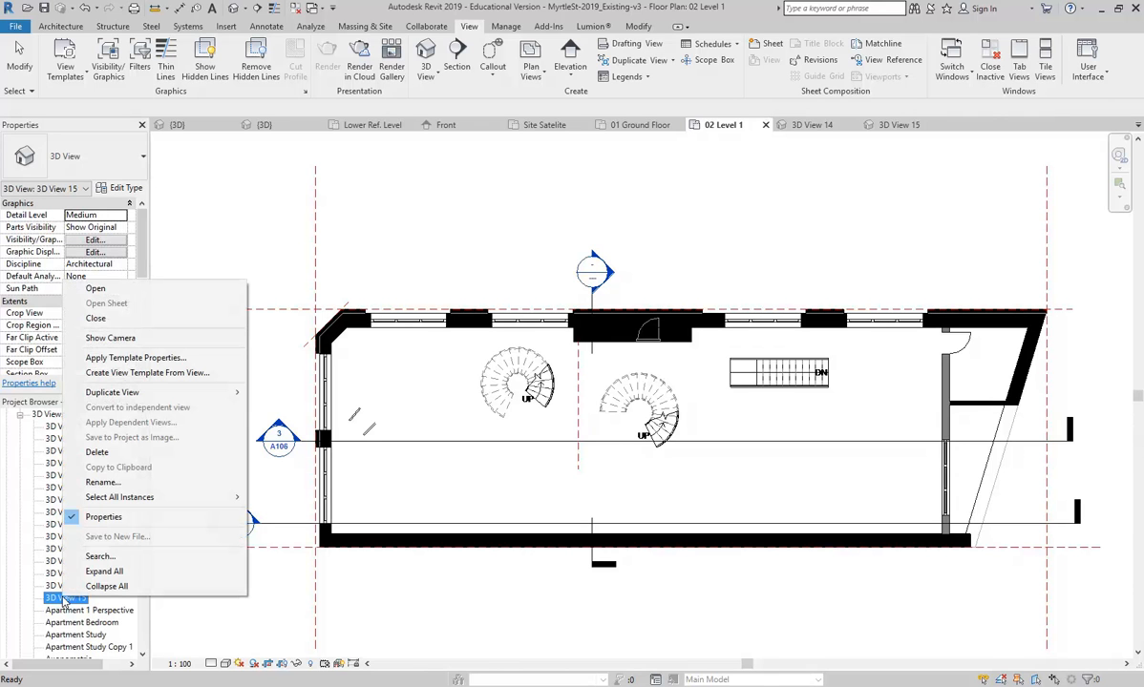
click(103, 482)
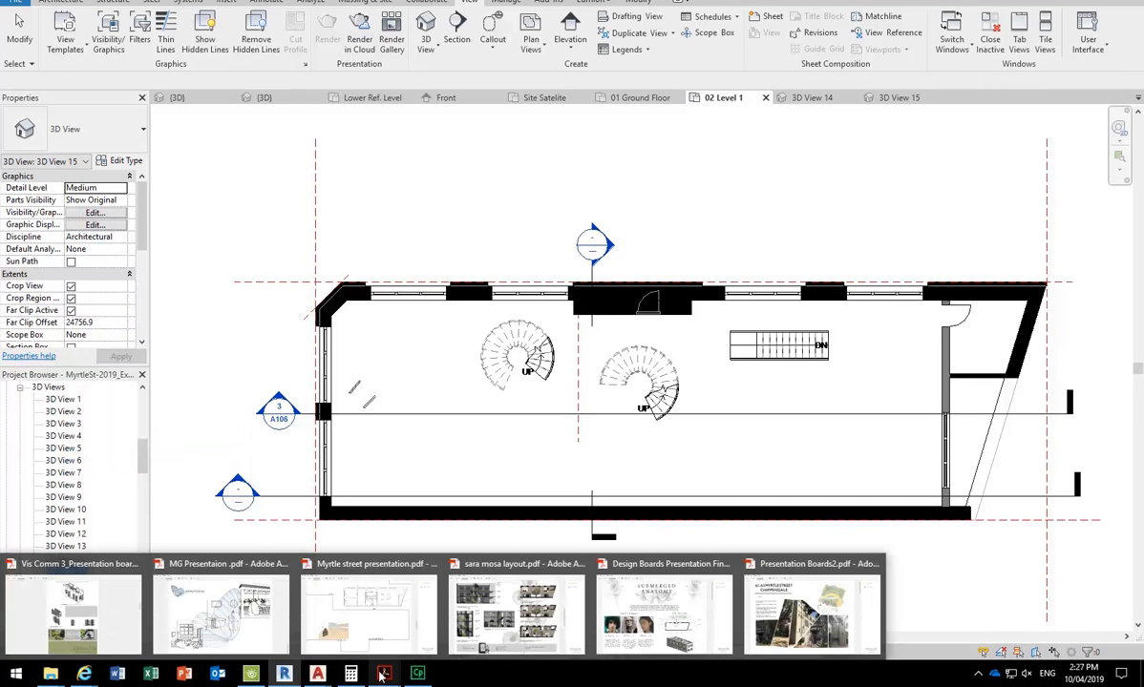
text(Leve)
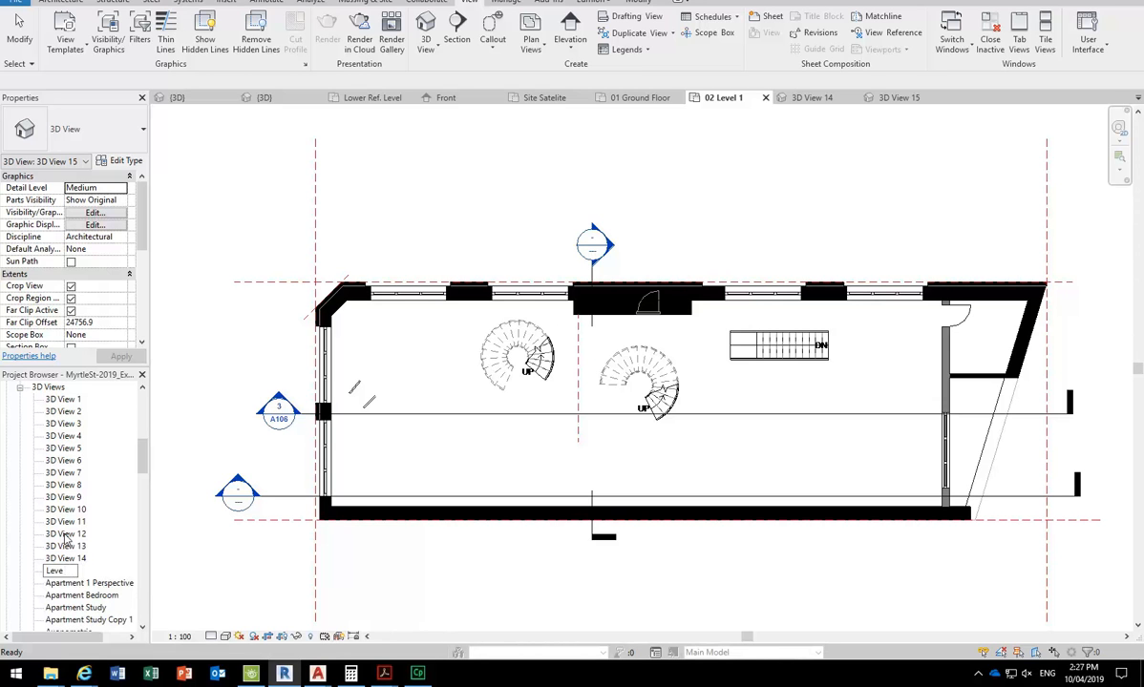
text(l Perspective)
key(Return)
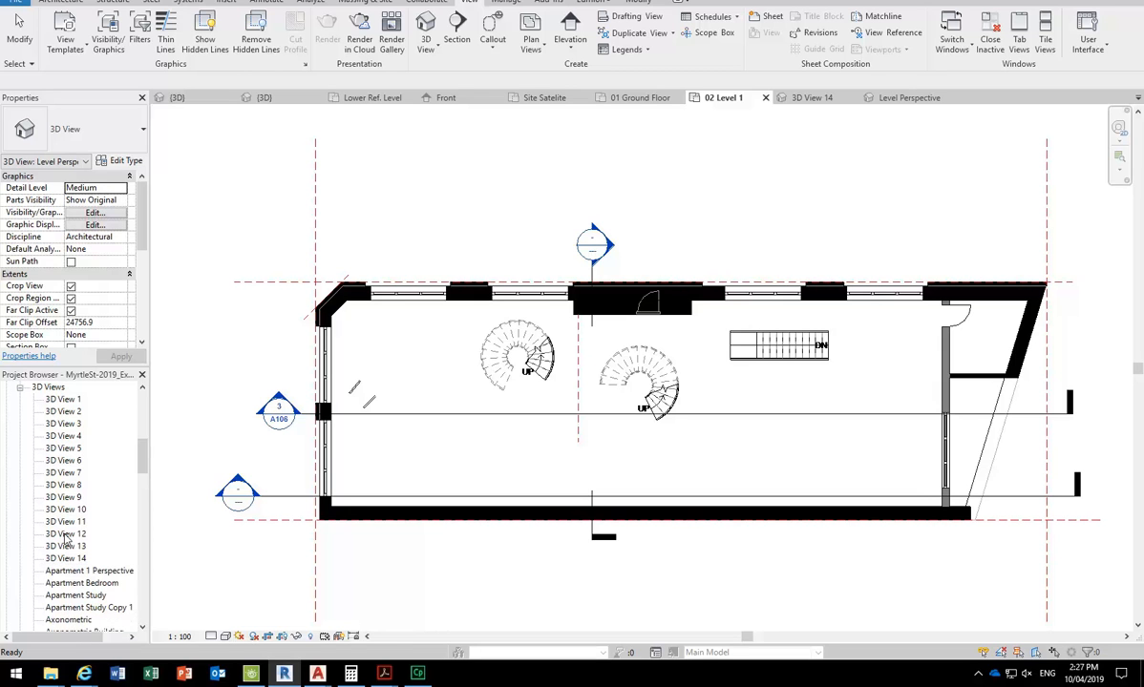
- Open the Level Perspective view and select its entry among the project's 3D views
scroll(135, 429, down, 4)
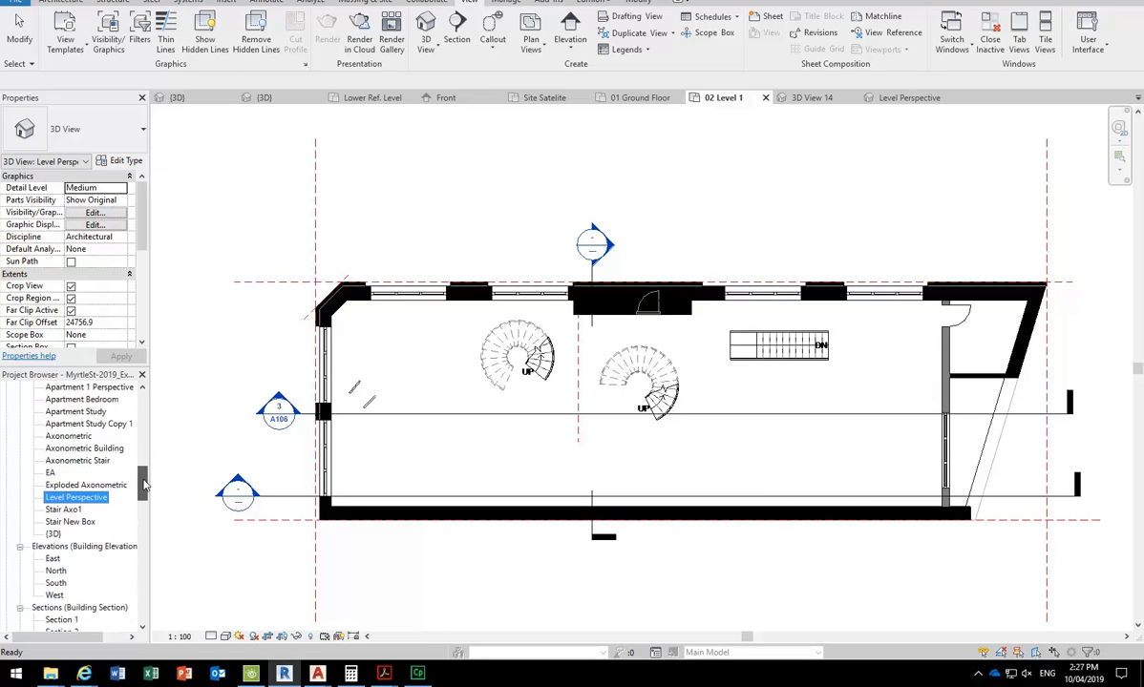
click(73, 460)
click(78, 473)
double_click(78, 474)
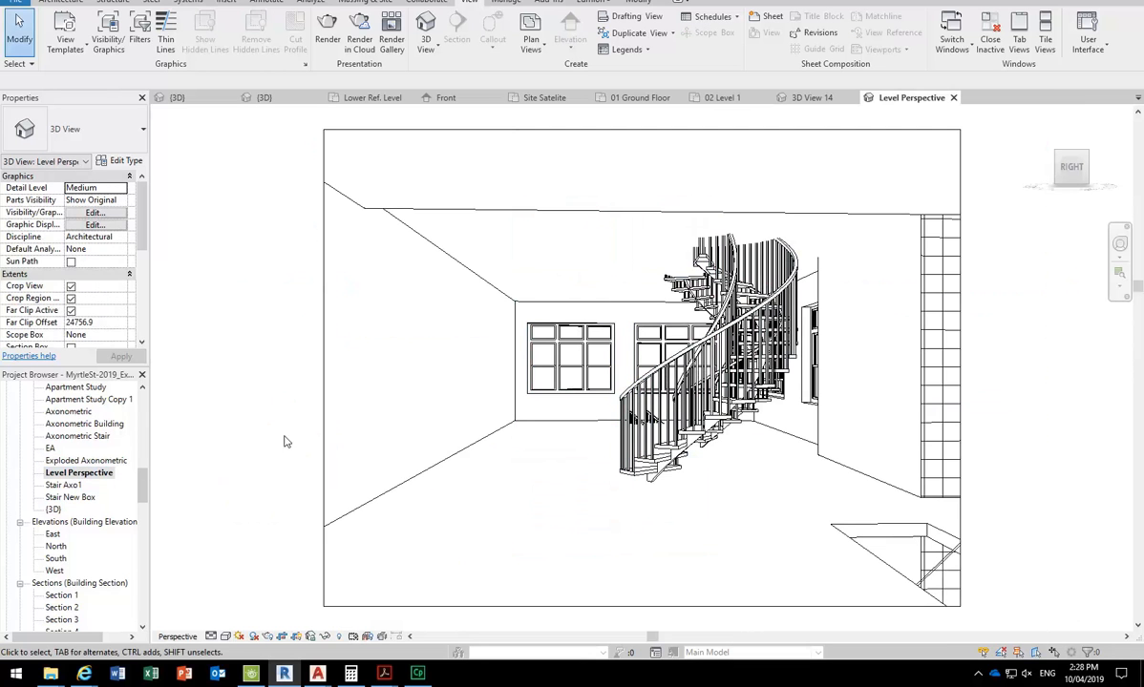
mouse_move(140, 467)
mouse_down()
mouse_move(140, 425)
mouse_move(132, 480)
mouse_up()
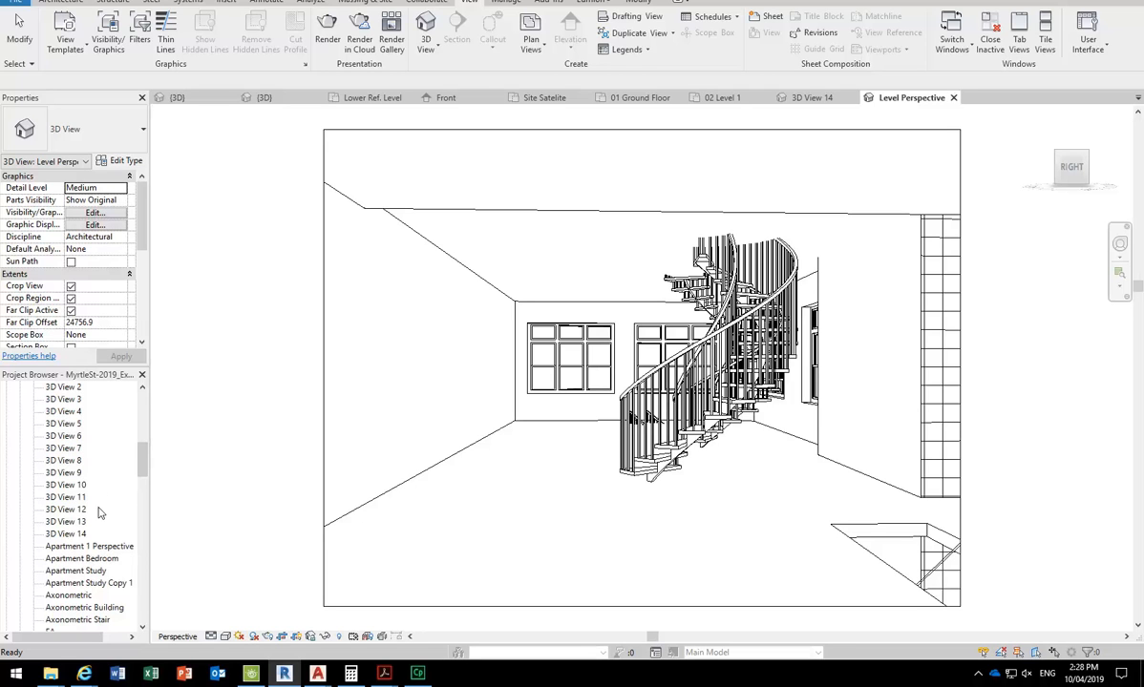
scroll(86, 496, down, 3)
click(93, 536)
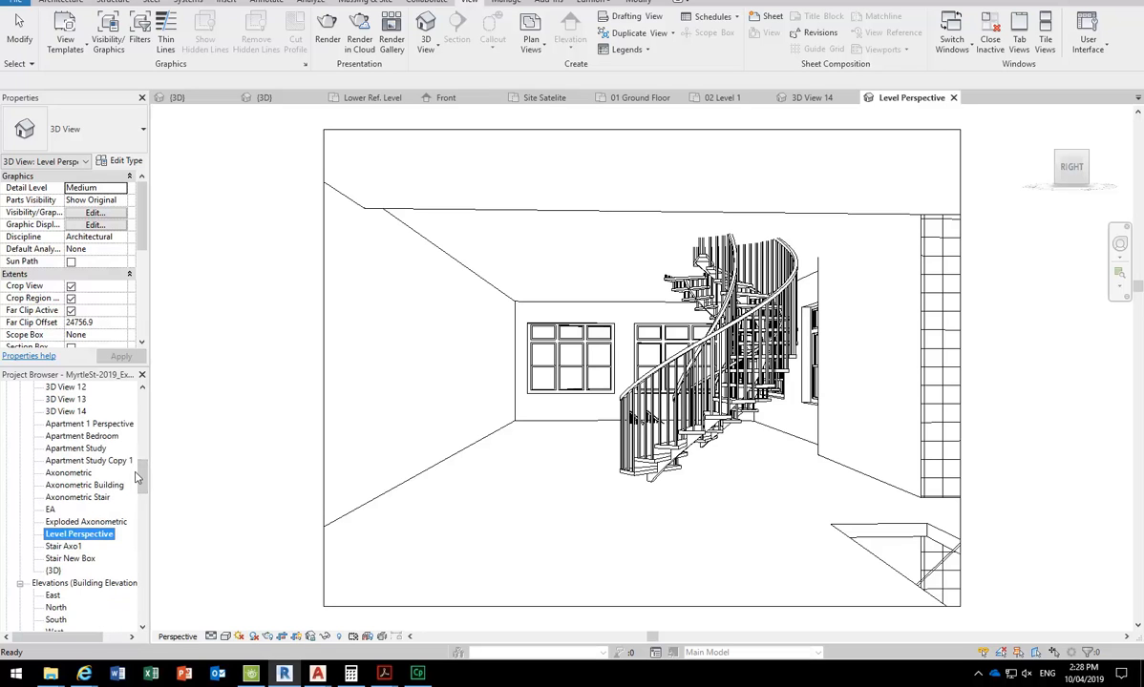
- Open the 02 Level 1 floor plan and show the Level Perspective view's camera on it
drag(141, 466, 143, 401)
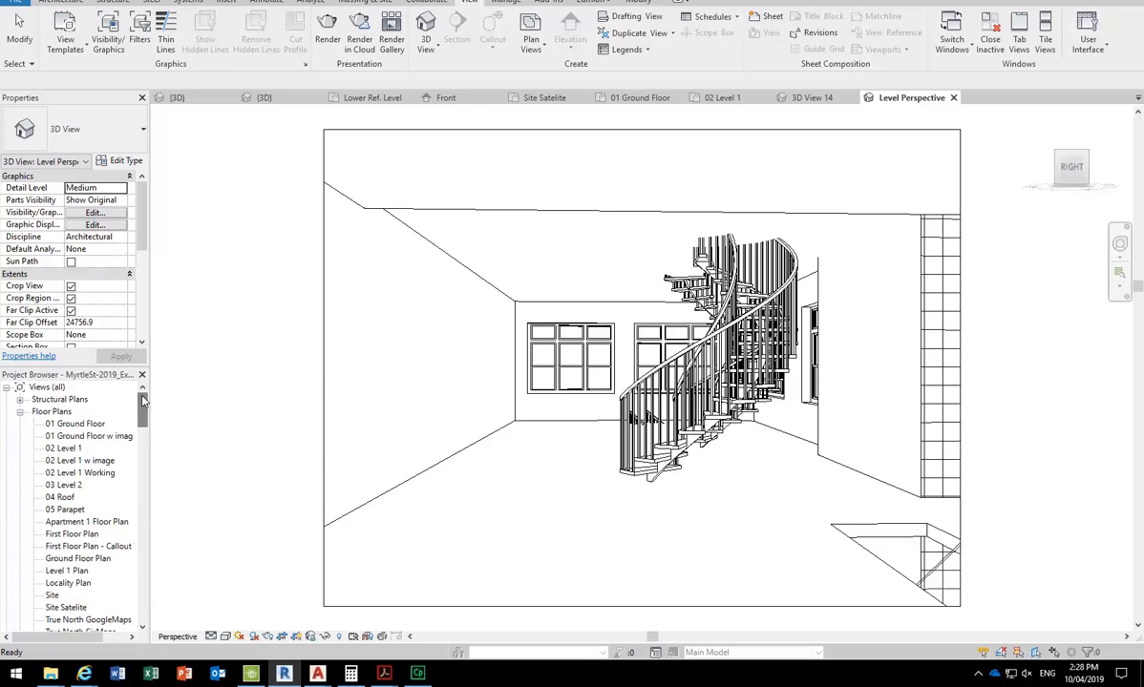
double_click(63, 448)
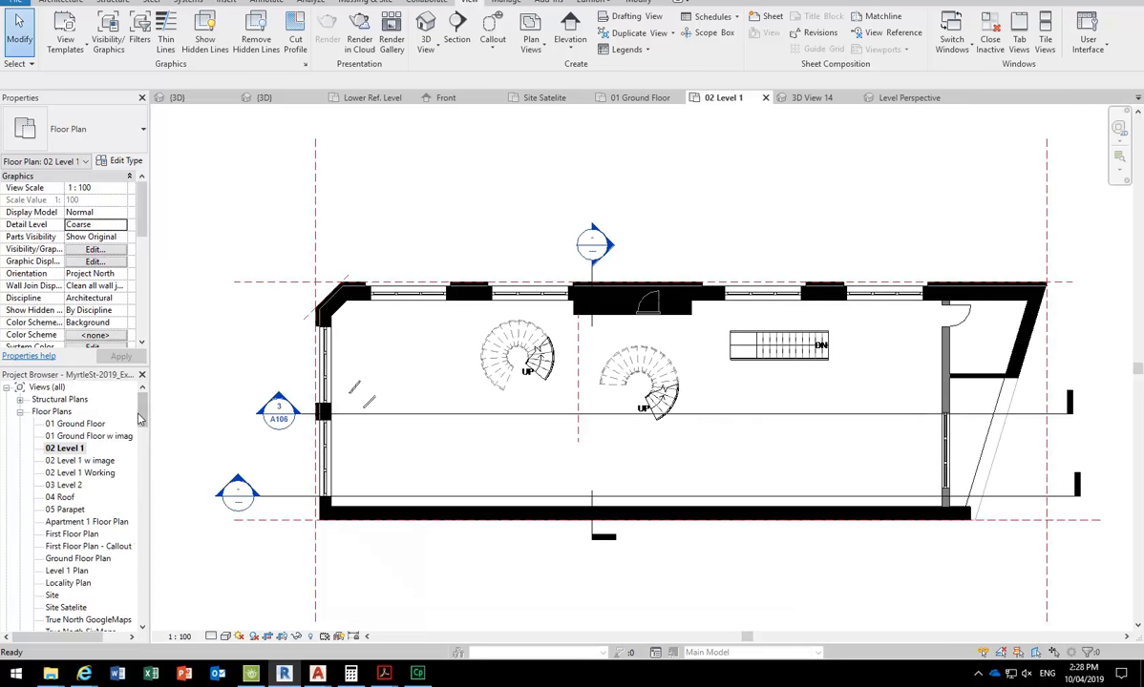
scroll(136, 420, down, 15)
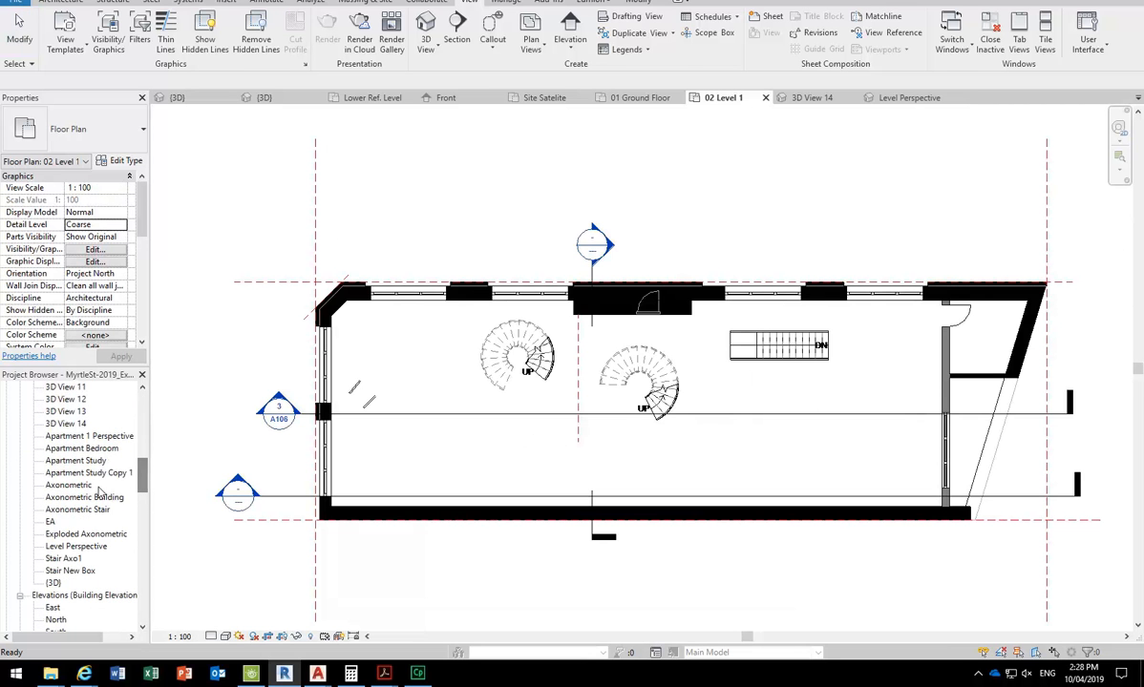
click(71, 546)
right_click(69, 544)
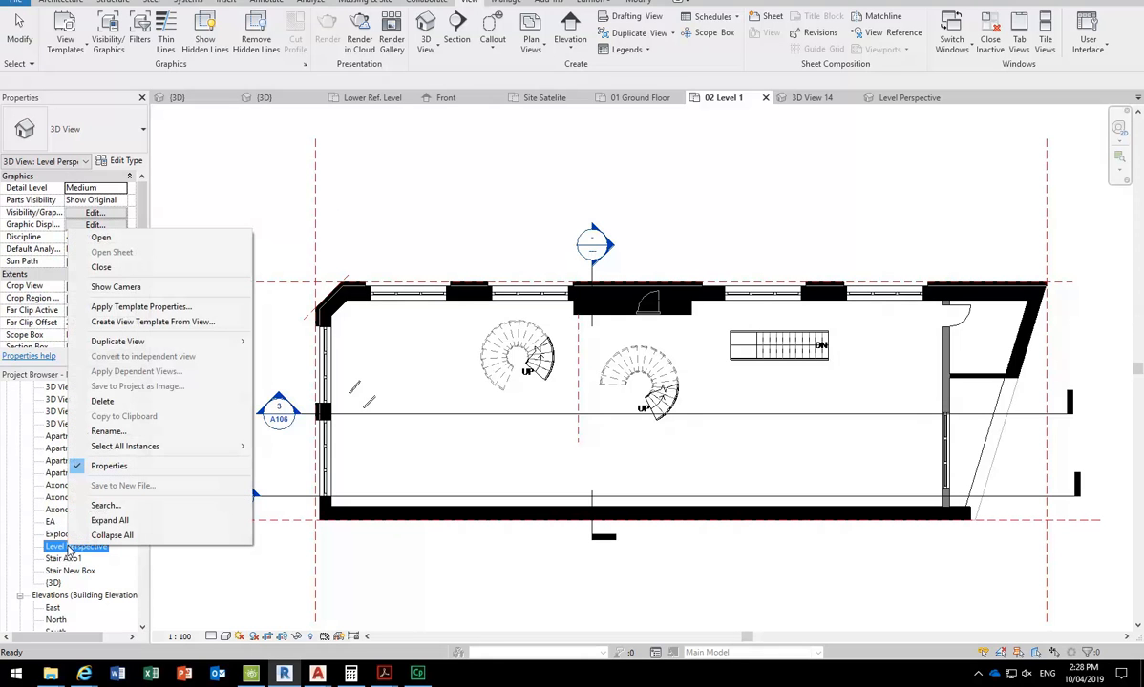
click(115, 286)
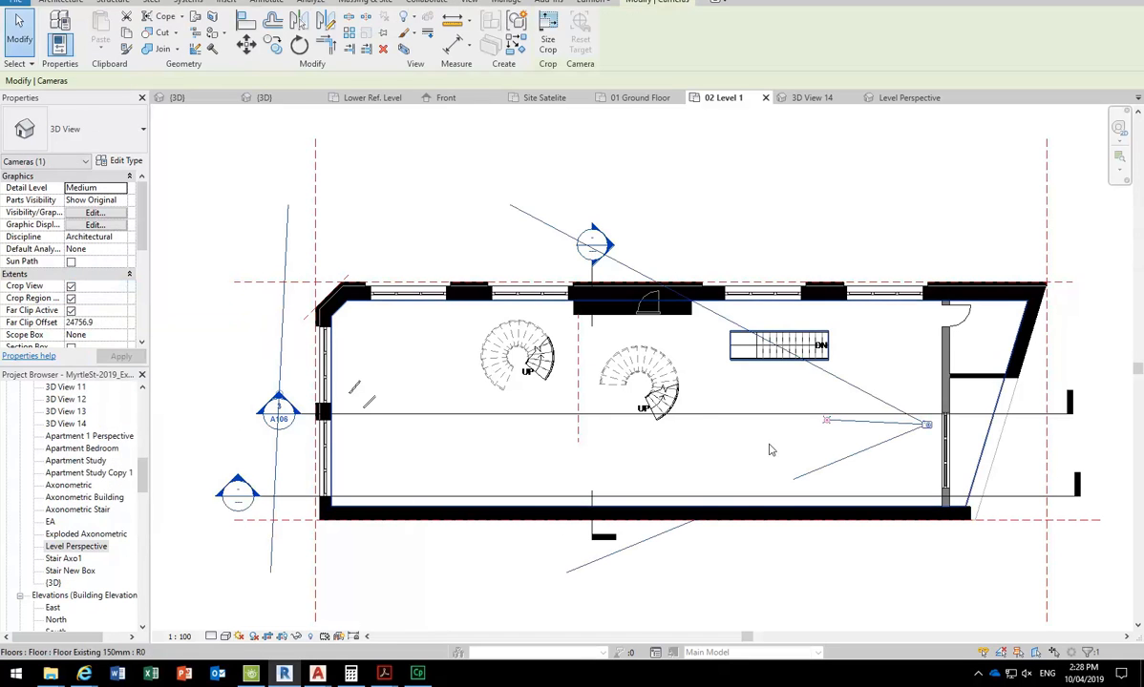
- Move the camera's target deeper into the room, just beyond the middle spiral stair, and go to the camera's view
drag(825, 426, 591, 404)
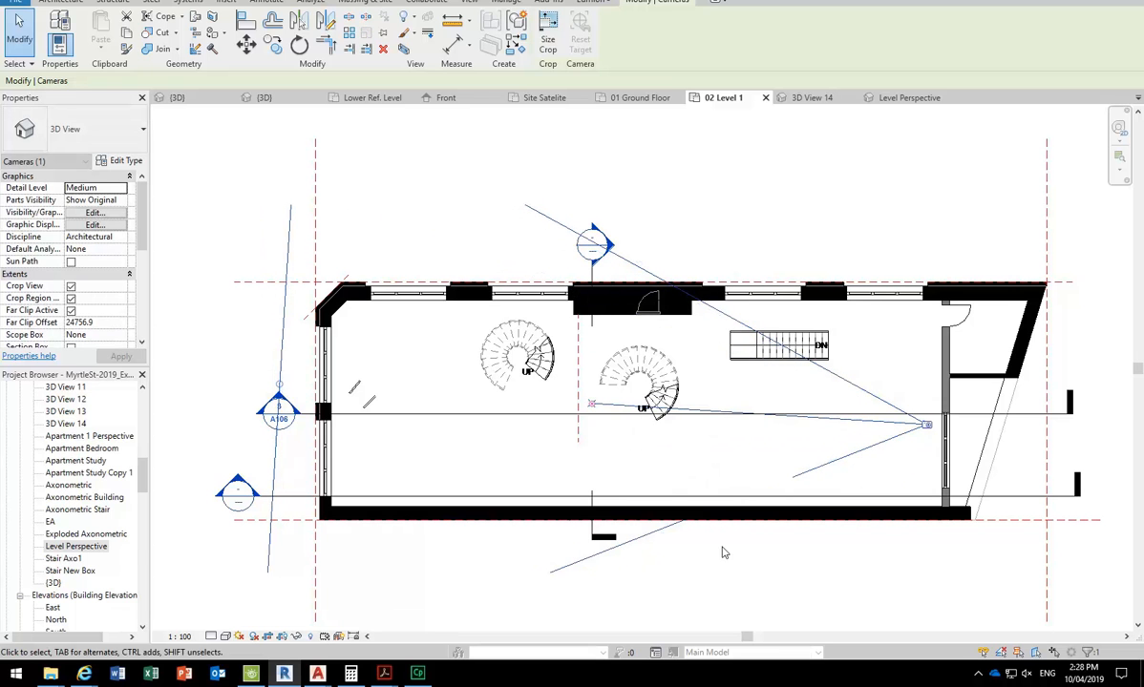
right_click(706, 414)
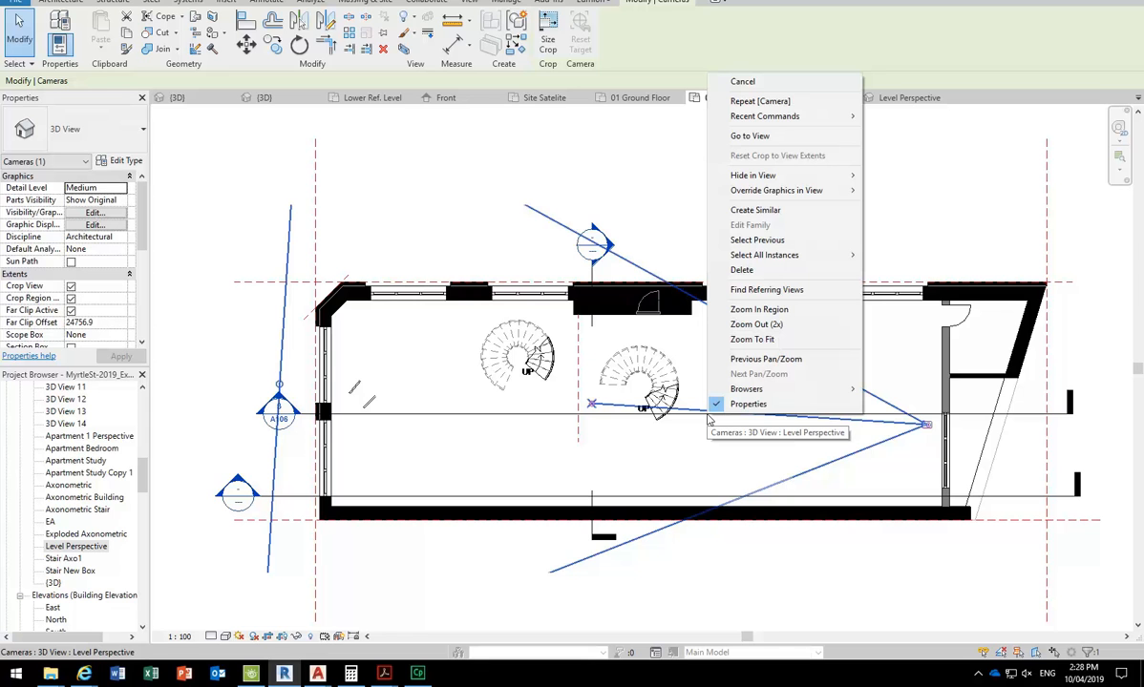
click(744, 135)
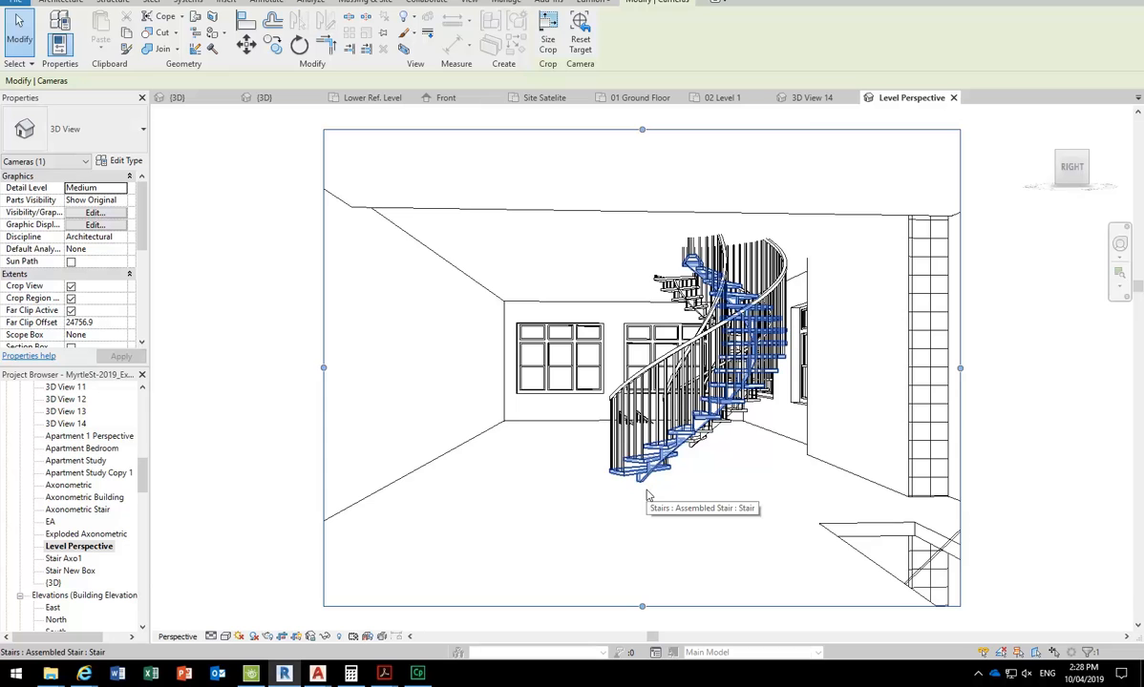
- With the Full Navigation Wheel, bring the camera closer to the windowed end wall and spiral stair and adjust its viewing position
click(1120, 247)
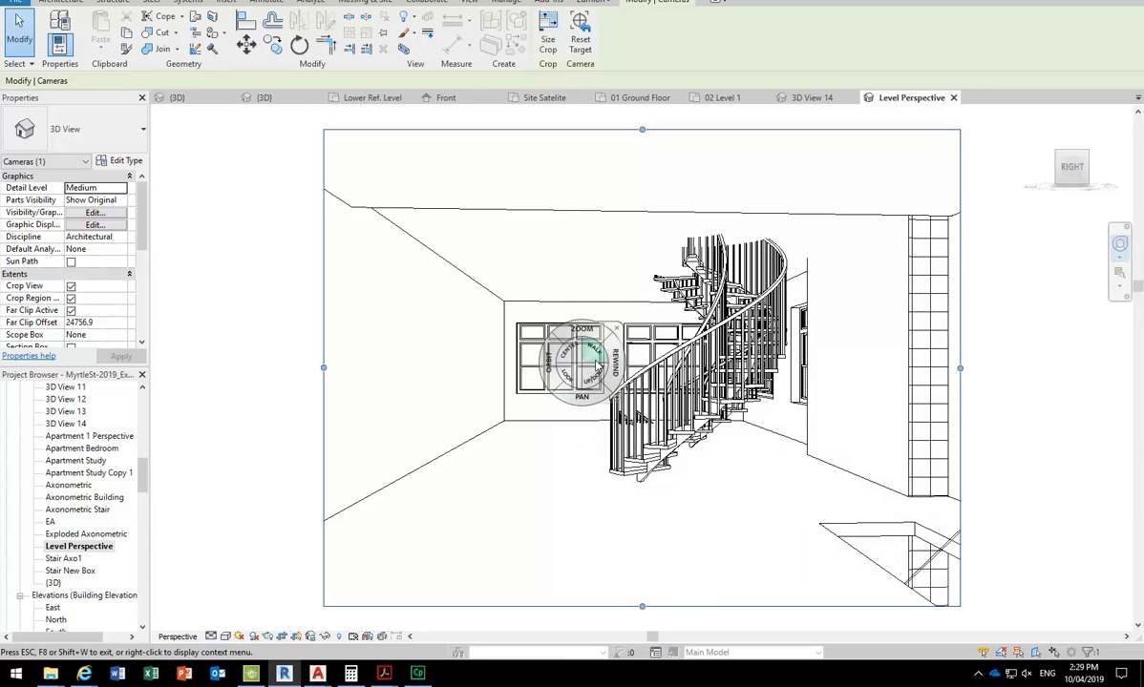
drag(567, 379, 525, 381)
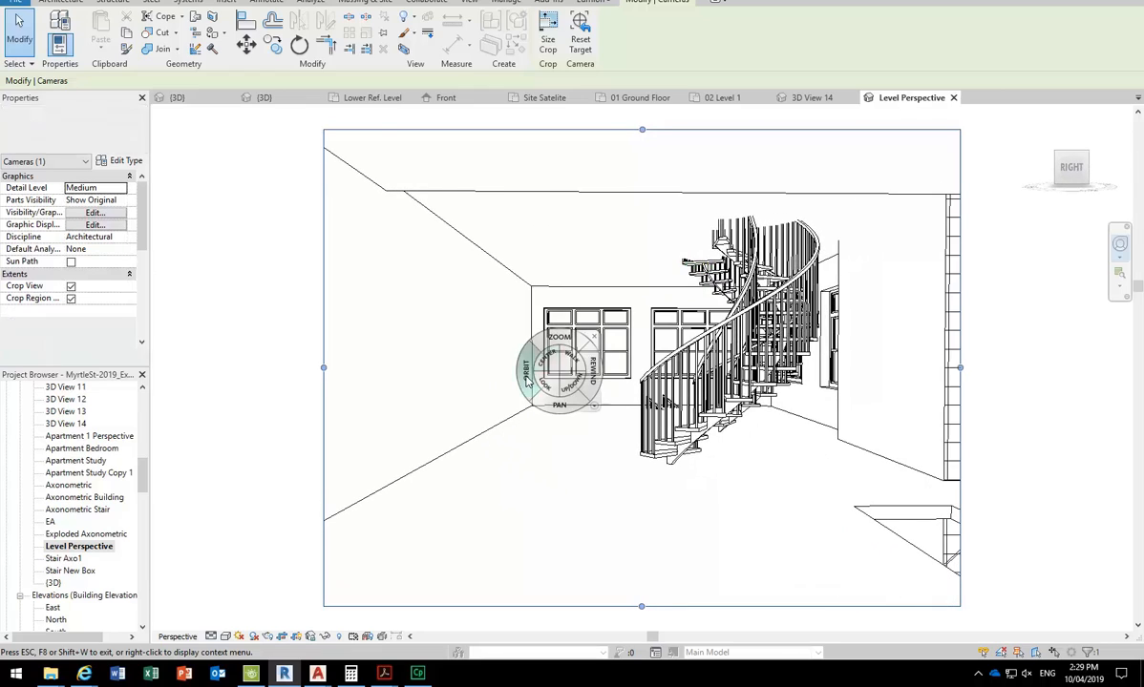
mouse_move(562, 418)
mouse_down()
mouse_move(546, 358)
mouse_move(565, 355)
mouse_move(567, 467)
mouse_move(559, 343)
mouse_move(560, 469)
mouse_move(562, 424)
mouse_move(547, 418)
mouse_move(503, 438)
mouse_move(573, 425)
mouse_up()
drag(593, 353, 711, 417)
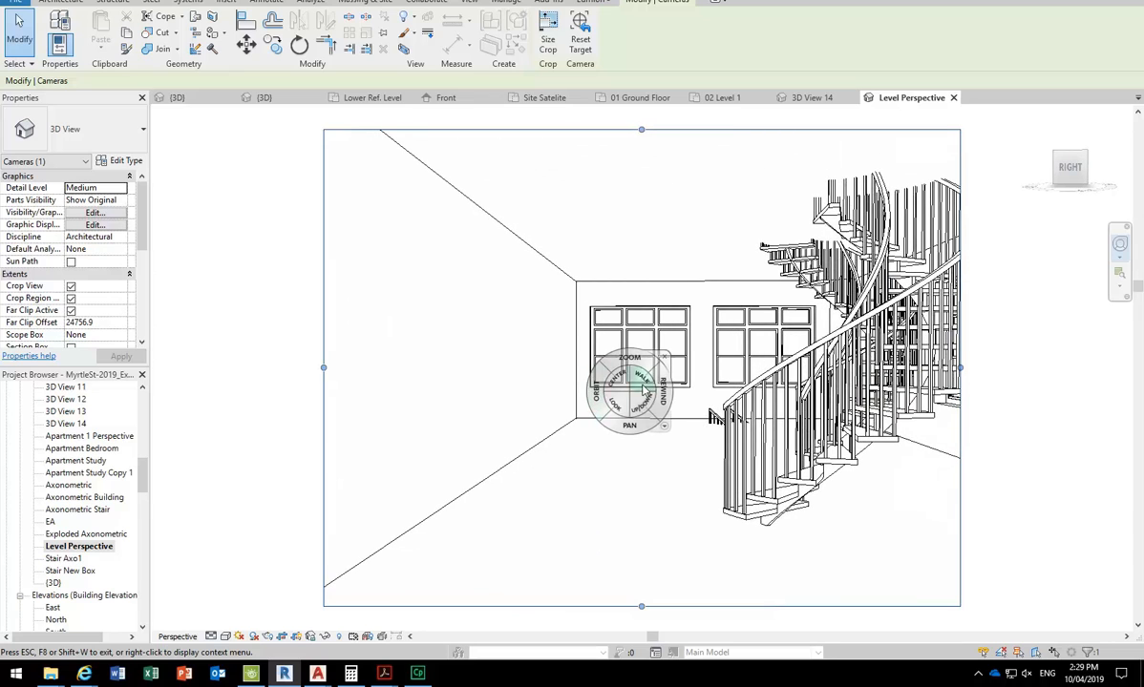
drag(635, 410, 658, 389)
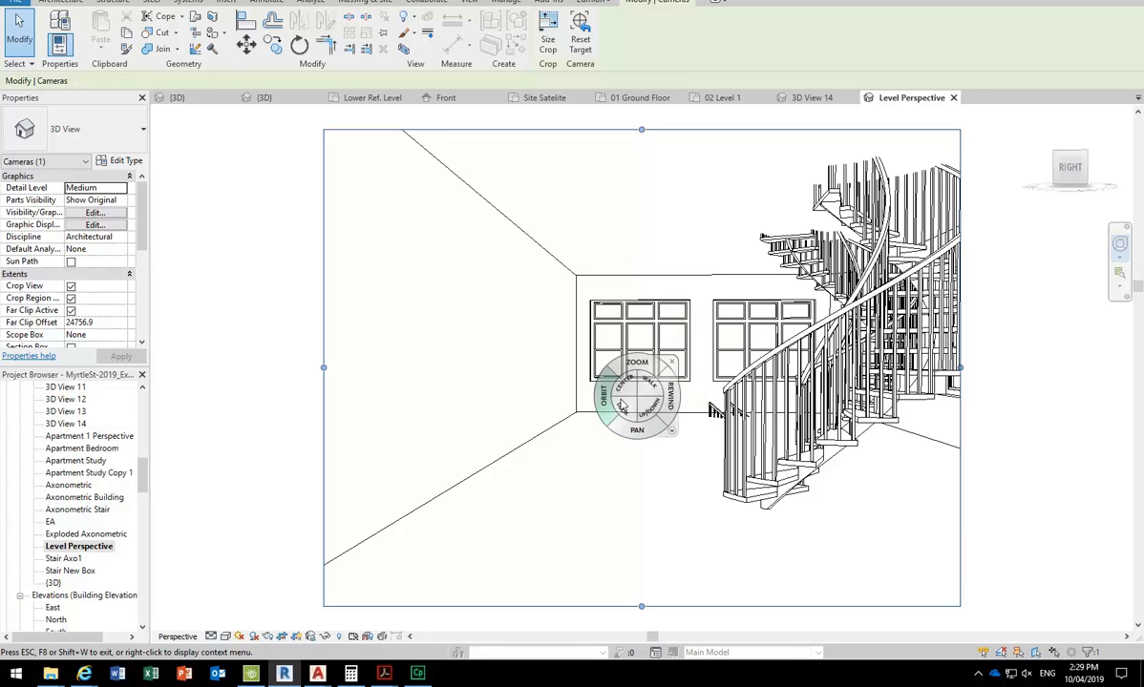
click(679, 357)
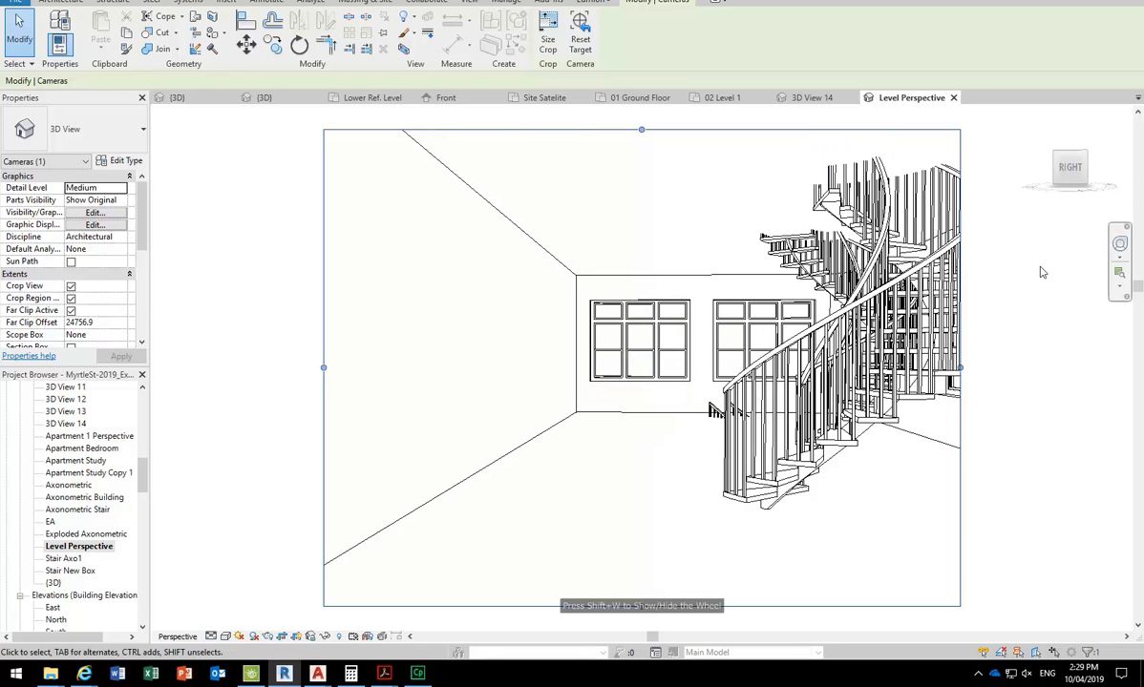
click(1120, 255)
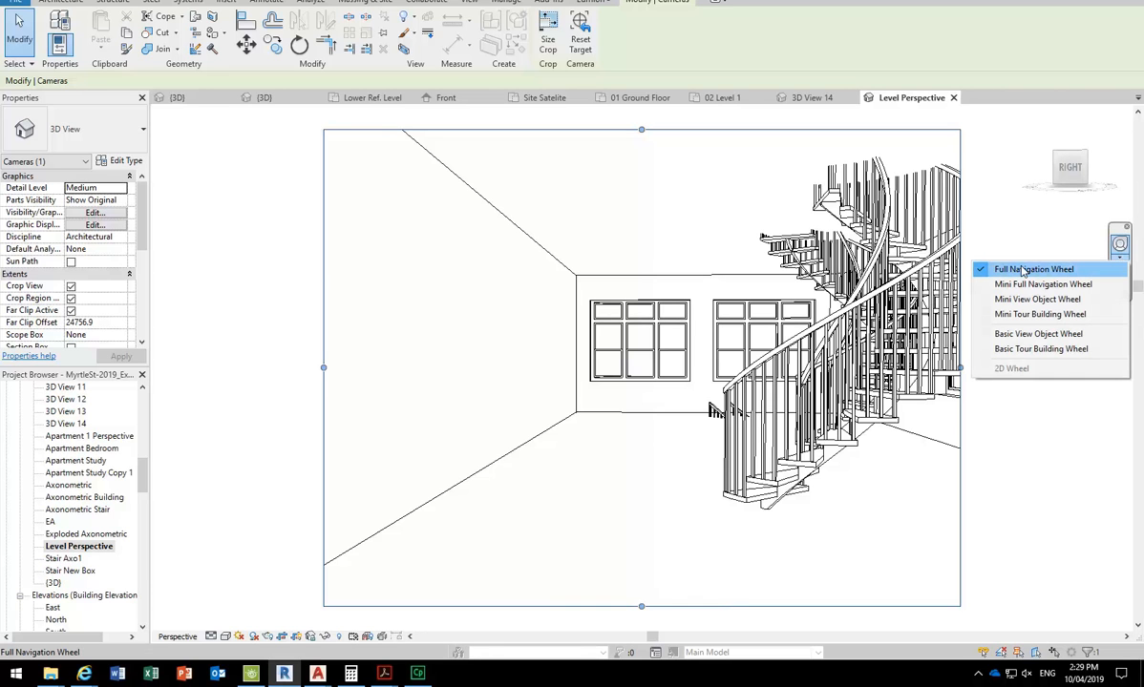
- Select the Level 1 floor and switch the perspective view to the Realistic visual style
click(582, 542)
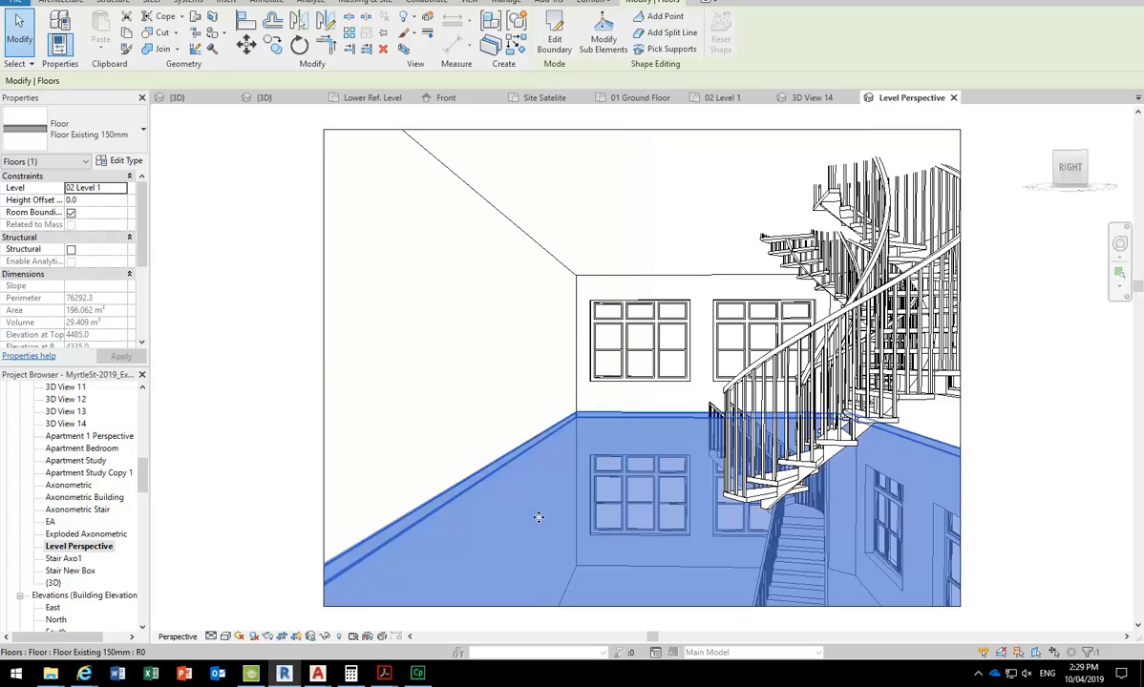
click(226, 637)
click(247, 609)
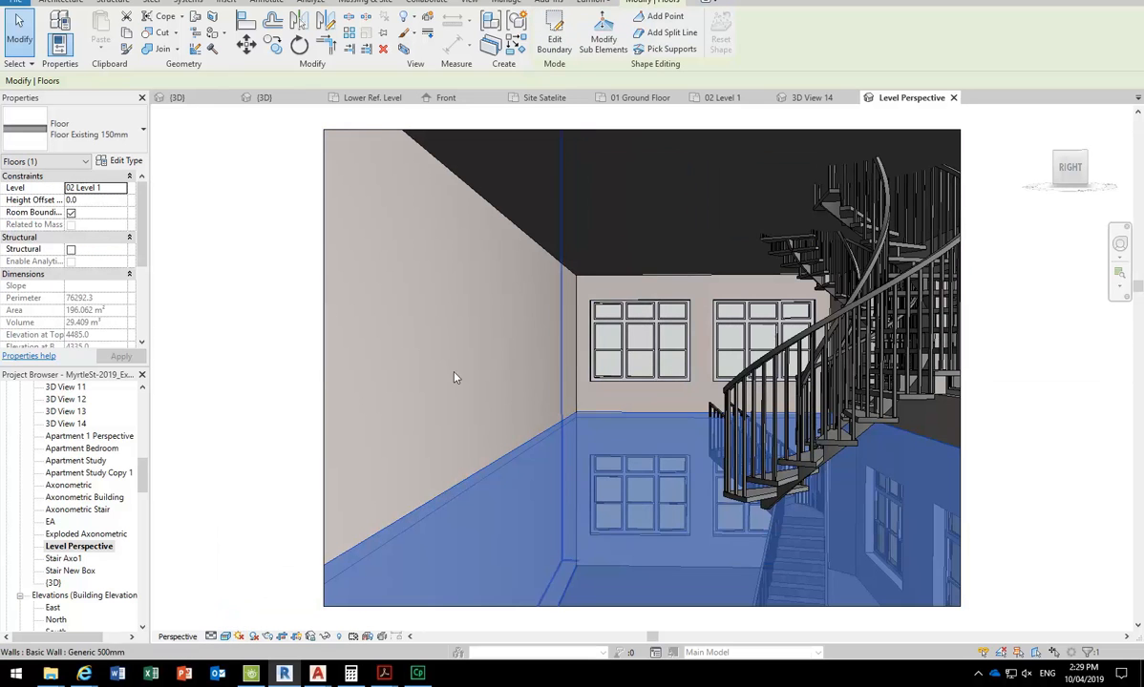
- Change the Level 1 floor's type to Generic 150mm - Filled and deselect it
click(621, 342)
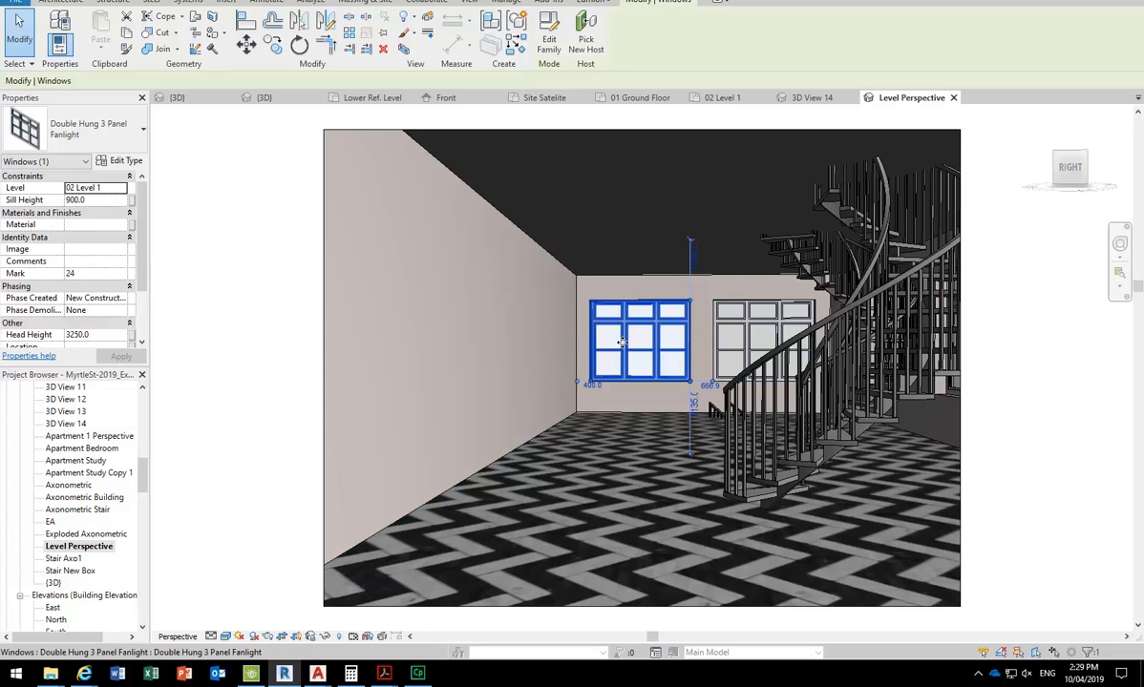
click(590, 475)
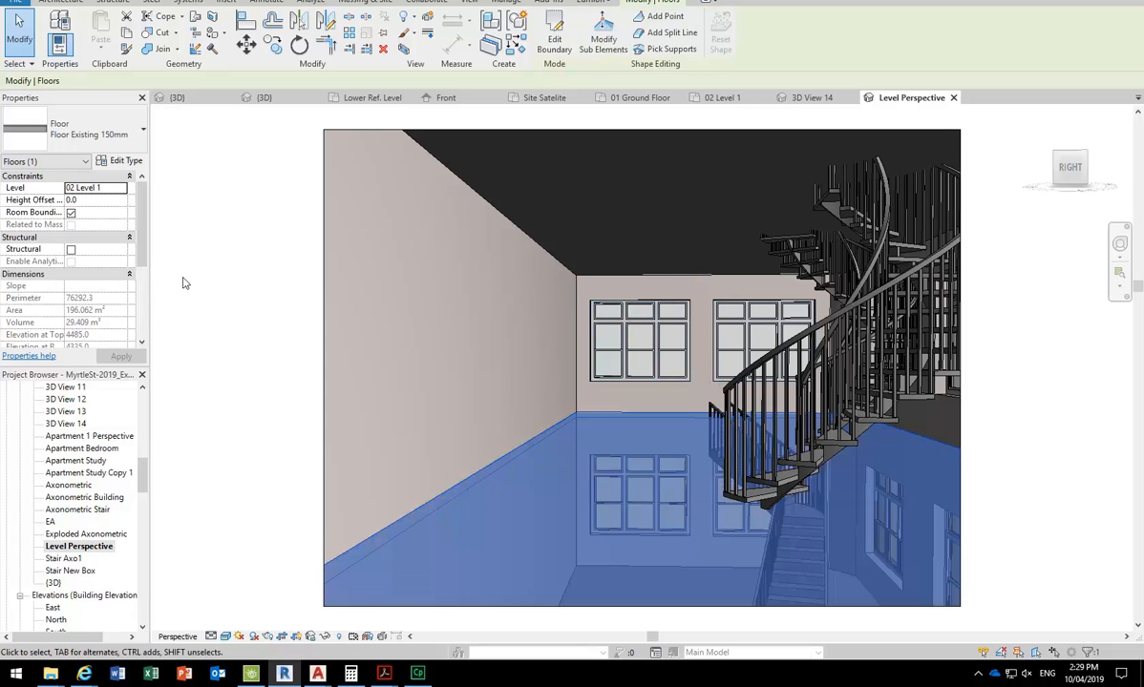
click(113, 136)
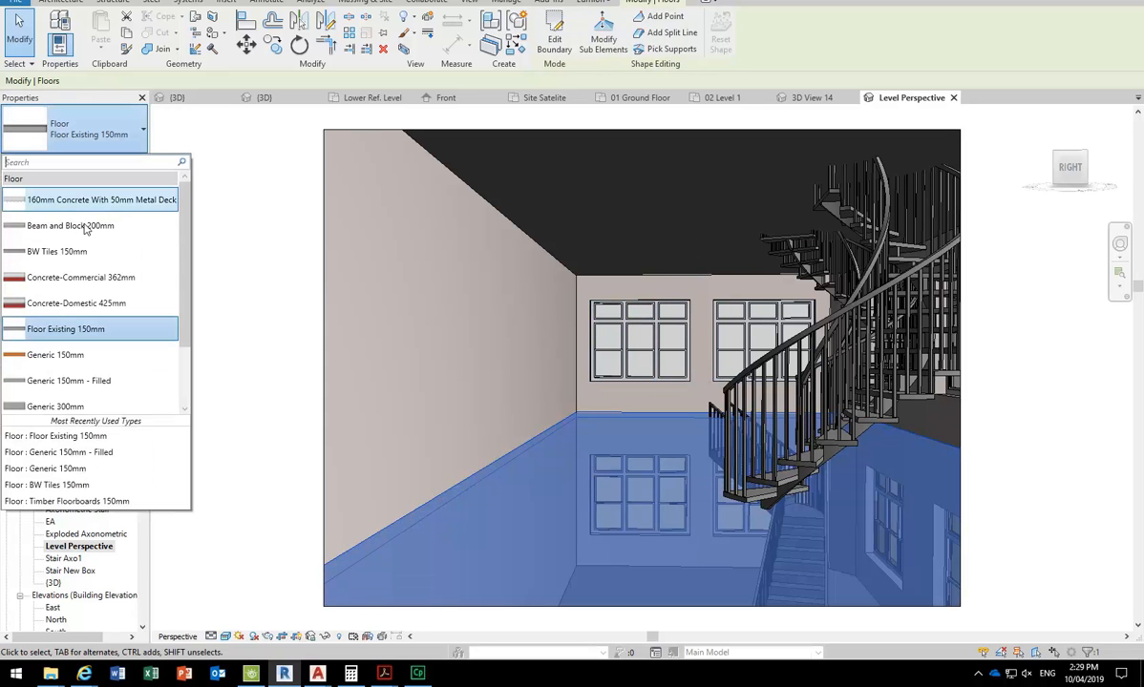
click(59, 384)
click(225, 352)
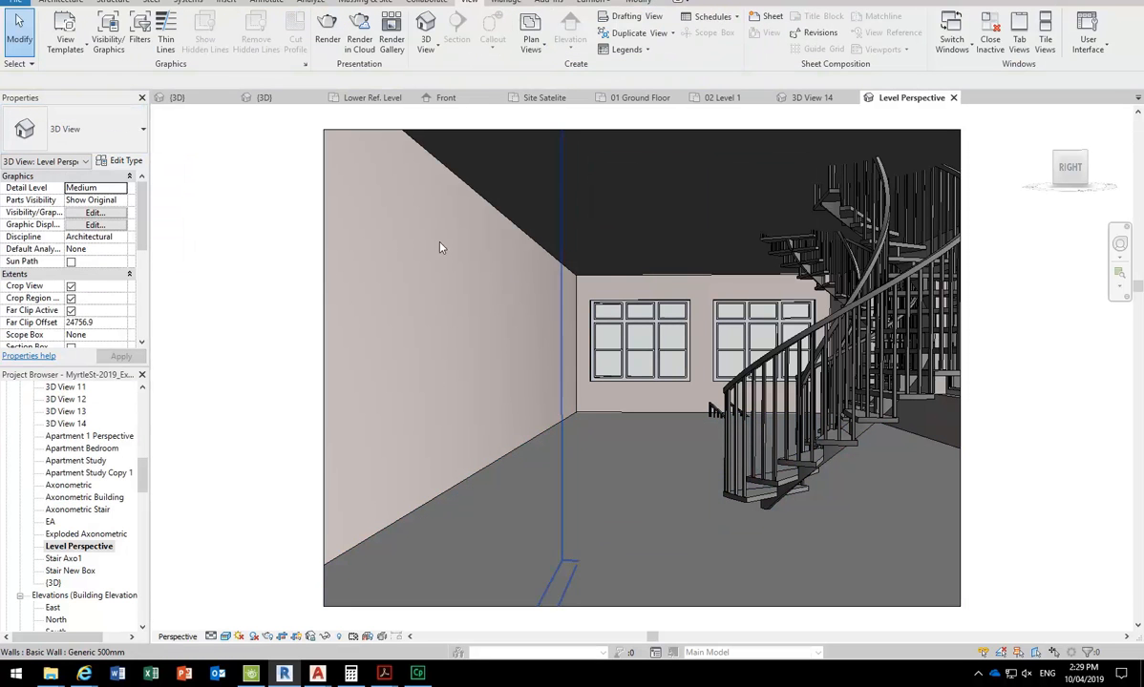
- Place a Dryer (AUS) 600 x 820 x 550mm component on the long side wall
click(46, 2)
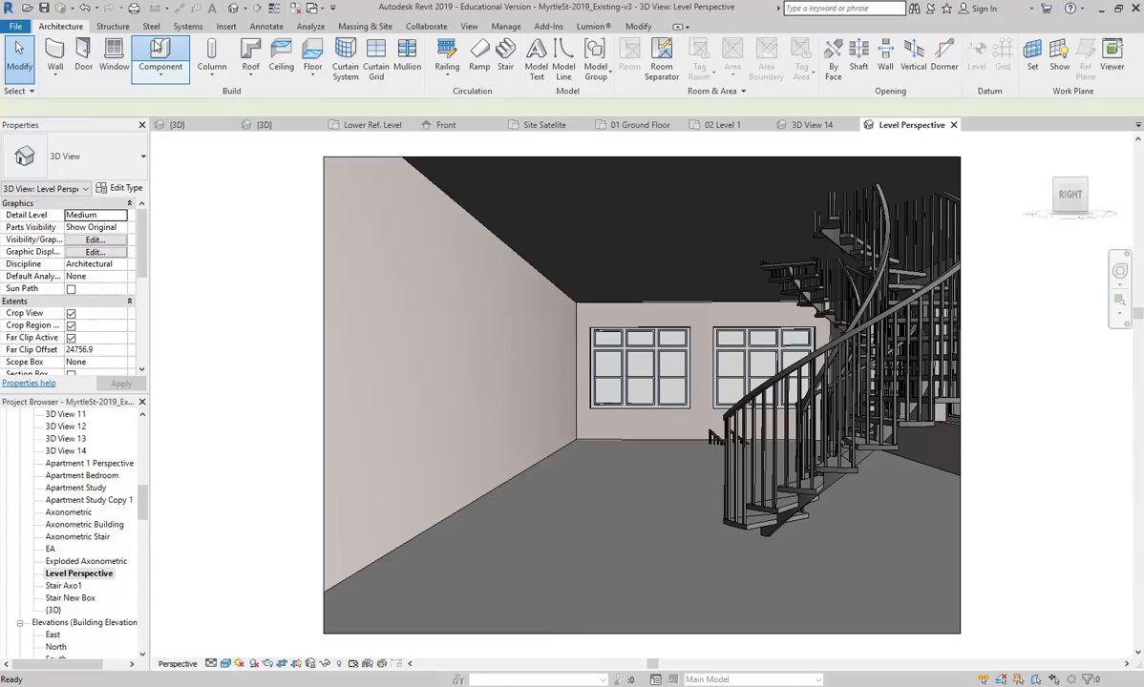
click(158, 50)
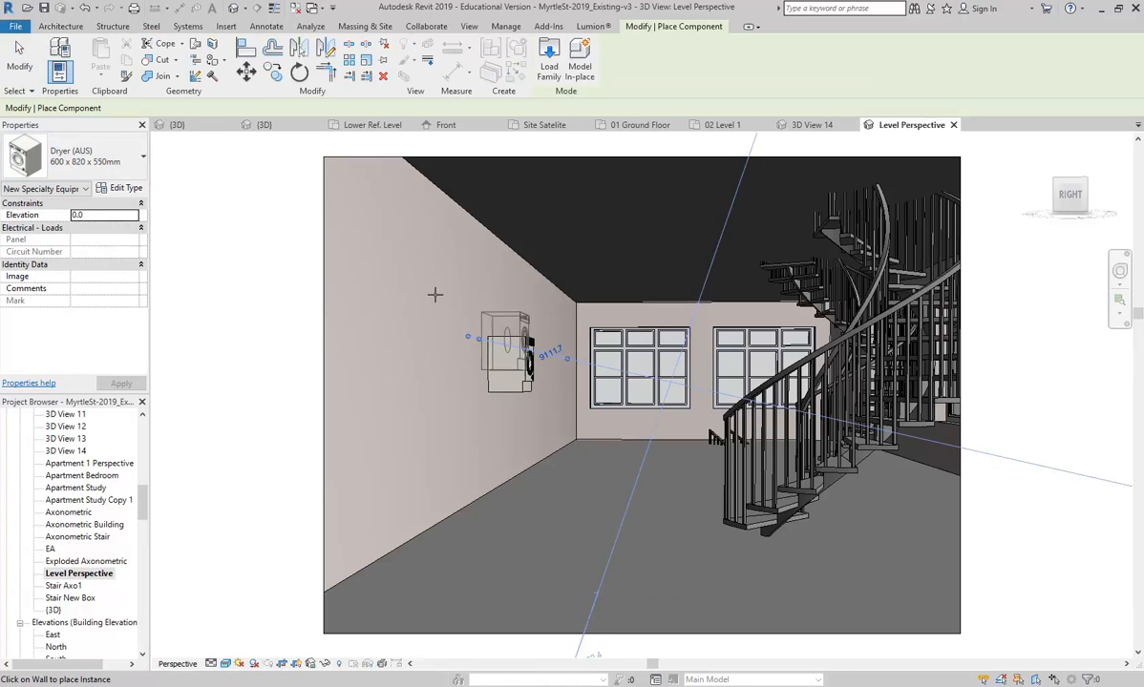
click(86, 156)
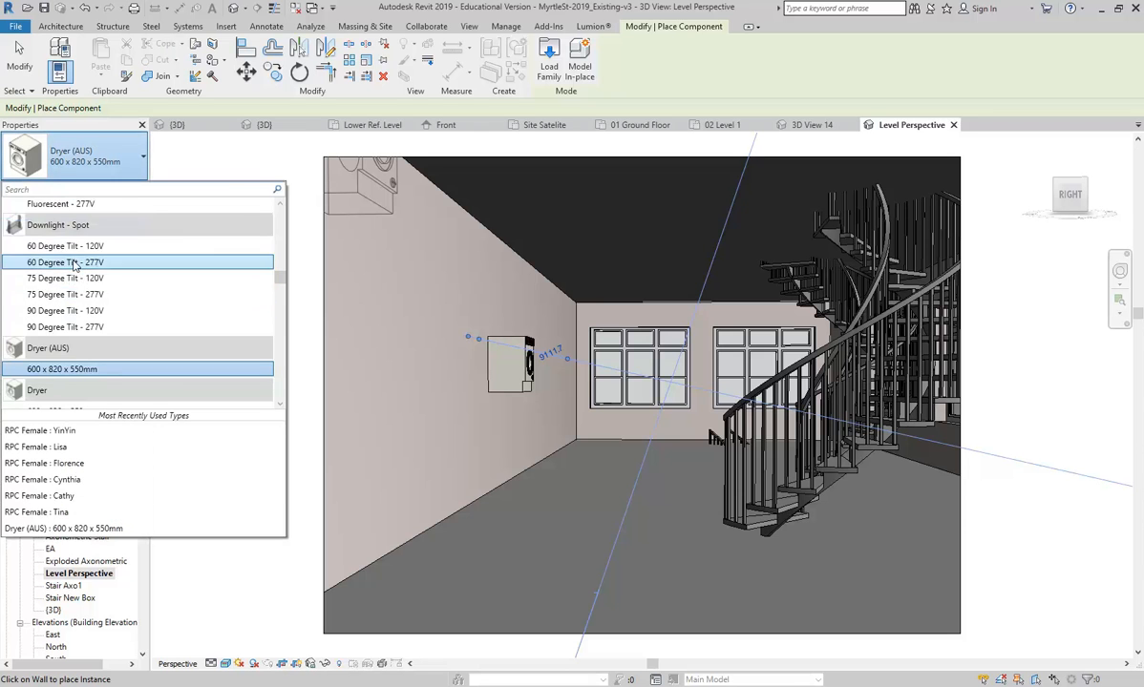
scroll(69, 277, up, 3)
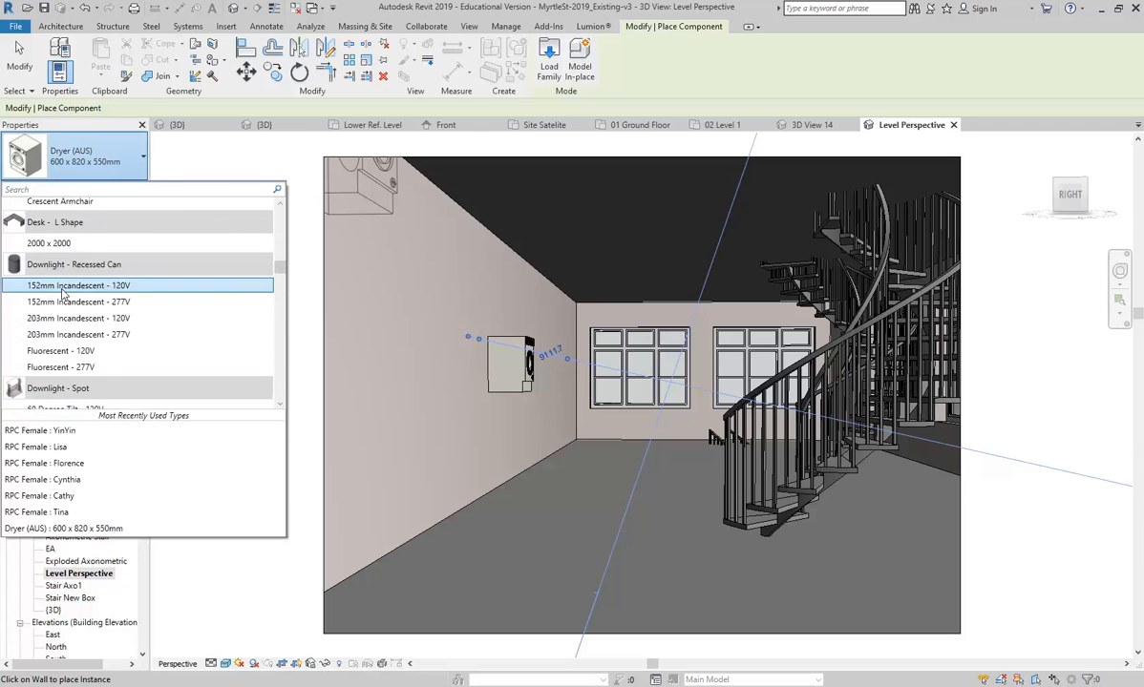
click(63, 286)
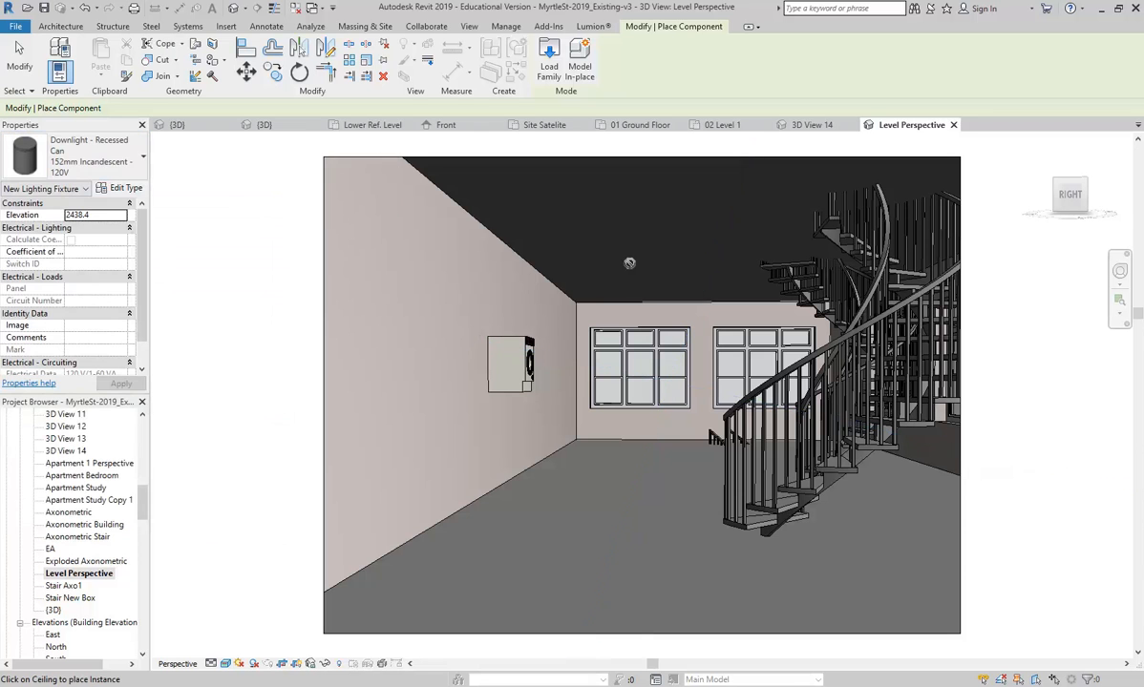
- Place three Choo Furniture - Chair Cafe (Plastic Bentwood) chairs on the floor, with the one nearest the side wall rotated to face the others
click(93, 160)
scroll(76, 344, up, 5)
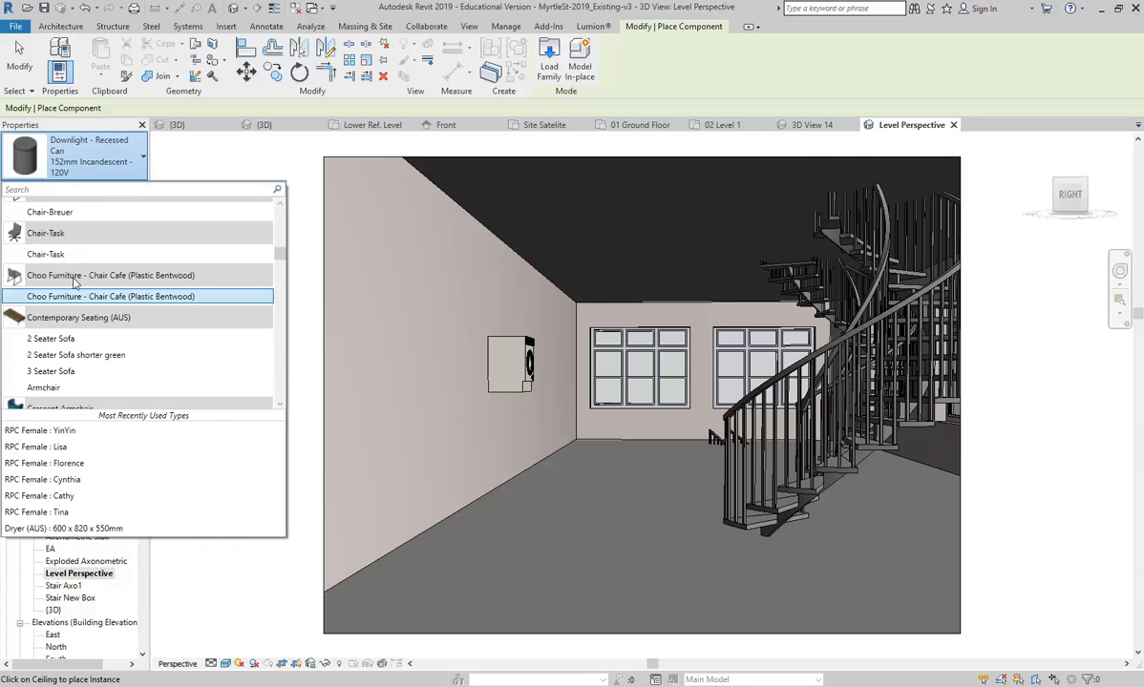
click(73, 293)
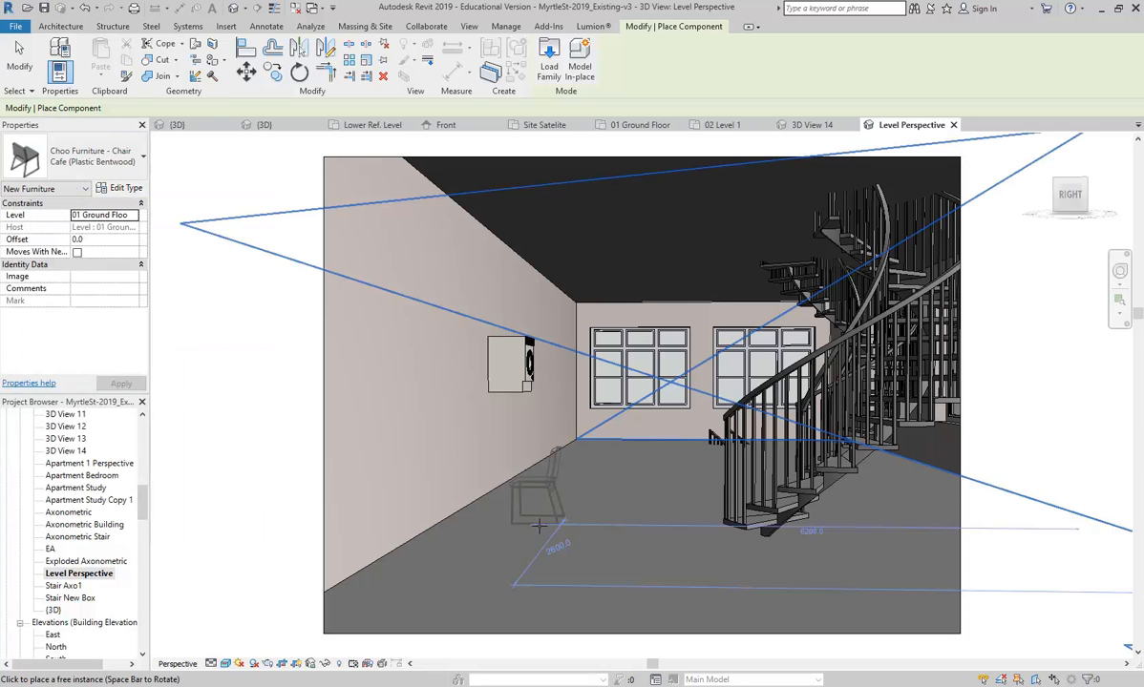
click(648, 533)
click(636, 469)
key(space)
key(space)
click(549, 508)
click(579, 460)
key(Escape)
key(Escape)
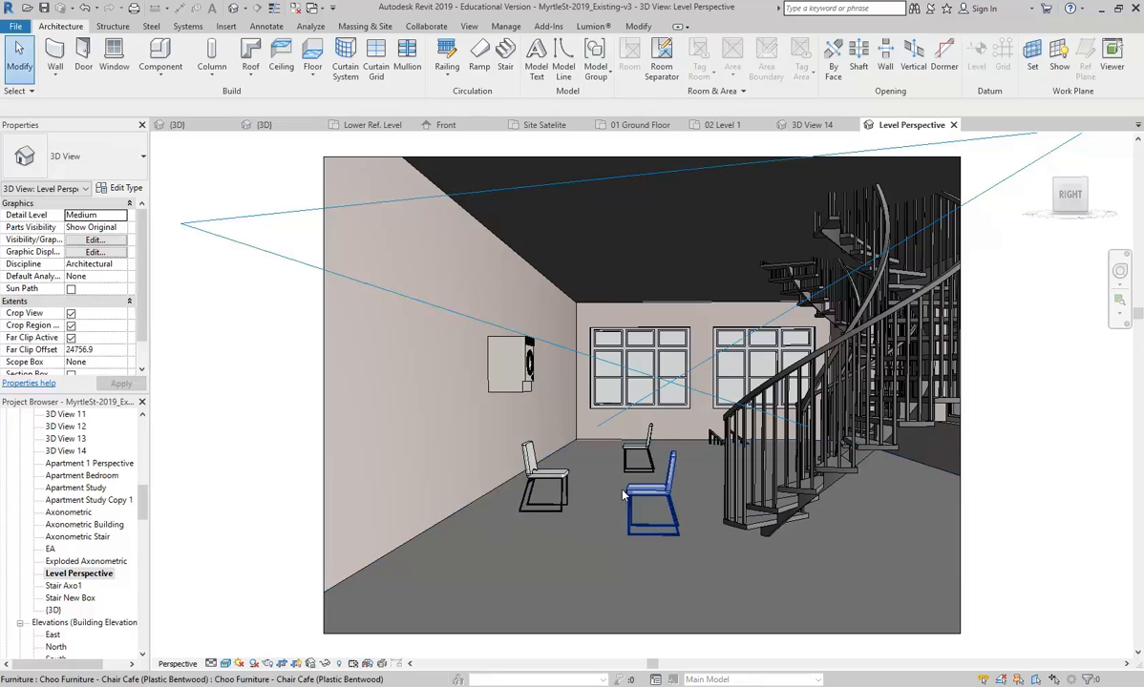
- Widen the perspective's crop region on the stair side so it takes in the whole spiral stair and part of the adjoining wall
click(961, 467)
drag(963, 399, 1044, 394)
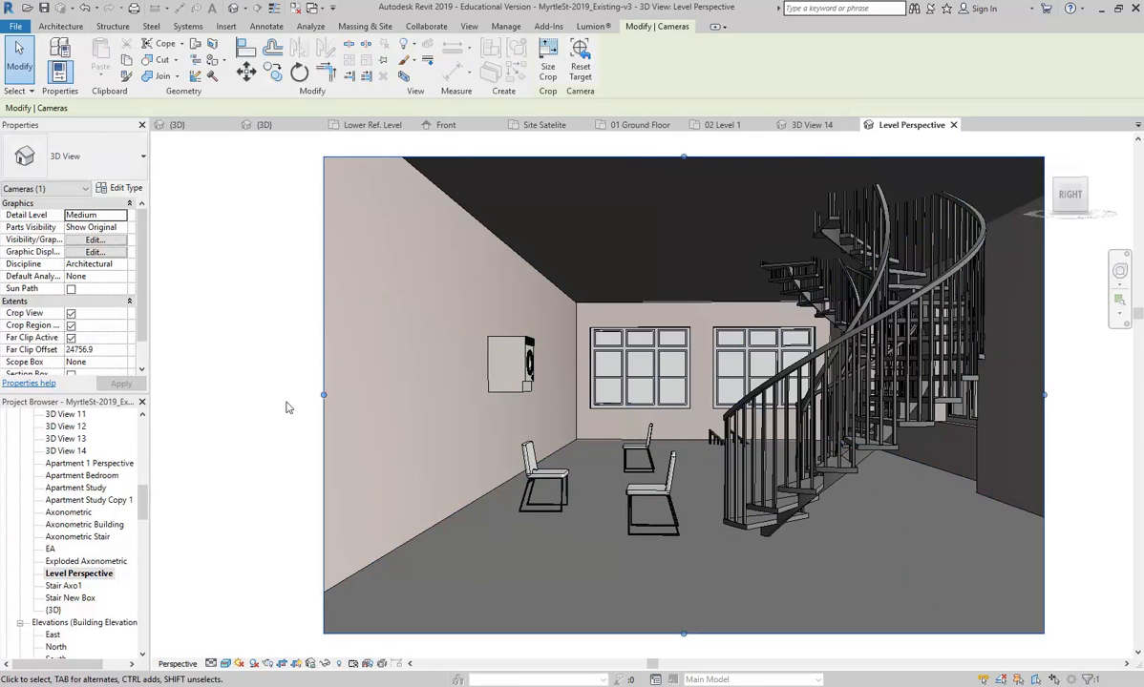
middle_drag(487, 416, 462, 421)
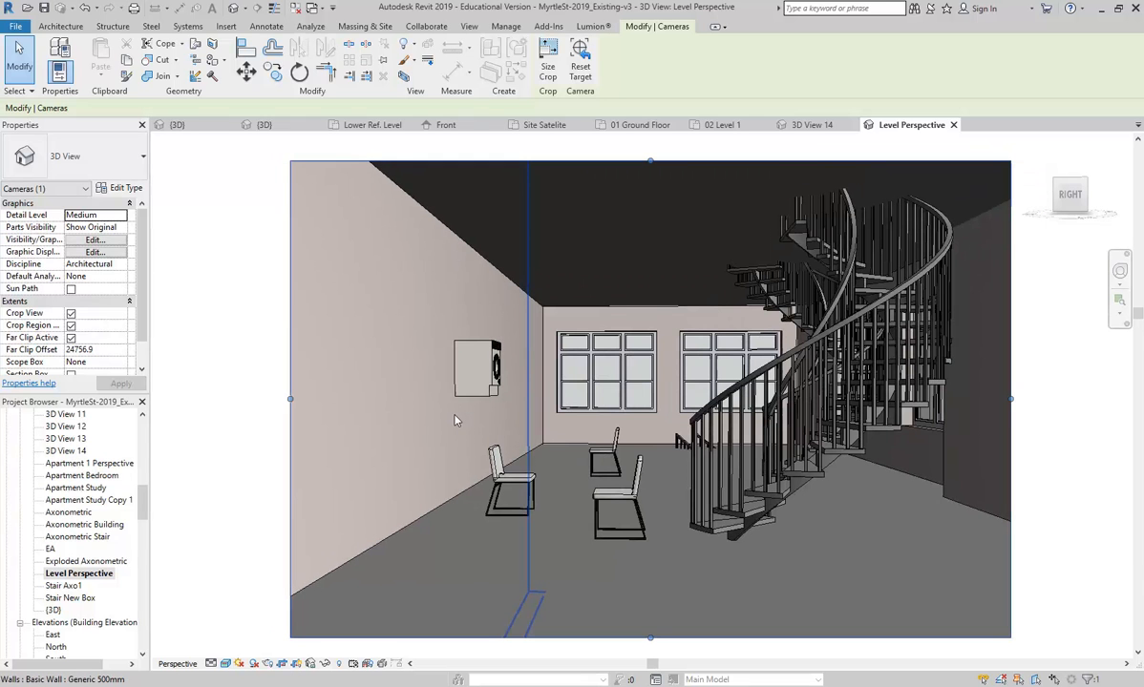
key(Escape)
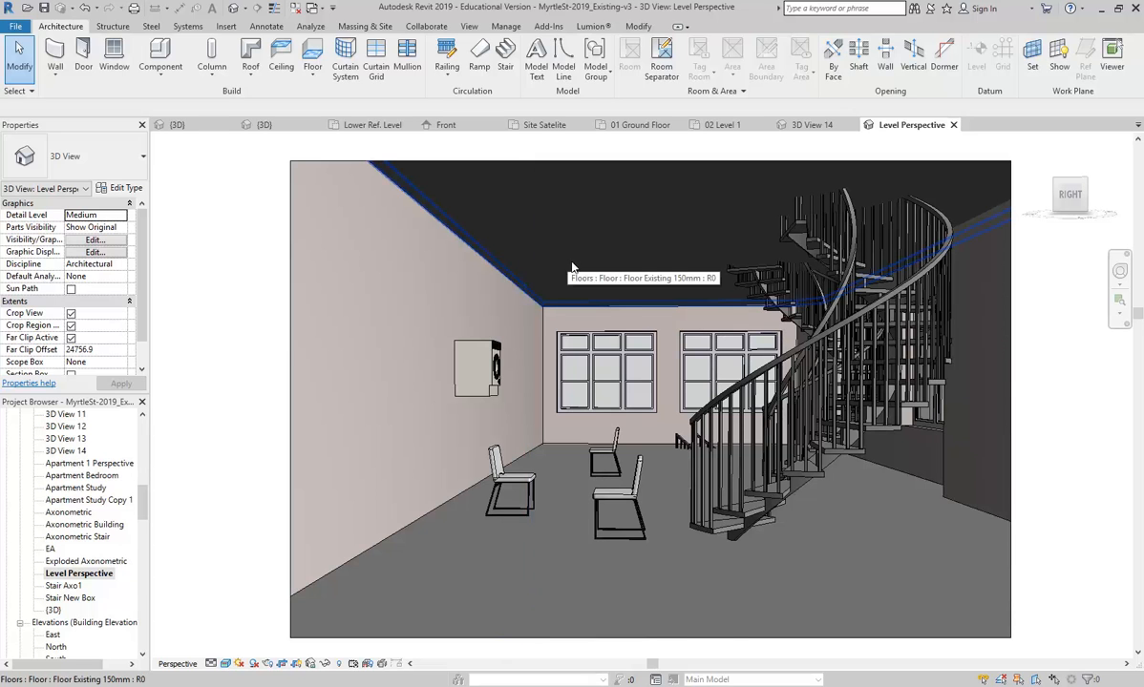
- Toggle the perspective view's shadows to compare the lighting, and leave them turned on
click(254, 668)
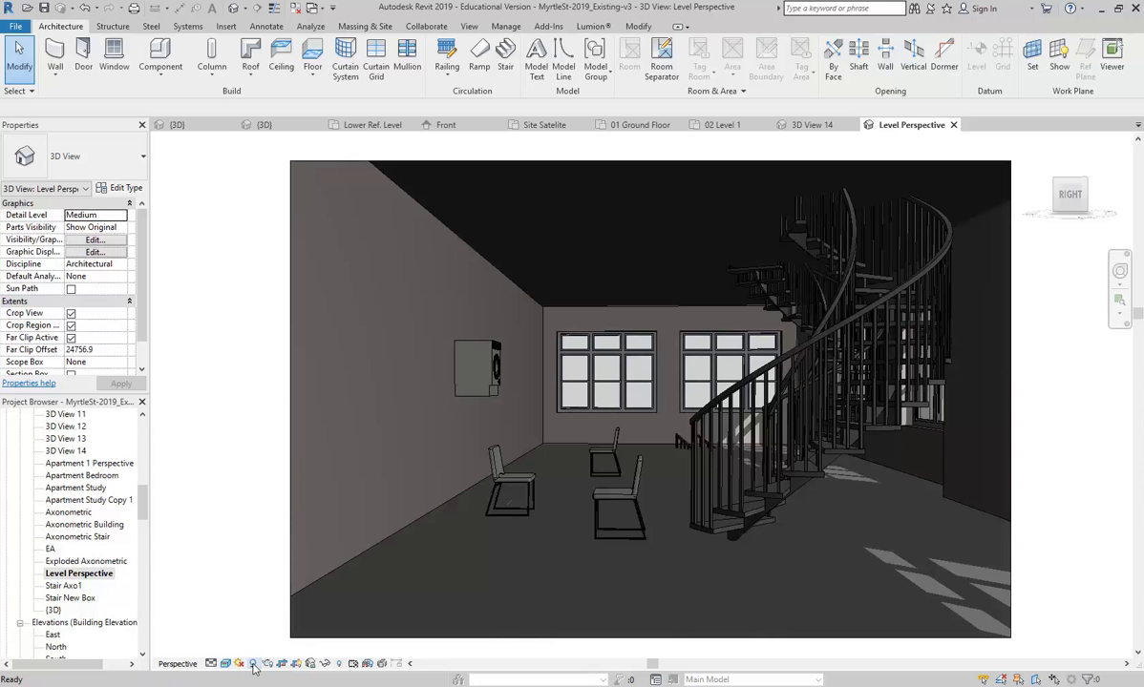
click(254, 667)
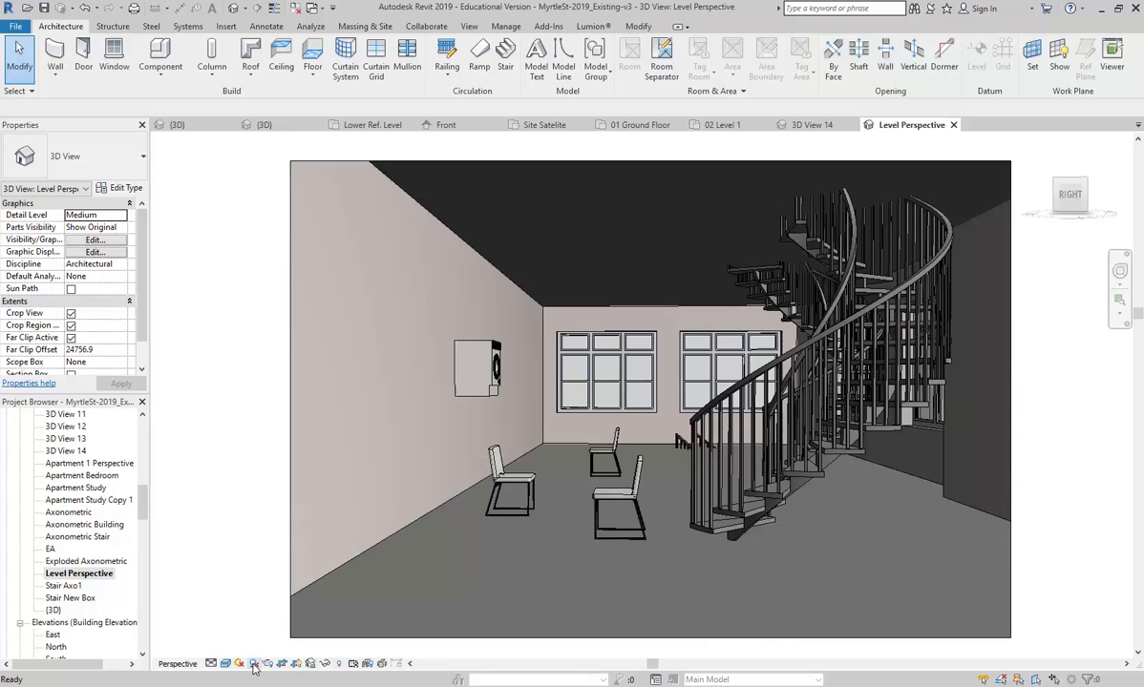
click(254, 668)
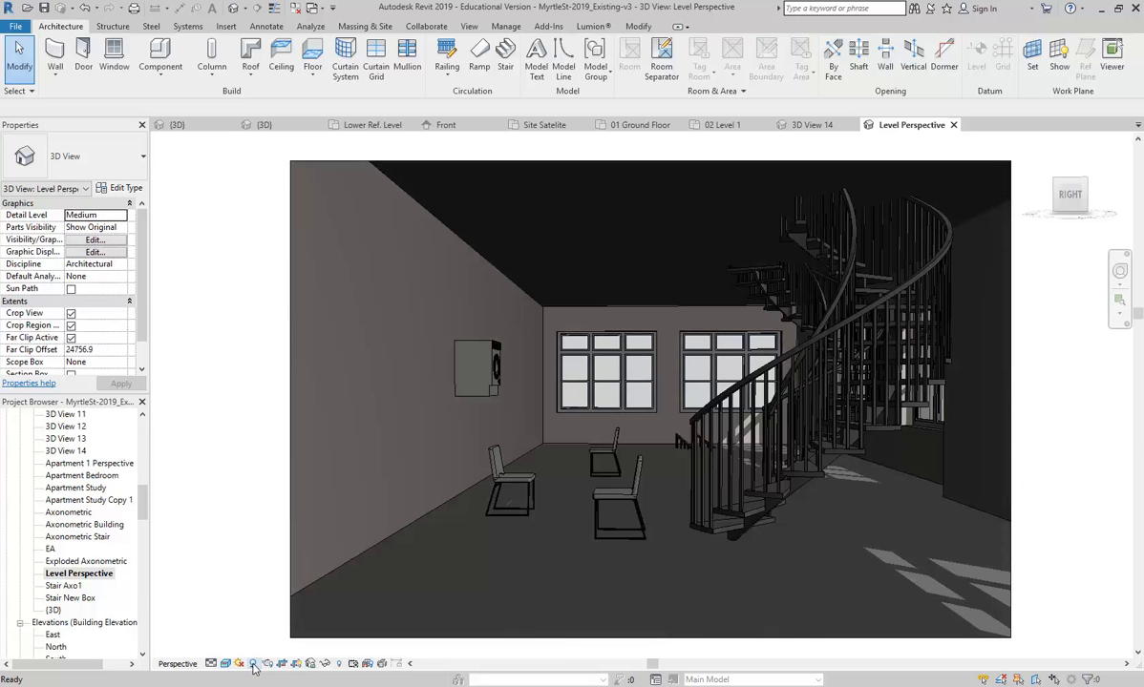
click(254, 668)
click(254, 667)
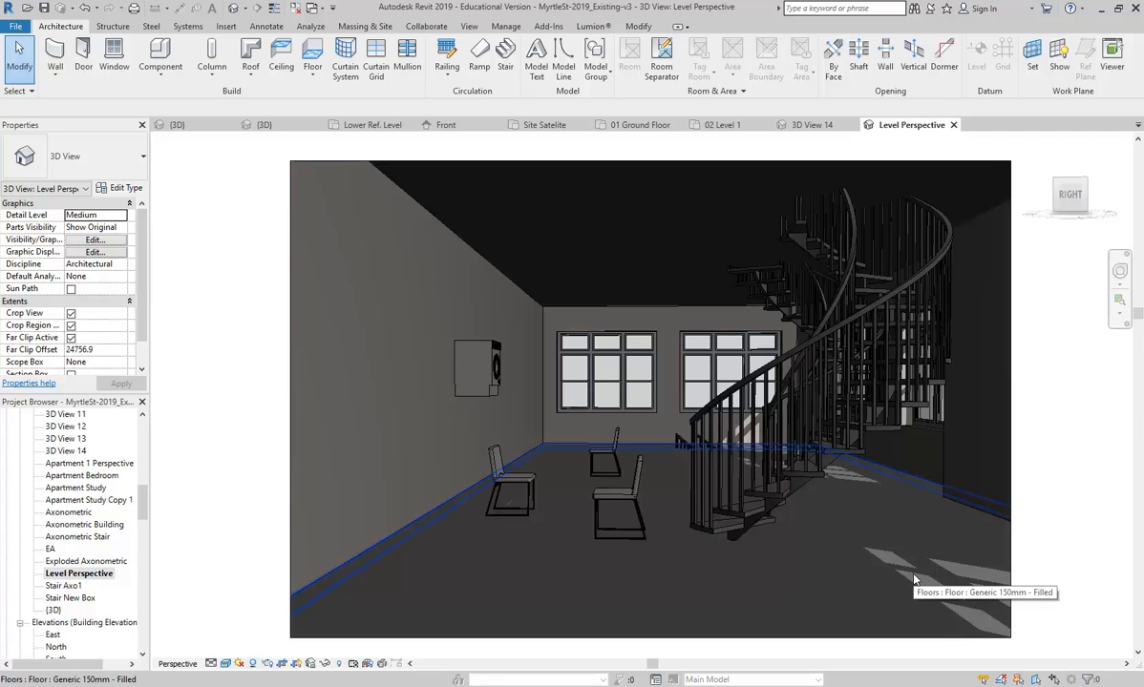
- Delete the nearer of the two spiral stairs from the room
click(744, 537)
key(Delete)
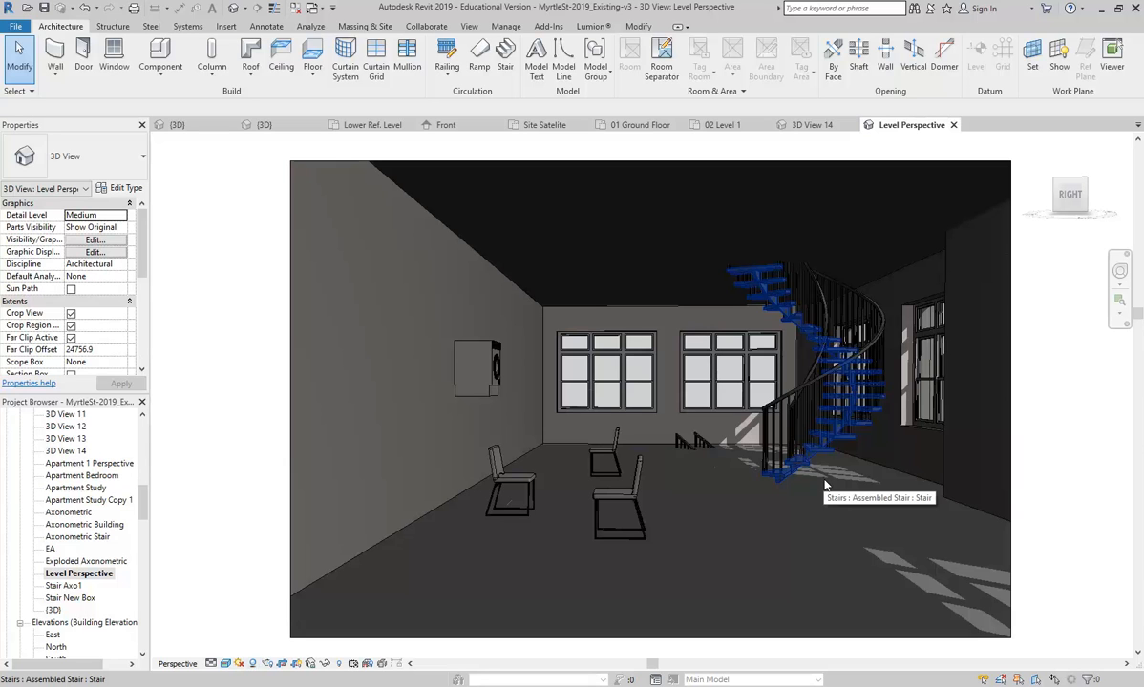
- Change the perspective's sun settings to a Still solar study for Sydney, Australia and accept them
click(239, 664)
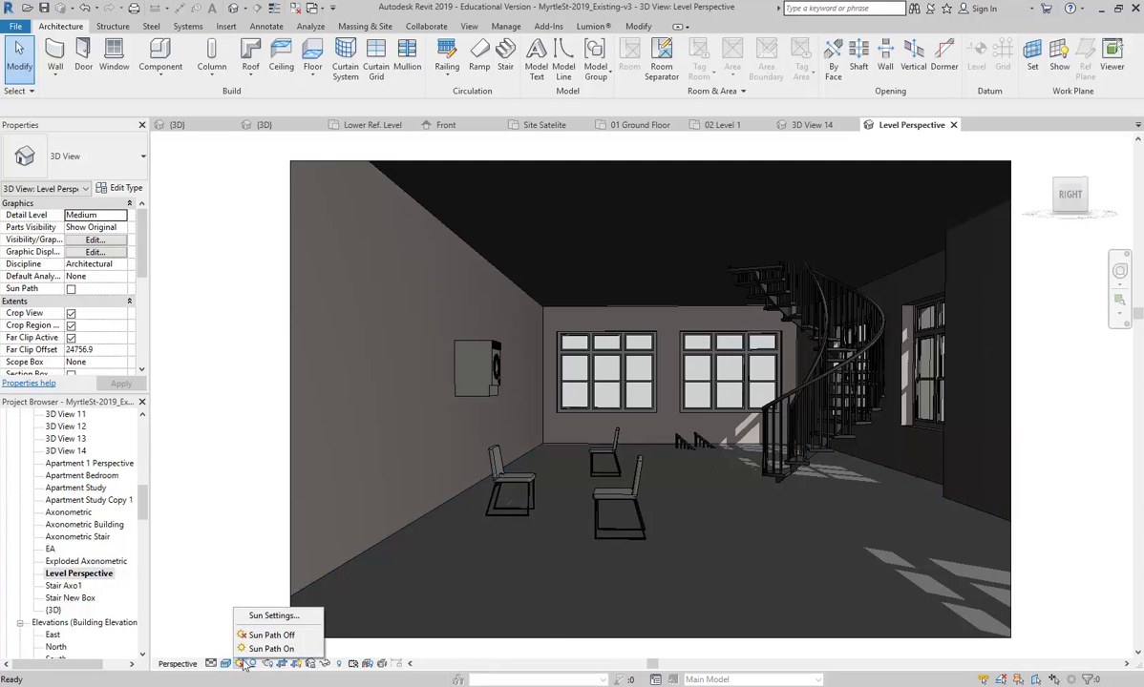
click(265, 618)
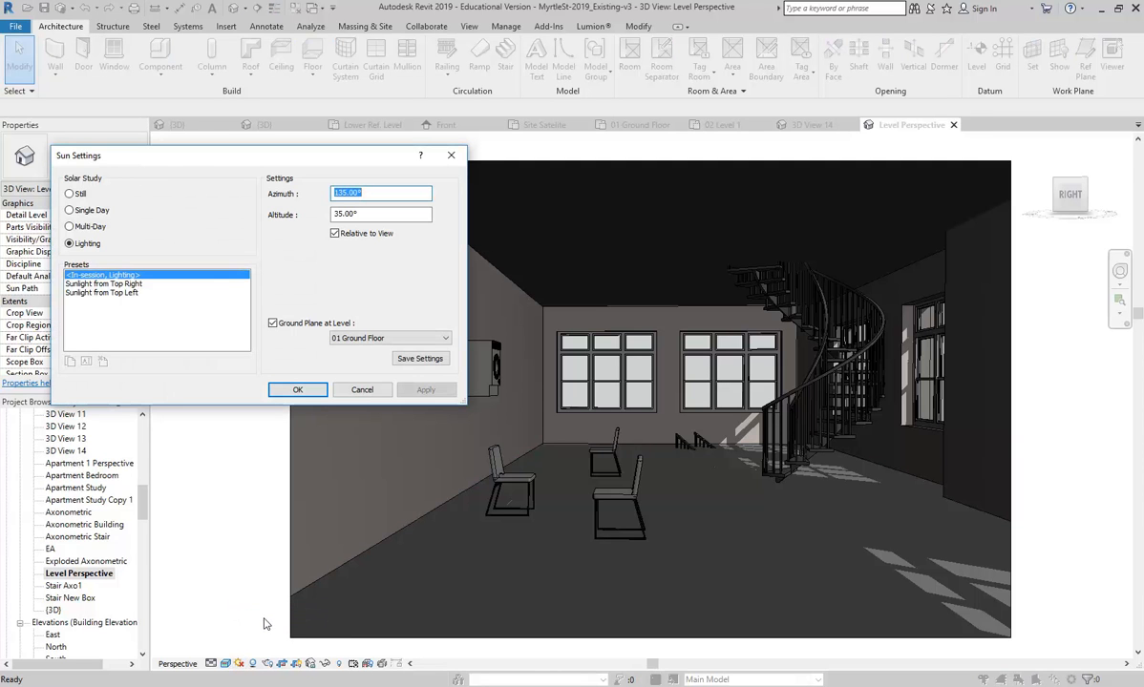
click(70, 195)
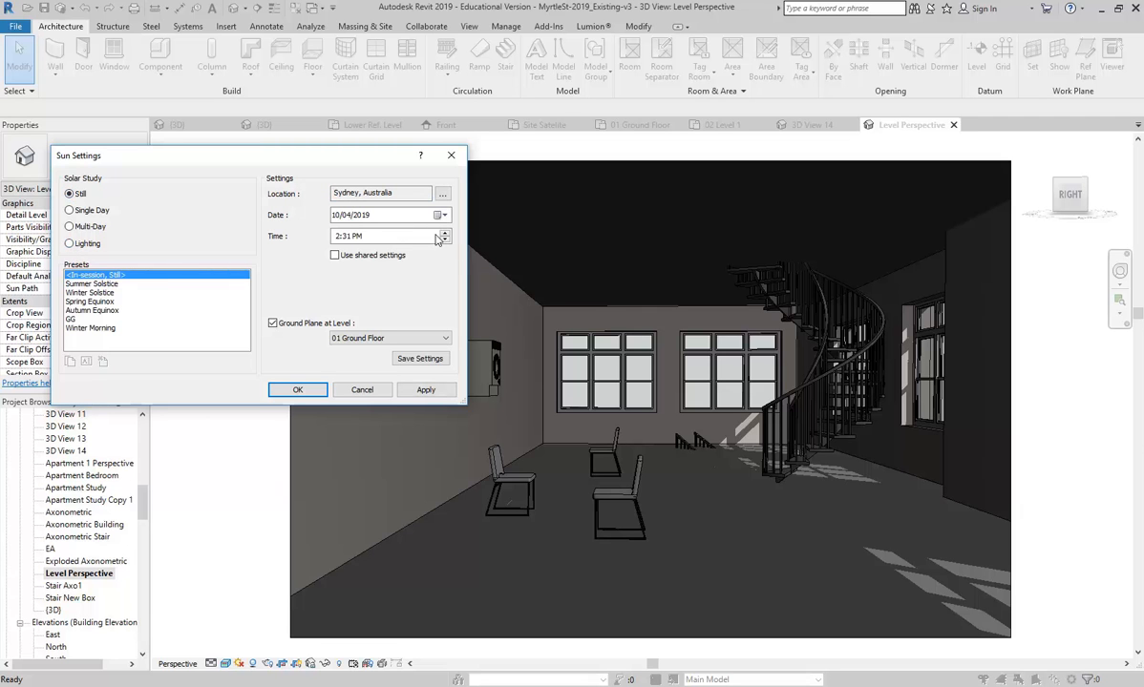
click(92, 243)
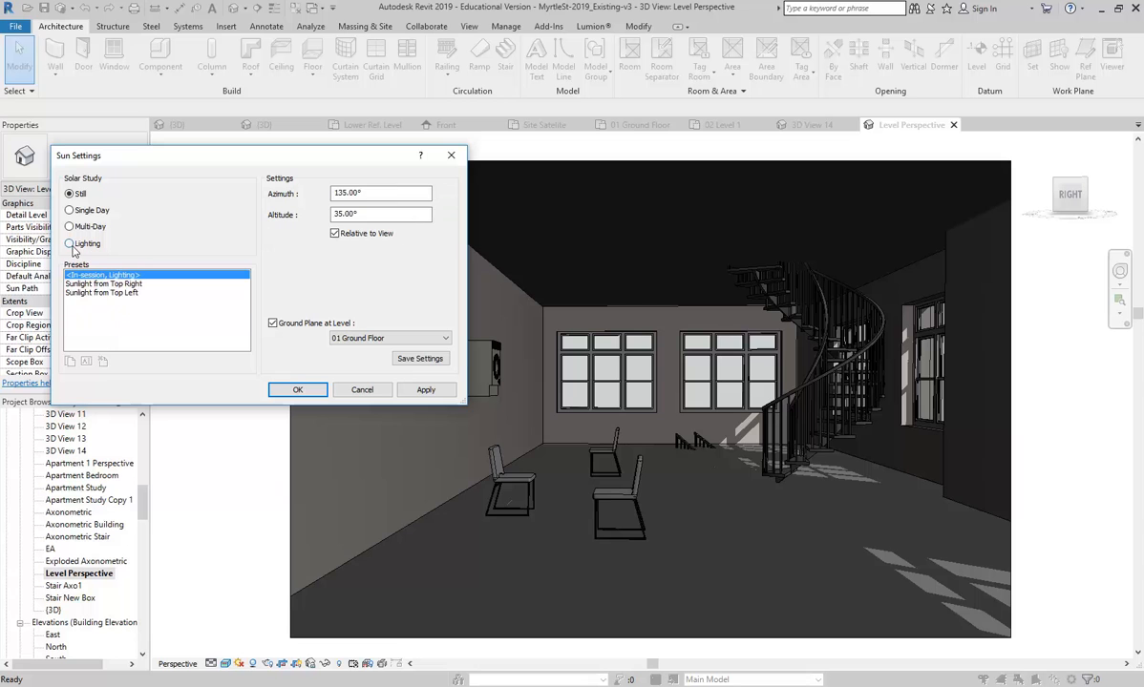
click(372, 192)
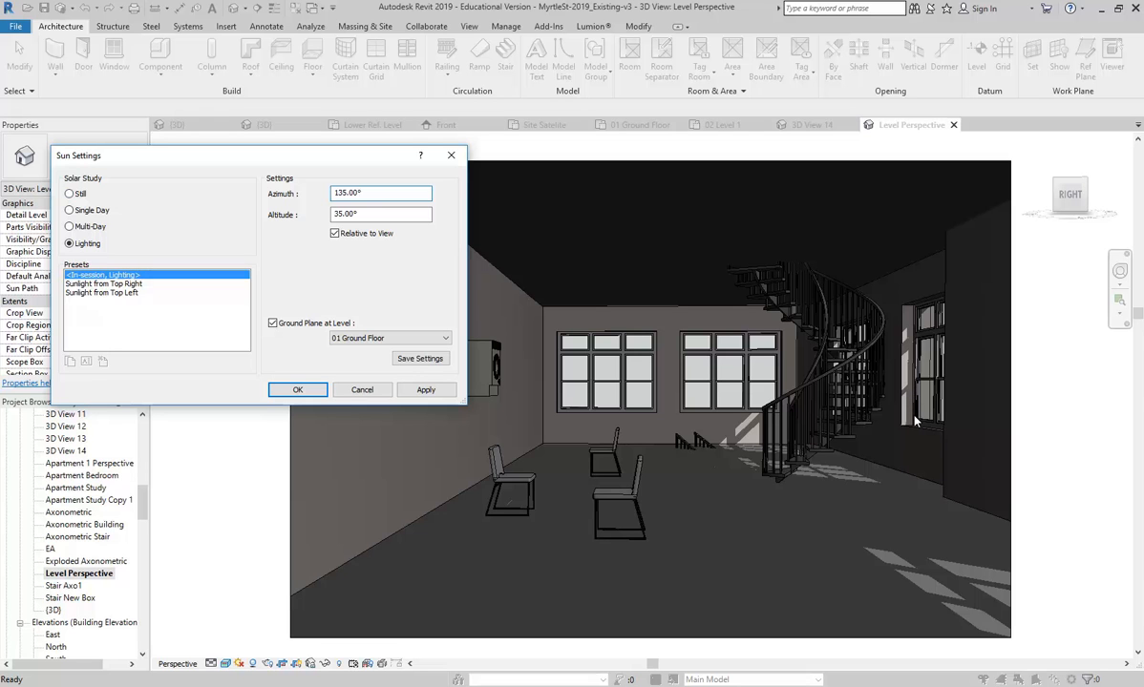
click(79, 195)
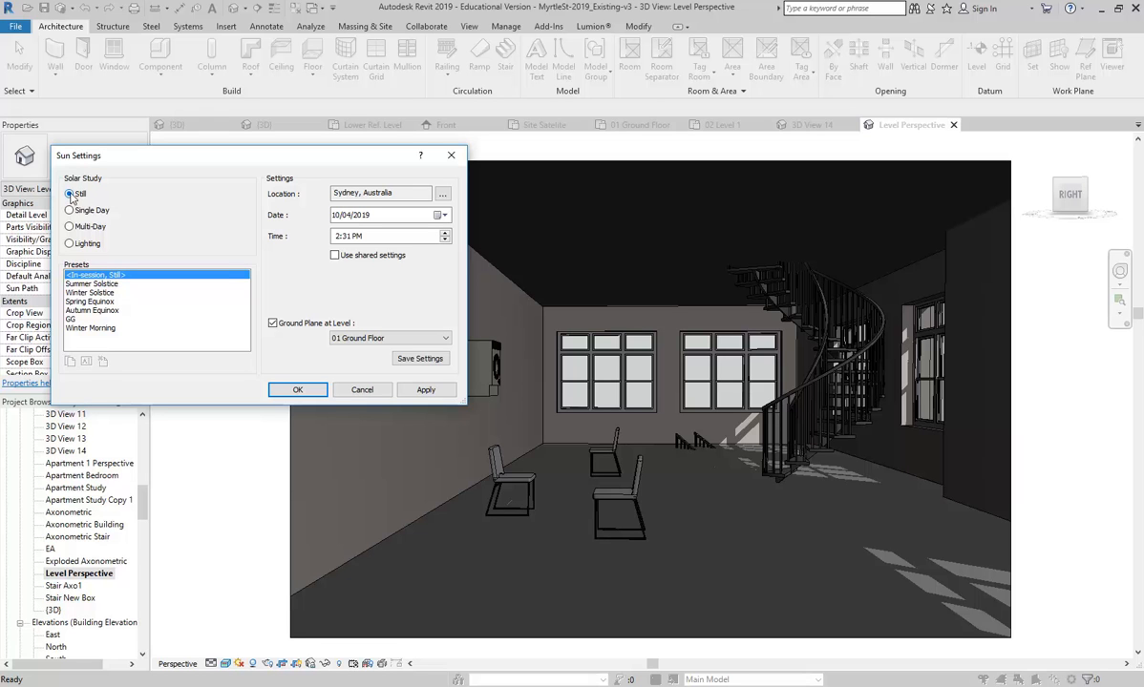
click(441, 214)
click(417, 212)
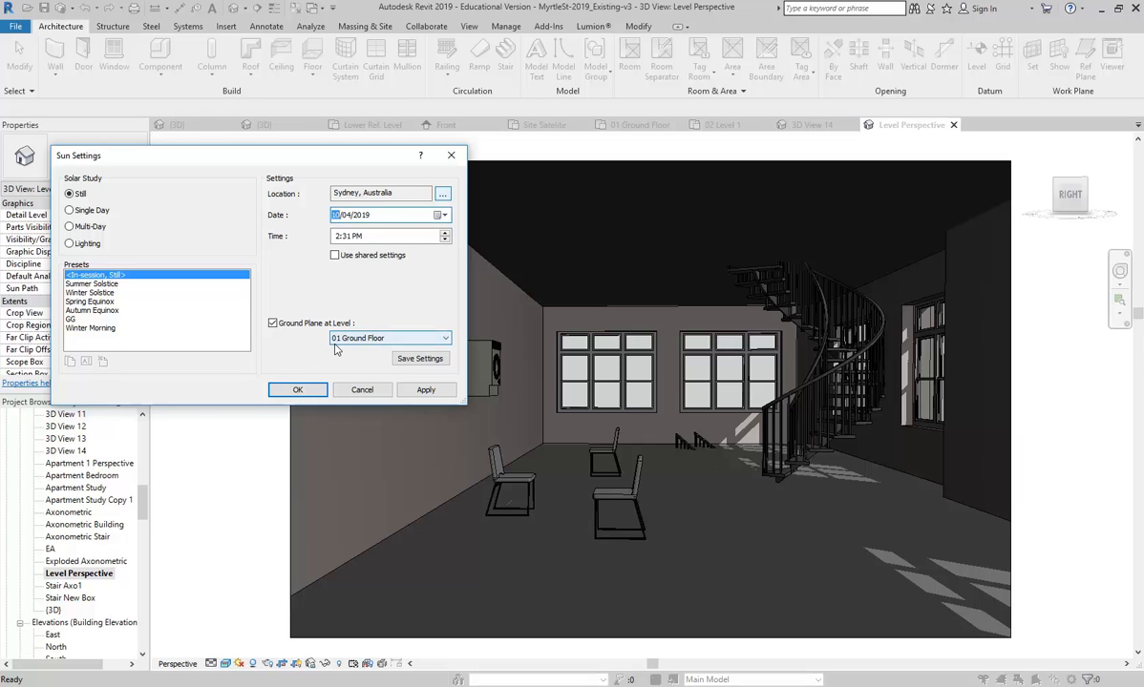
click(426, 392)
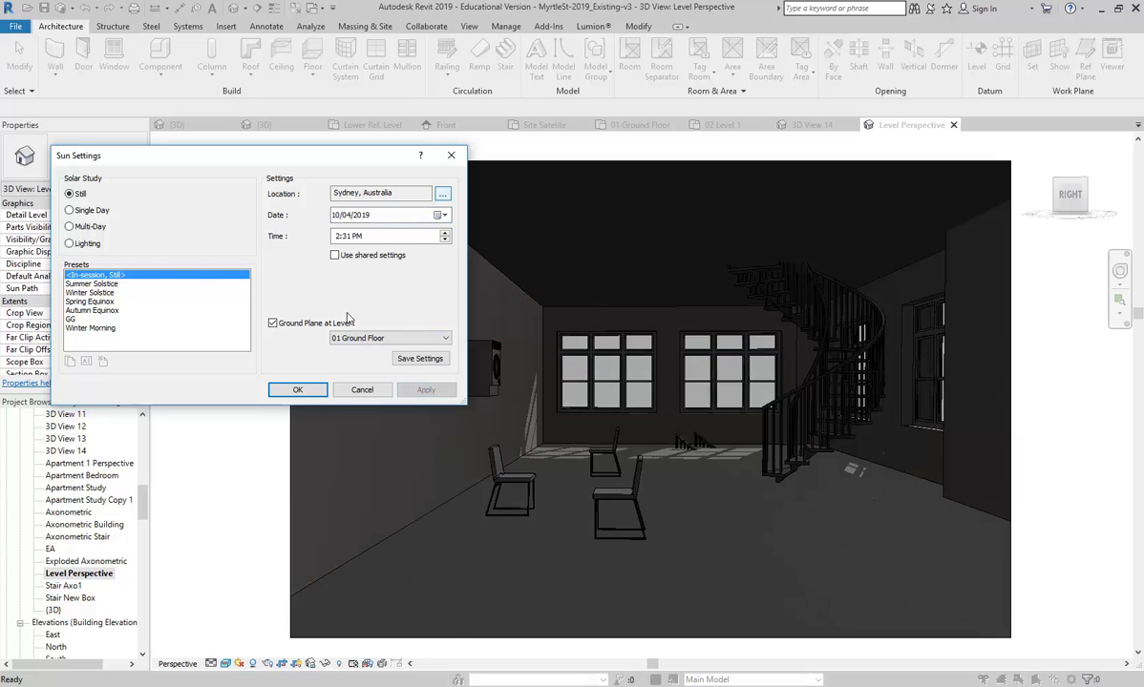
click(299, 390)
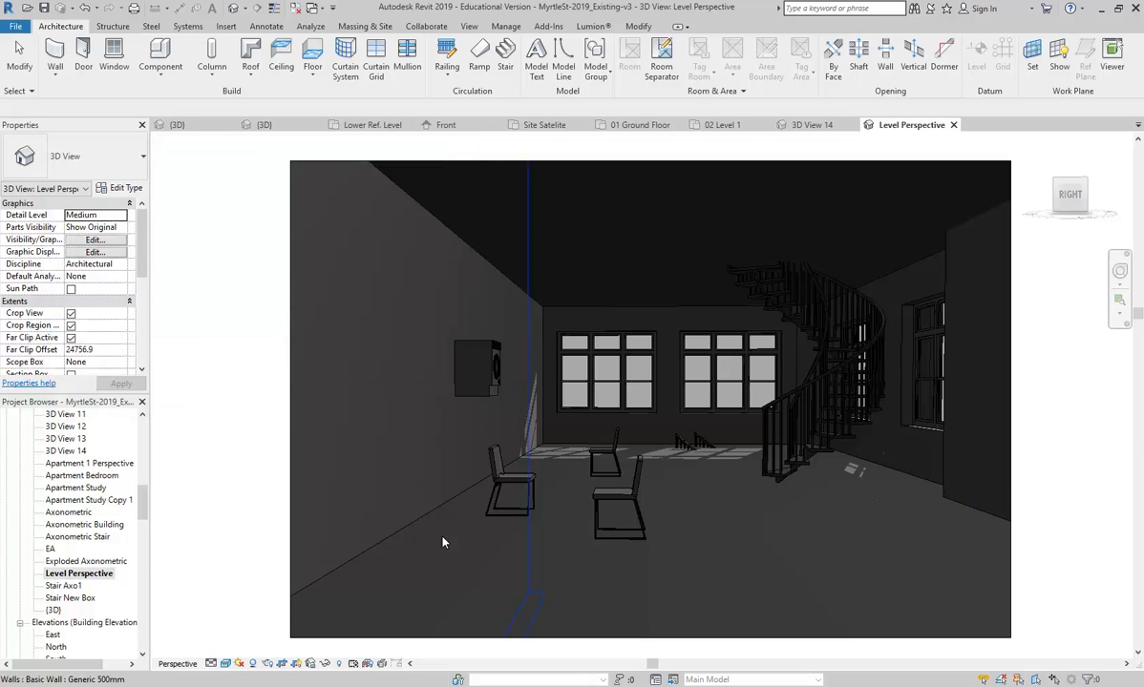
- Turn off the ground plane at level option in the perspective's sun settings
click(240, 664)
click(257, 577)
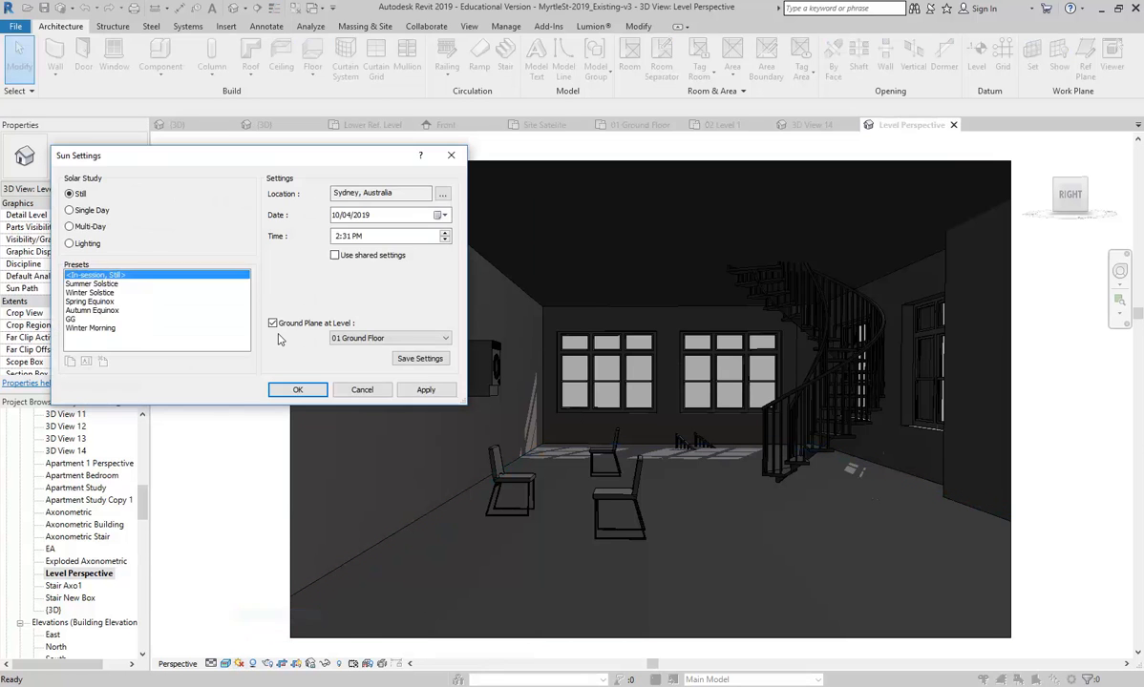
click(273, 323)
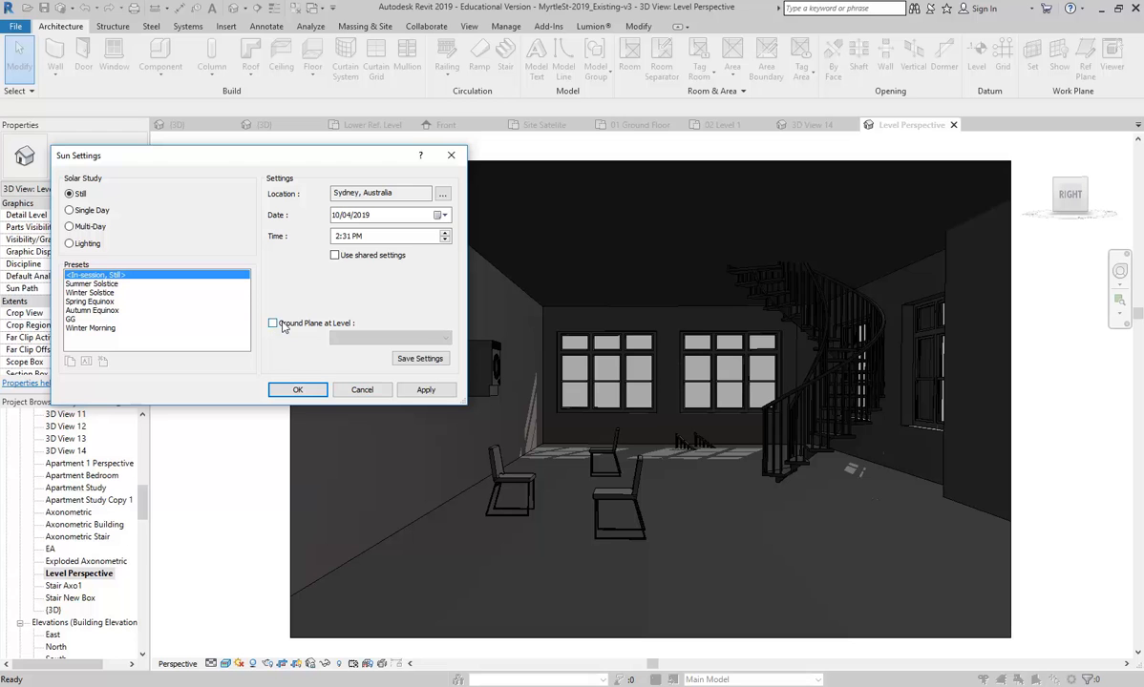
click(274, 324)
click(274, 323)
drag(230, 158, 284, 152)
- Set the Still sun study's date to 22/01/2019 and apply it to the view
click(494, 209)
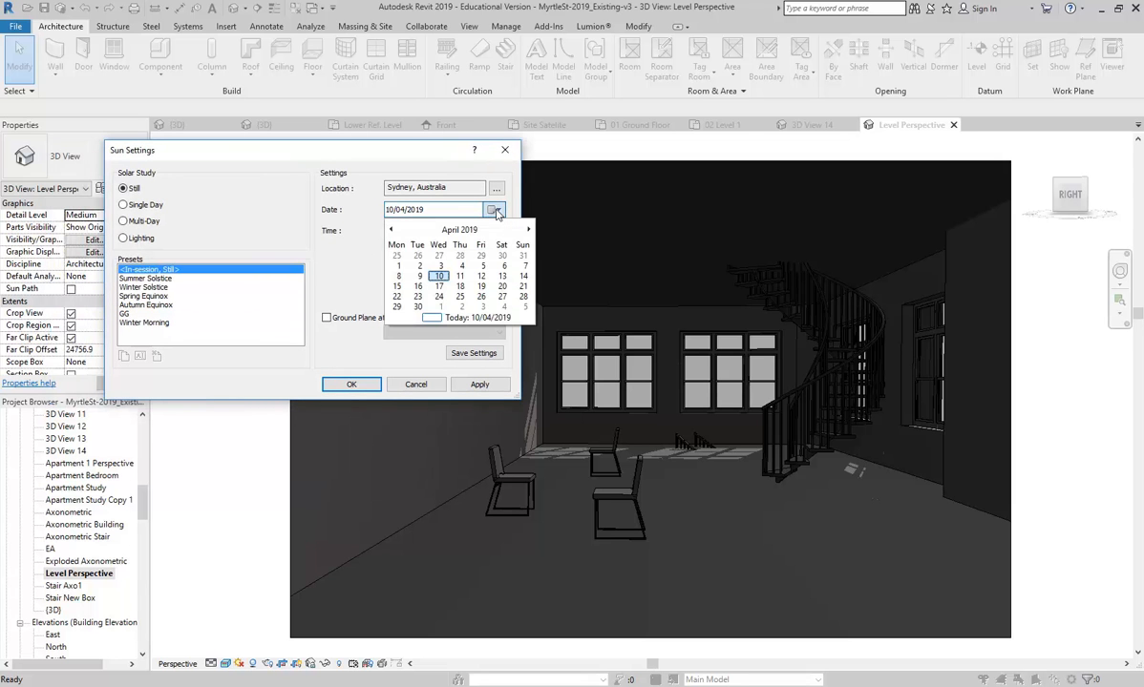
click(528, 230)
click(389, 230)
click(389, 230)
click(390, 230)
click(390, 230)
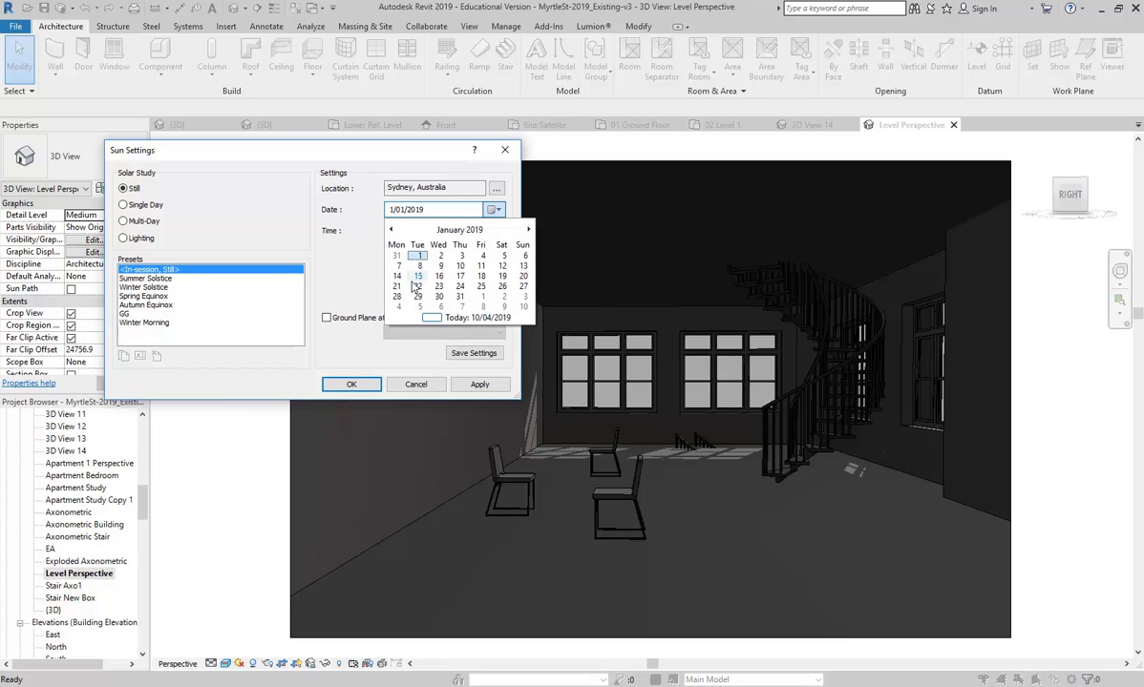
click(417, 286)
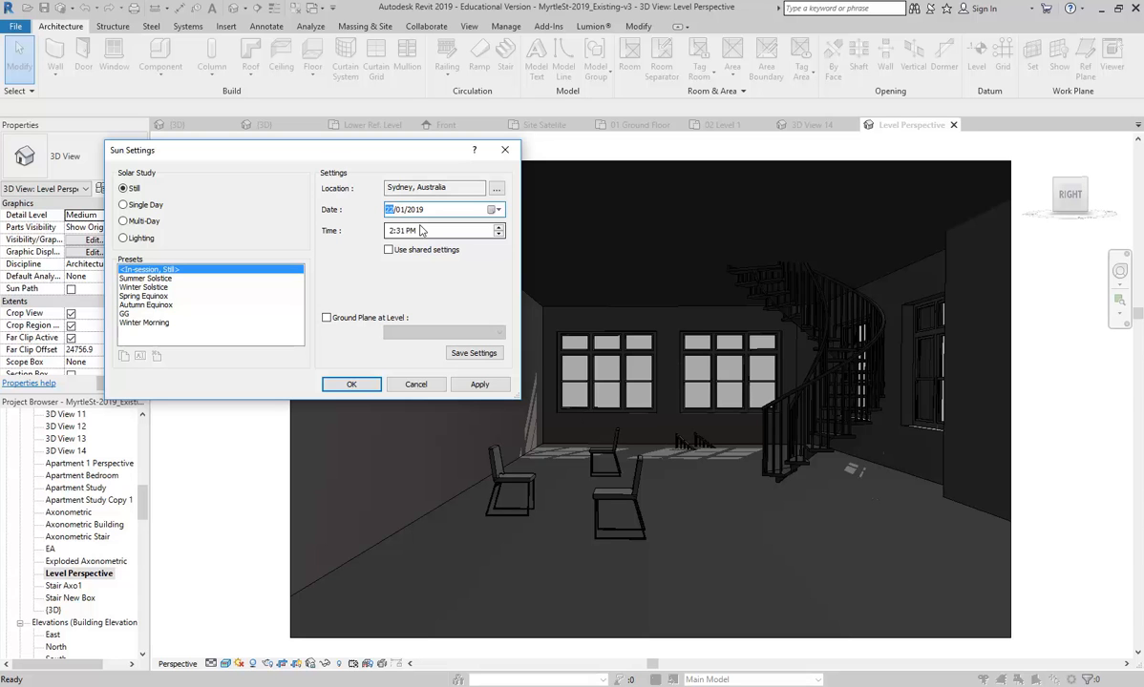
click(480, 385)
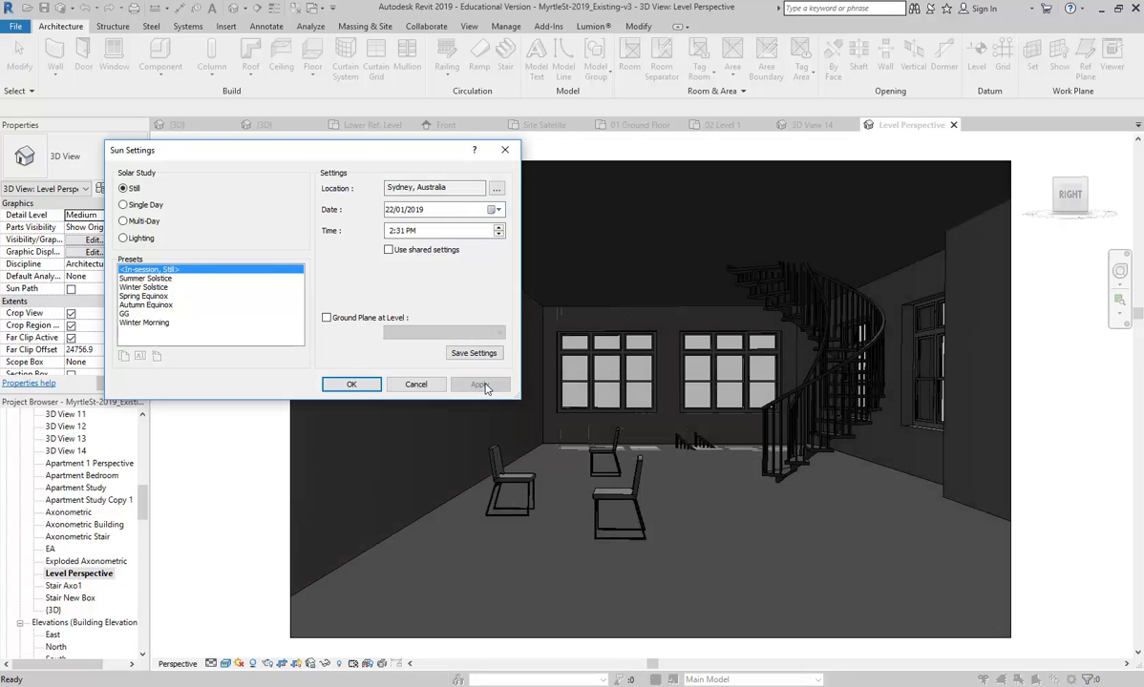
- Set the sun study's time to 9:31 AM and apply it to the view
click(390, 231)
click(497, 235)
click(497, 235)
click(498, 235)
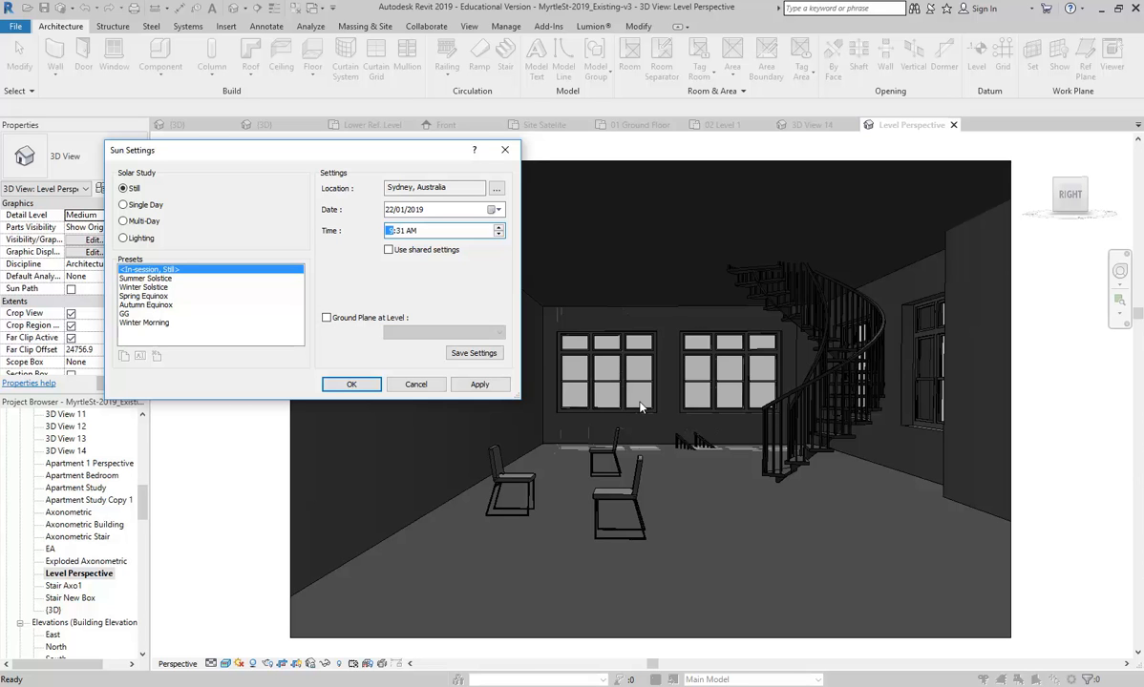
click(472, 386)
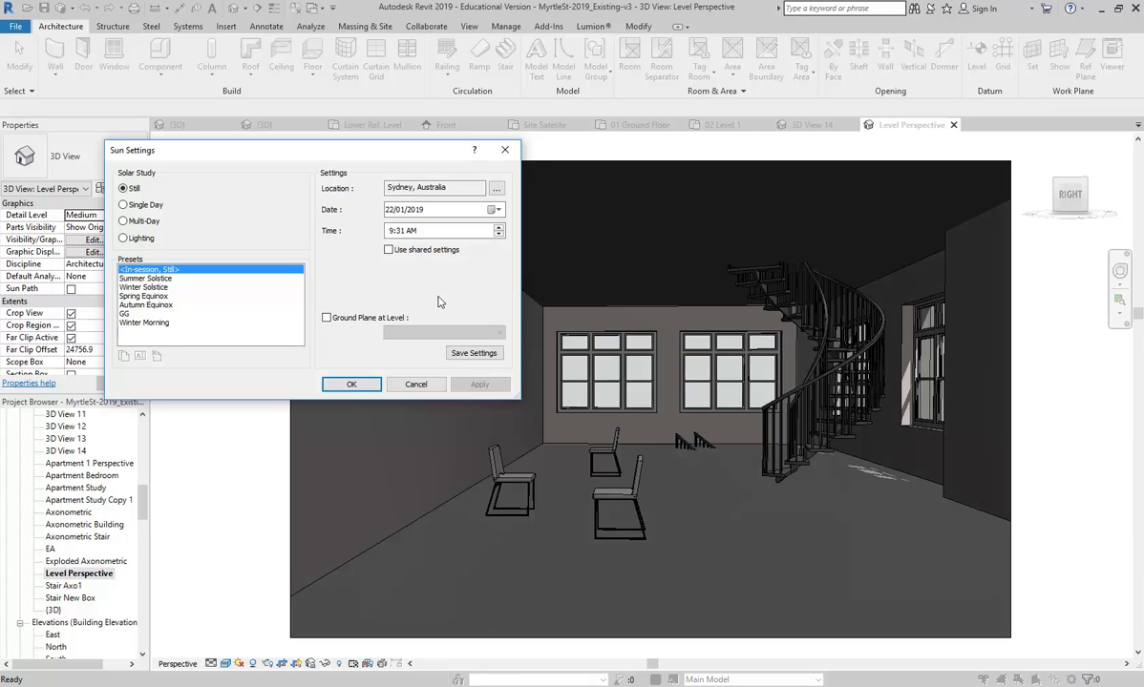
- Change the sun study's date to the winter date 22/06/2019, apply it and accept the sun settings
click(496, 210)
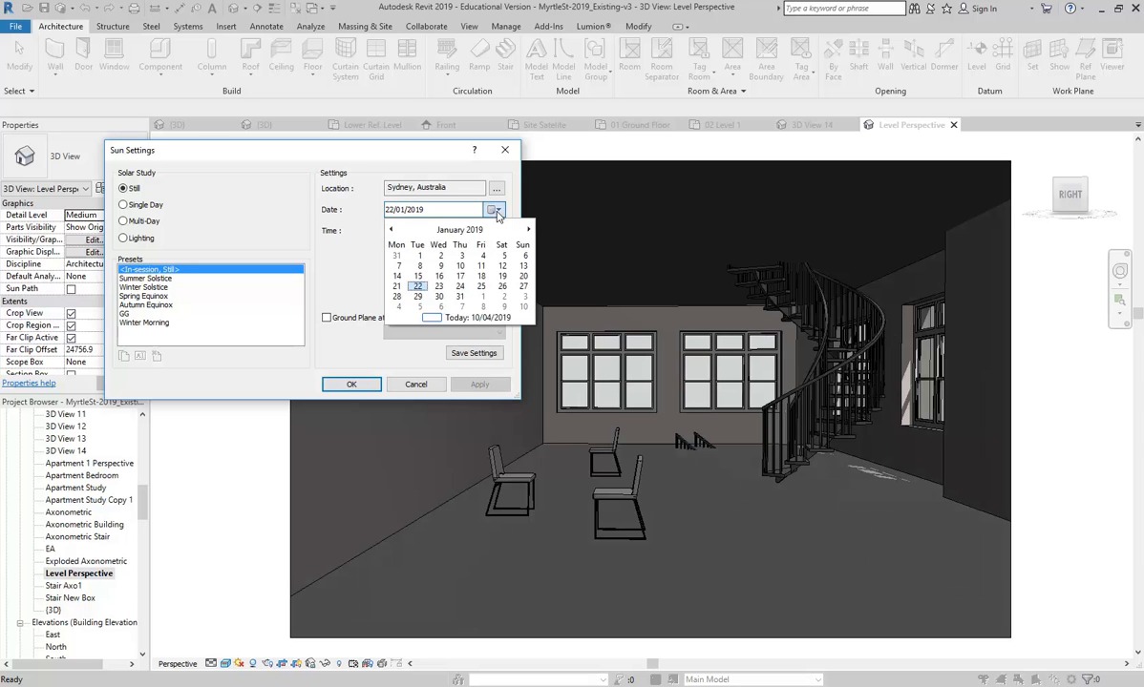
click(528, 229)
click(528, 229)
click(528, 229)
click(528, 229)
click(527, 229)
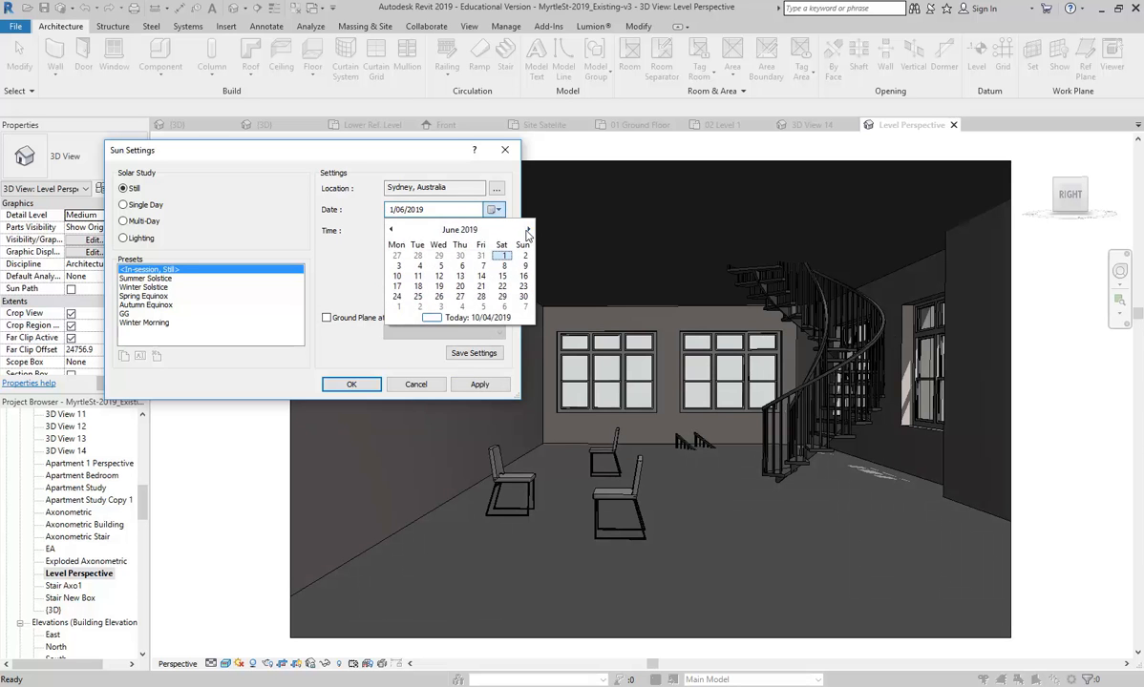
click(501, 285)
click(481, 387)
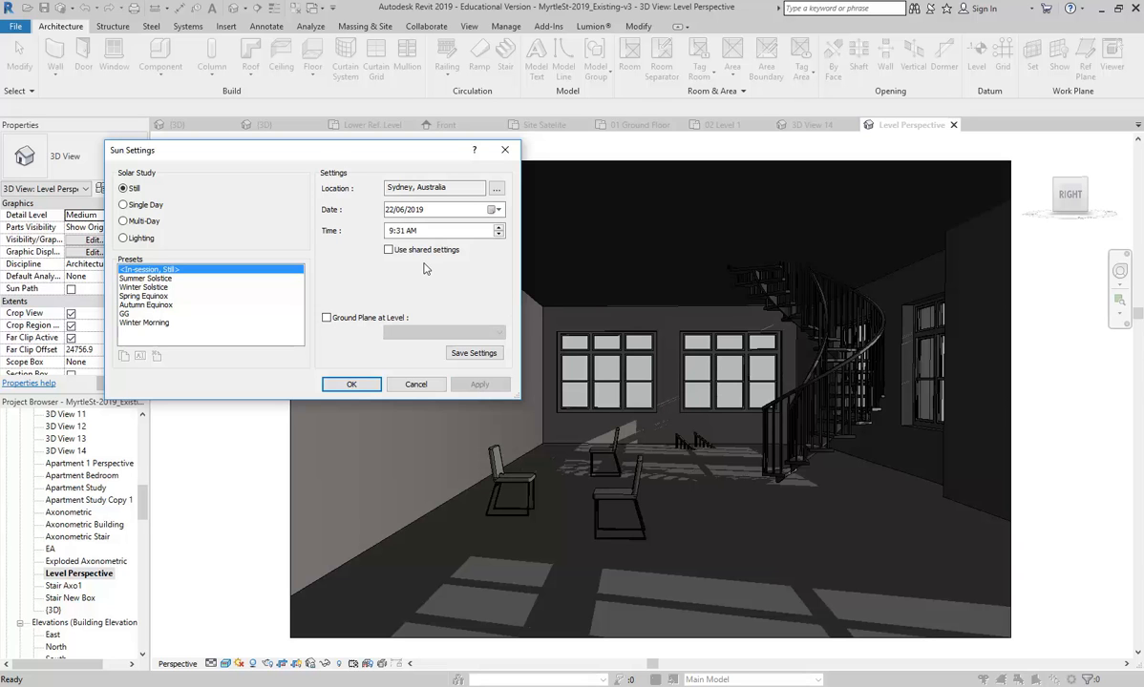
click(396, 231)
click(353, 385)
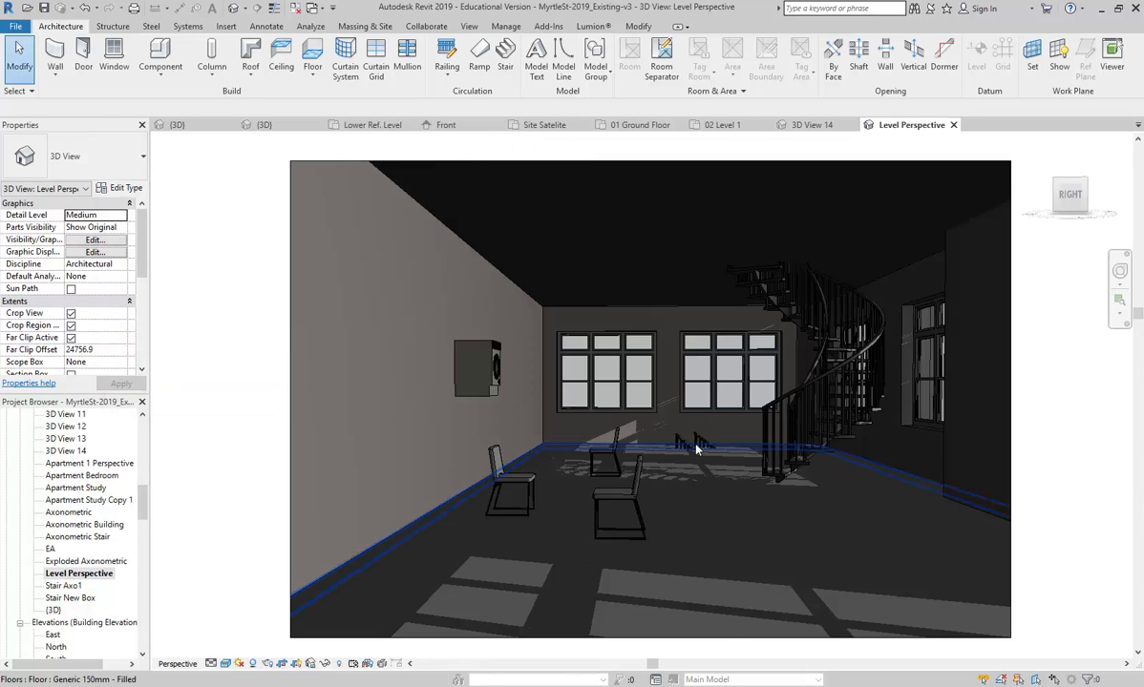
- Delete the two small objects protruding from the floor below the rear windows
click(684, 439)
key(Delete)
click(700, 440)
key(Delete)
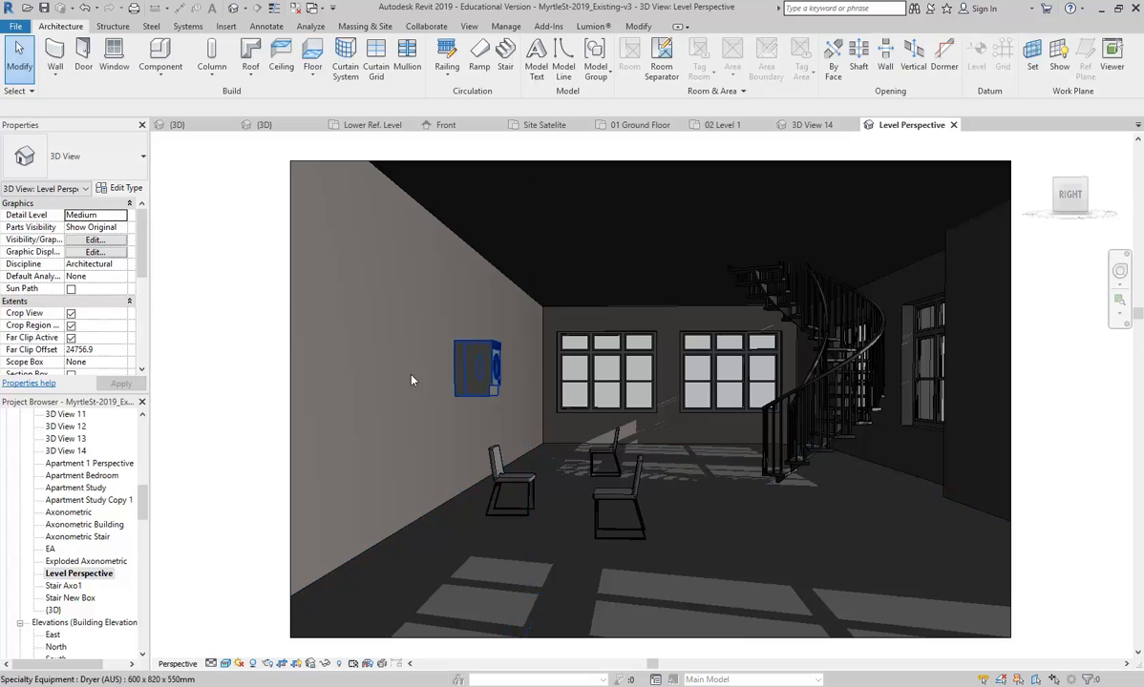
- Render the perspective at Draft quality and screen resolution with the Exterior: Sun only lighting scheme
click(267, 663)
click(268, 665)
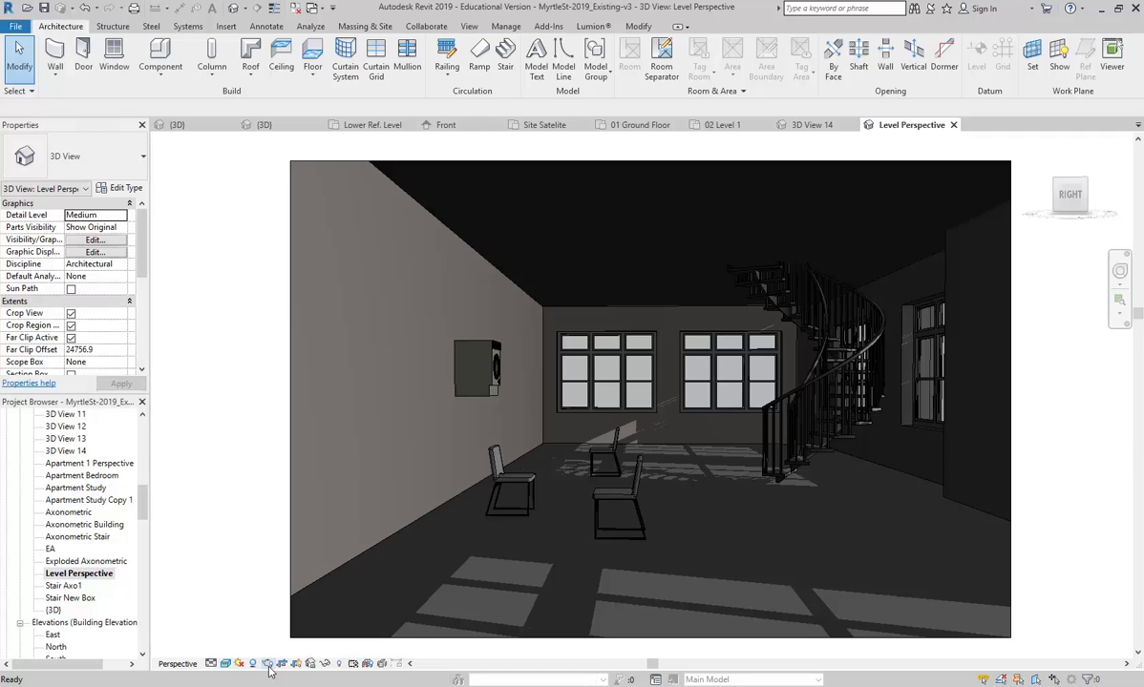
click(268, 664)
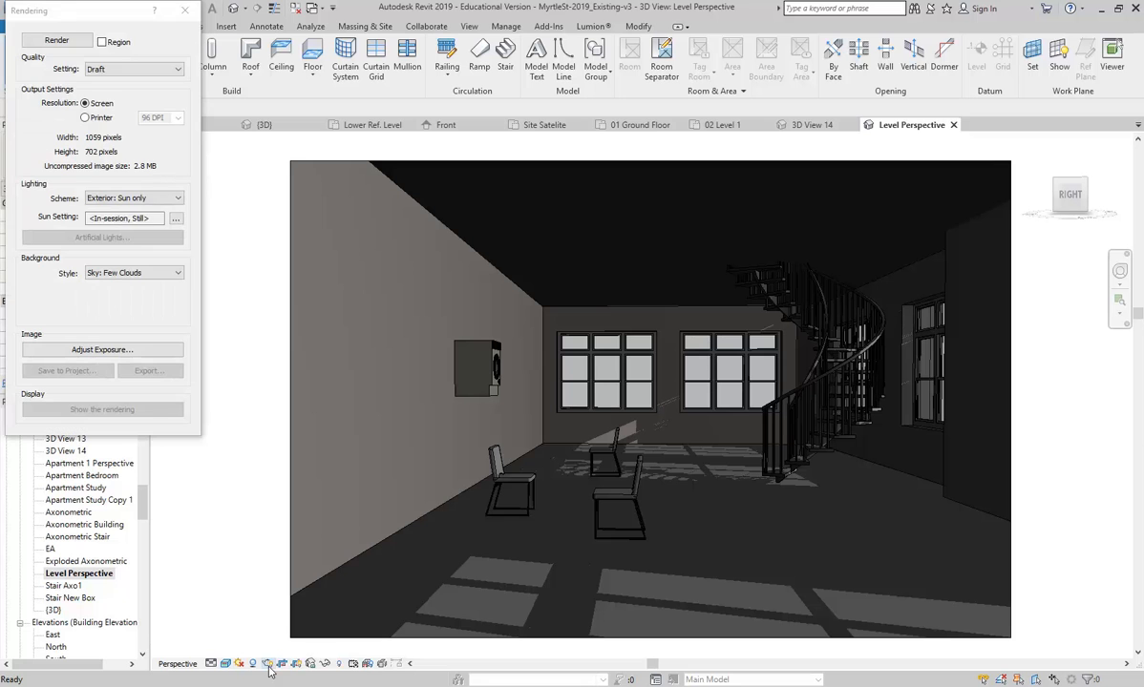
drag(65, 13, 252, 77)
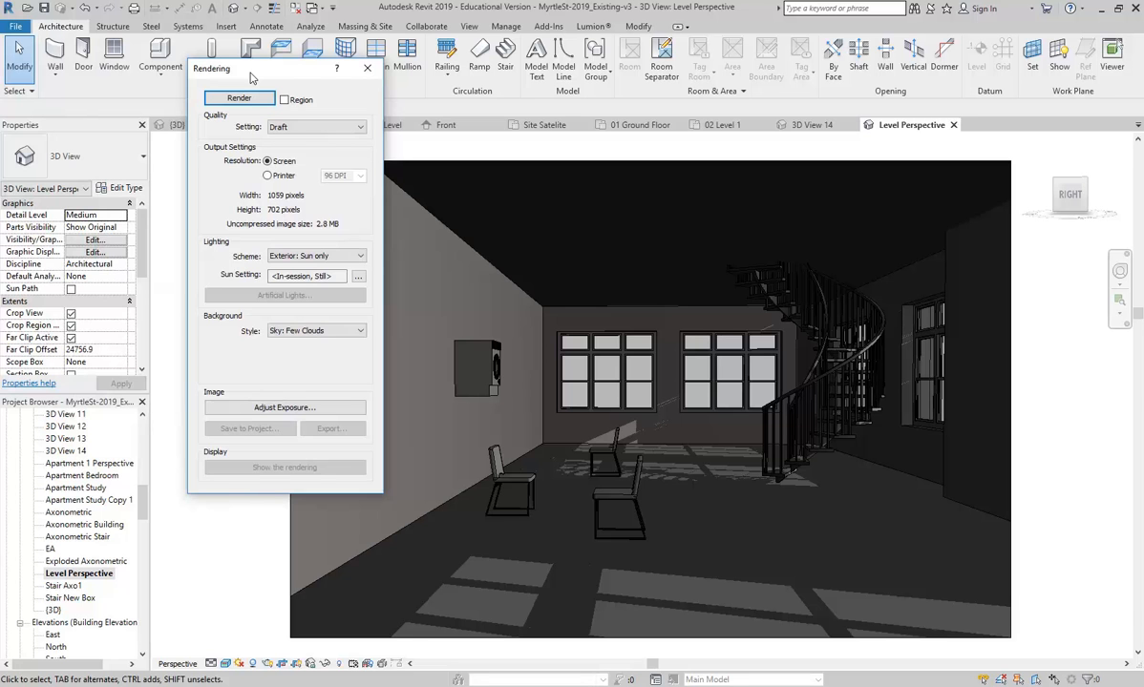
click(366, 68)
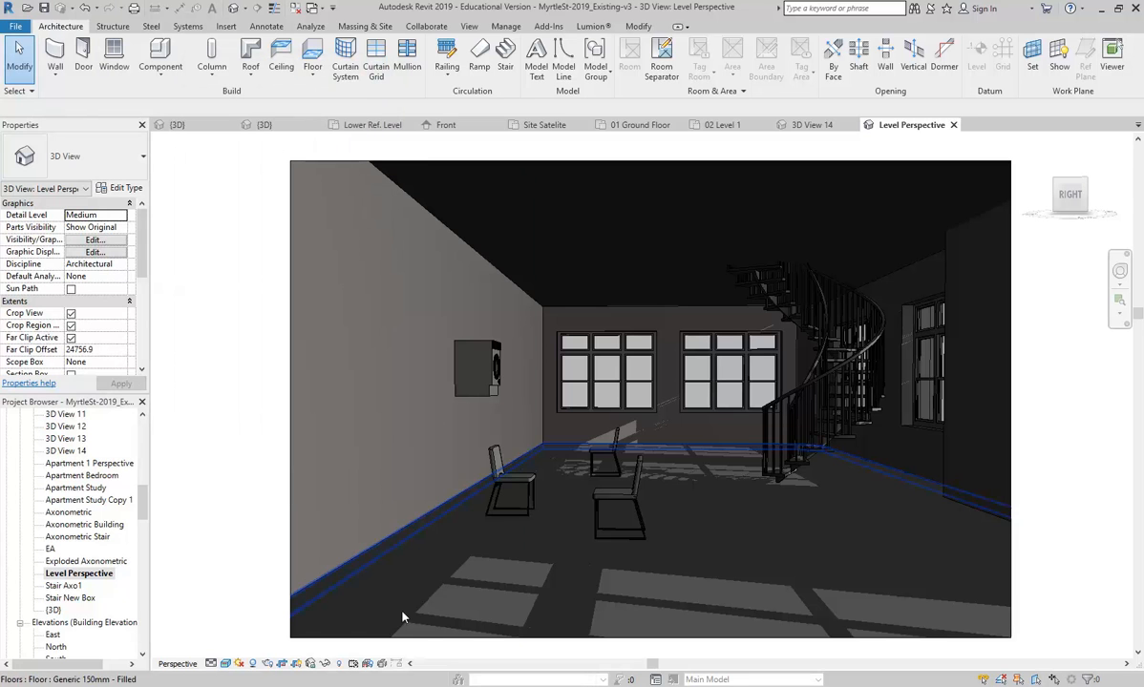
click(271, 664)
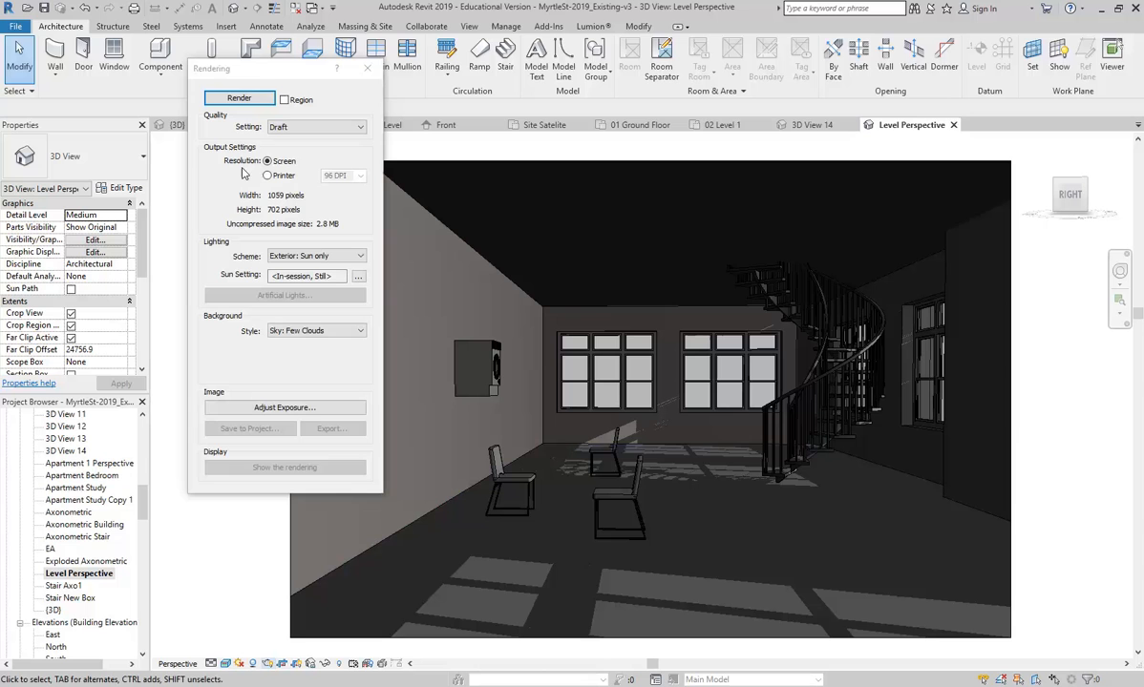
click(231, 103)
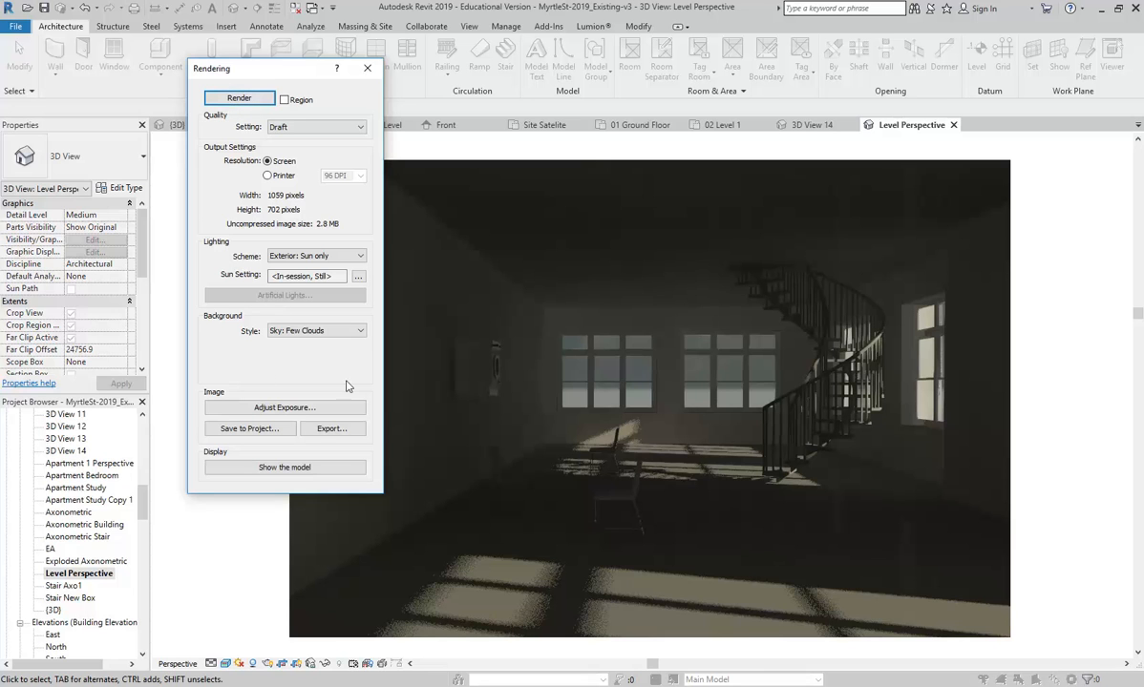
- Brighten the rendered image by lowering its exposure value to 11.33
click(277, 409)
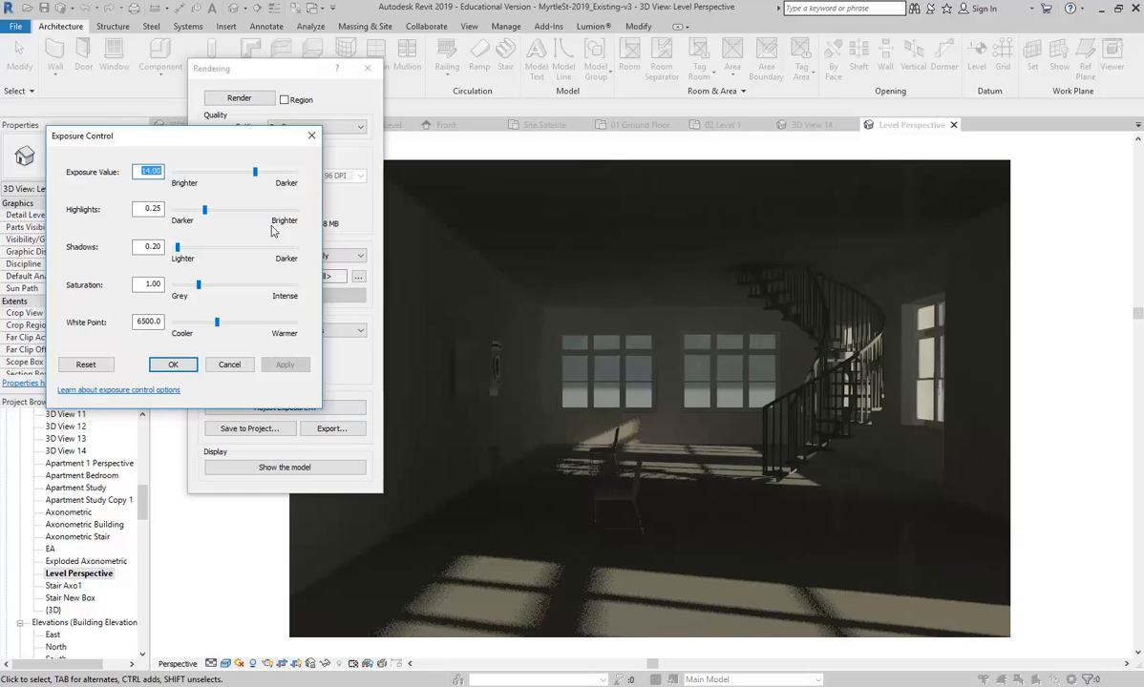
drag(255, 173, 245, 174)
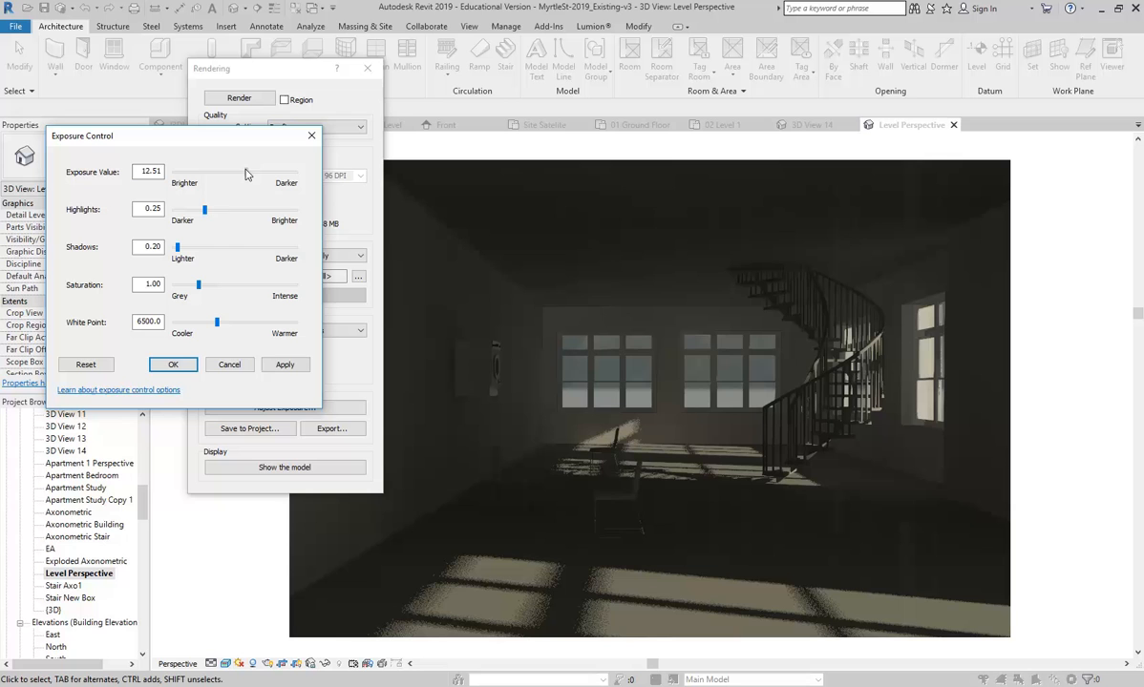
click(284, 365)
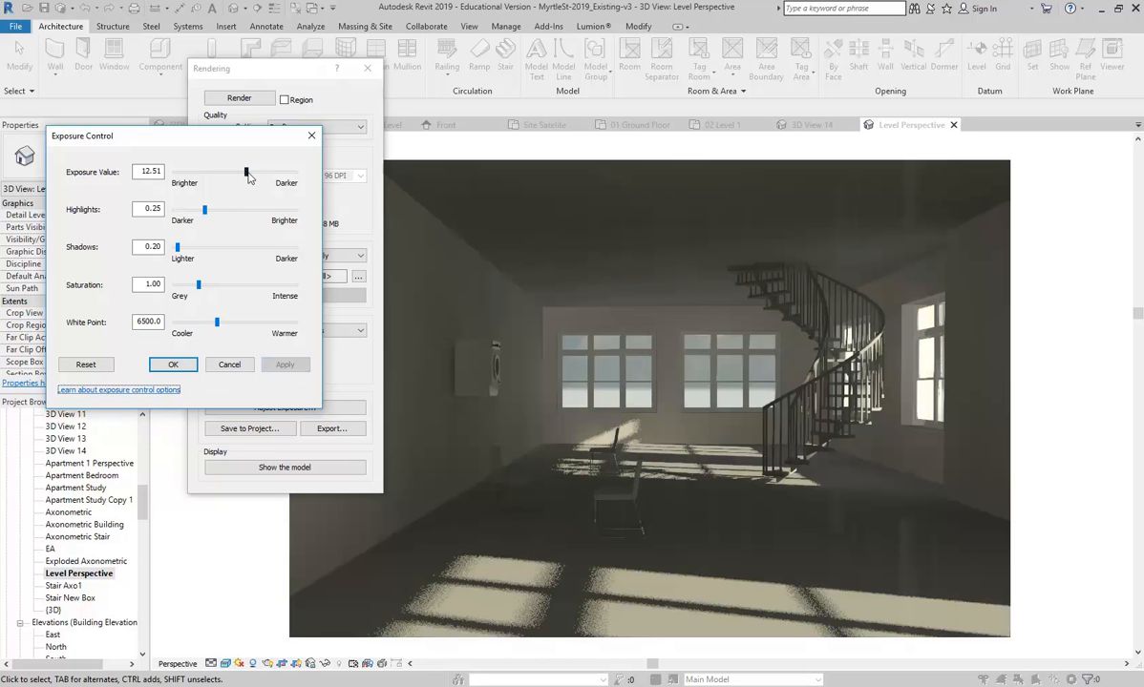
drag(246, 174, 238, 174)
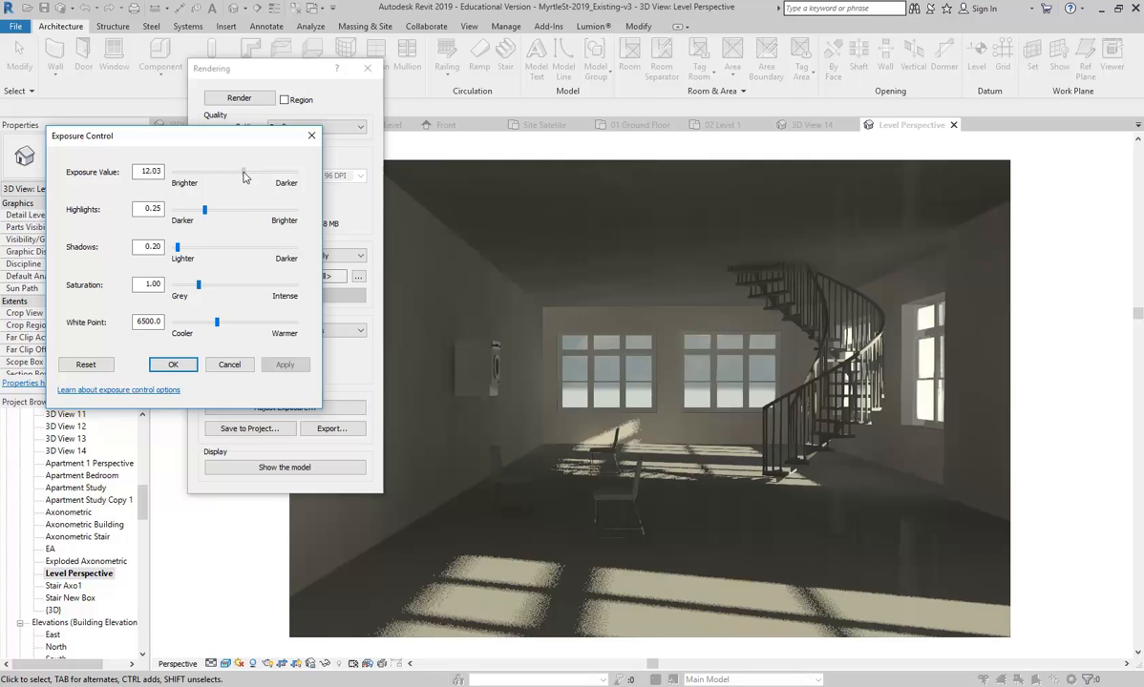
click(285, 366)
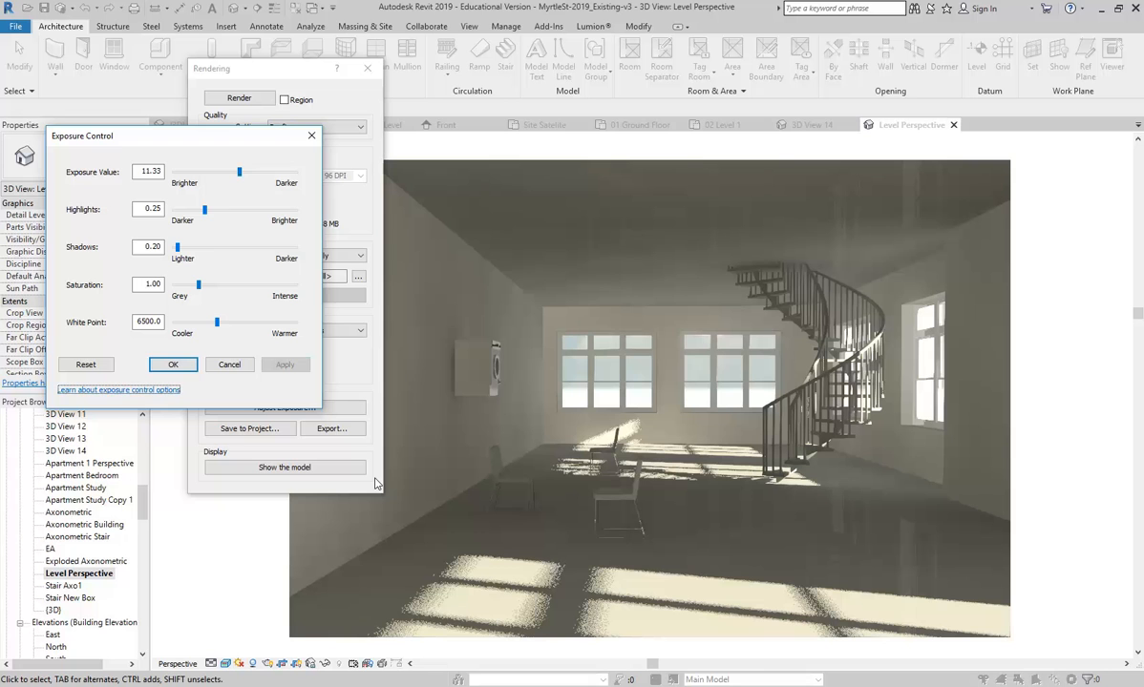
click(168, 364)
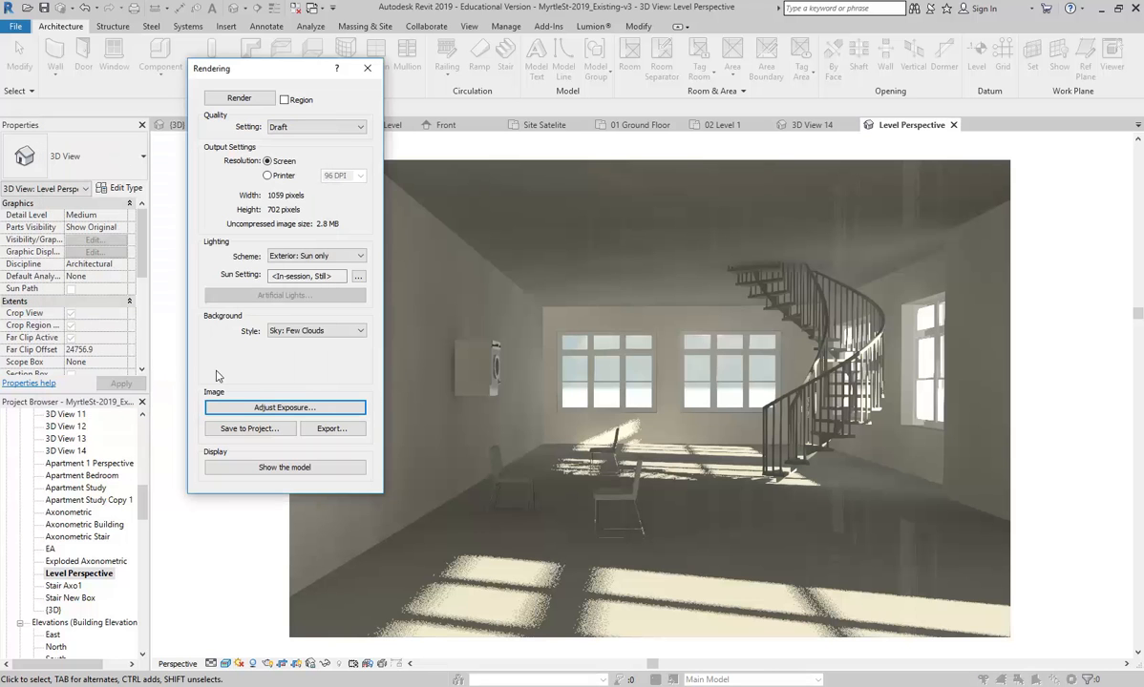
- Close the rendered image and change the Level 1 floor's type to Floor Existing 150mm
click(367, 69)
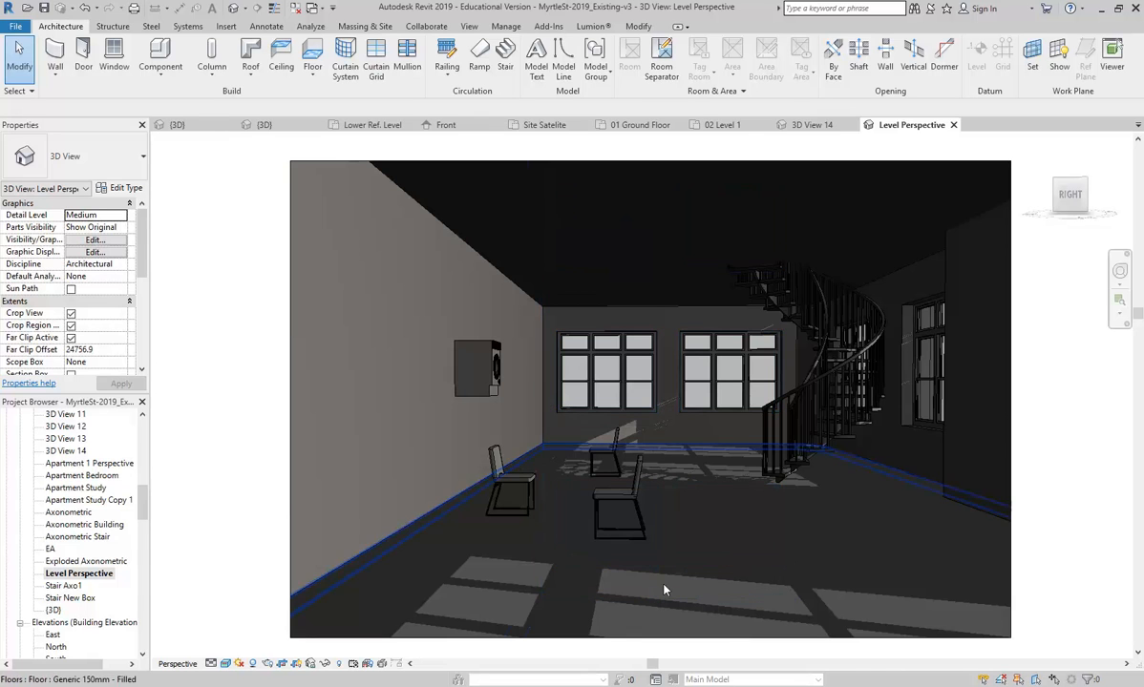
click(475, 528)
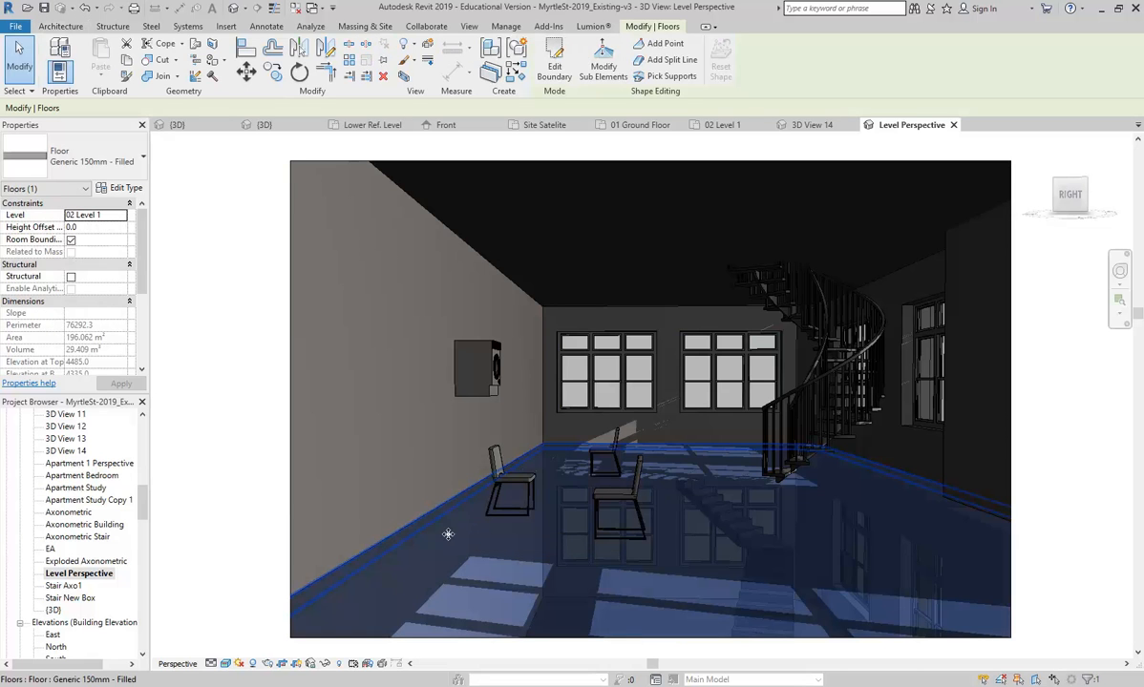
click(85, 164)
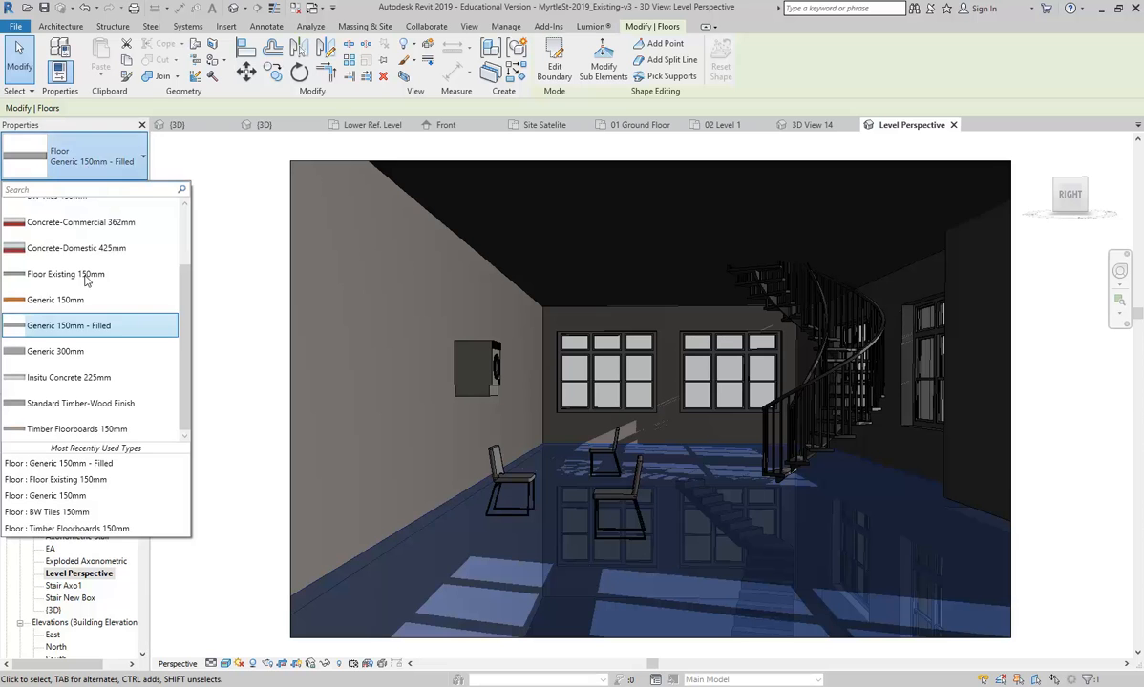
click(81, 480)
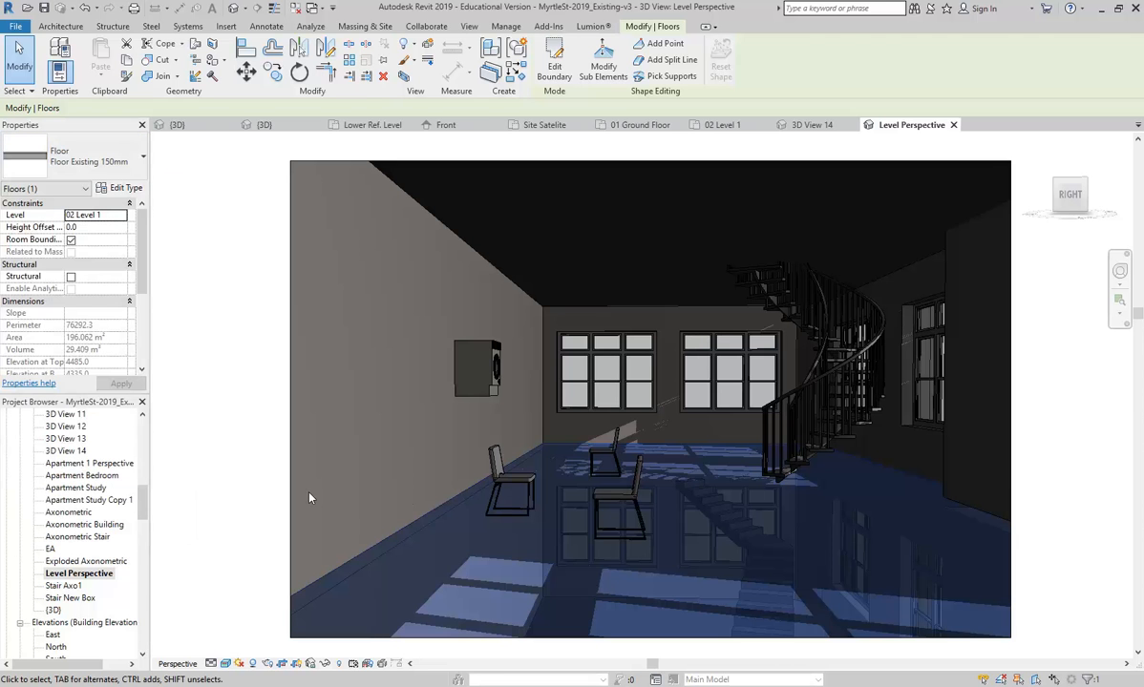
click(241, 442)
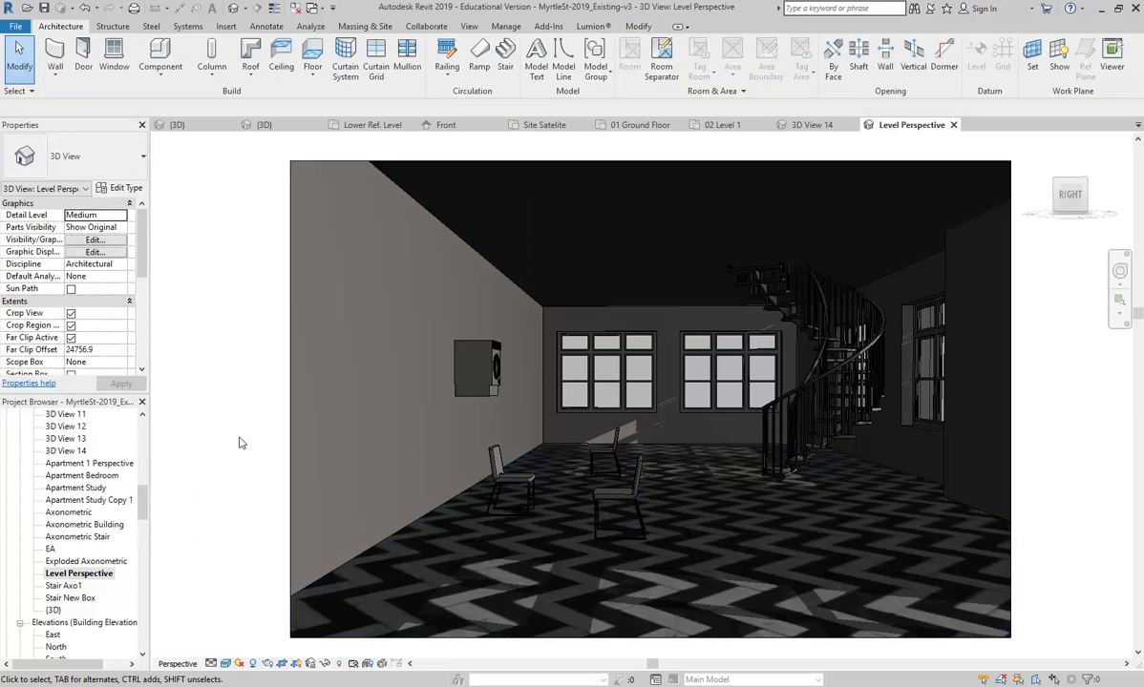
- Render the perspective at Draft quality to inspect the patterned floor, then close the rendering
click(269, 664)
click(229, 99)
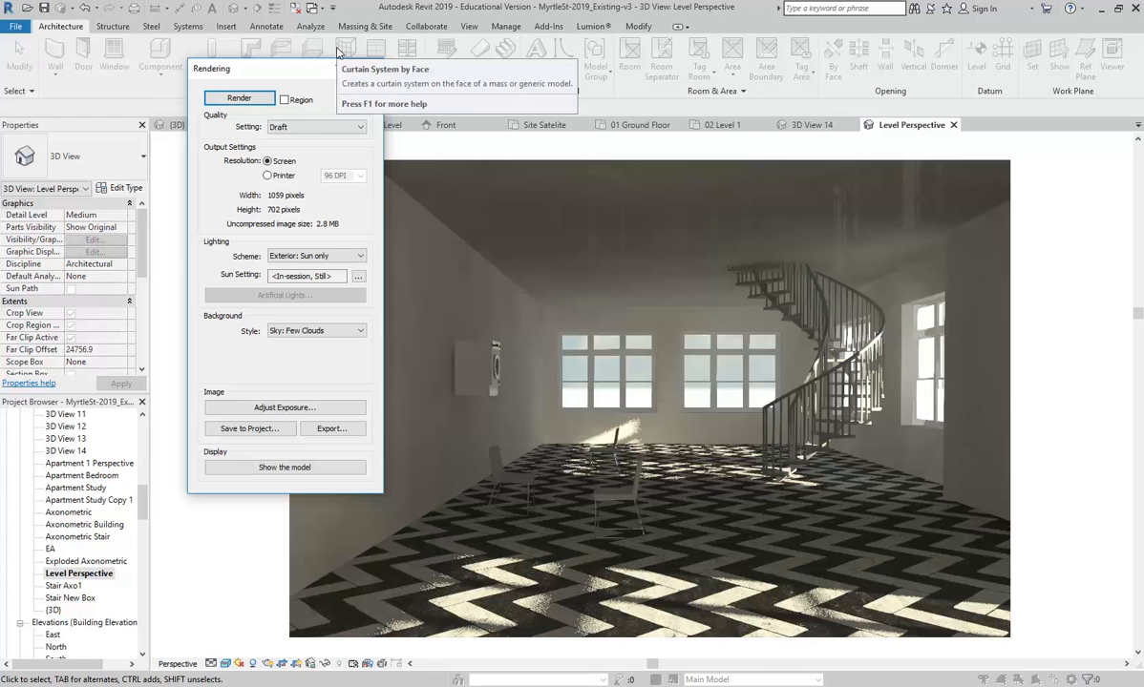
drag(279, 70, 292, 87)
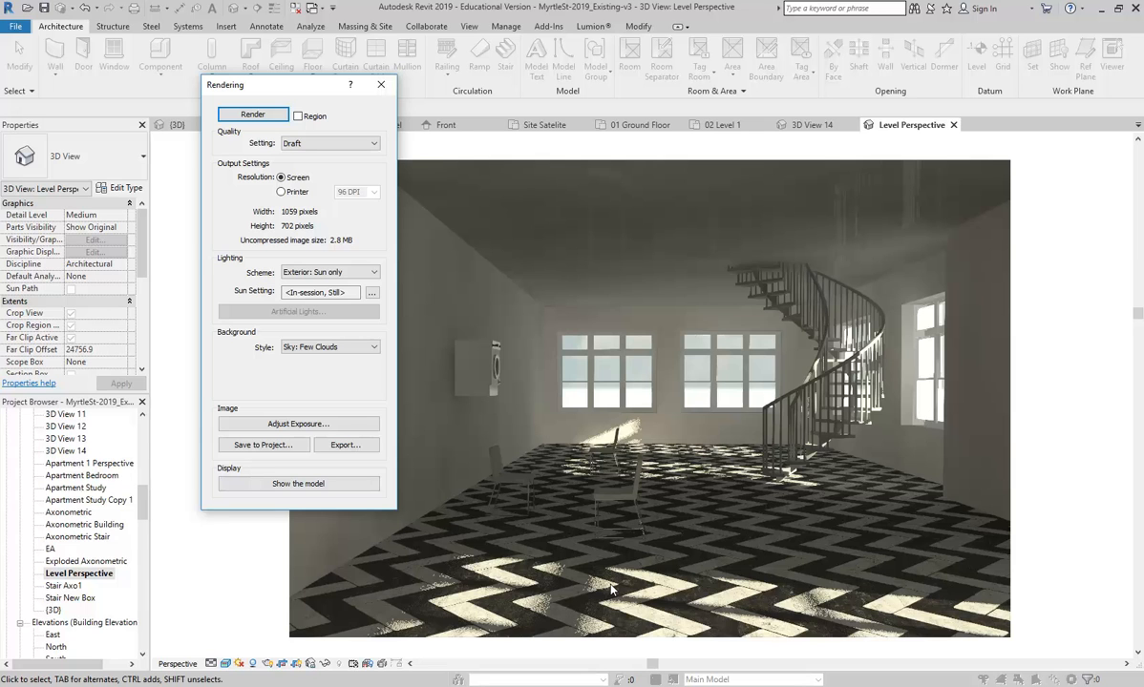
click(381, 84)
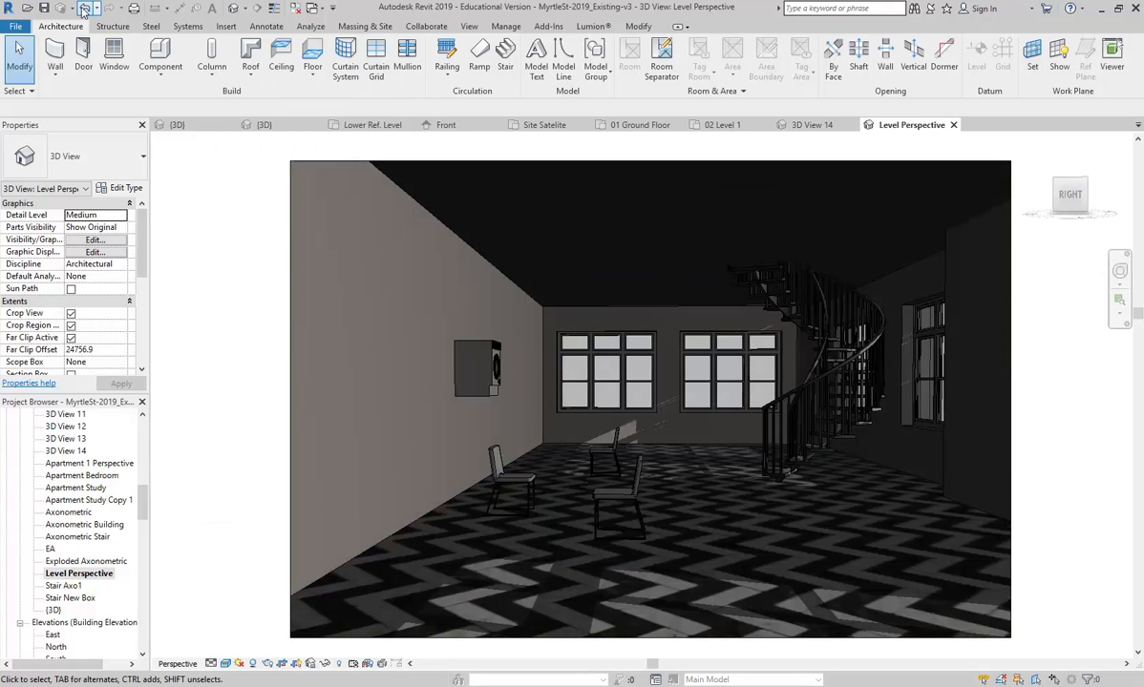
- Duplicate the Level 1 floor's Generic 150mm - Filled type under the name Twin Peaks Floor
click(475, 570)
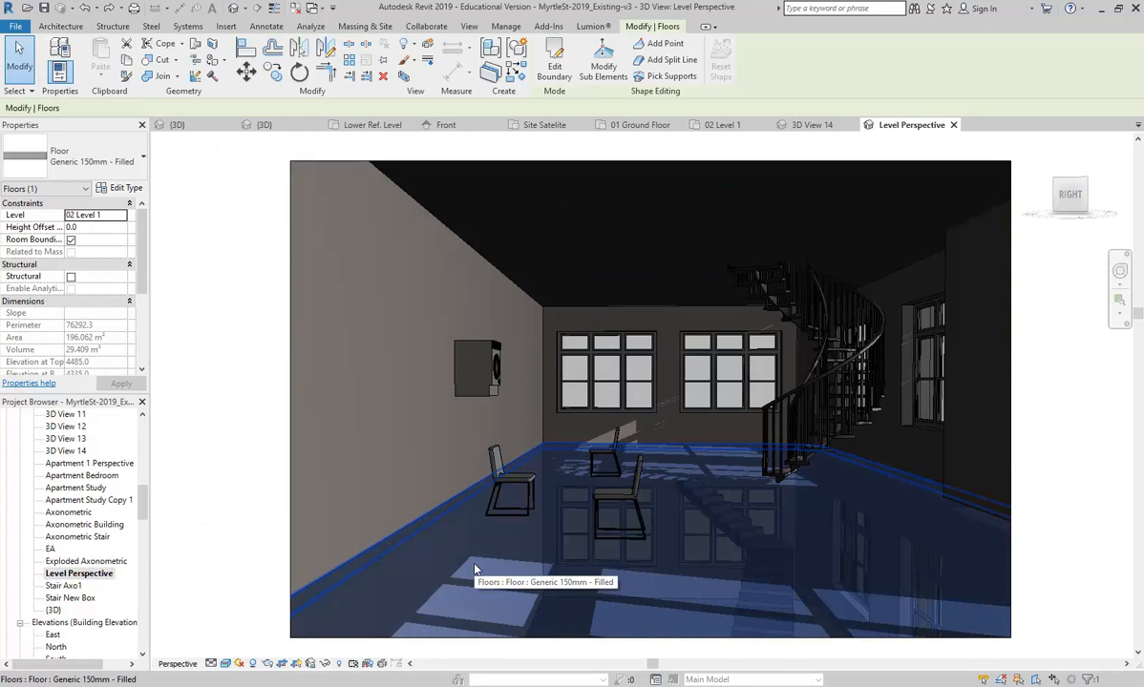
click(119, 188)
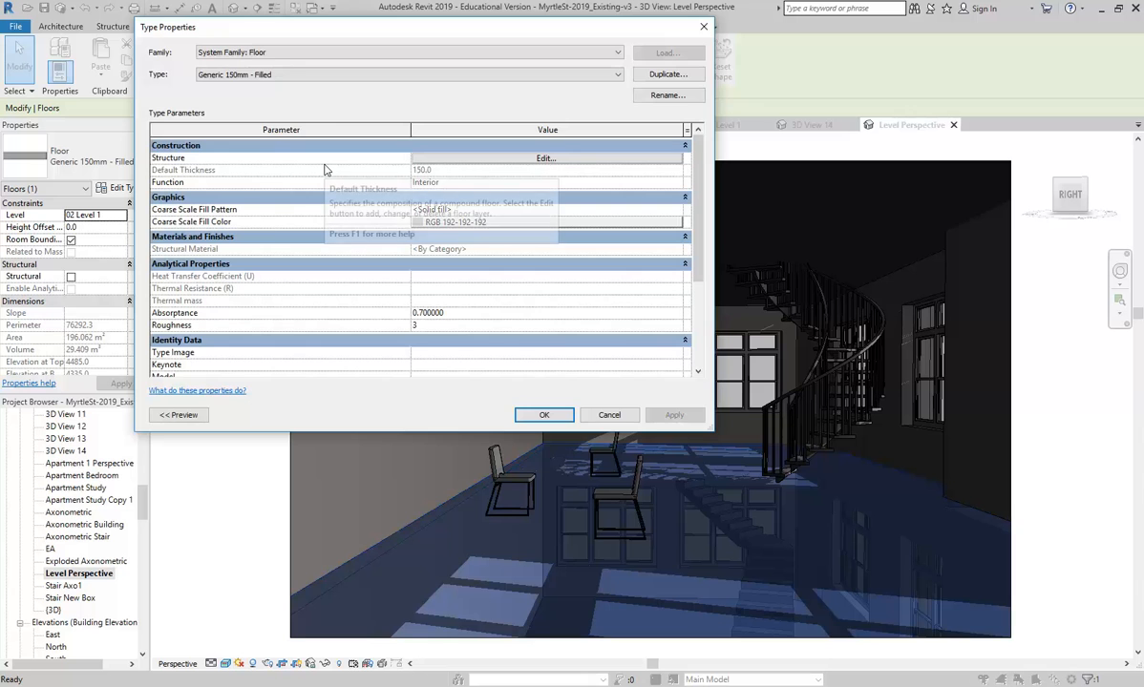
drag(392, 36, 405, 72)
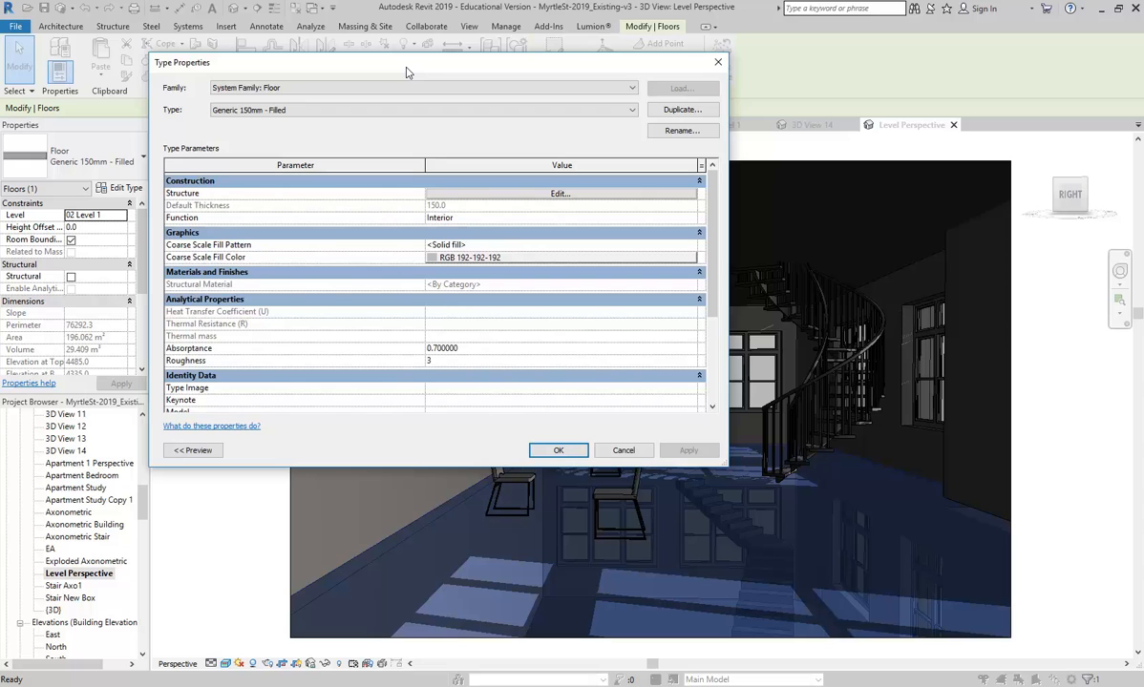
click(682, 110)
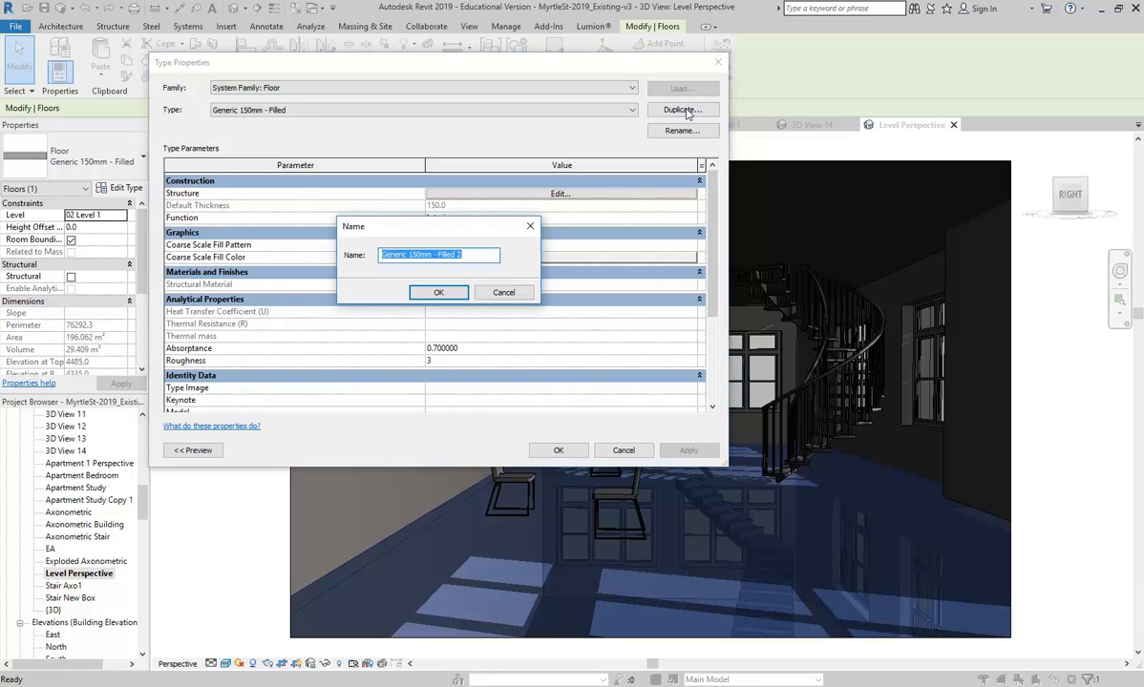
text(Tw)
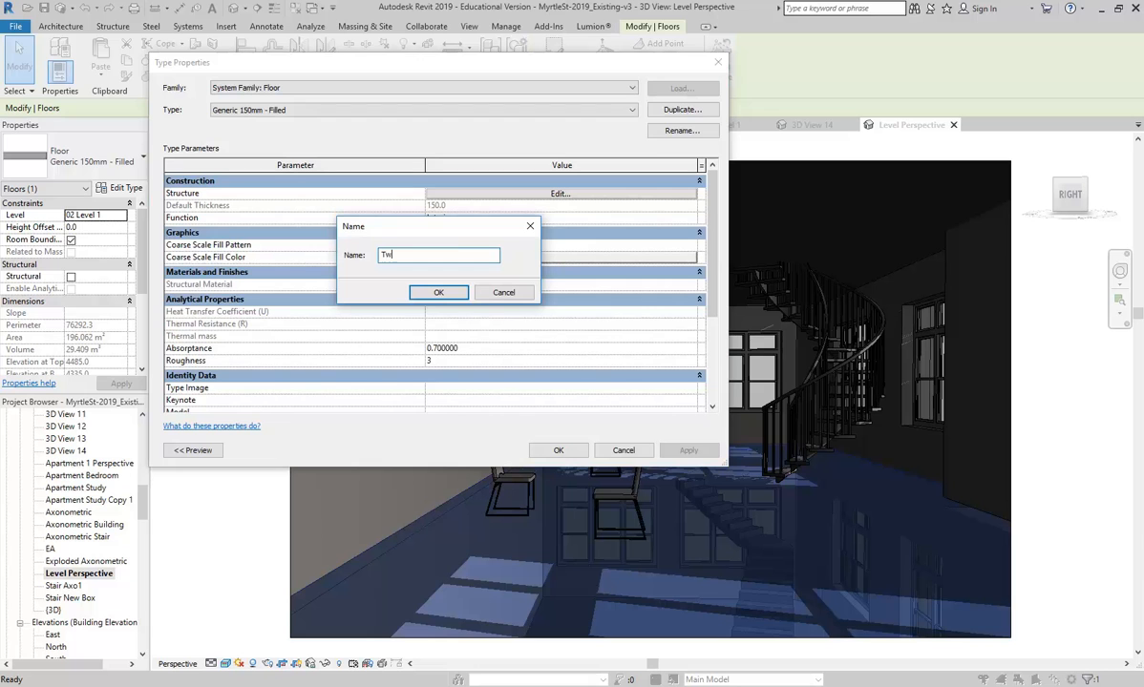
text(in Peaks Floor)
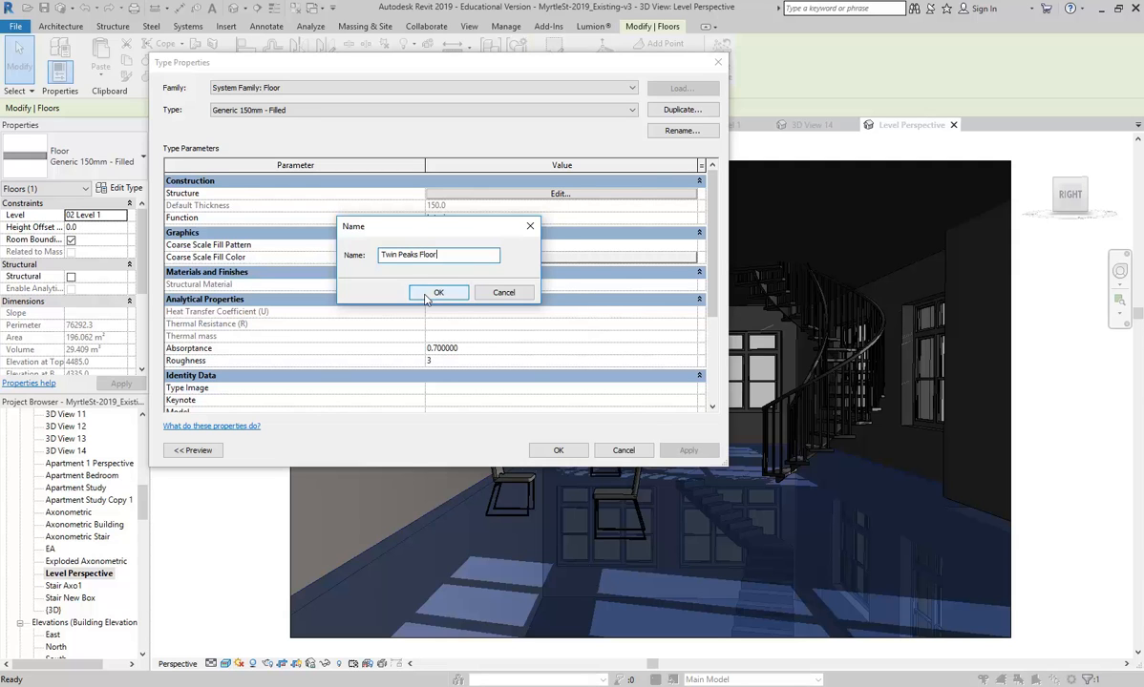
key(Return)
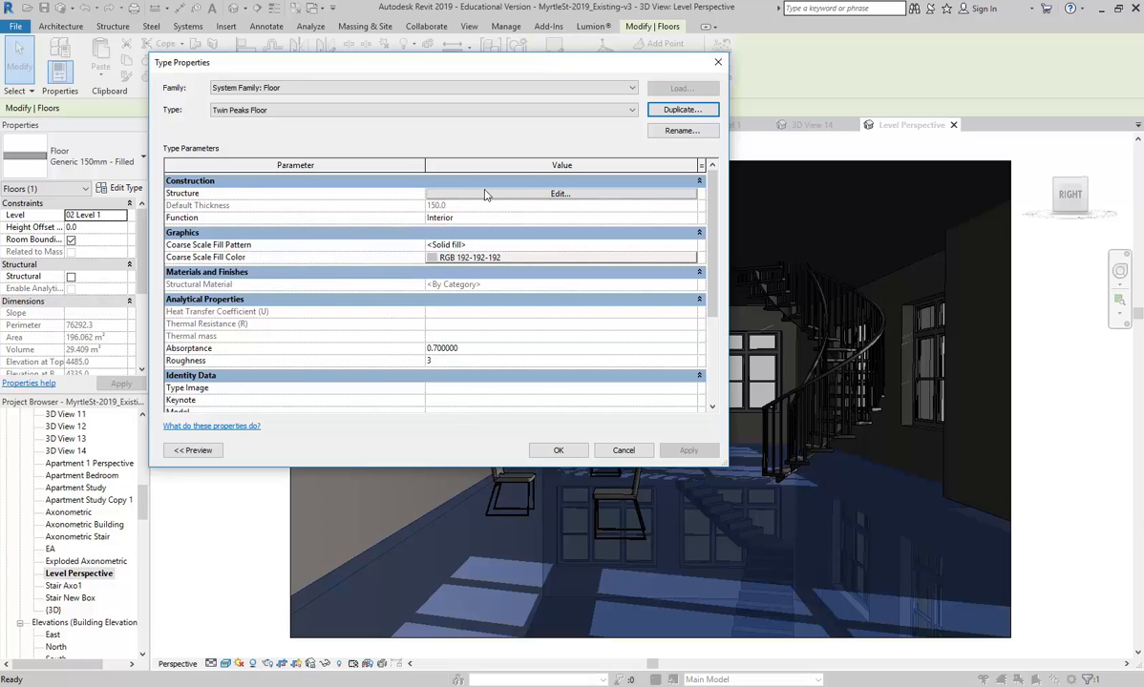
- Edit the Twin Peaks Floor's structure and open the material selection for its 150 mm structural layer
click(513, 196)
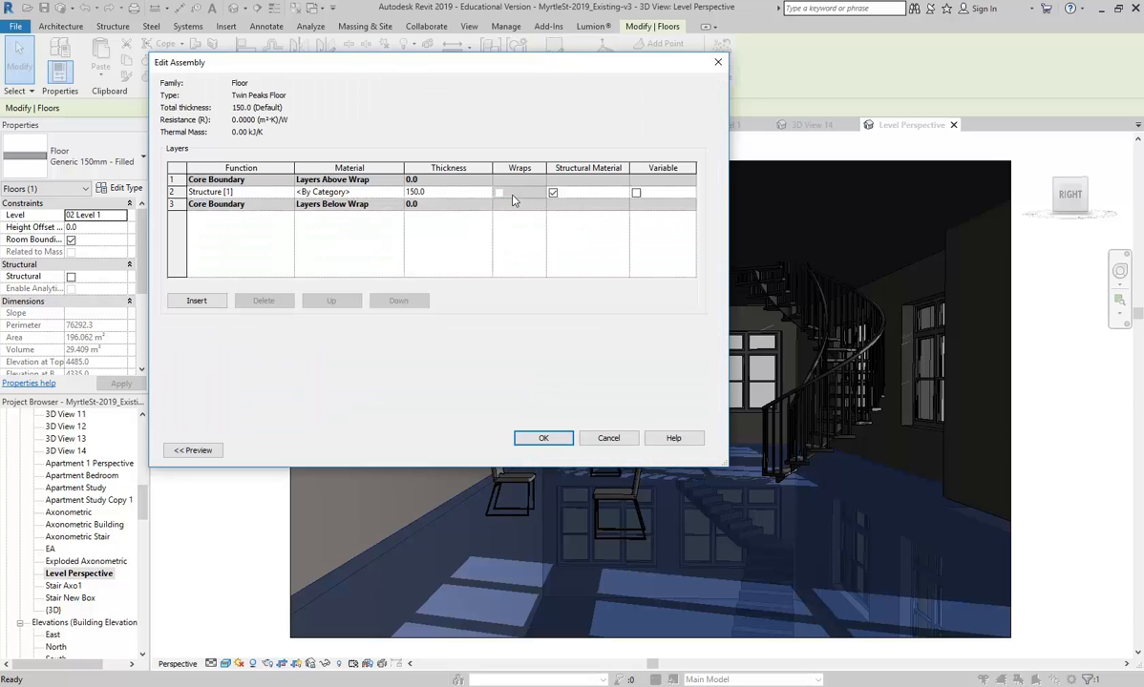
click(349, 192)
click(399, 192)
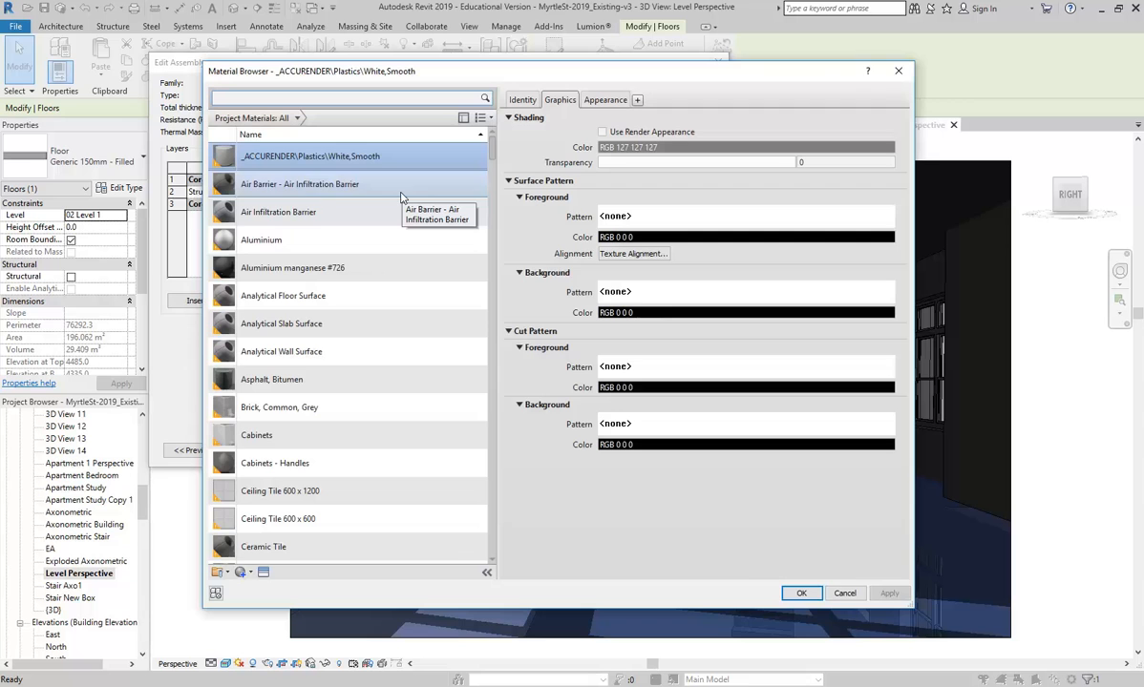
click(834, 593)
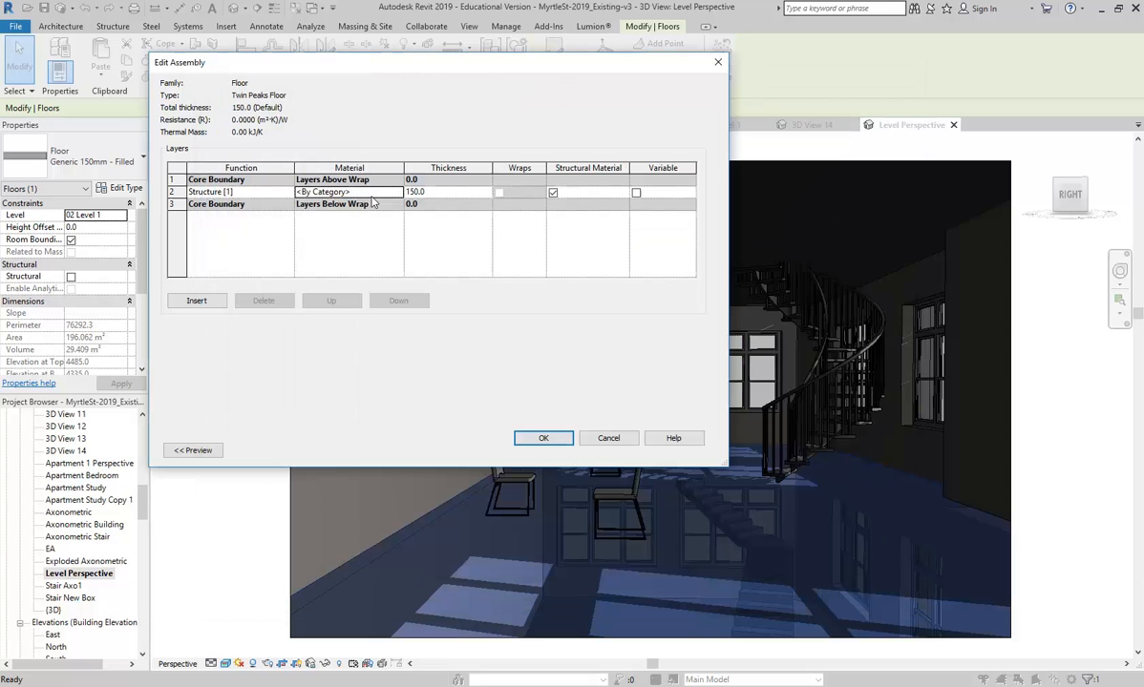
click(336, 191)
click(358, 192)
click(399, 192)
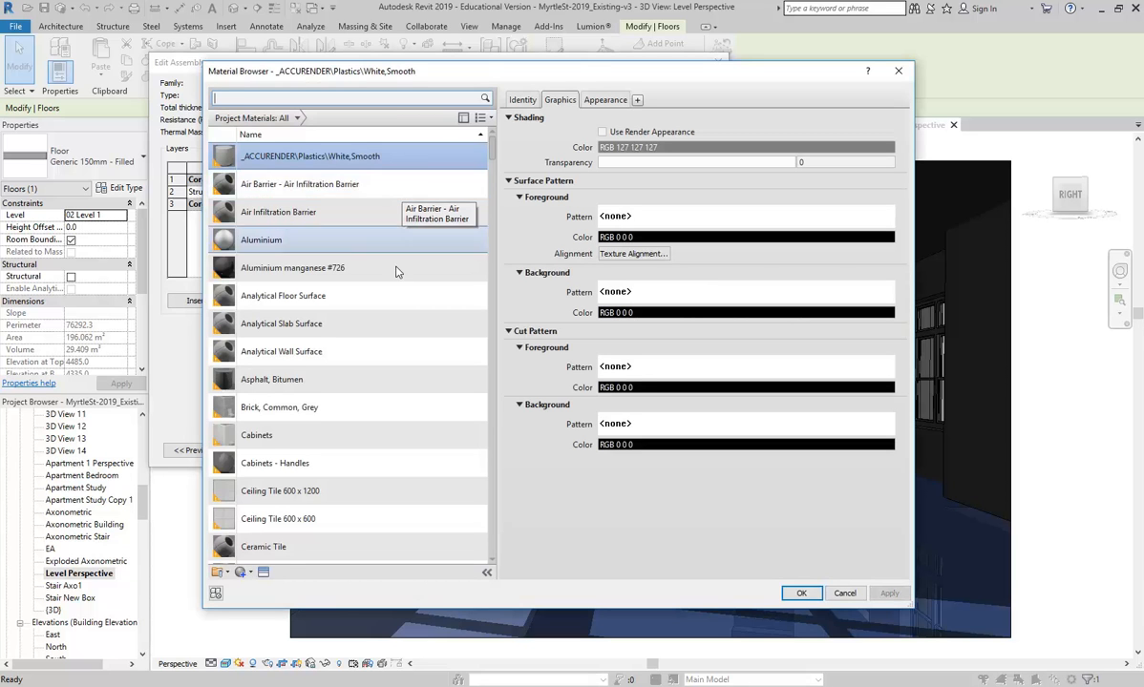
- Look through the whole list of project materials for floor finishes and return to its beginning
scroll(324, 408, down, 5)
scroll(324, 408, down, 5)
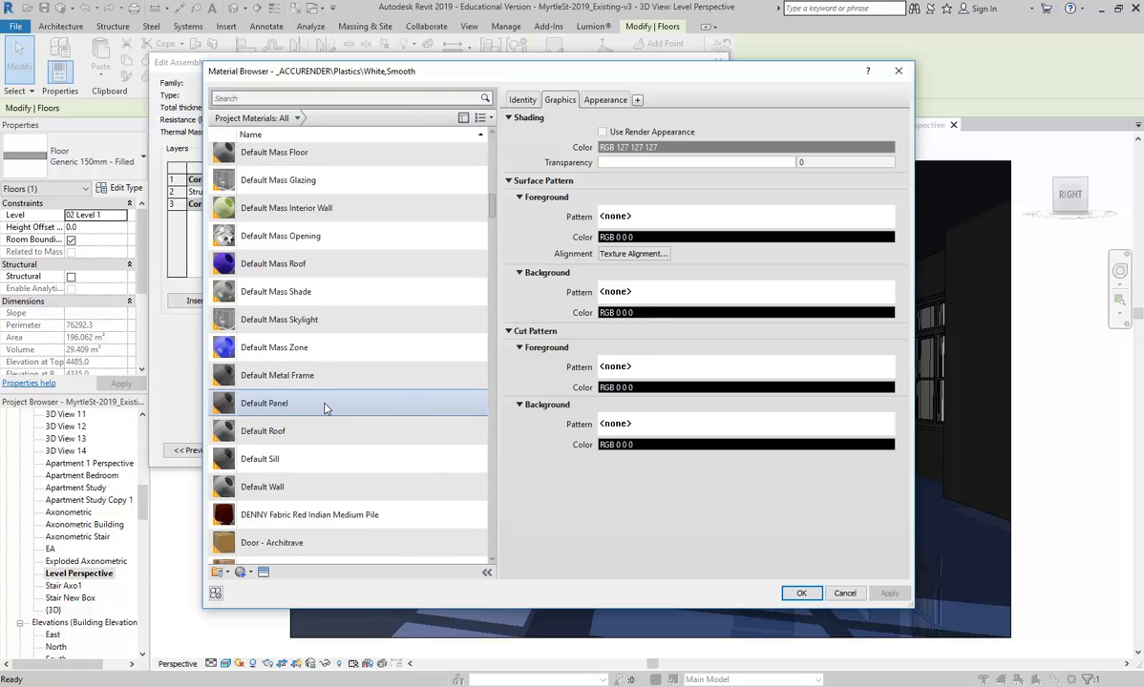
scroll(324, 408, down, 10)
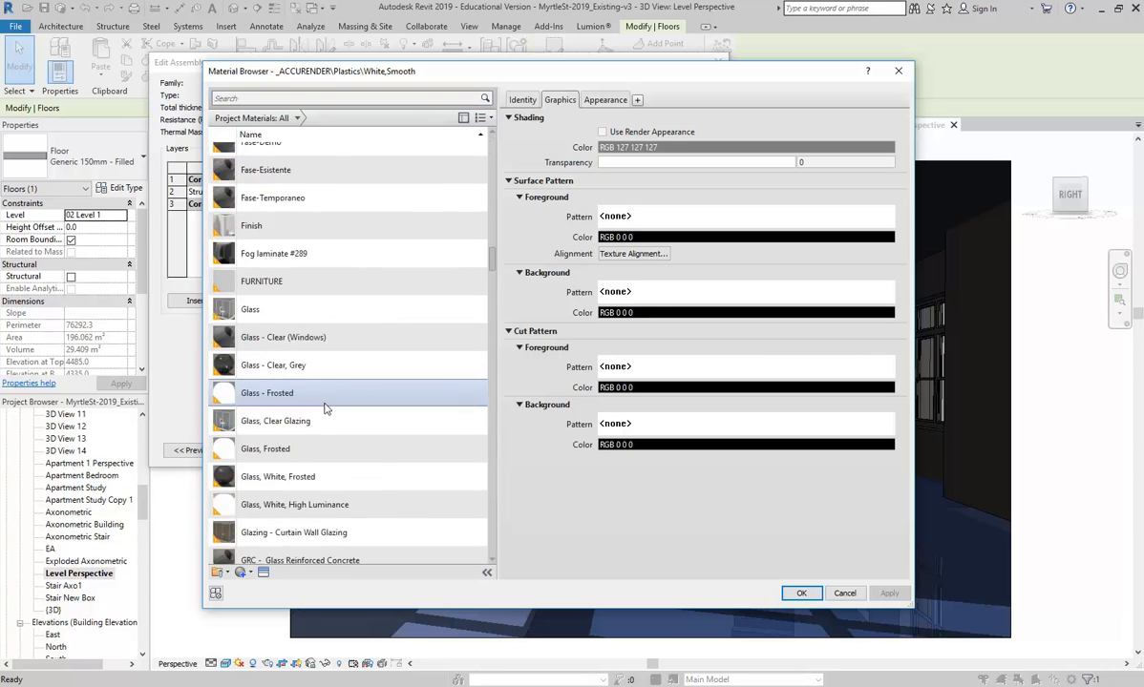
scroll(320, 305, down, 8)
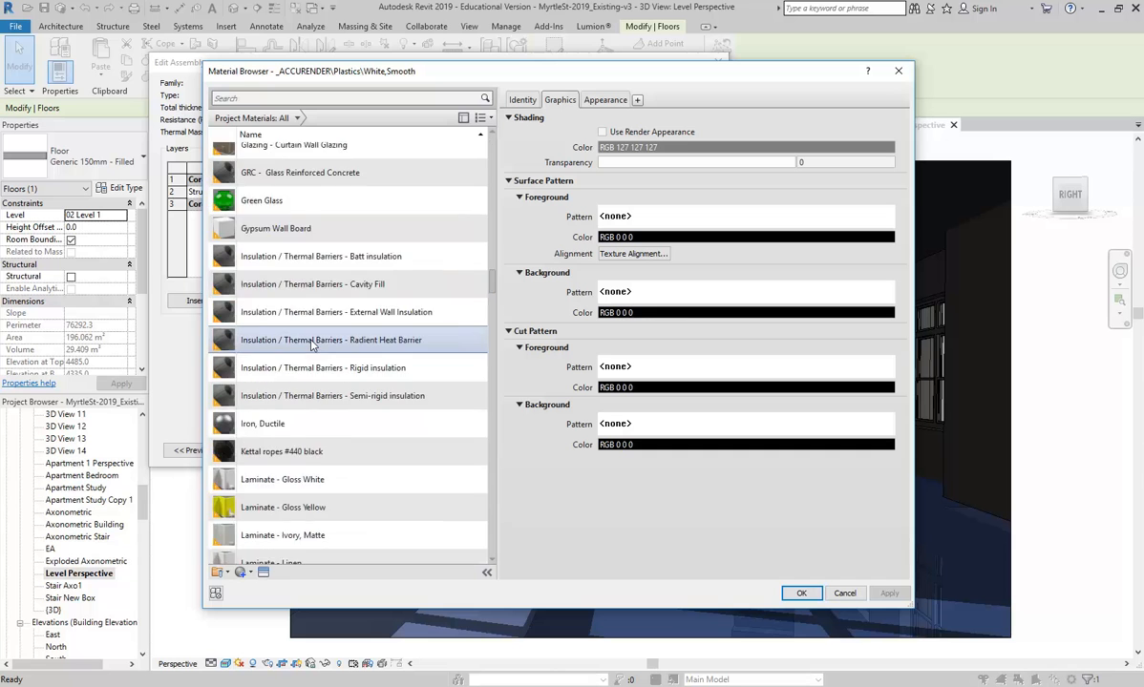
scroll(311, 345, down, 10)
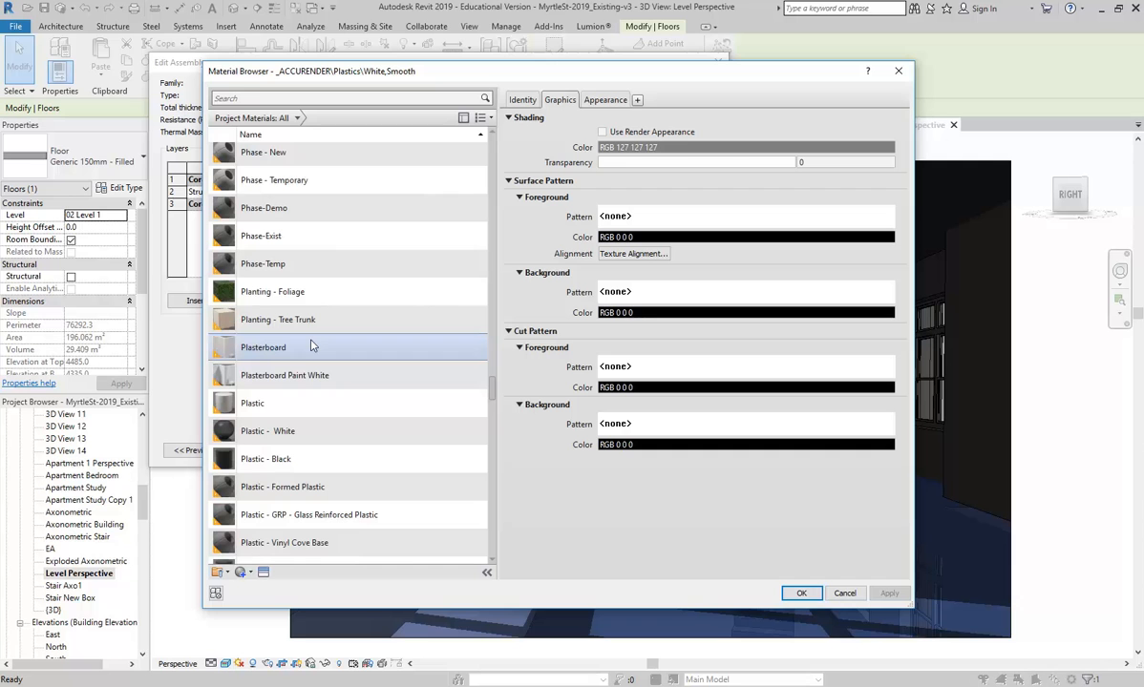
scroll(311, 345, down, 12)
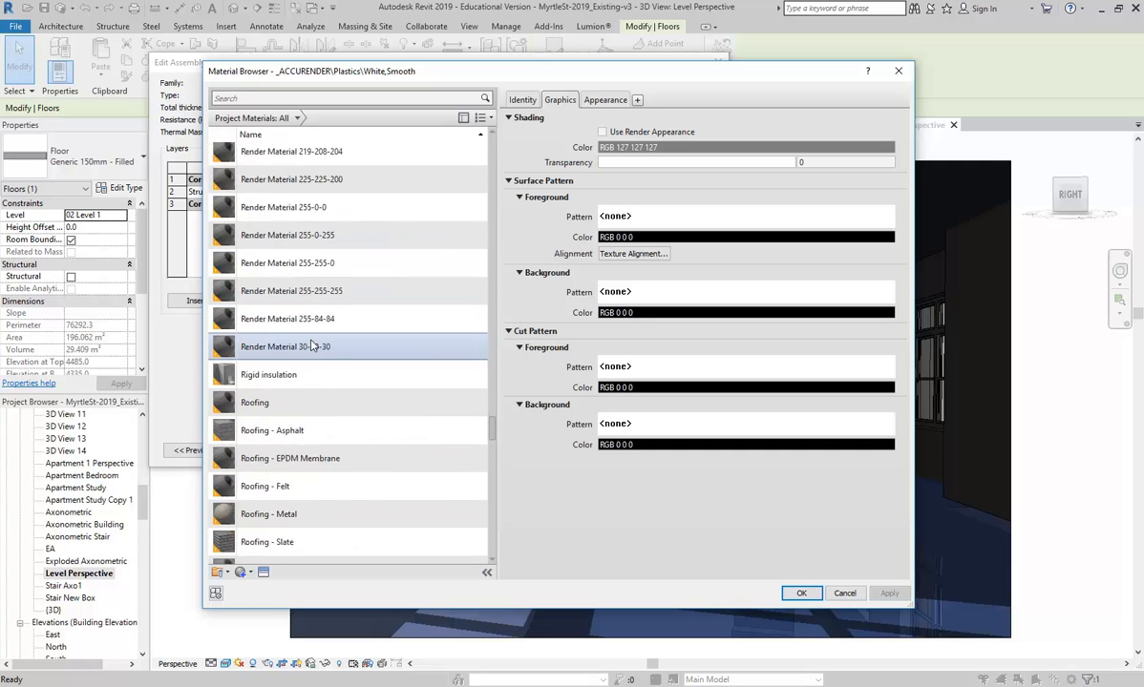
scroll(326, 224, down, 15)
scroll(327, 239, down, 5)
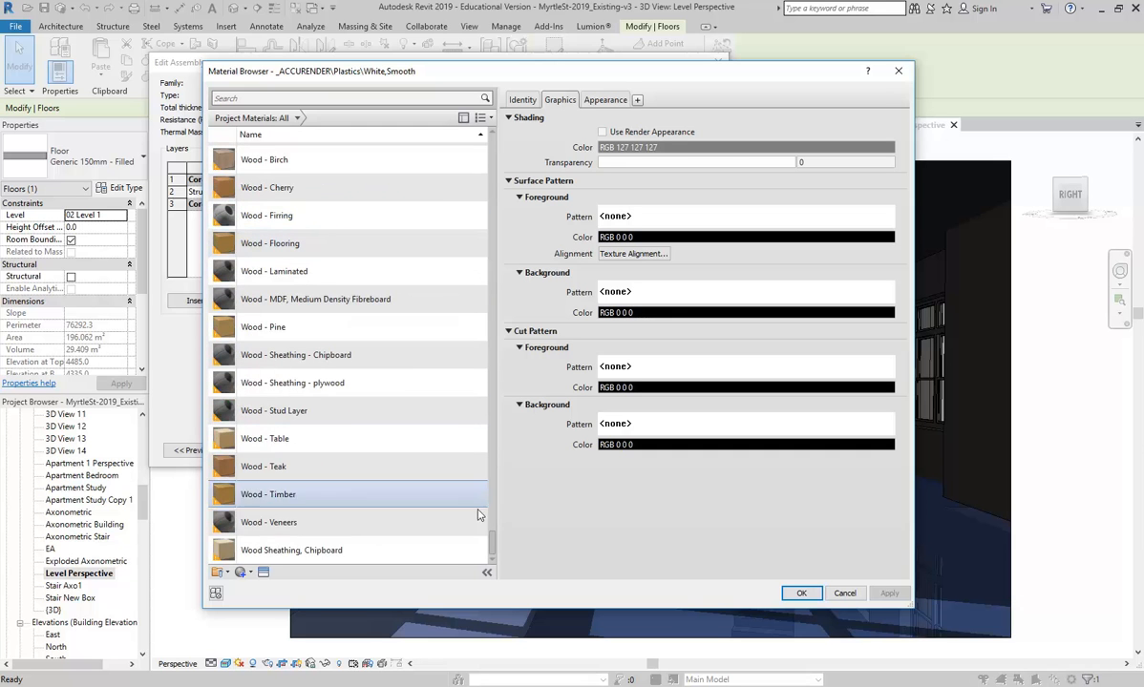
drag(491, 540, 512, 130)
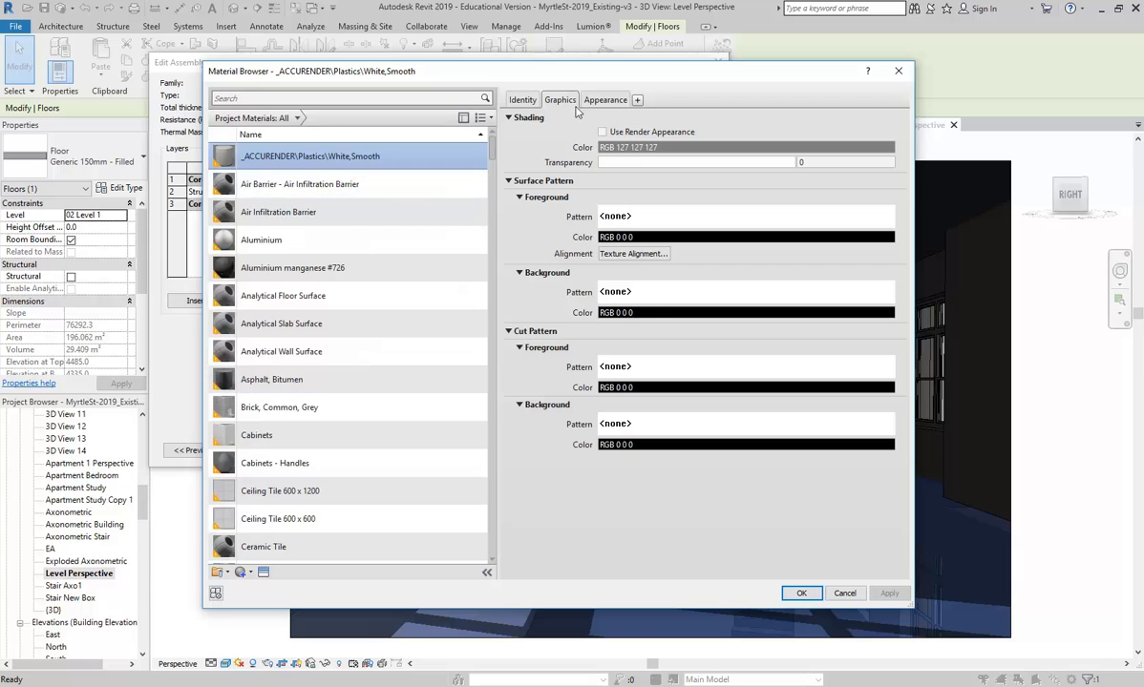
- Compare the identity, graphics and appearance settings of the _ACCURENDER\Plastics\White,Smooth material
click(604, 100)
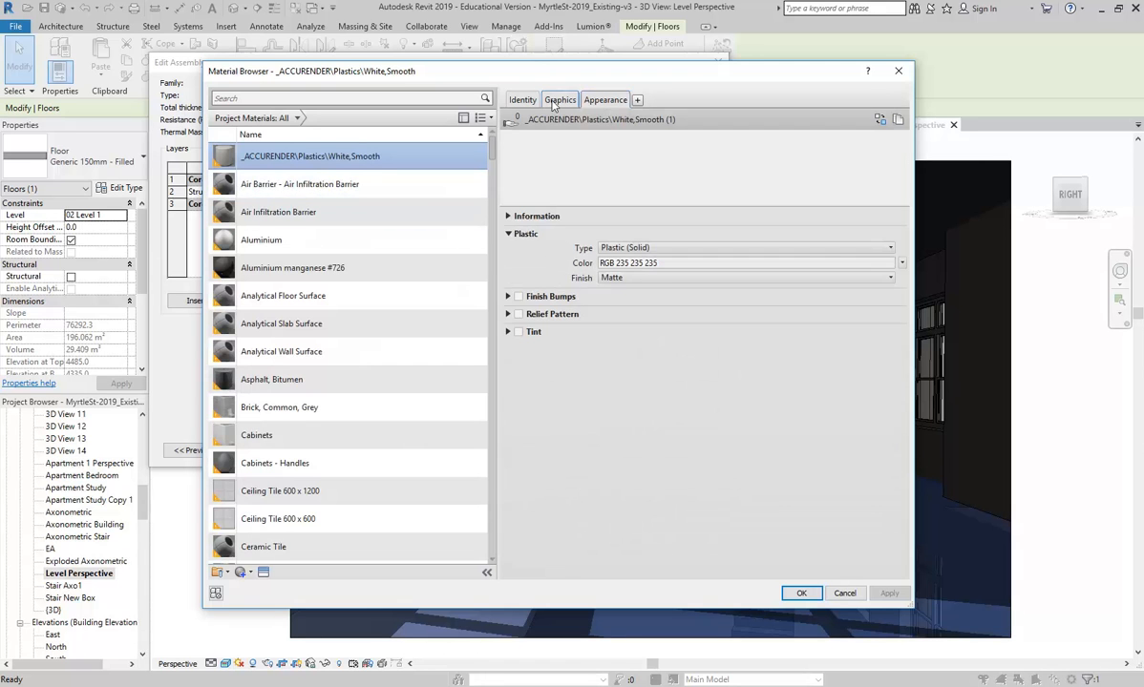
click(560, 99)
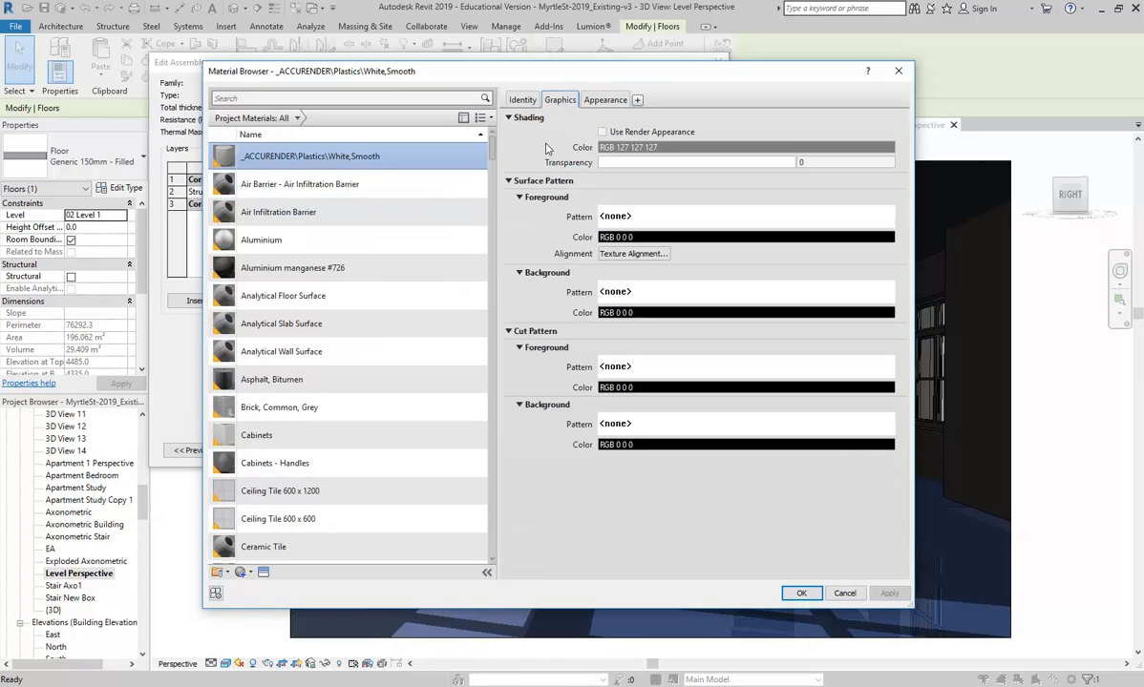
click(605, 101)
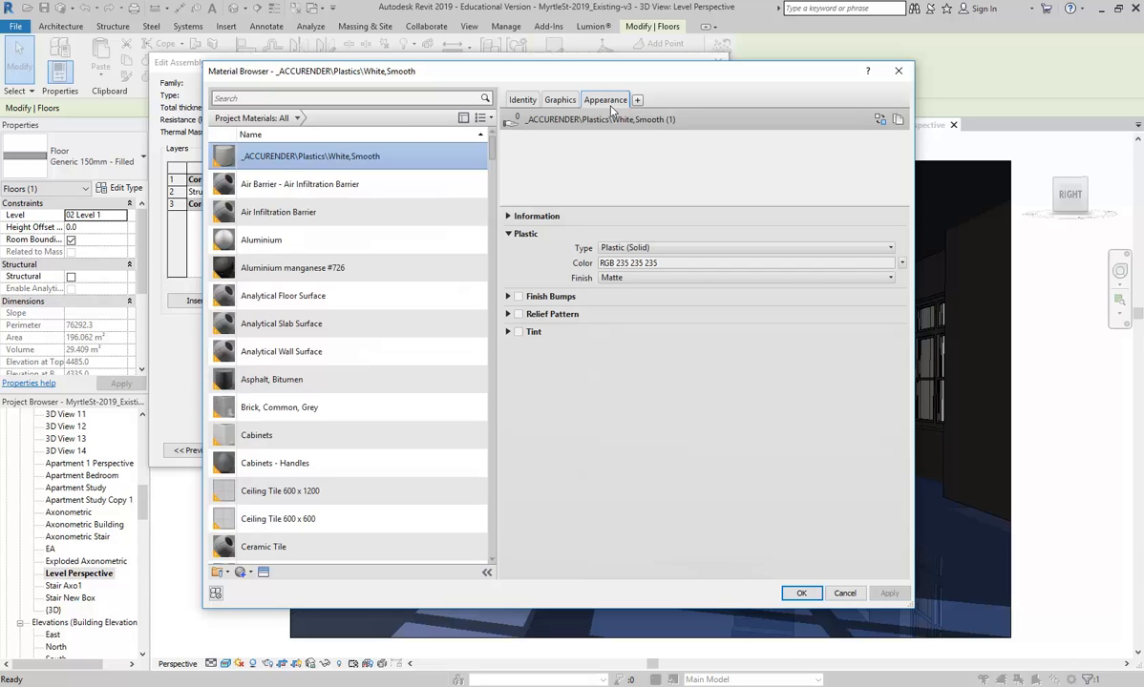
click(562, 100)
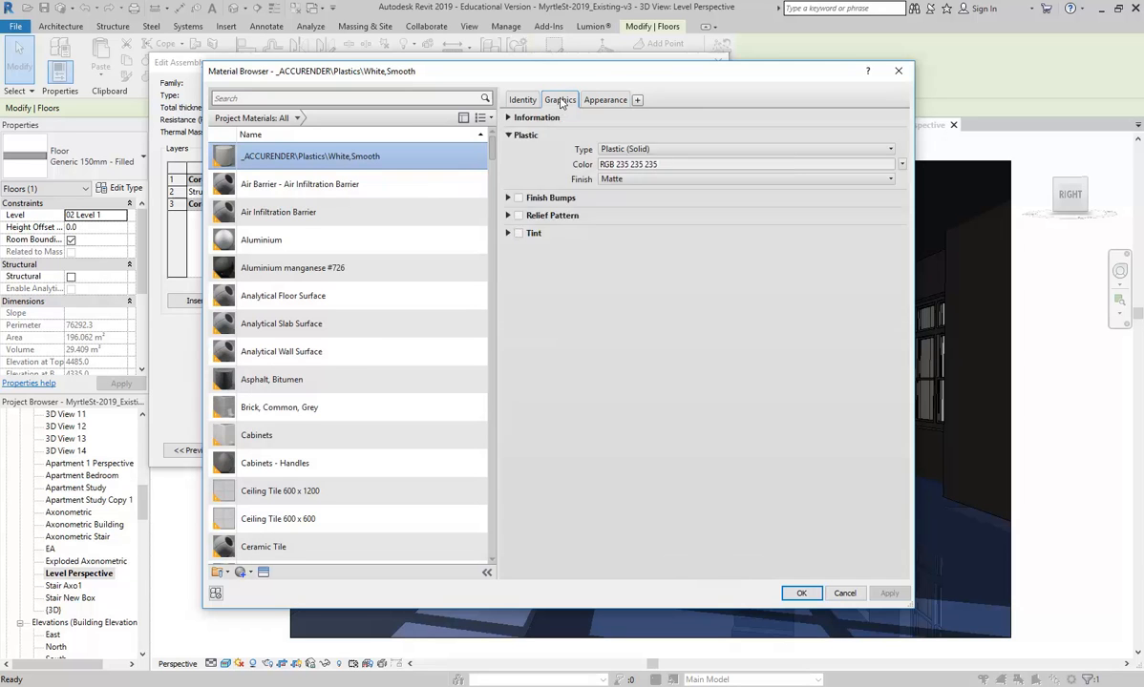
click(583, 100)
click(557, 100)
click(520, 102)
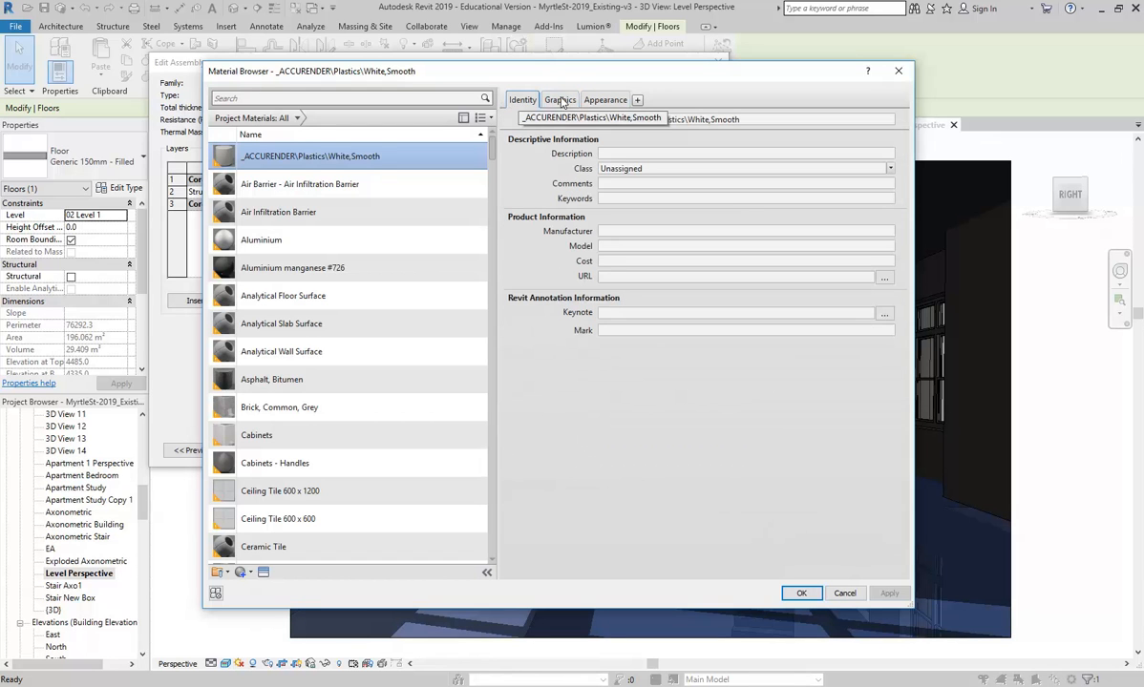
click(562, 100)
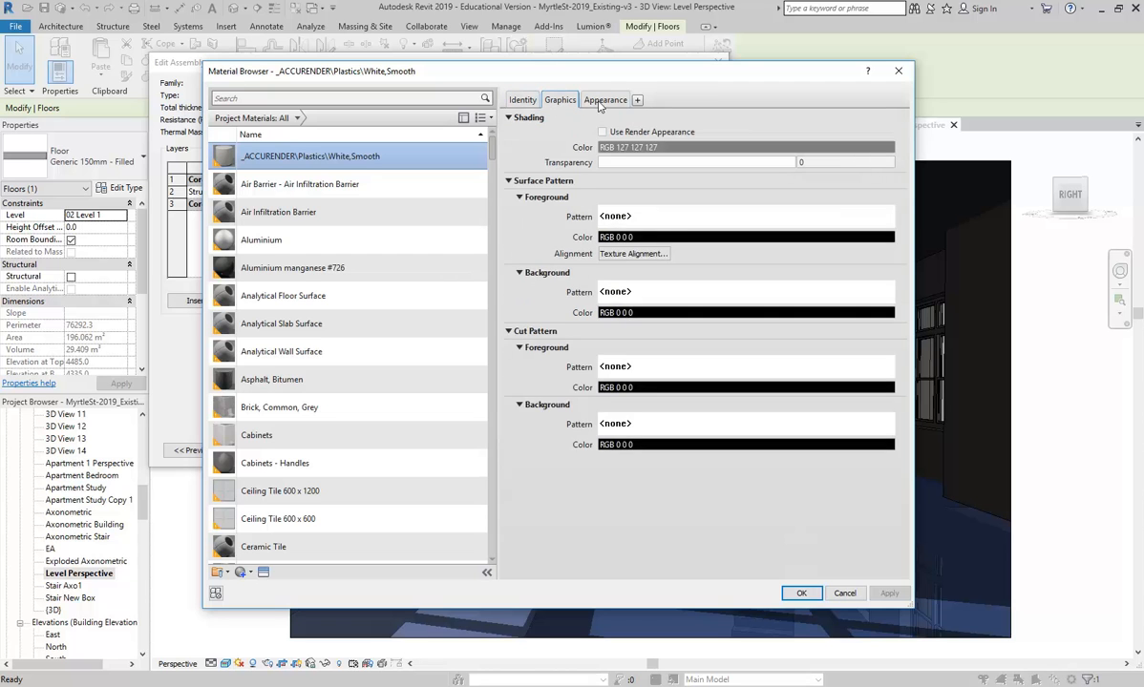
click(602, 101)
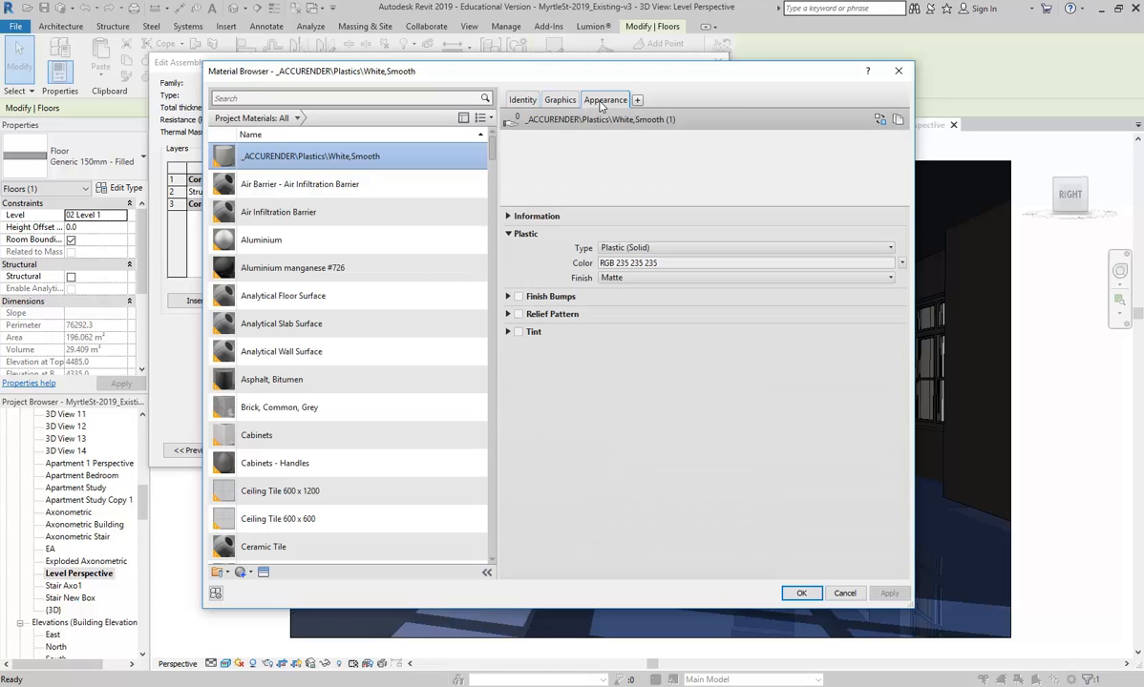
click(637, 100)
click(561, 99)
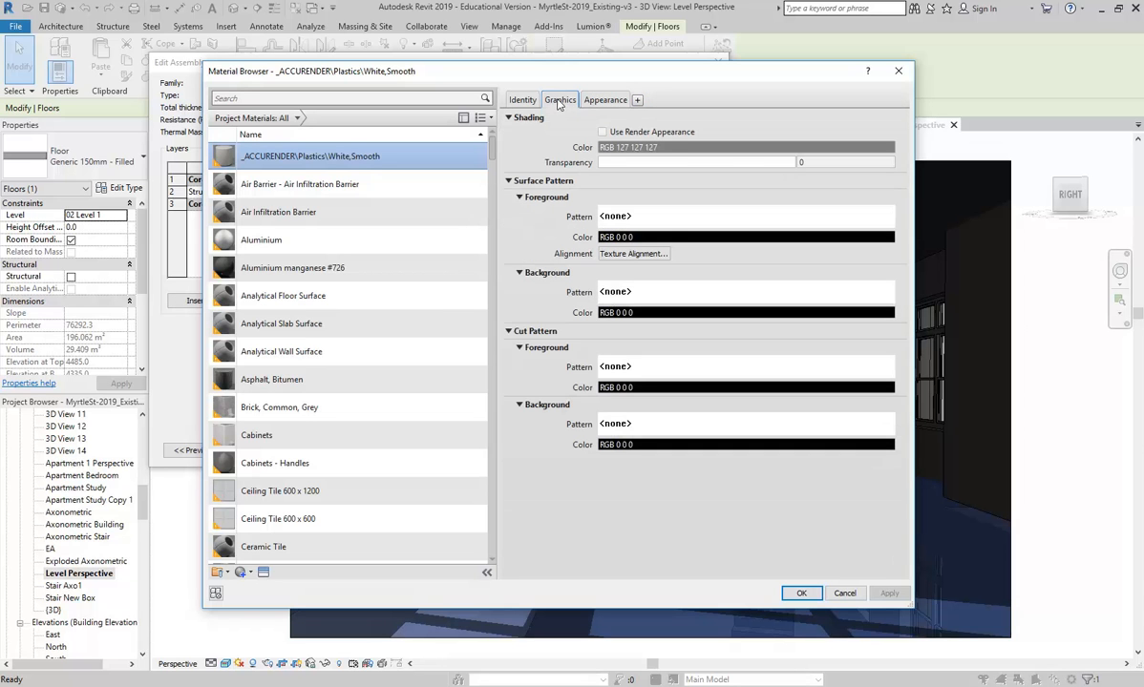
click(599, 100)
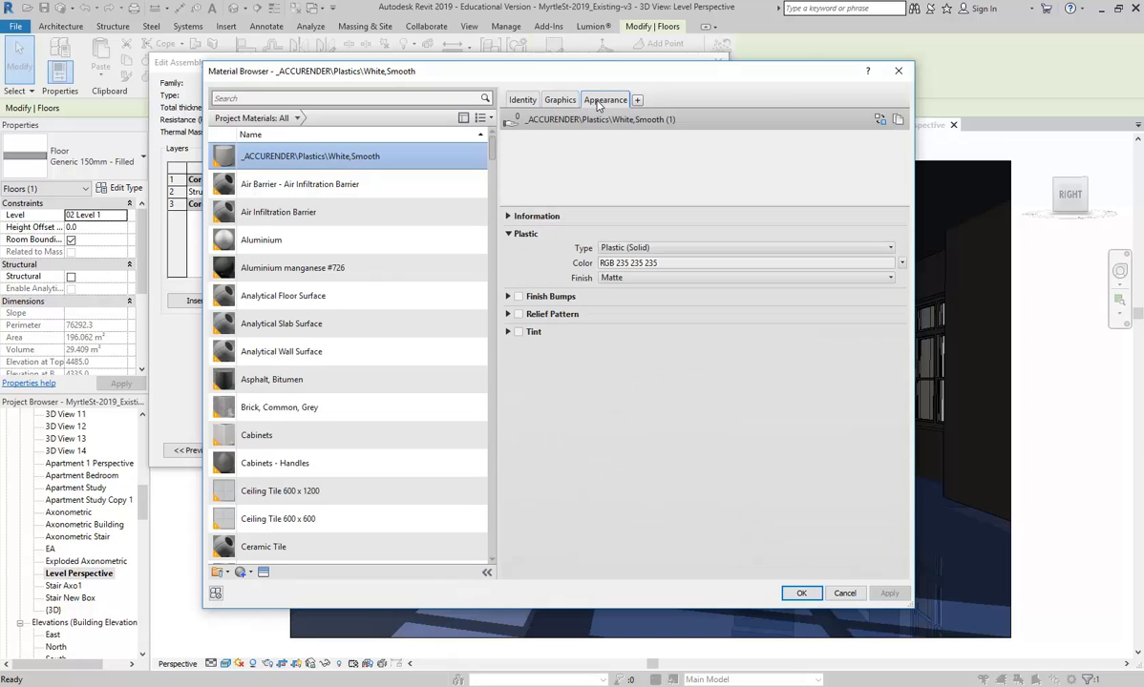
- Open the surface foreground pattern choices for the _ACCURENDER\Plastics\White,Smooth material and switch them from drafting to model patterns
click(559, 100)
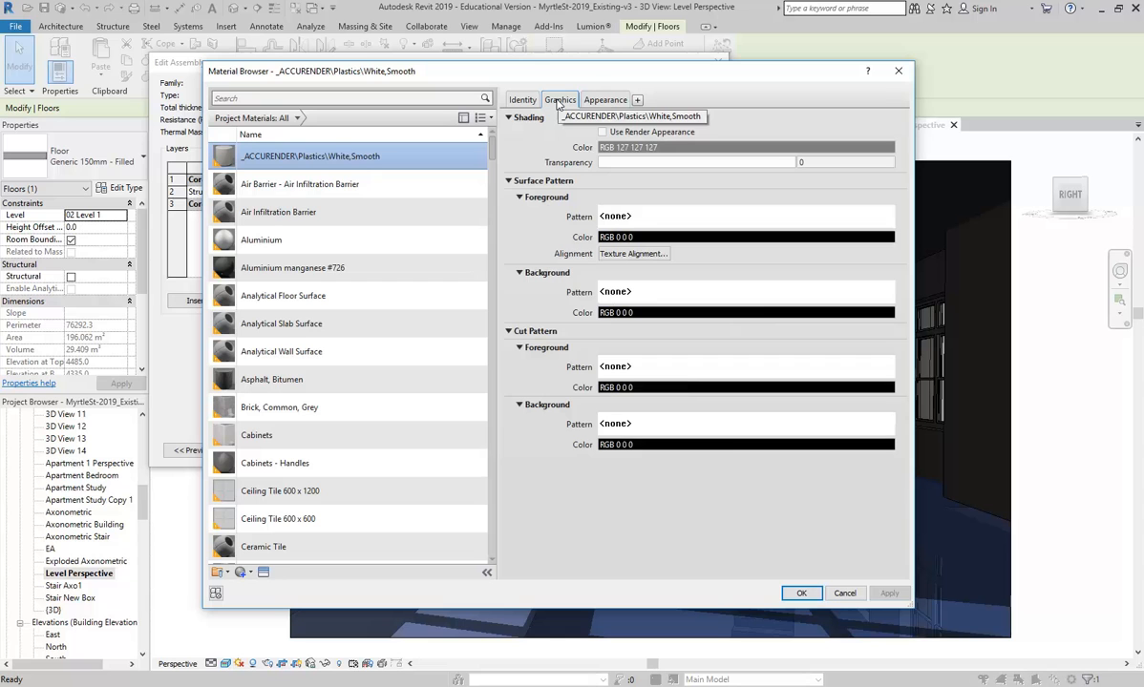
click(620, 219)
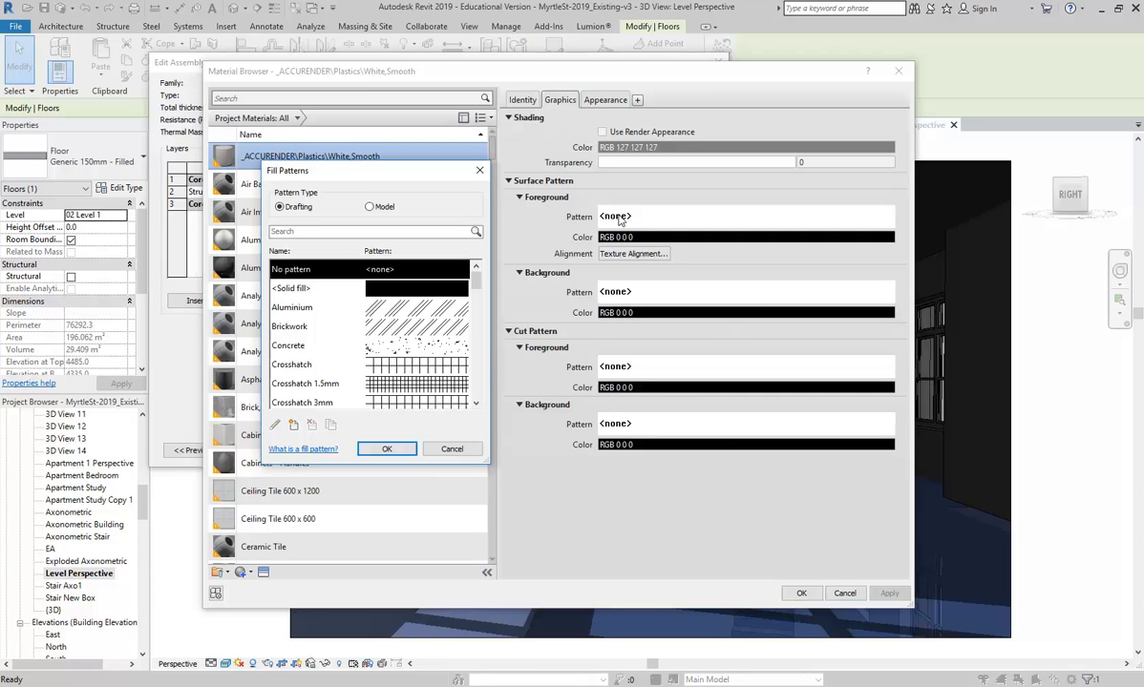
drag(475, 281, 475, 325)
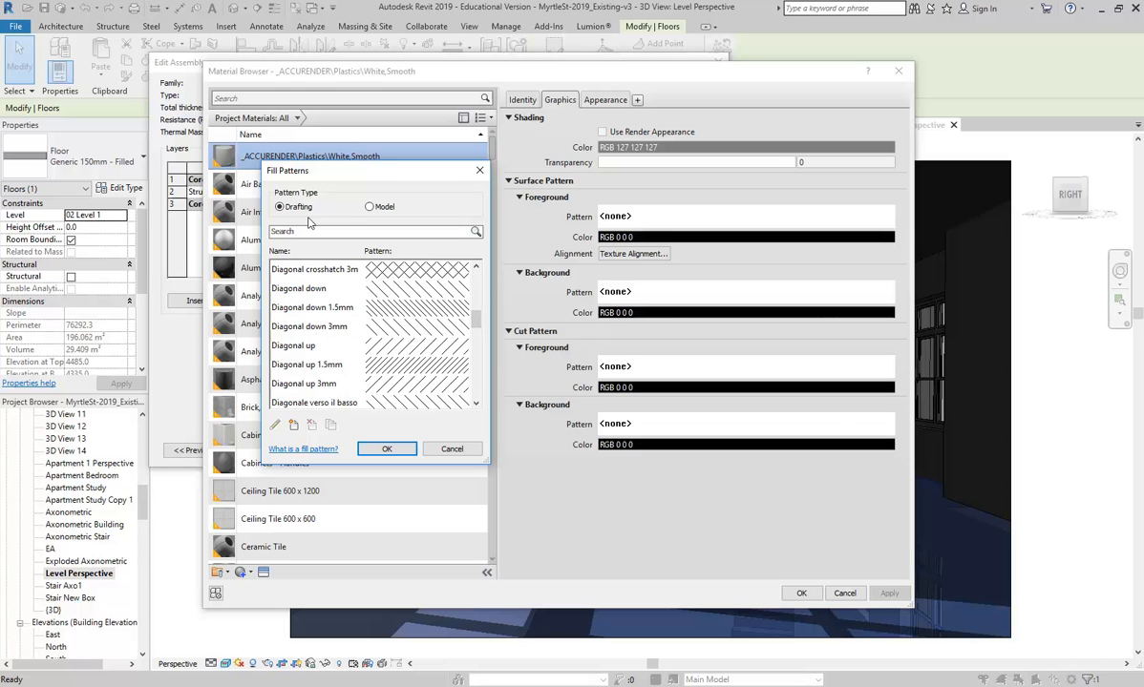
click(370, 207)
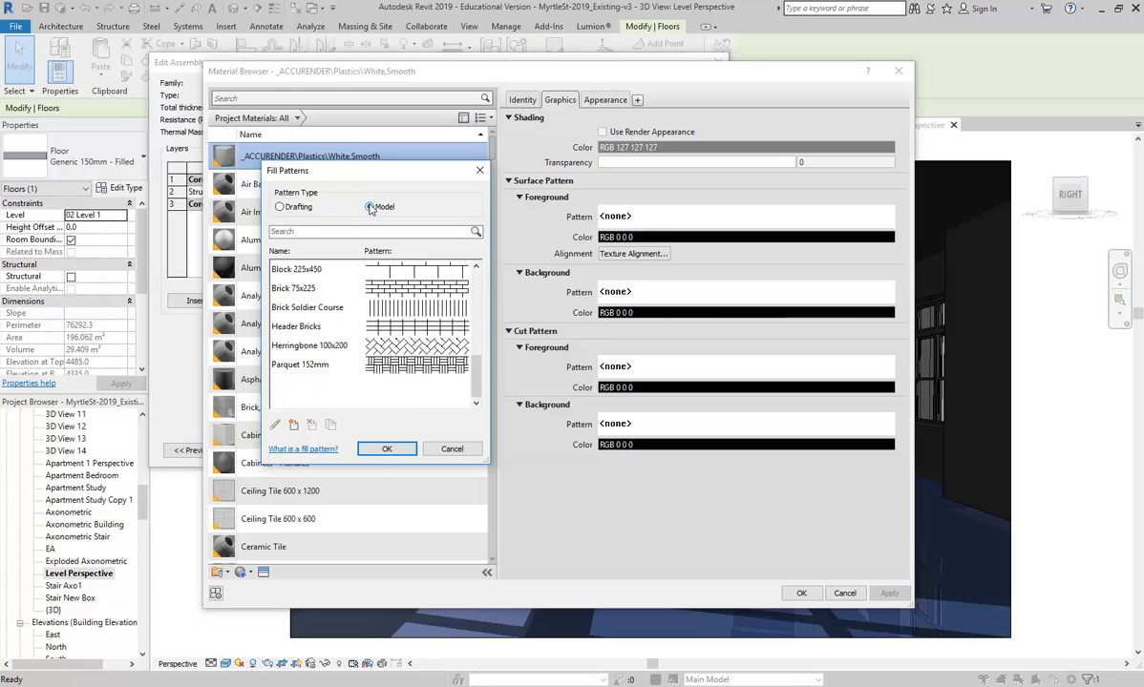
mouse_move(476, 391)
mouse_down()
mouse_move(478, 275)
mouse_move(478, 392)
mouse_up()
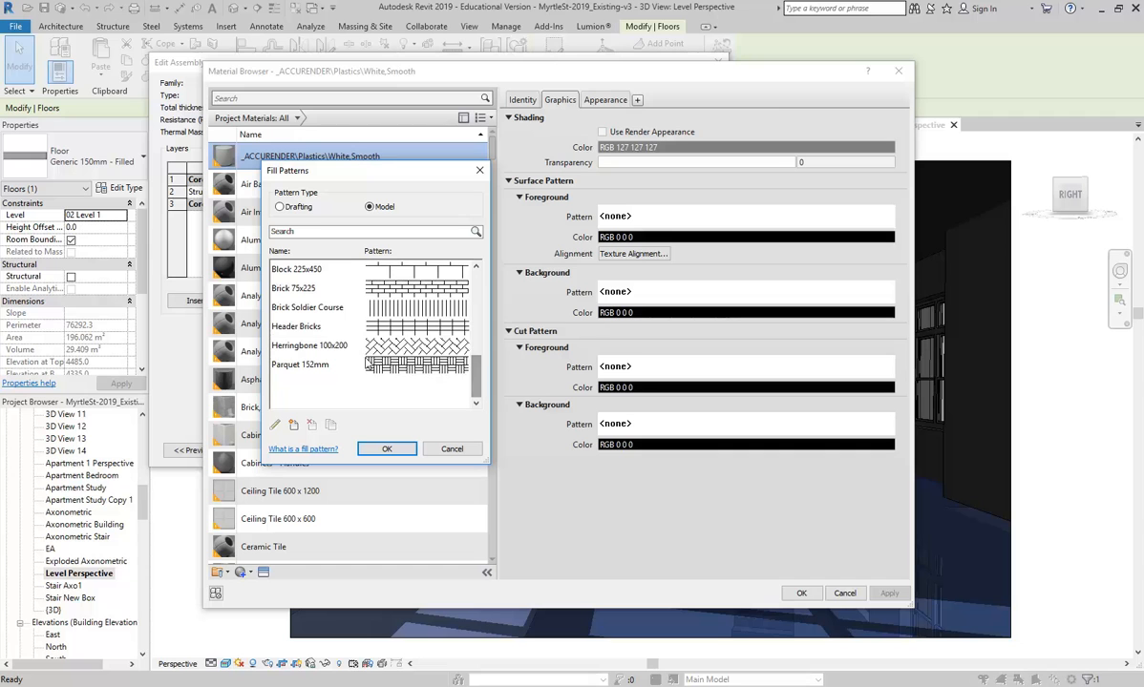
- Compare the brick, herringbone and parquet model patterns and assign Herringbone 100x200 as the material's surface foreground pattern
click(332, 350)
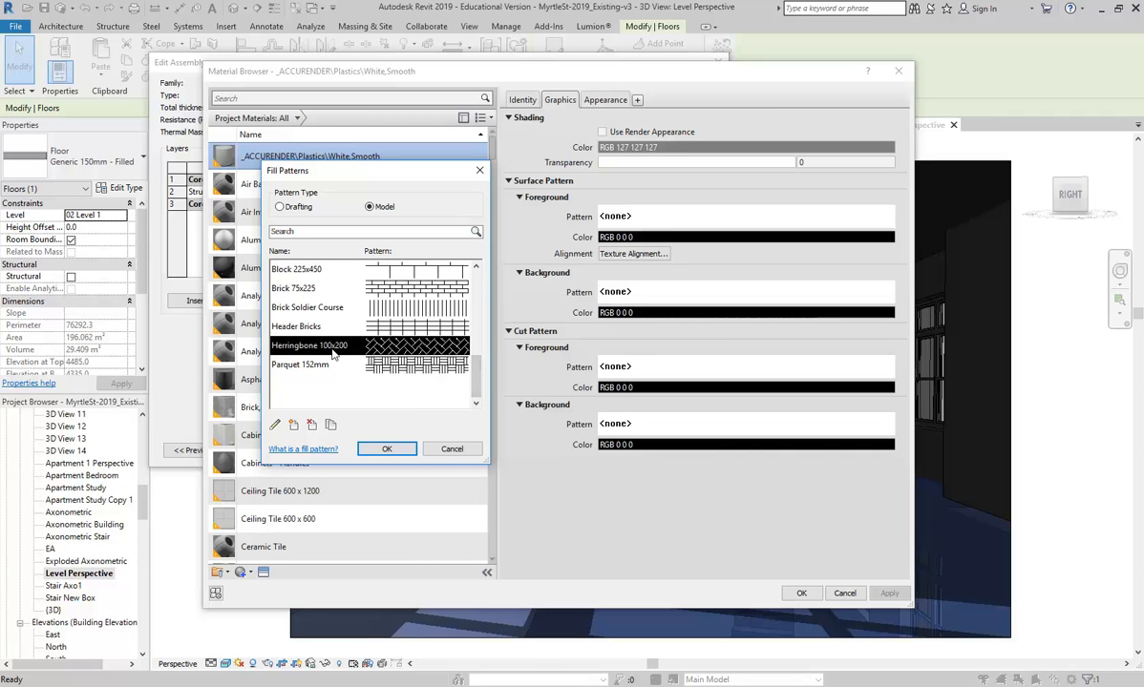
click(310, 366)
click(310, 347)
click(291, 361)
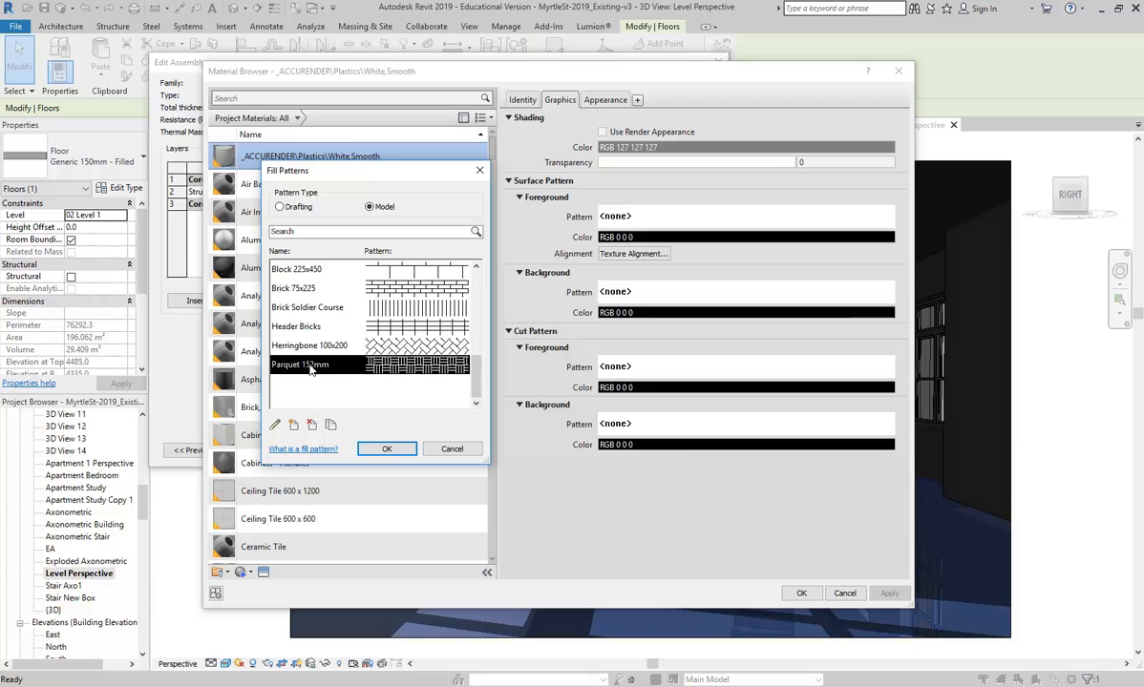
click(311, 307)
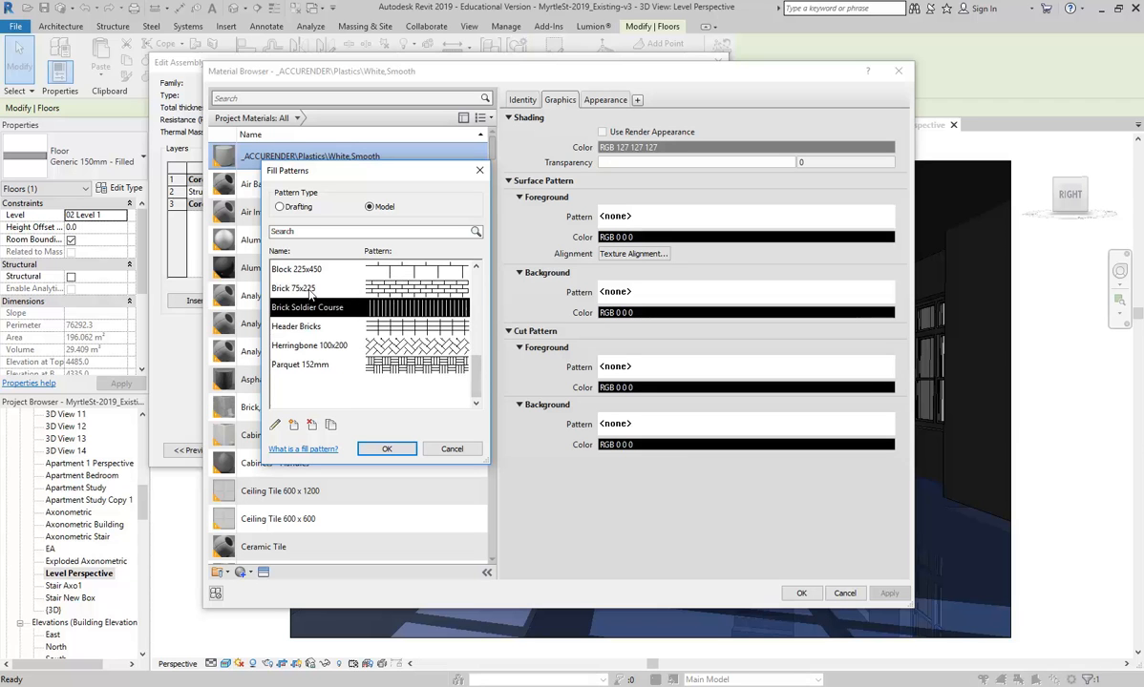
click(310, 291)
drag(486, 462, 700, 595)
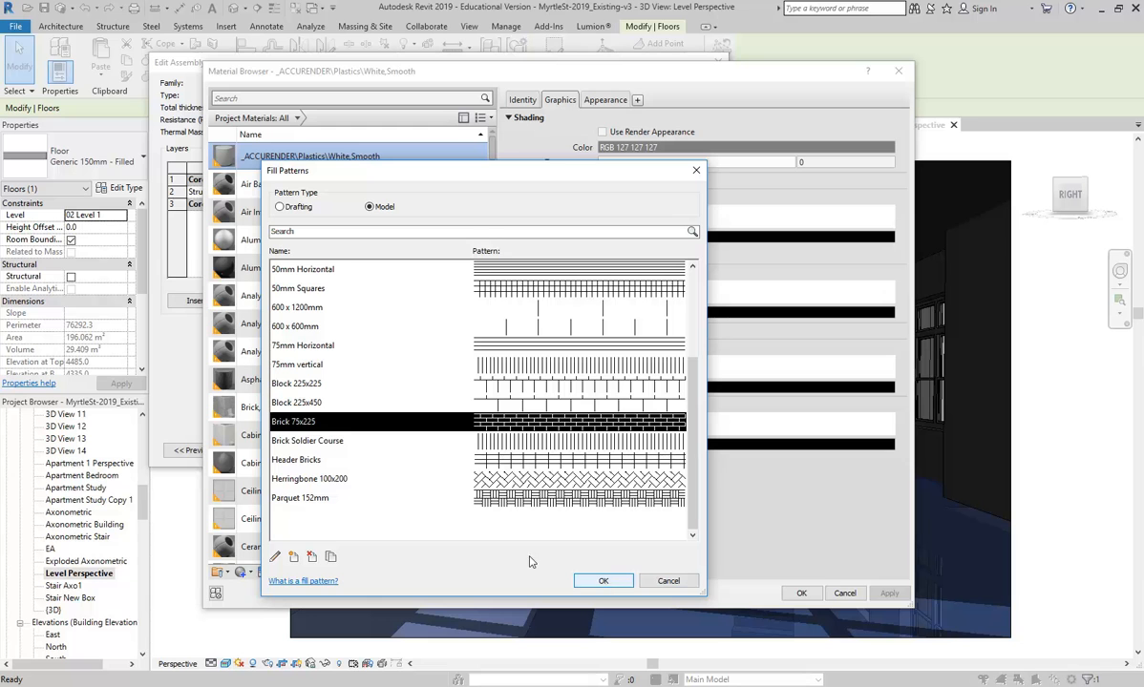
click(304, 478)
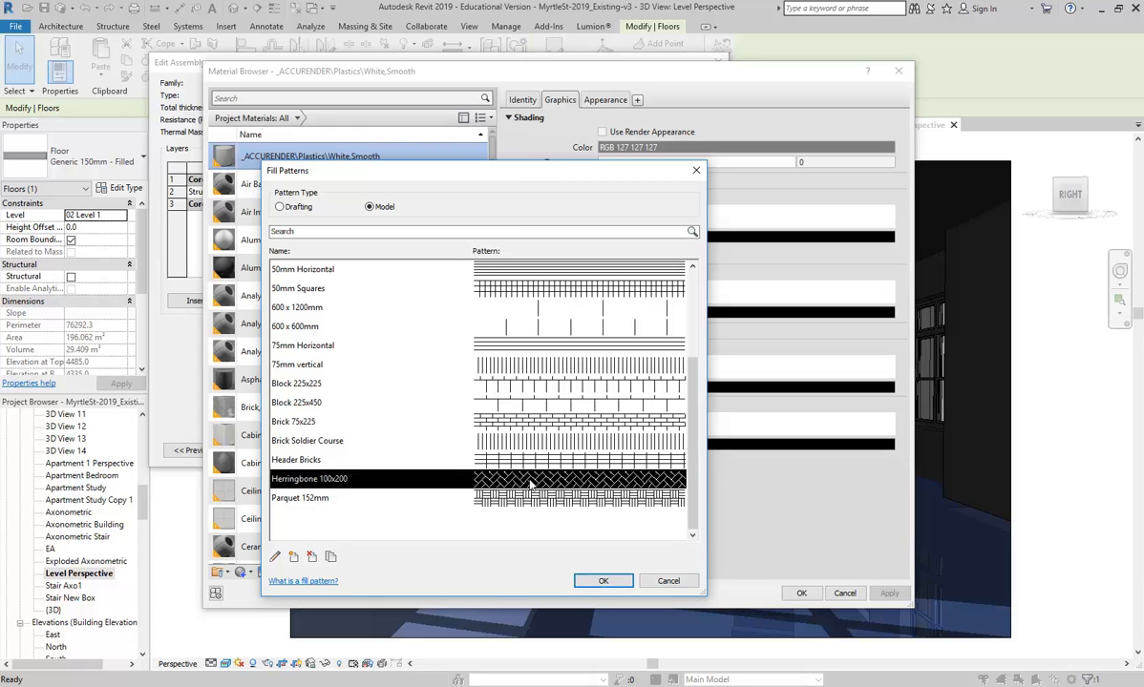
click(603, 582)
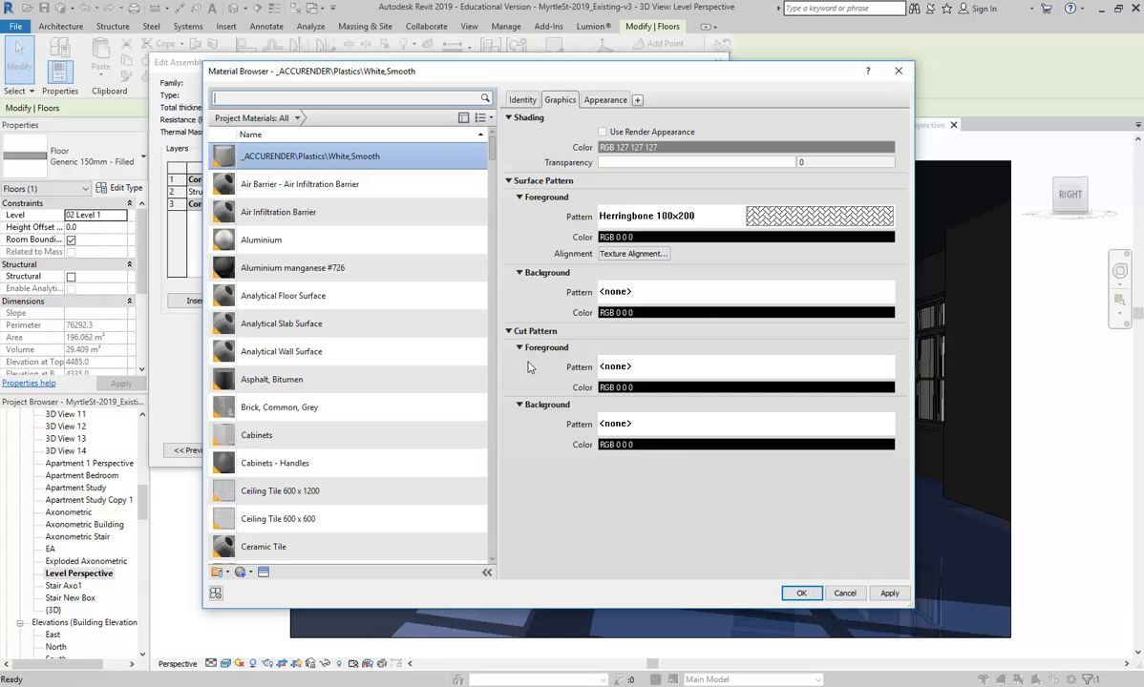
- Browse the drafting patterns for the material's cut foreground and assign the solid fill
click(621, 368)
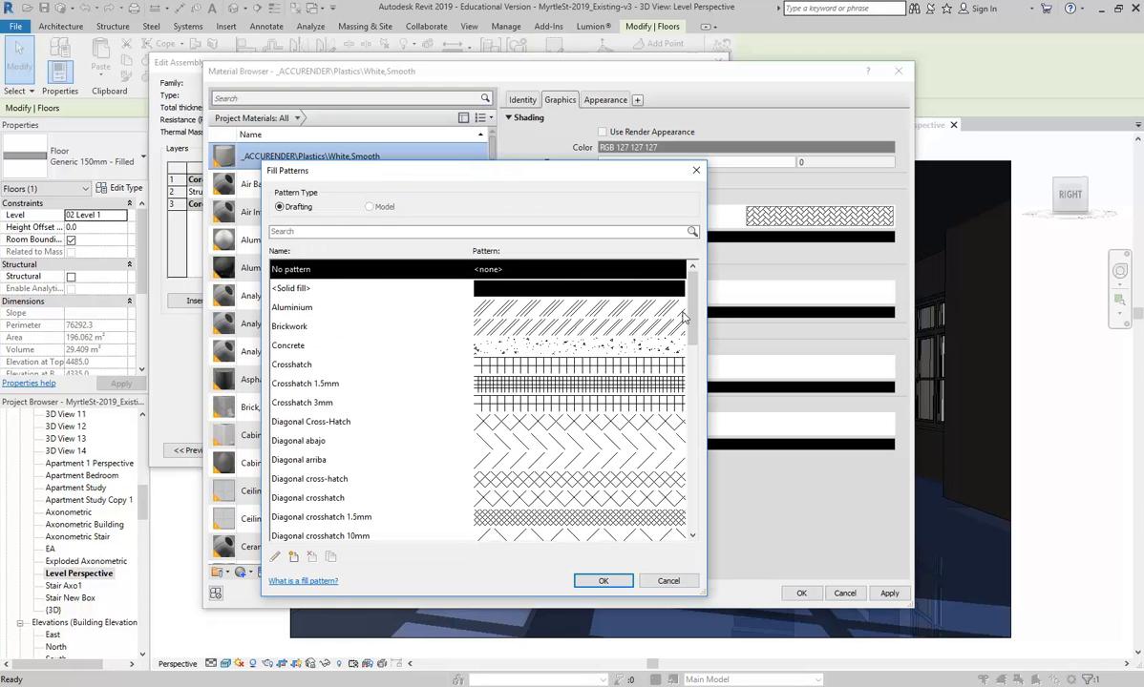
click(281, 327)
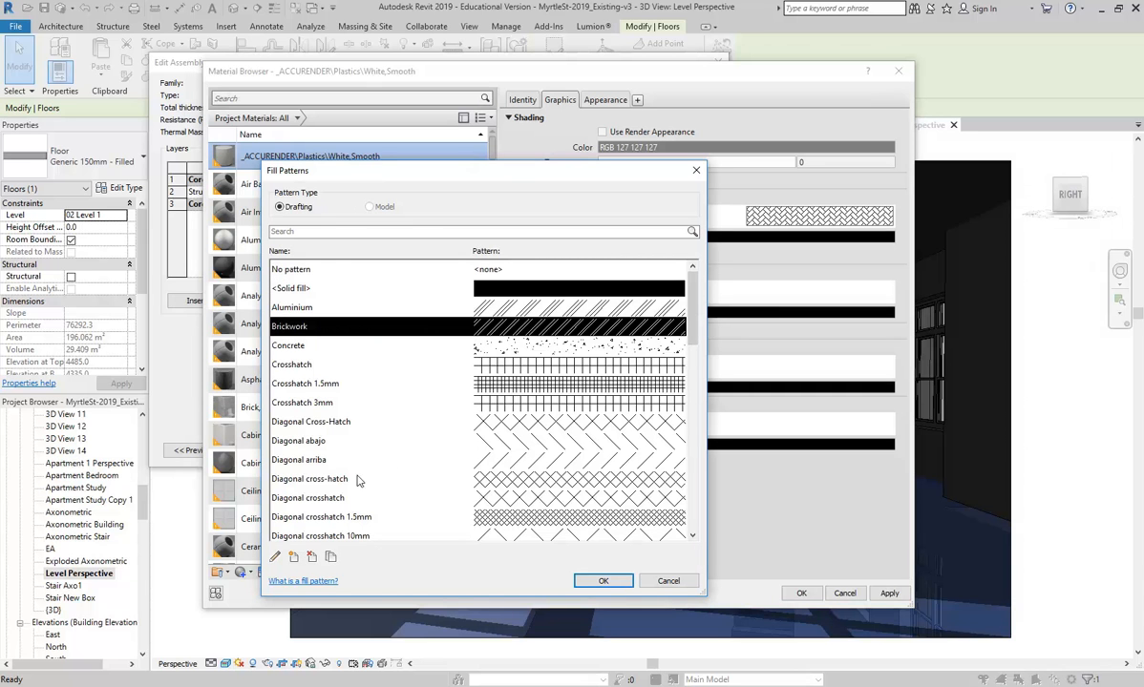
scroll(298, 464, down, 3)
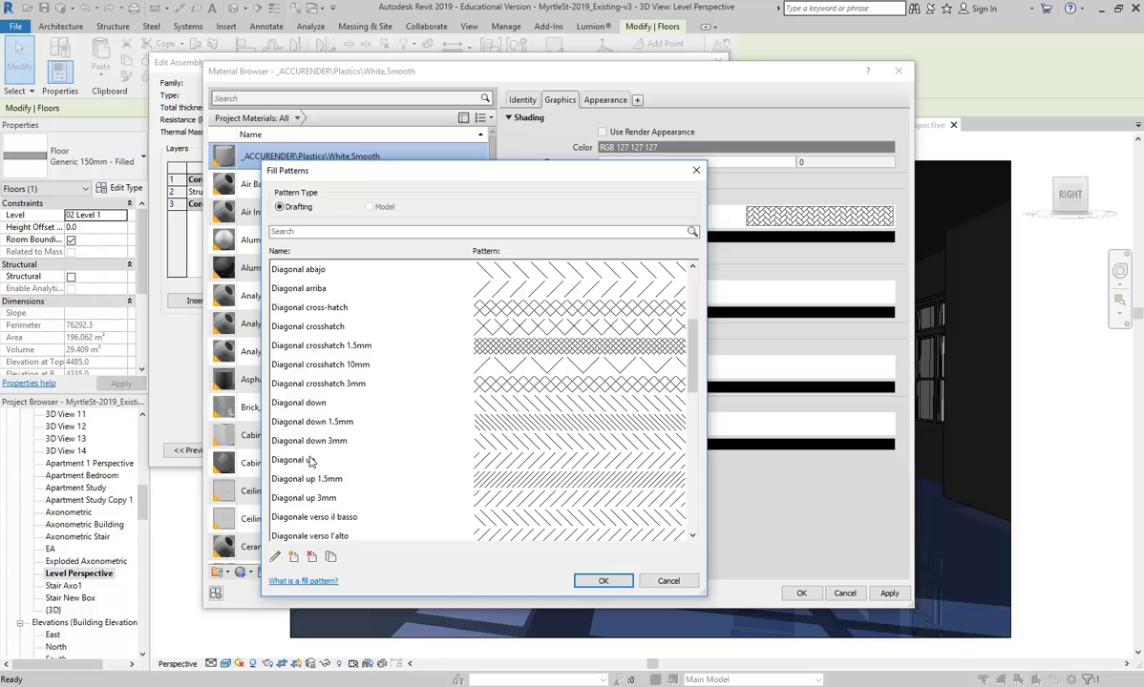
scroll(310, 462, down, 10)
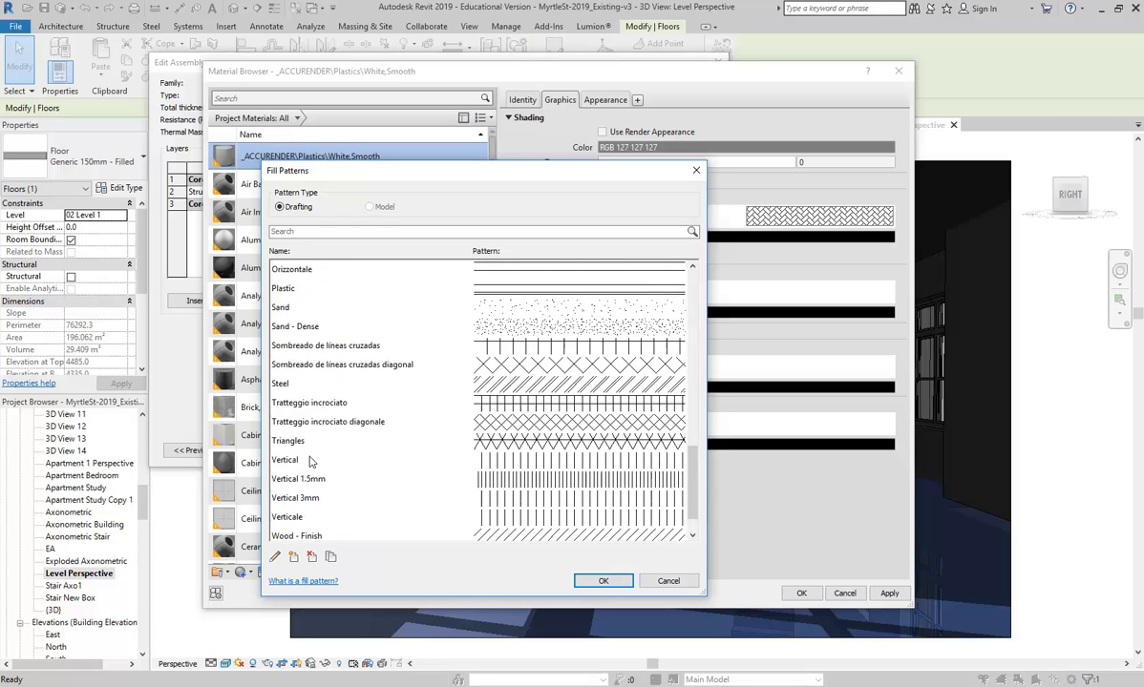
scroll(309, 462, up, 8)
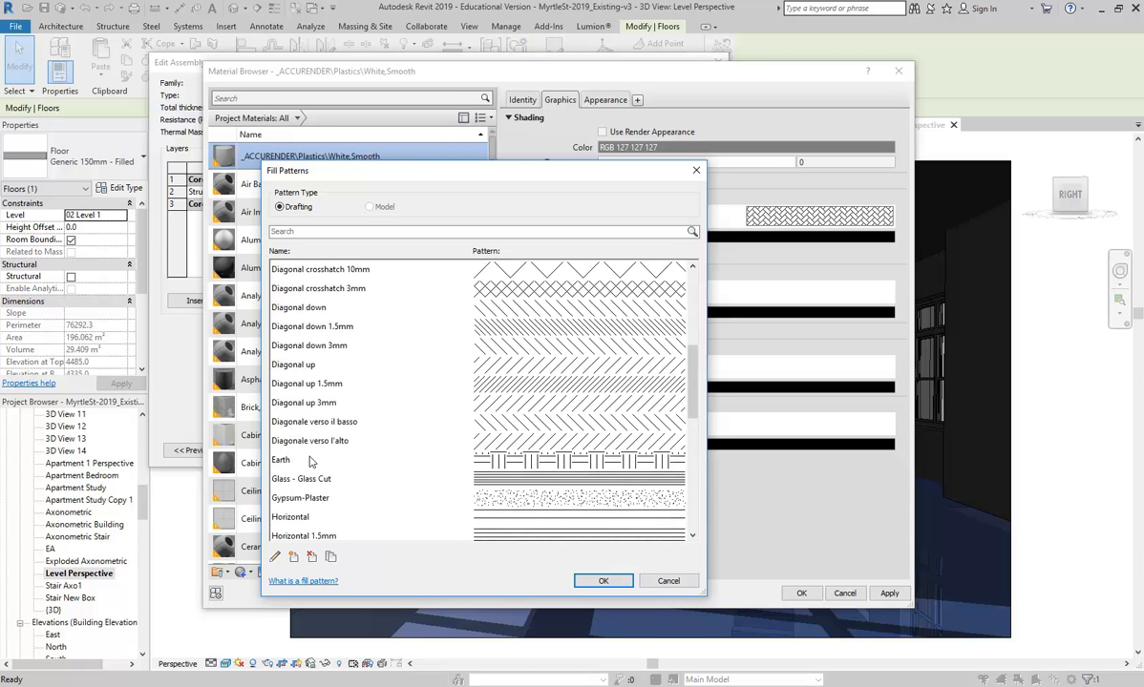
click(313, 442)
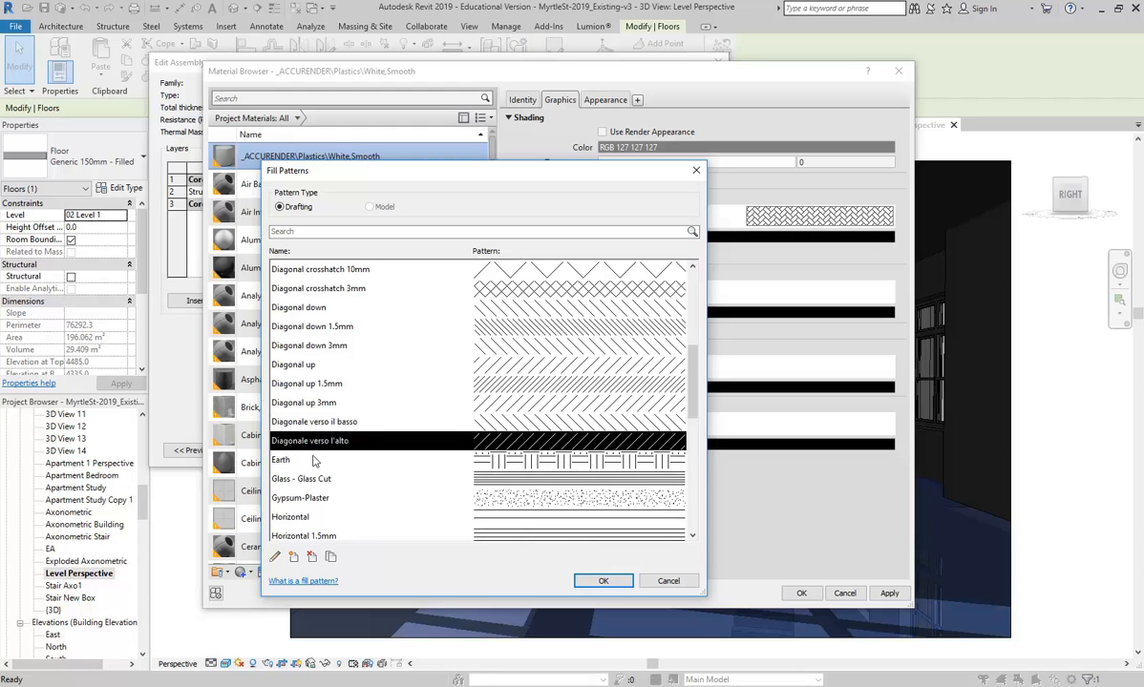
click(299, 459)
click(318, 480)
click(318, 498)
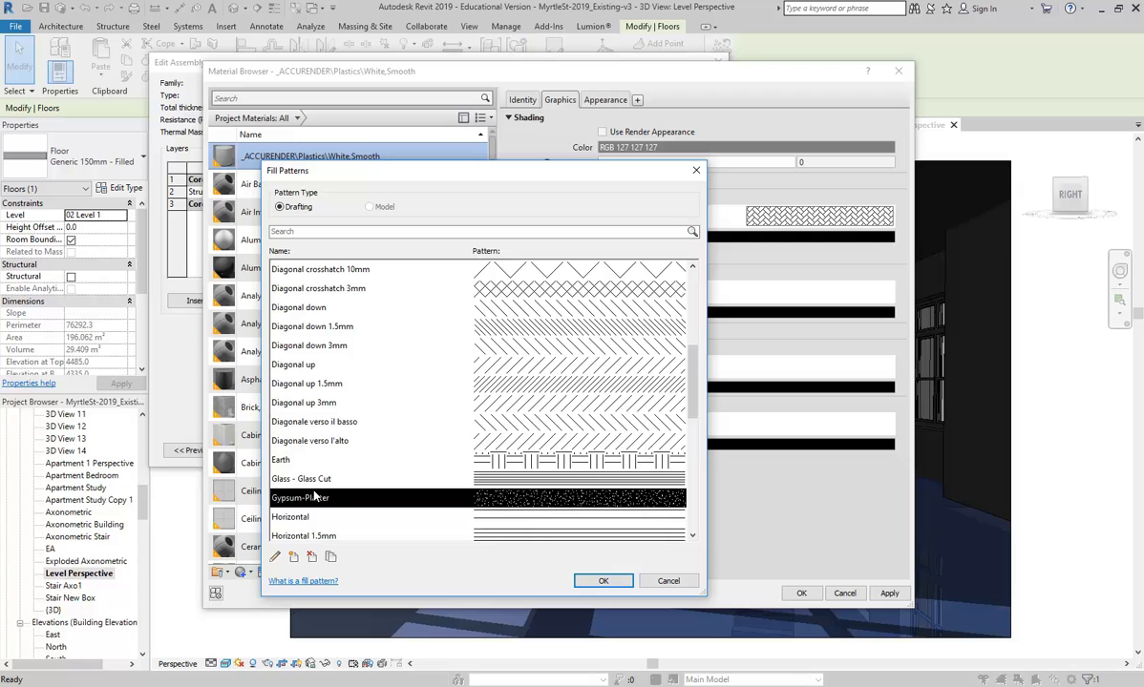
scroll(315, 496, up, 5)
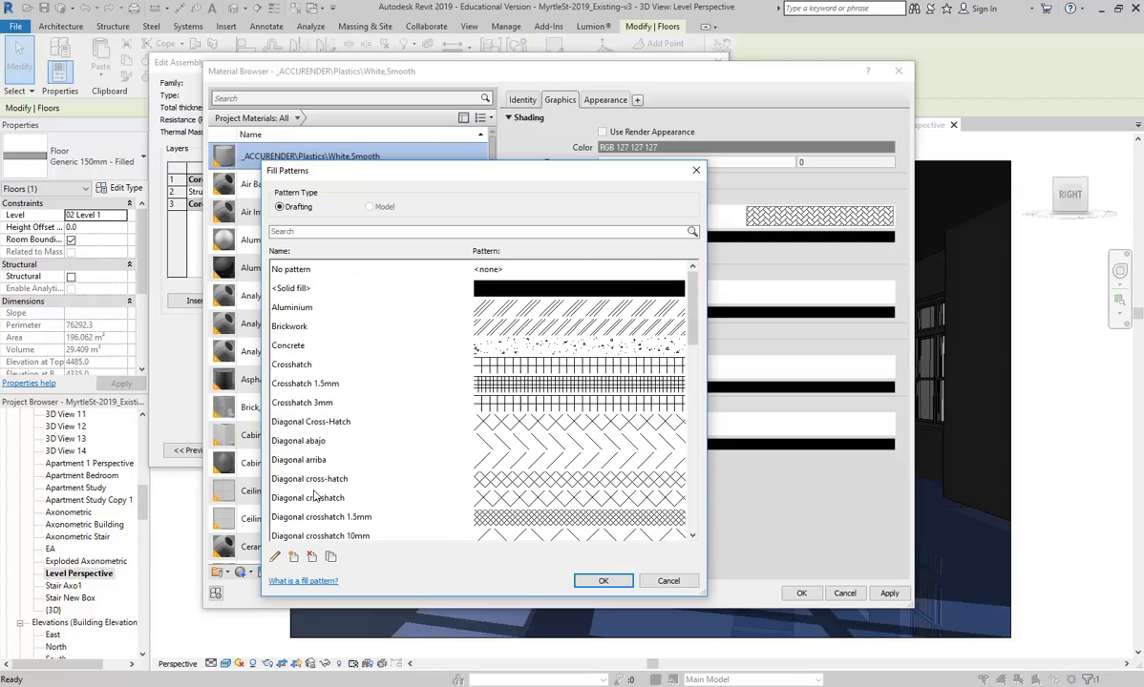
click(291, 289)
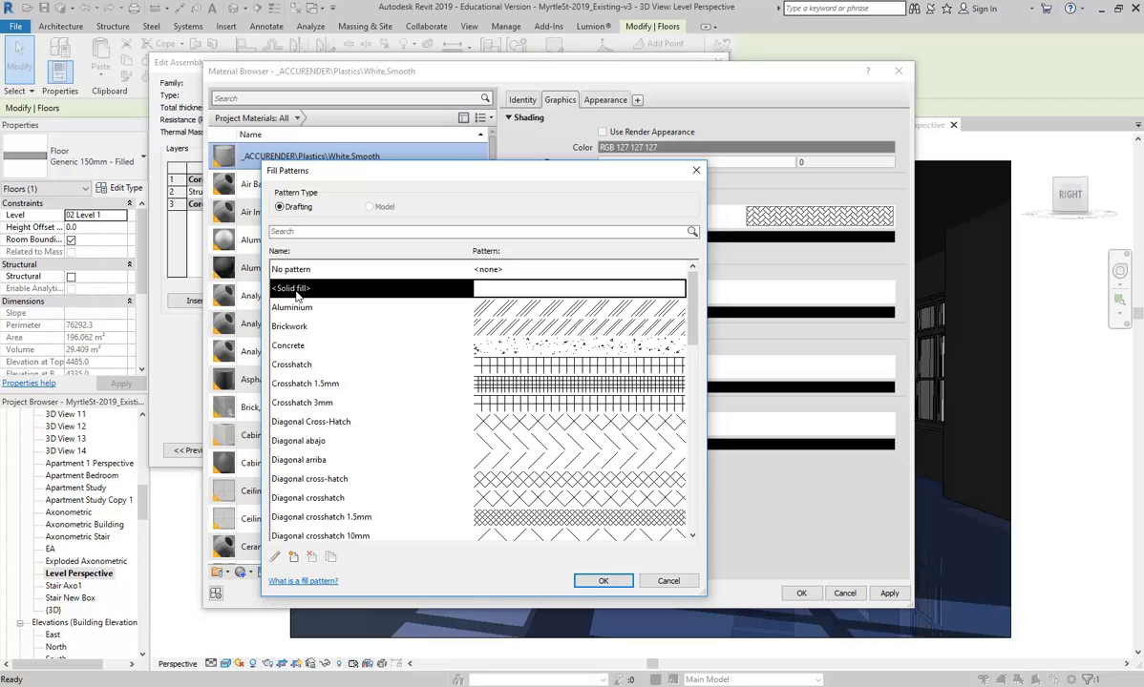
click(603, 581)
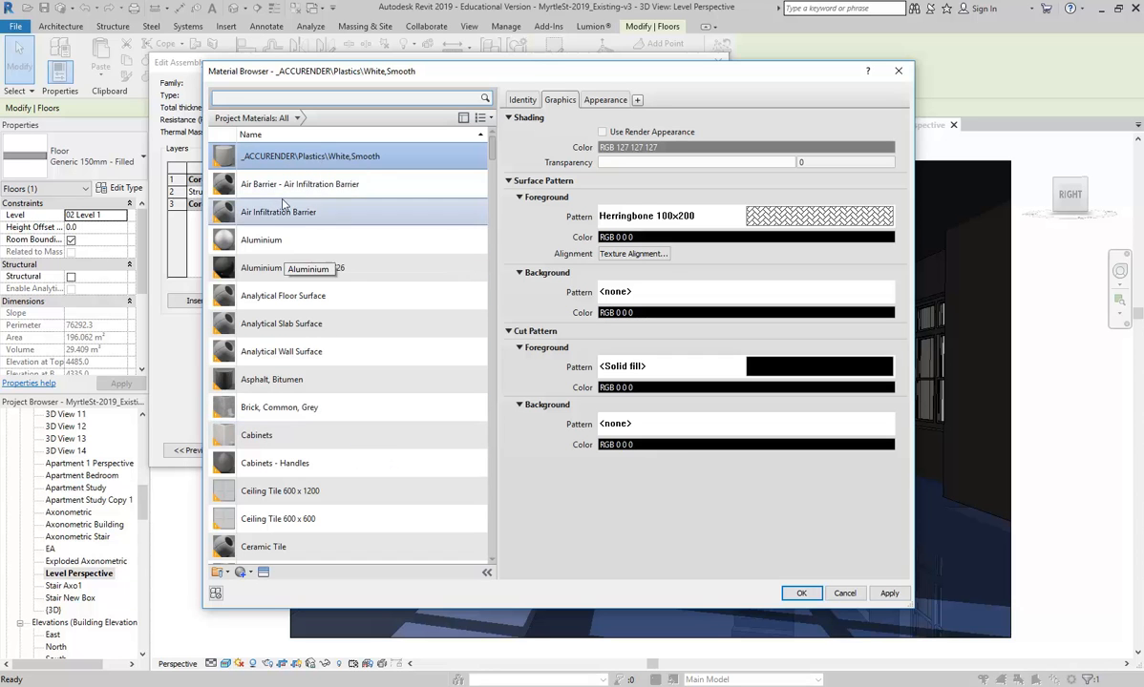
- Rename the _ACCURENDER\Plastics\White,Smooth material as Tile Heringbone
right_click(282, 154)
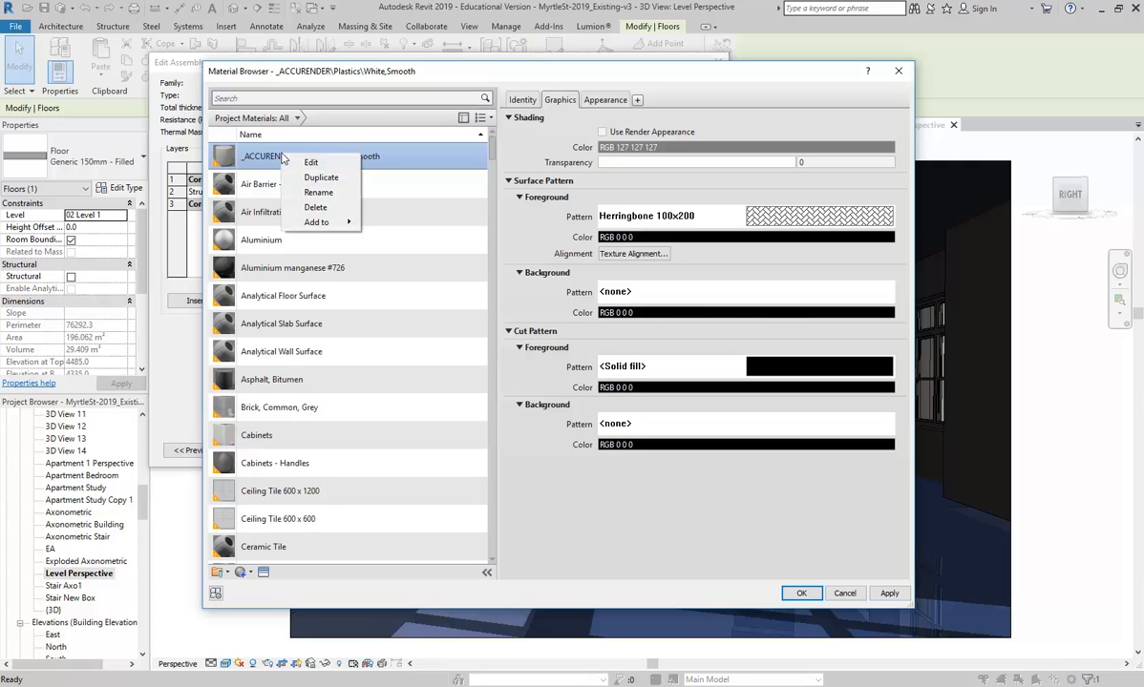
click(318, 193)
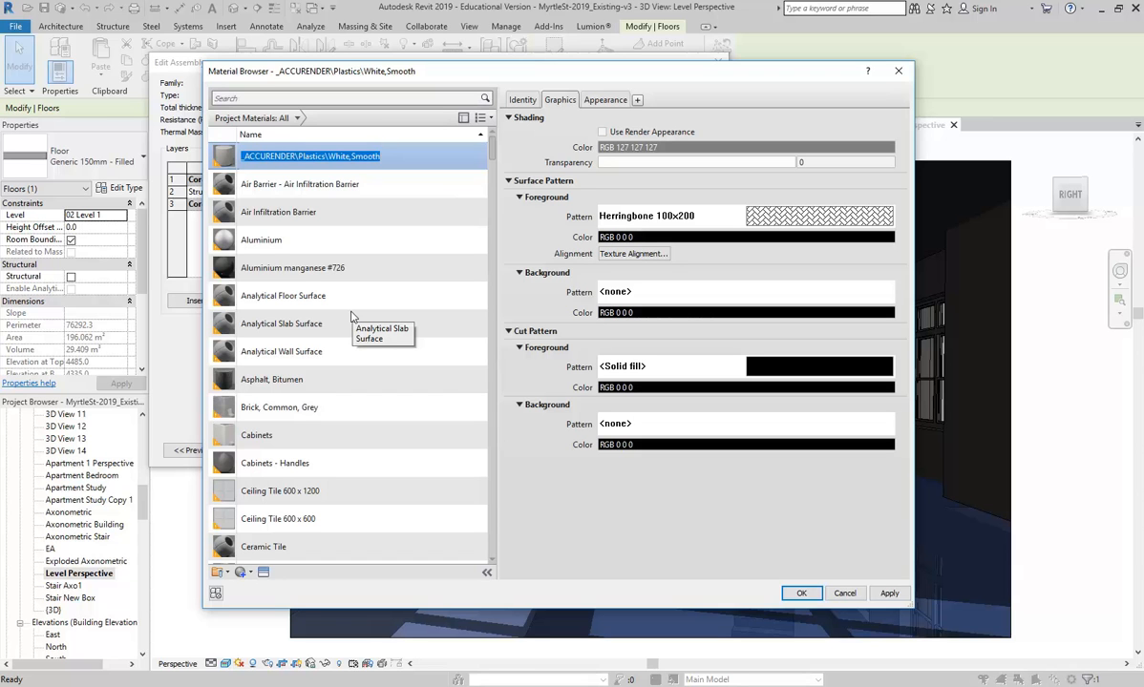
text(T)
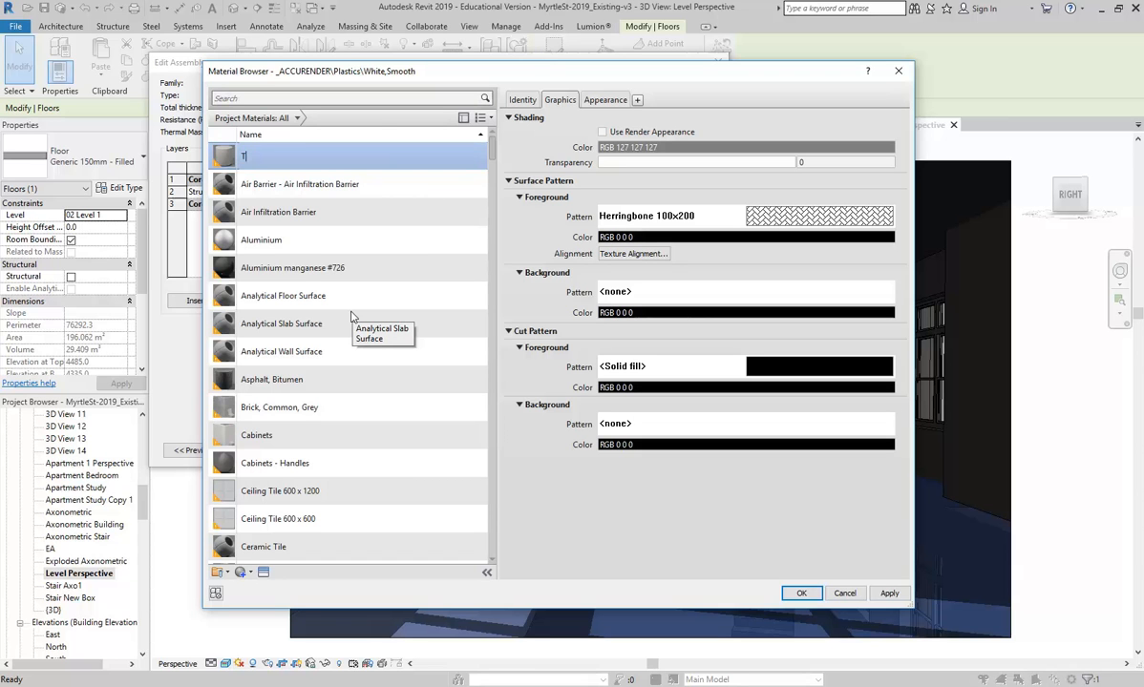
key(BackSpace)
text(Tile Heringbone)
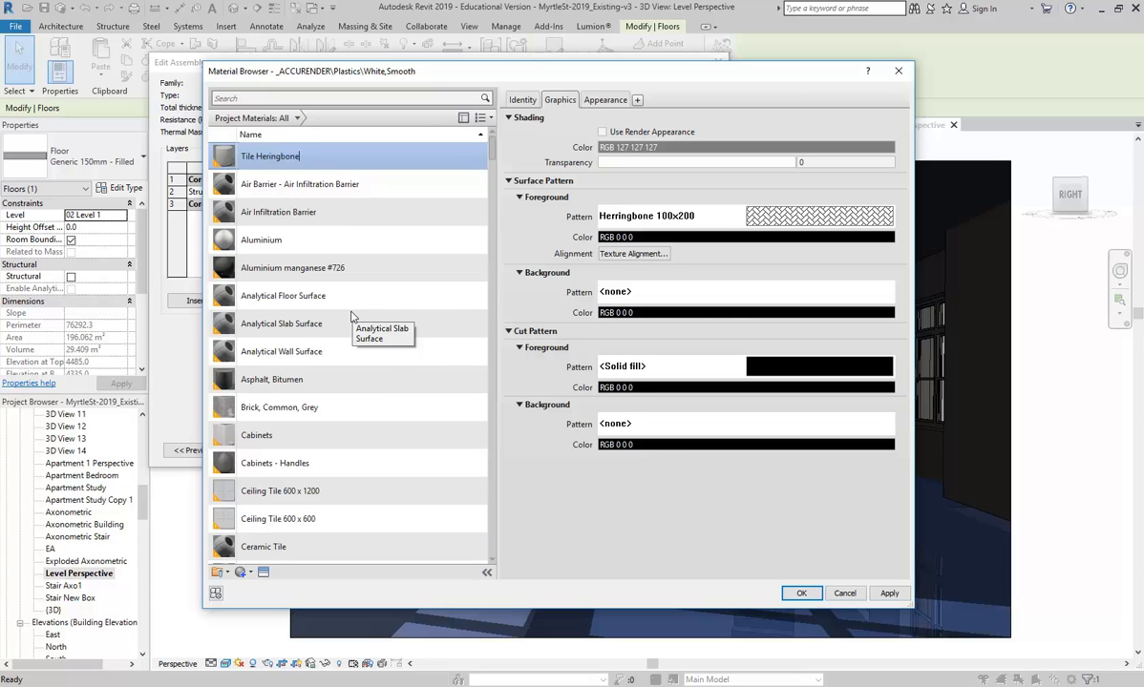
key(Return)
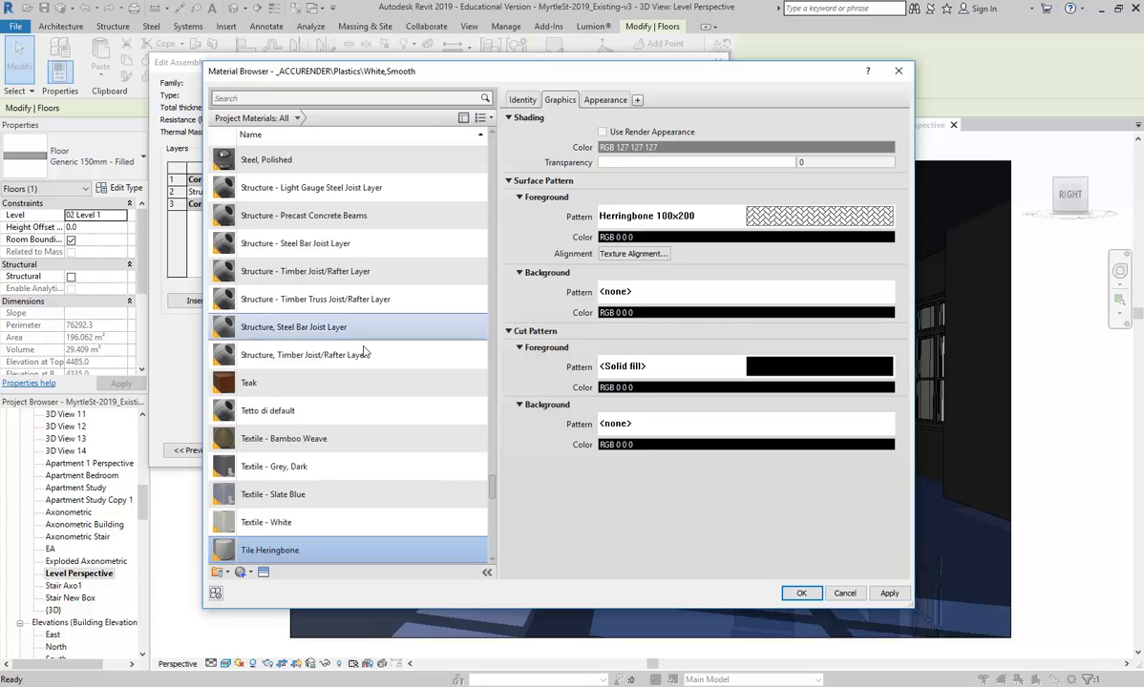
- Duplicate the Tile Heringbone material and name the copy Tile Heringbone1
click(623, 101)
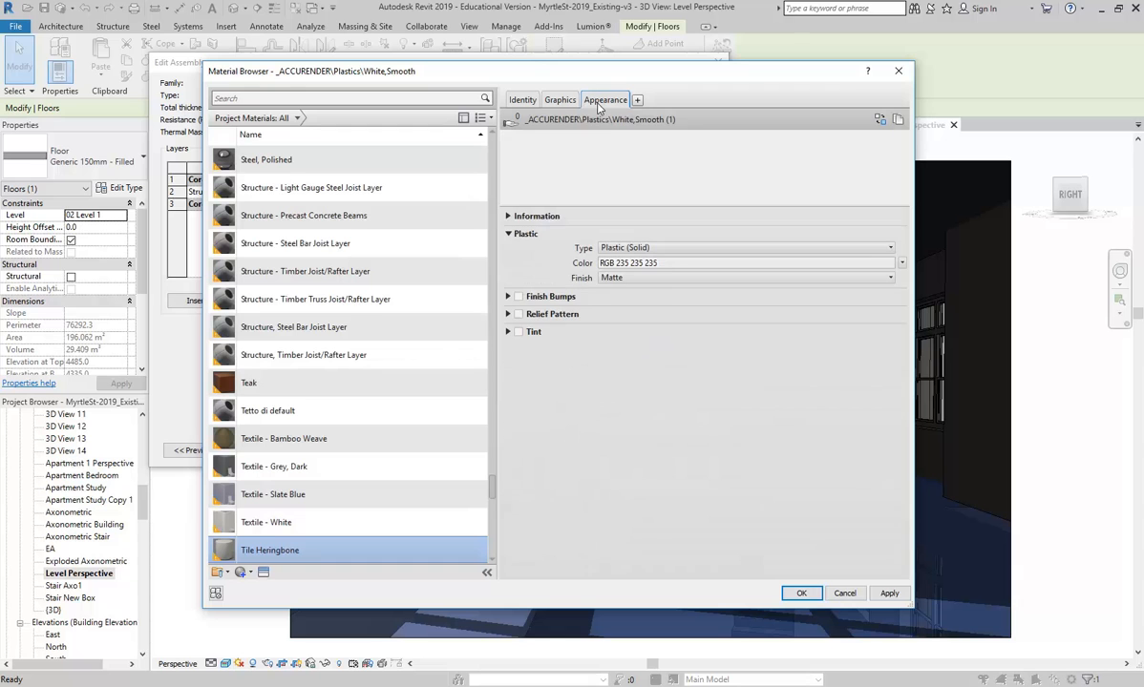
click(562, 103)
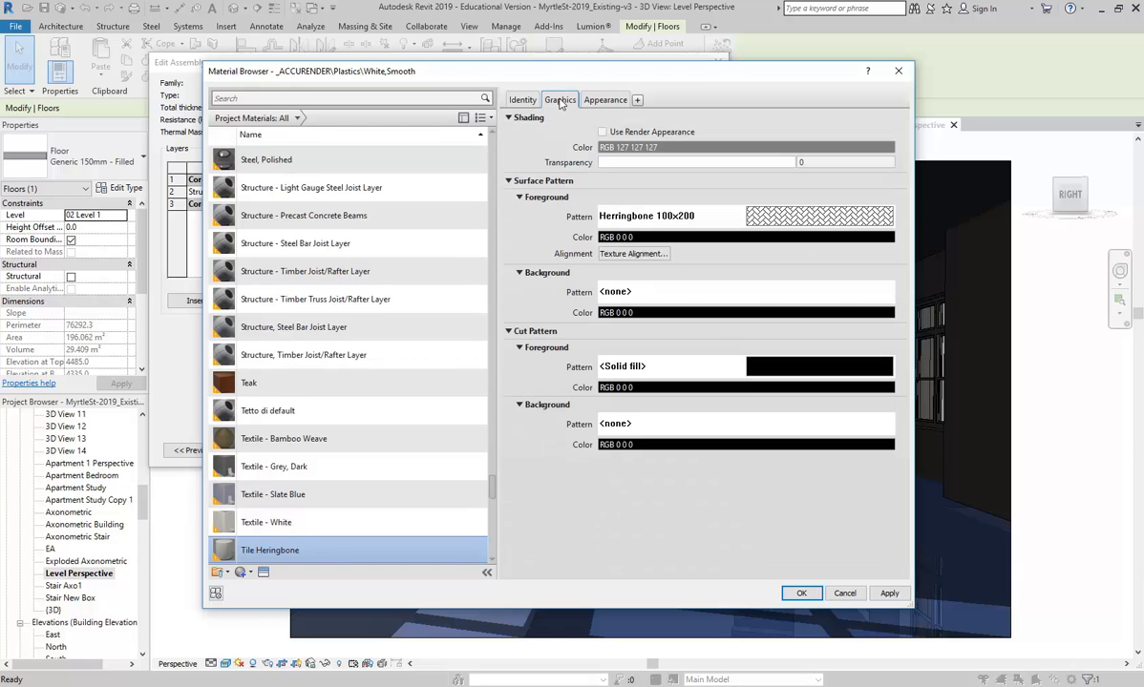
right_click(253, 556)
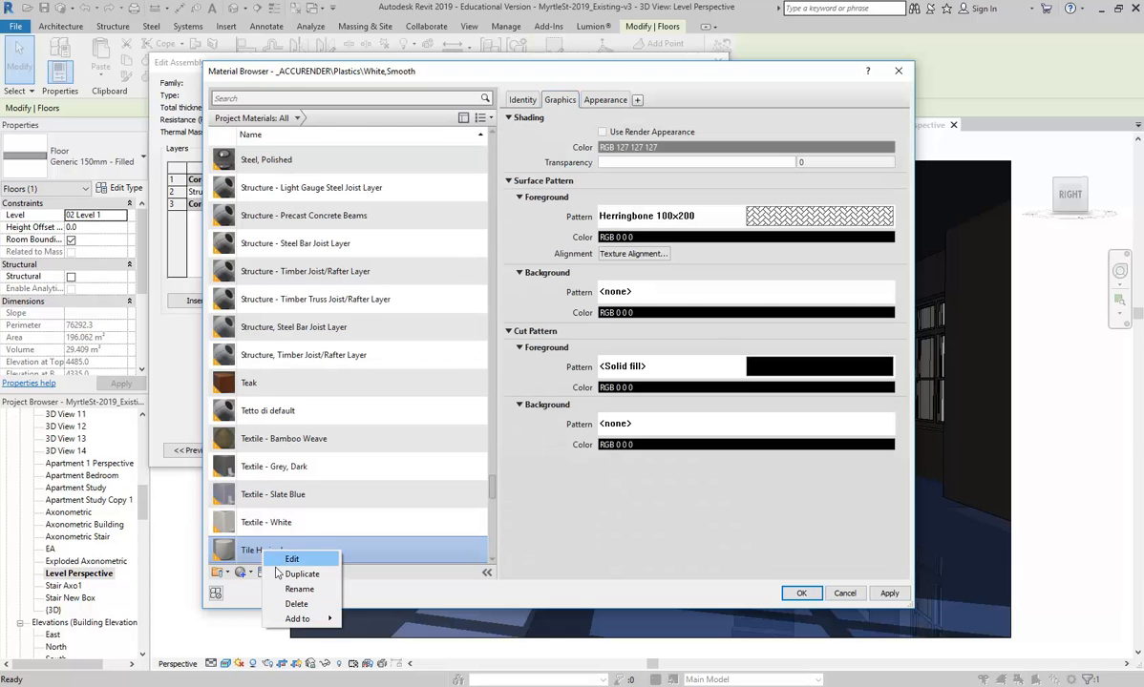
click(285, 574)
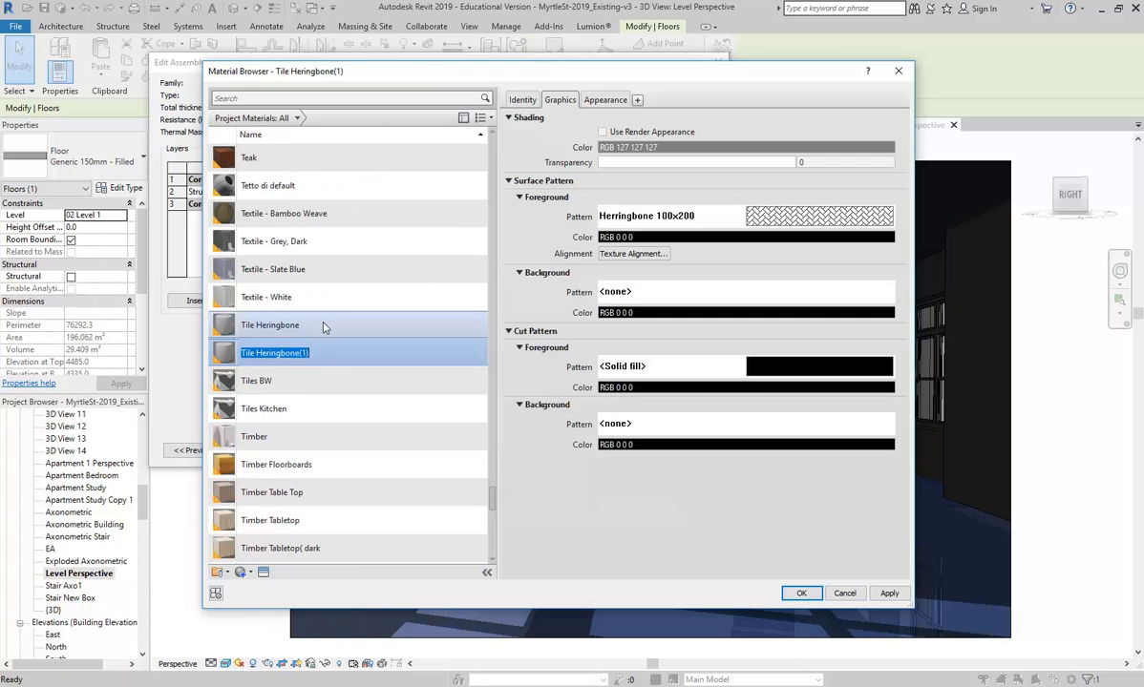
click(310, 354)
right_click(278, 358)
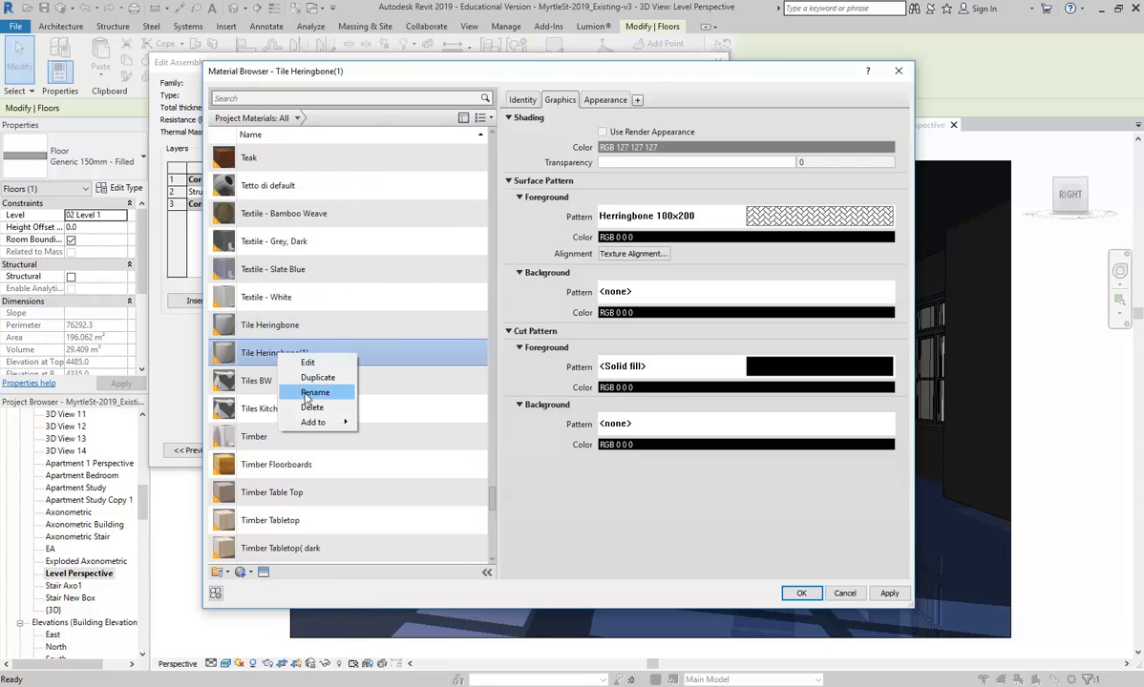
click(288, 380)
click(297, 353)
drag(297, 354, 320, 354)
key(BackSpace)
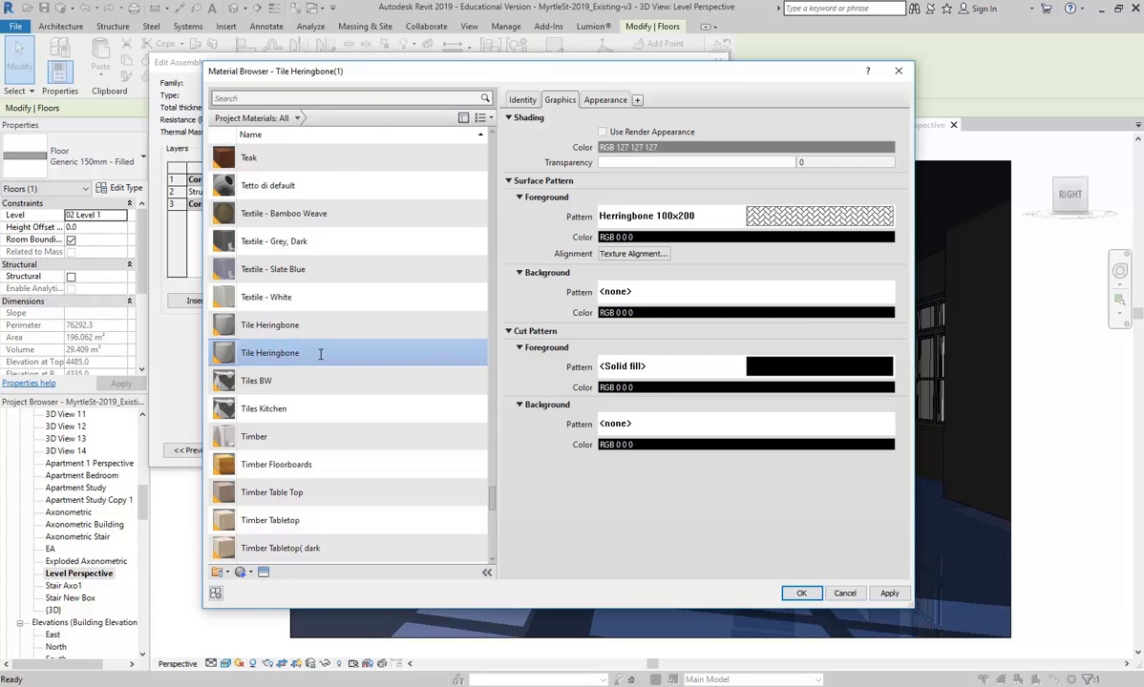
key(Return)
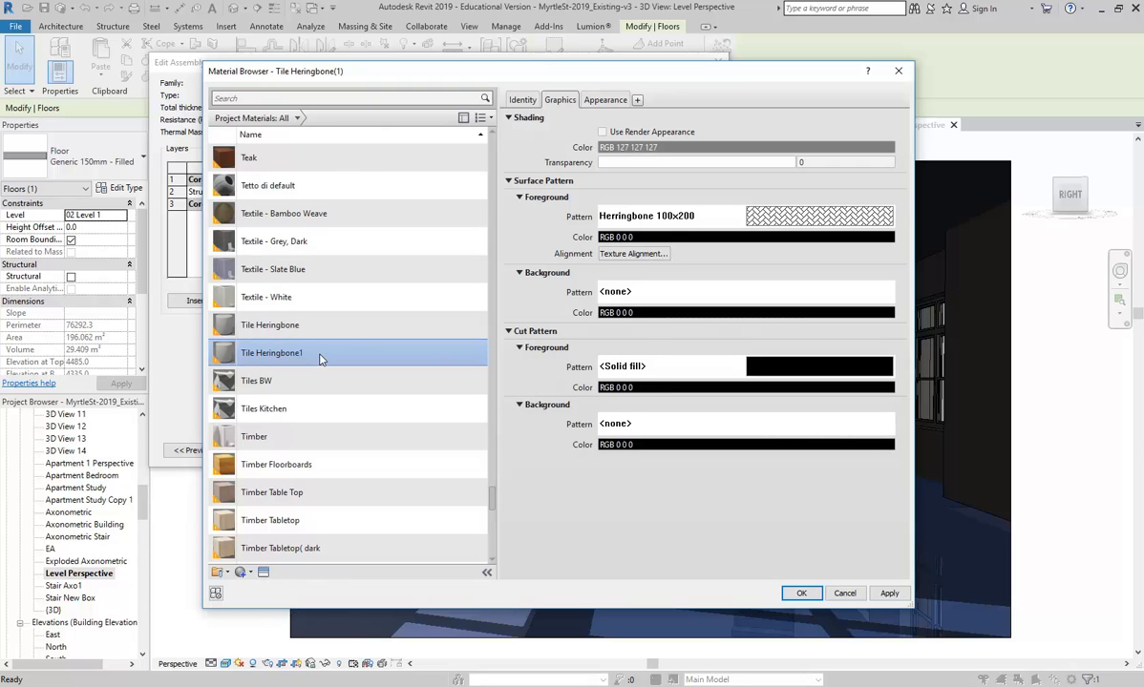
- Compare the graphics and appearance settings of the Tile Heringbone and Tile Heringbone1 materials
click(268, 325)
click(268, 353)
right_click(266, 354)
click(253, 348)
click(607, 101)
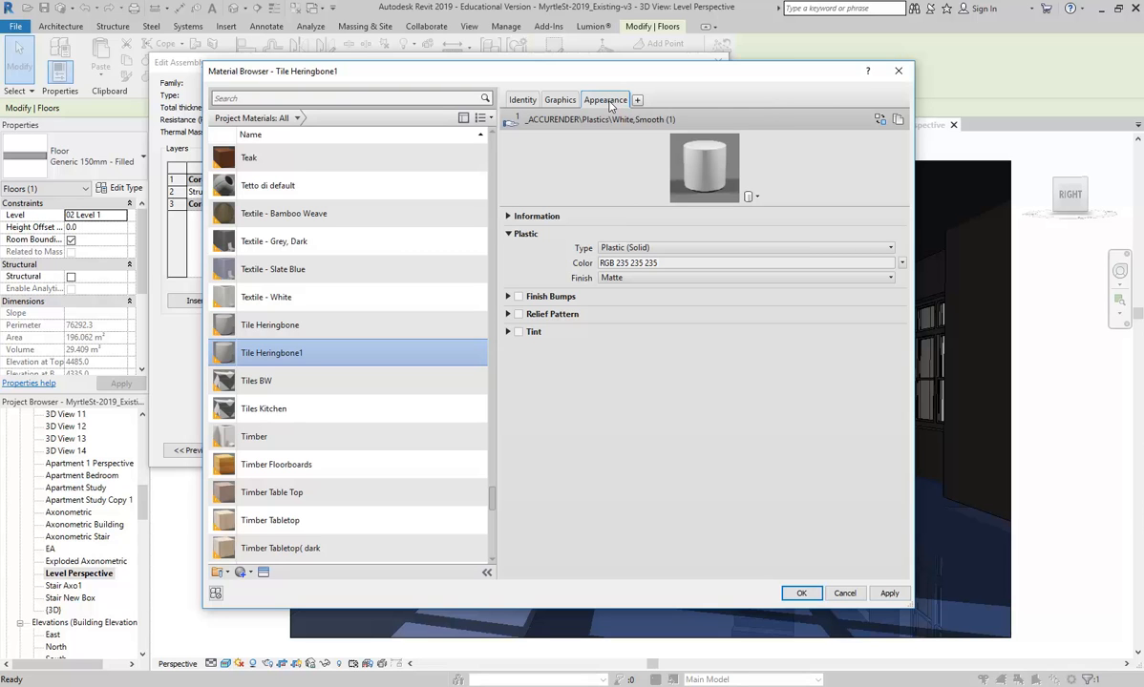
right_click(271, 357)
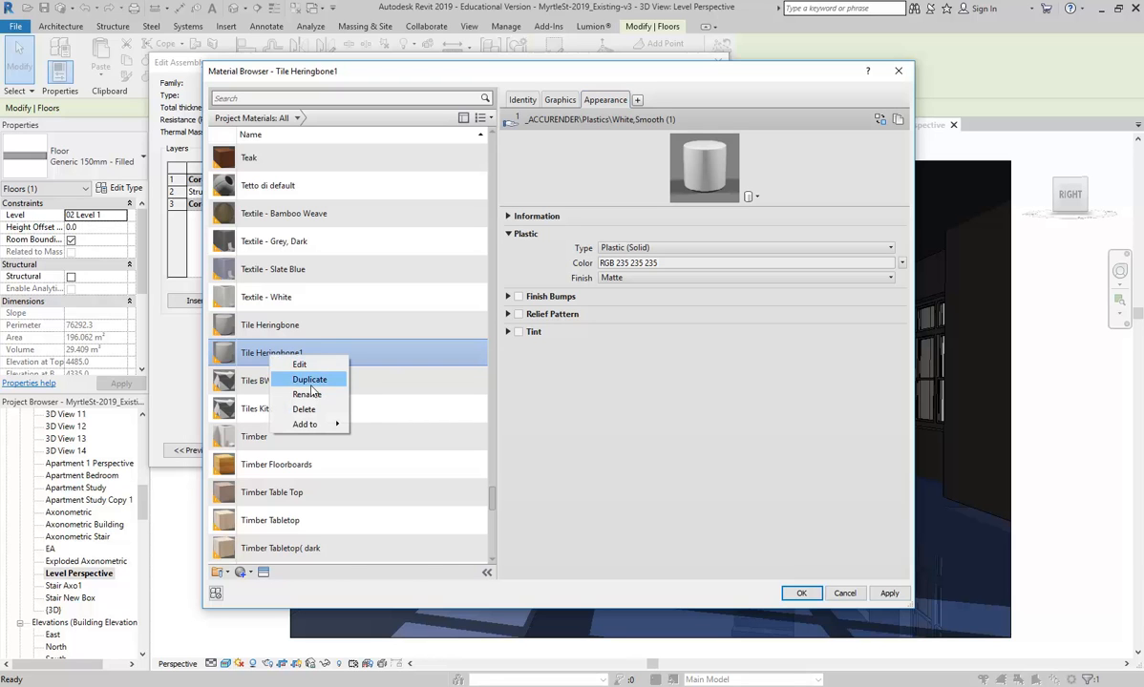
click(599, 96)
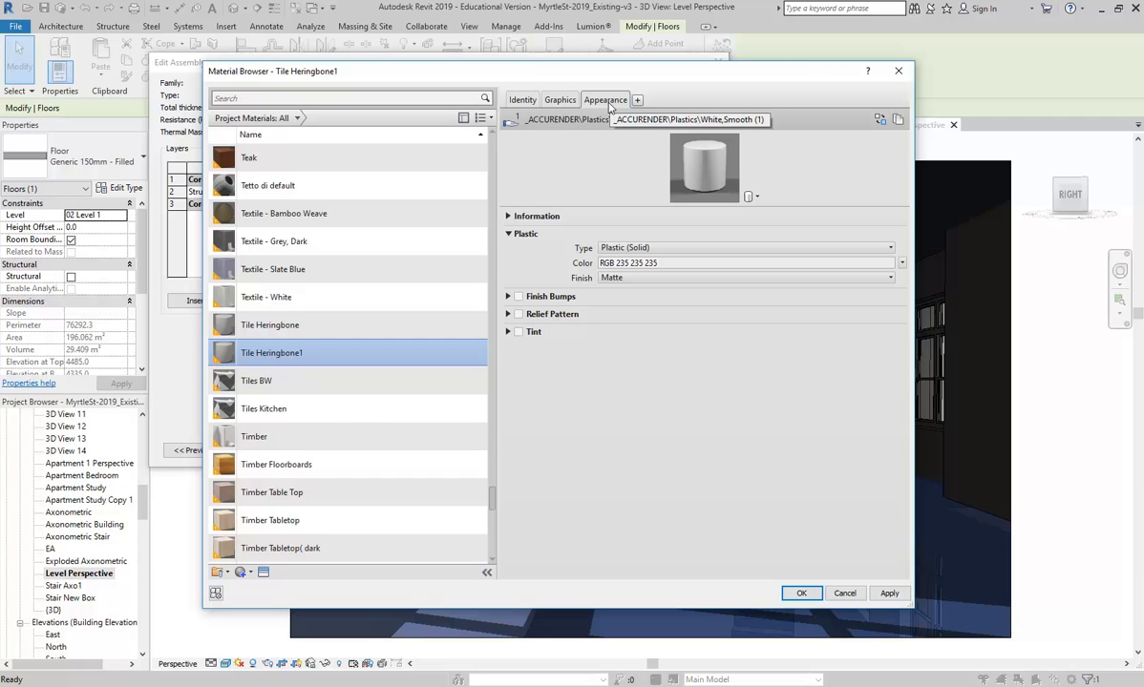
scroll(439, 118, up, 1)
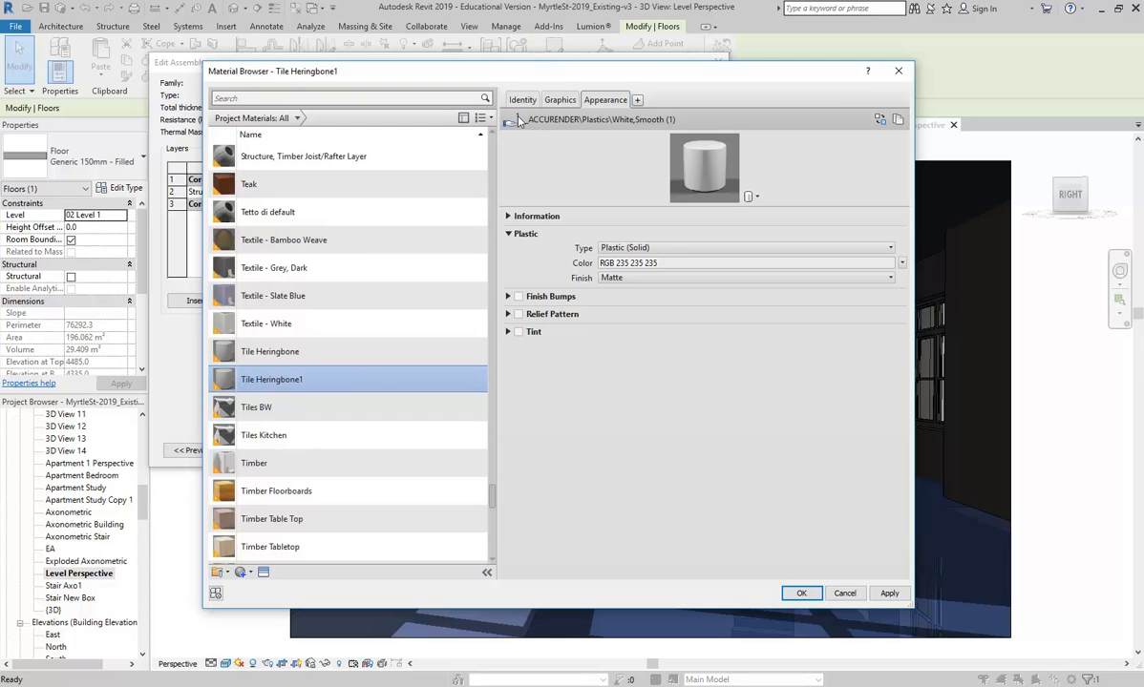
click(277, 354)
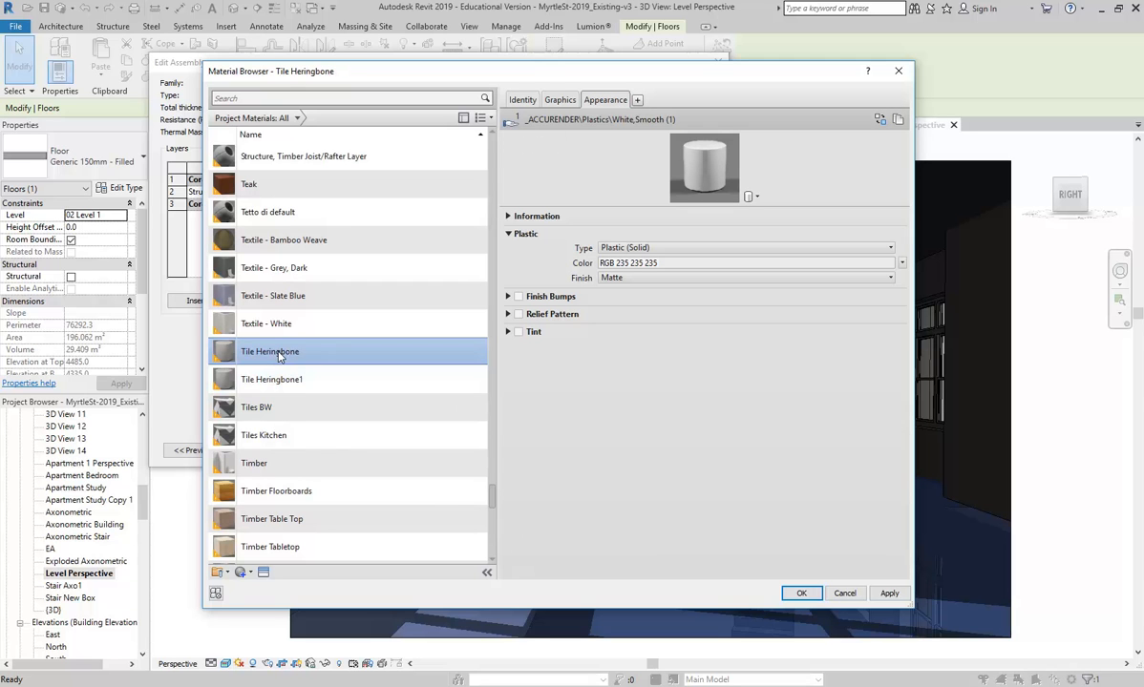
click(275, 377)
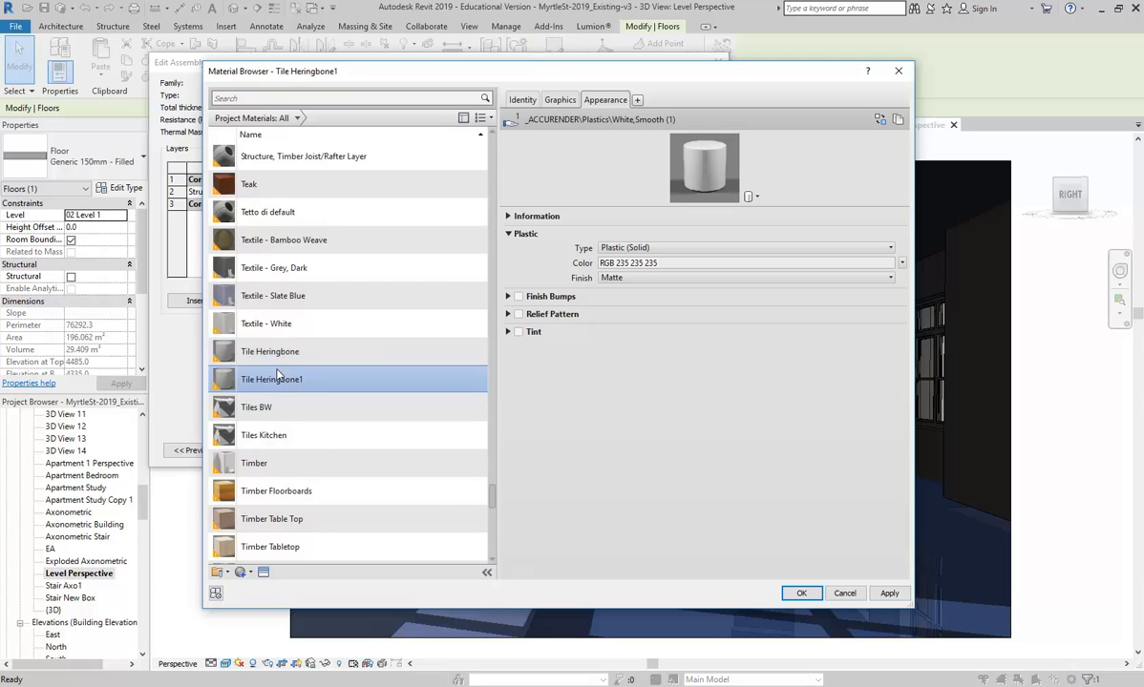
click(560, 101)
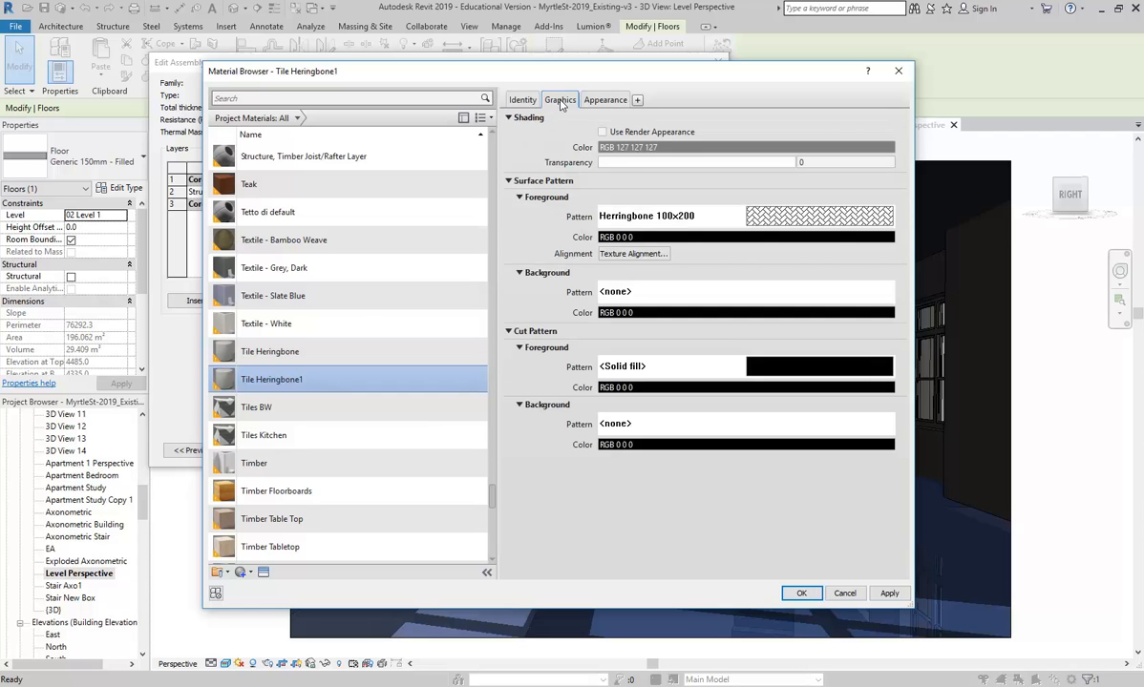
click(604, 100)
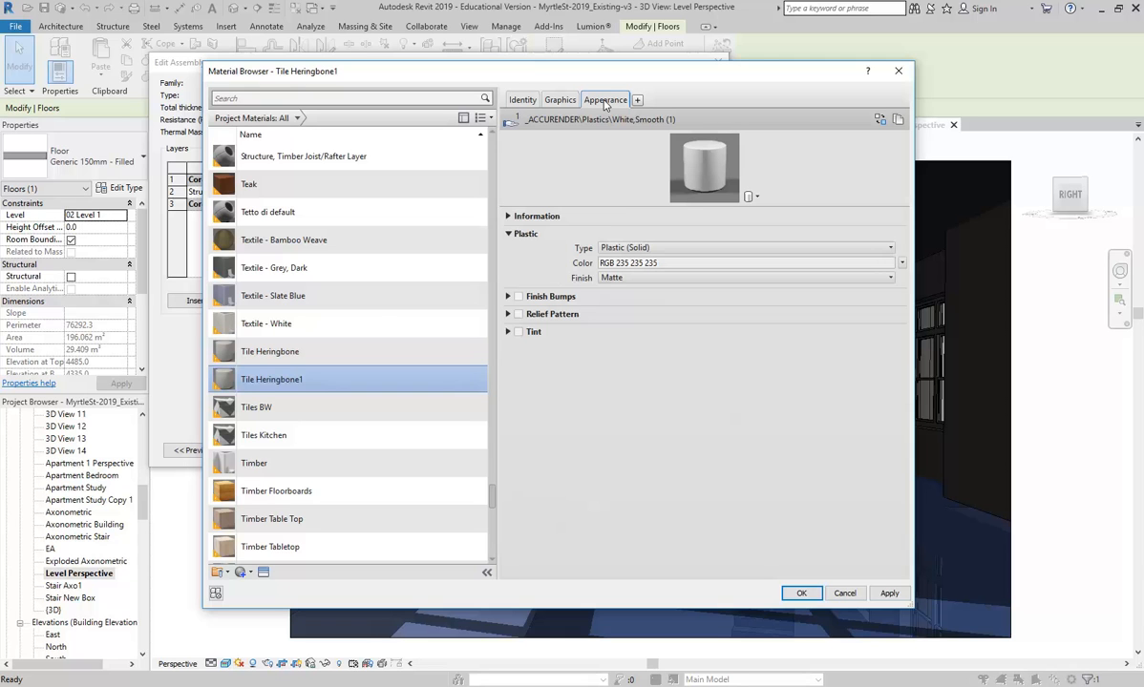
- Duplicate the appearance asset of the Tile Heringbone1 material twice, checking it against the asset of Tile Heringbone
right_click(604, 101)
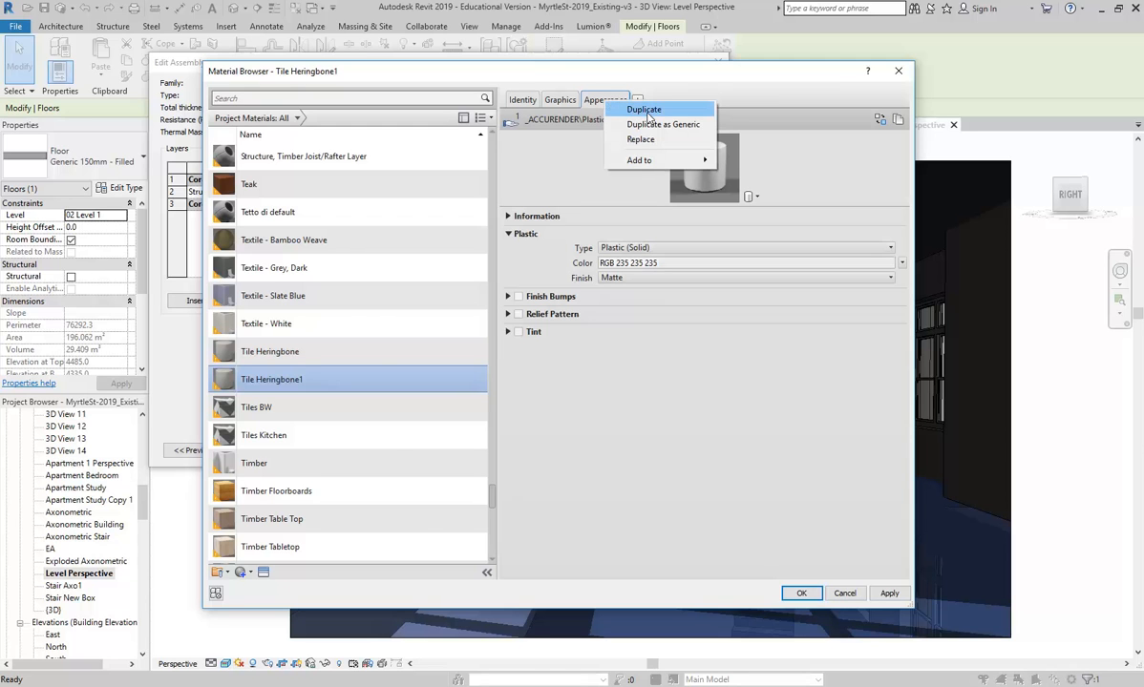
click(645, 111)
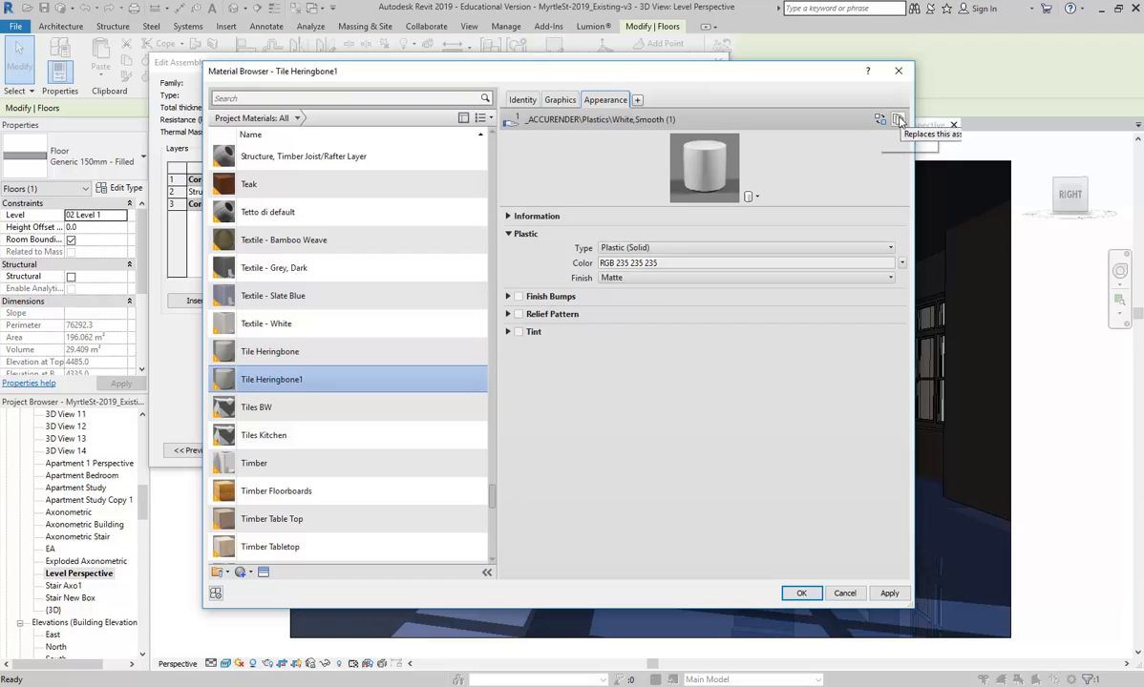
right_click(599, 101)
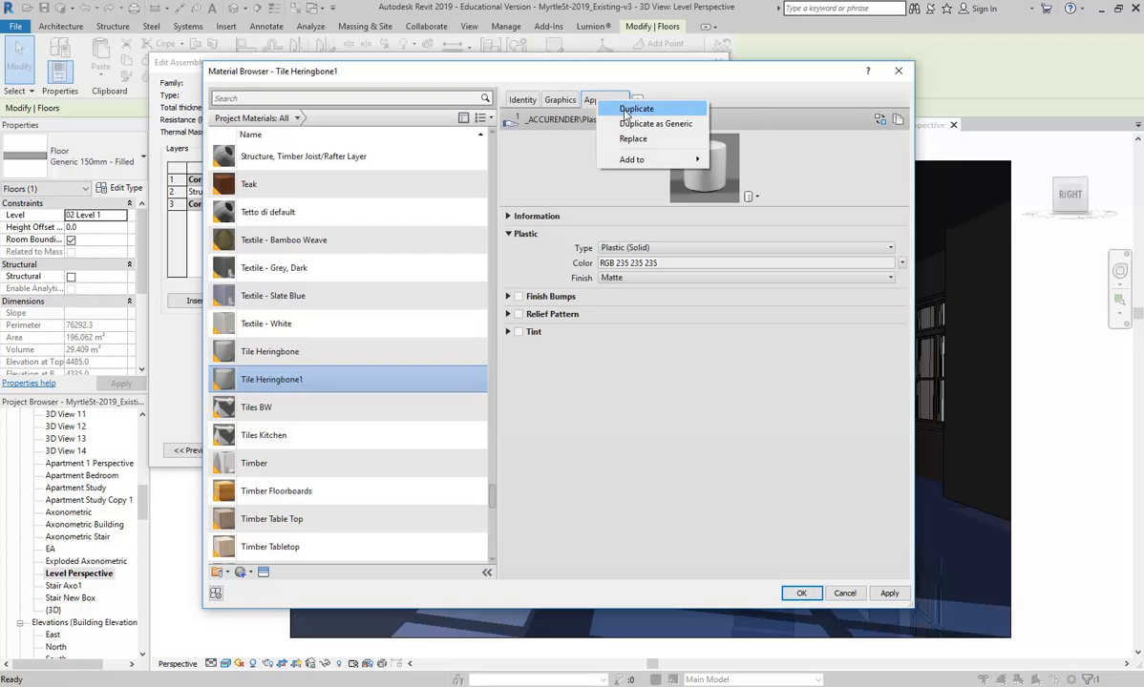
click(634, 109)
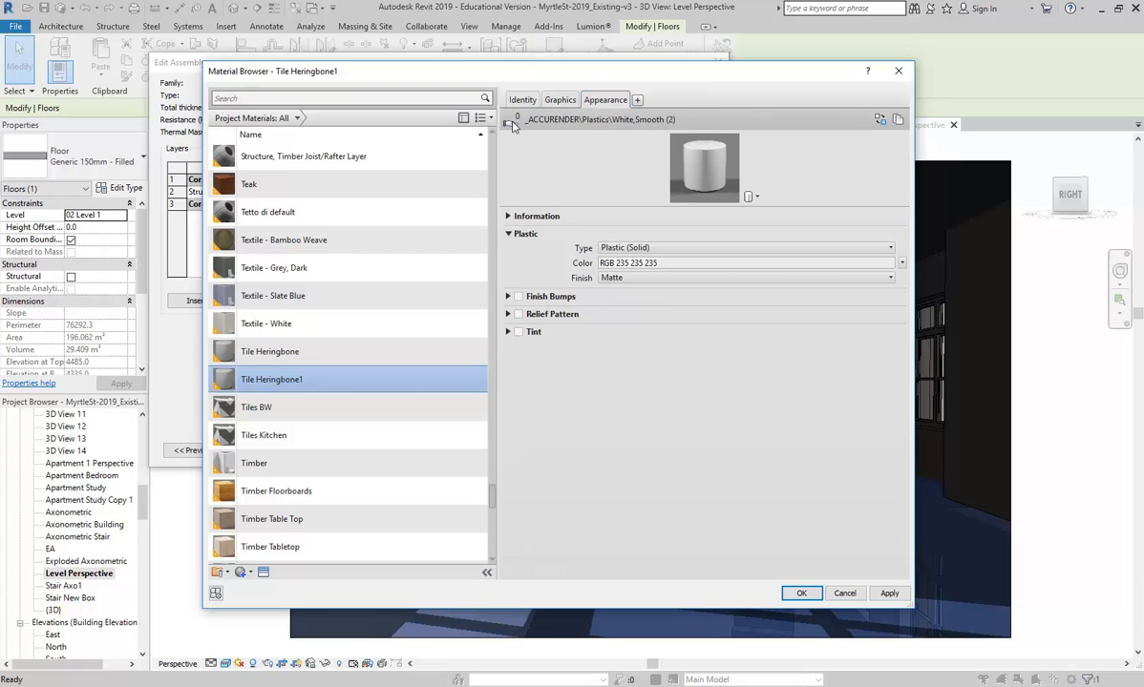
click(227, 348)
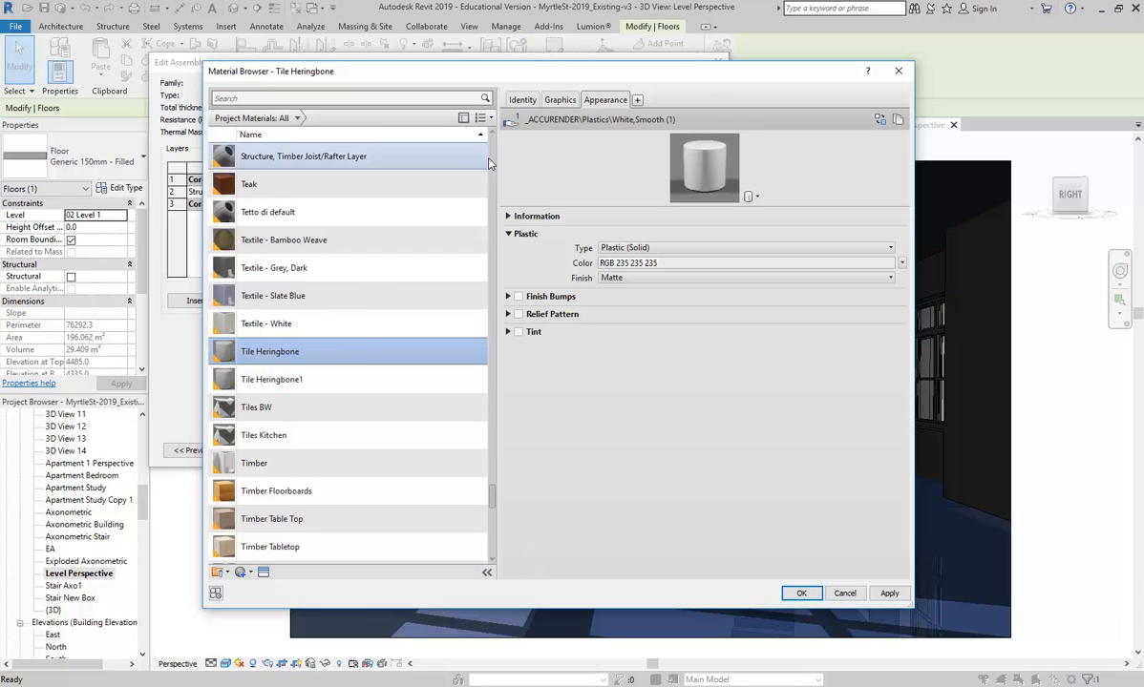
click(268, 380)
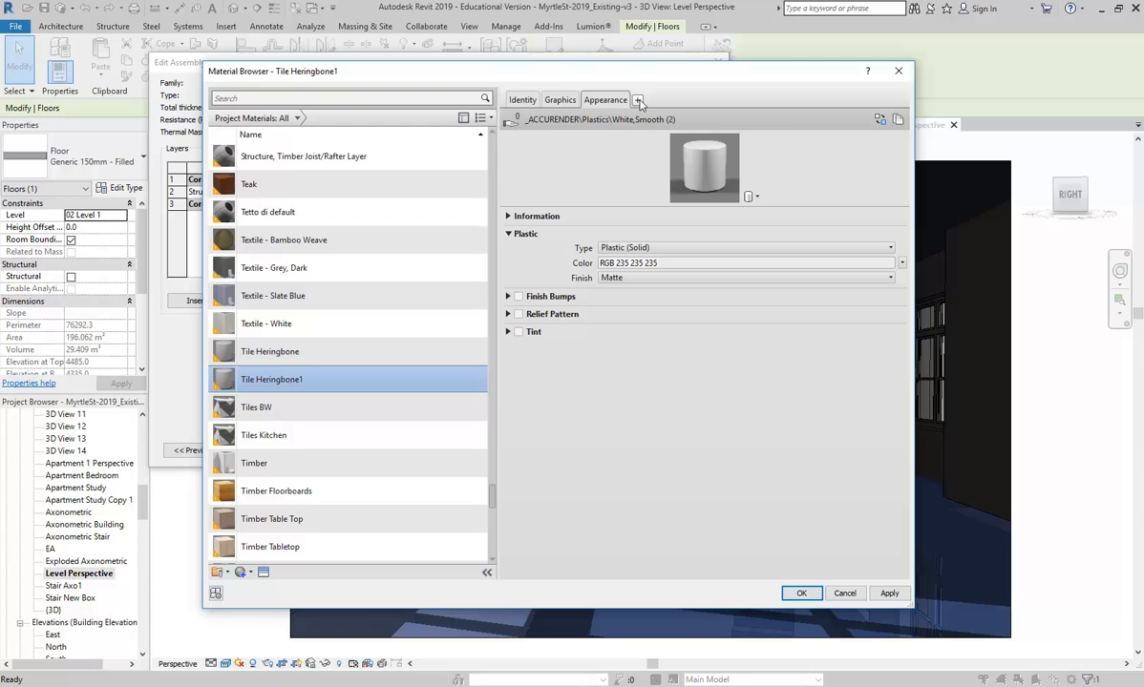
right_click(609, 105)
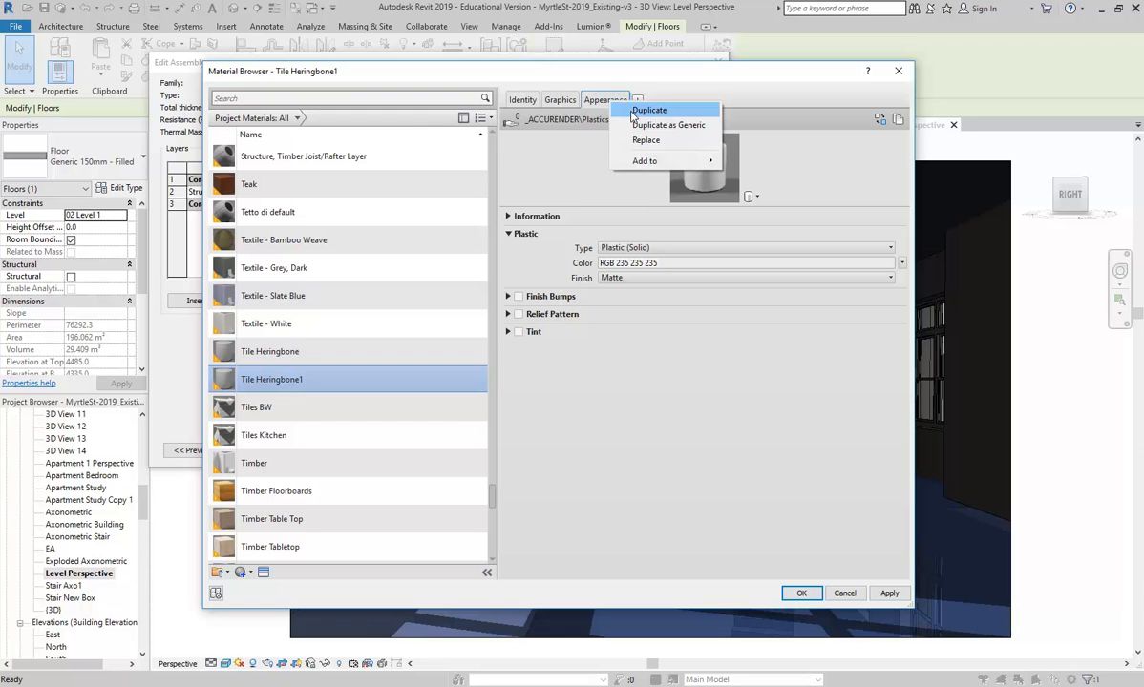
click(634, 112)
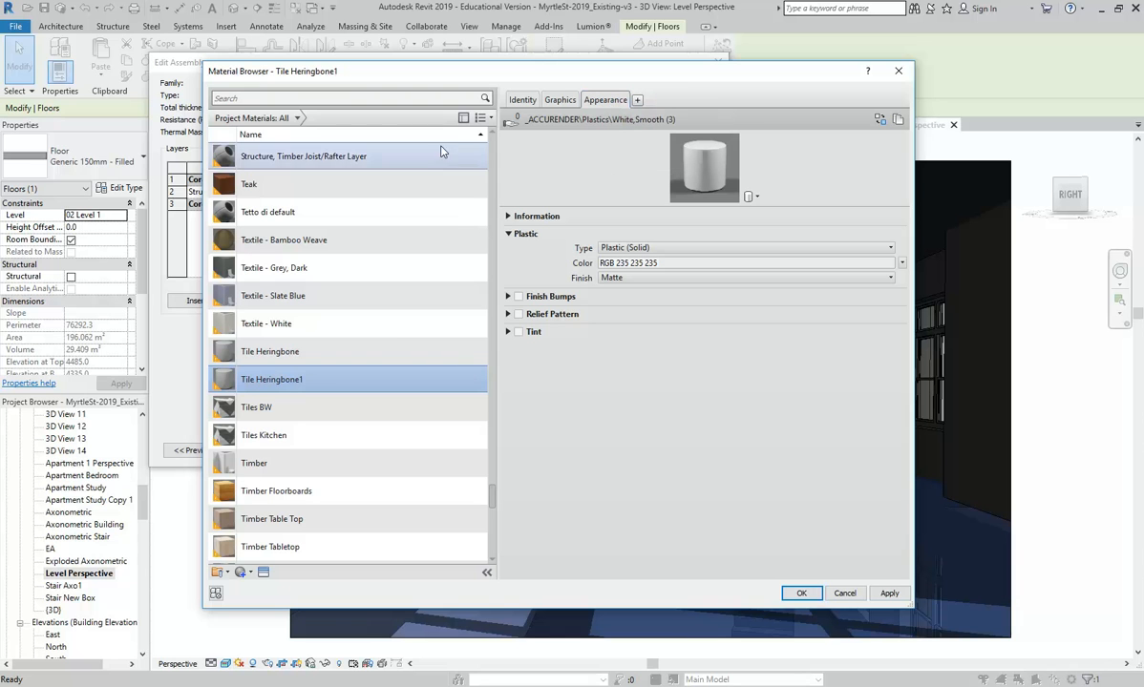
click(511, 124)
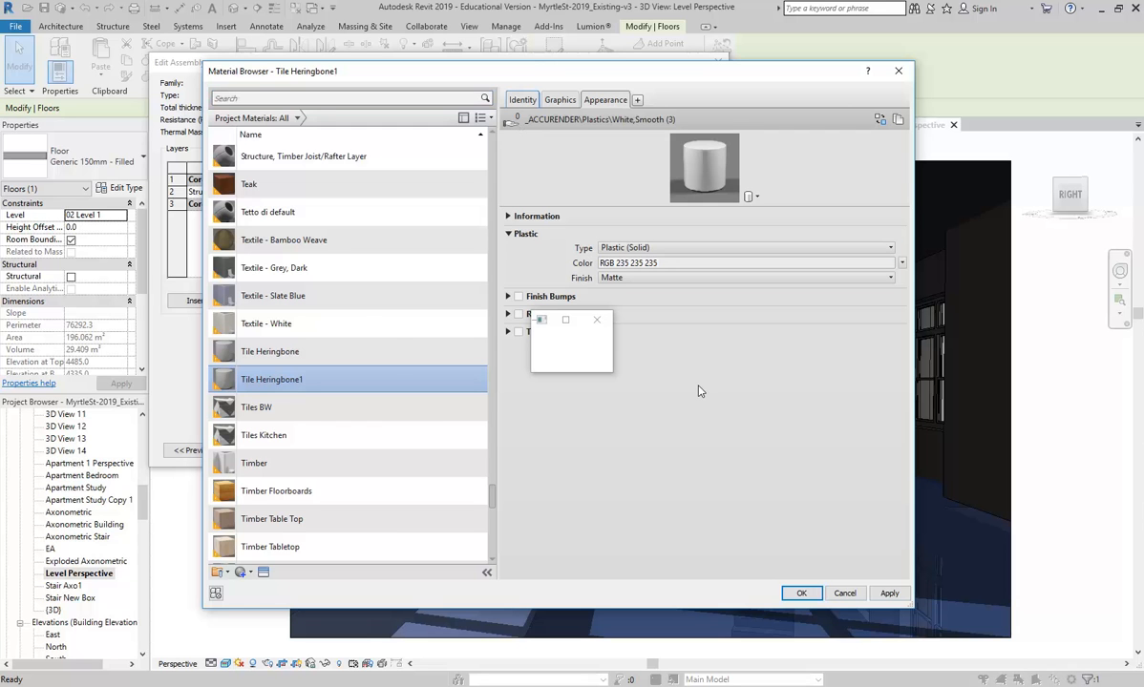
- Set the plastic color of Tile Heringbone1's appearance to a pale pink, RGB 242 223 247
mouse_move(620, 72)
mouse_down()
mouse_move(642, 61)
mouse_move(679, 77)
mouse_move(599, 76)
mouse_move(616, 74)
mouse_up()
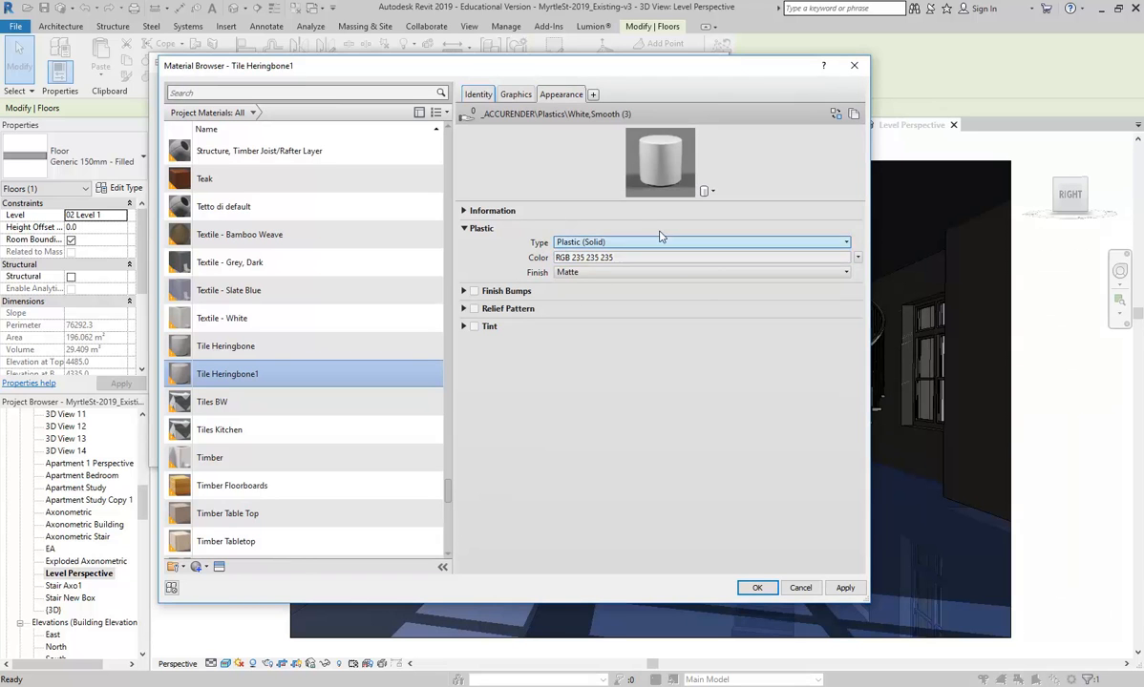
click(661, 258)
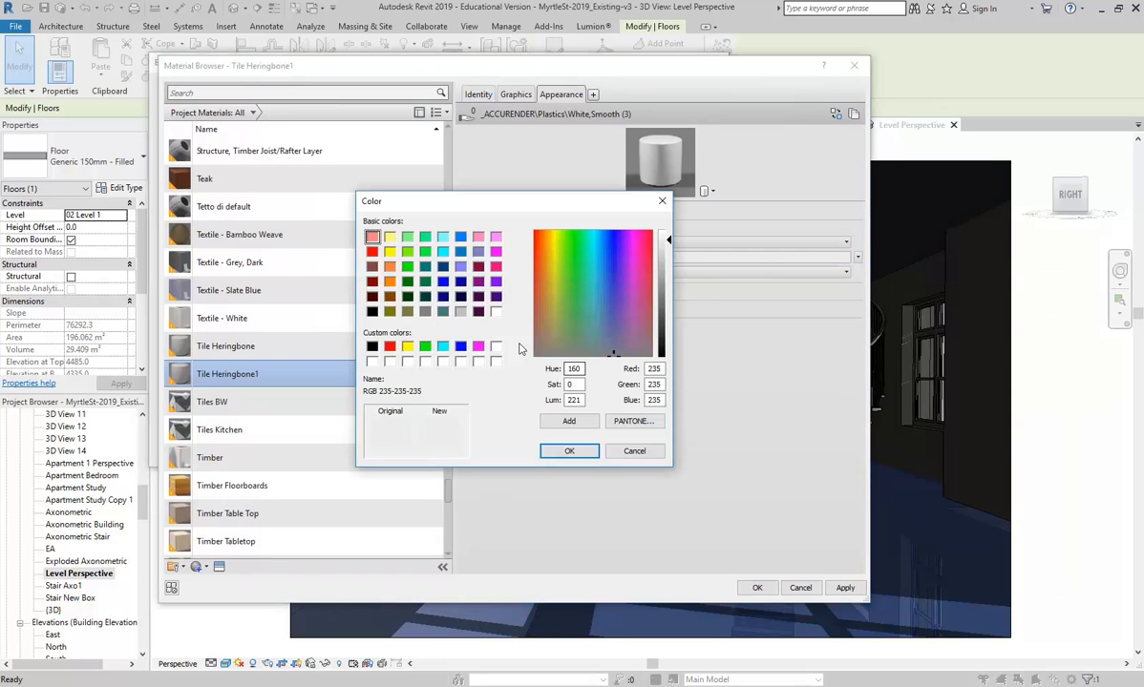
click(631, 288)
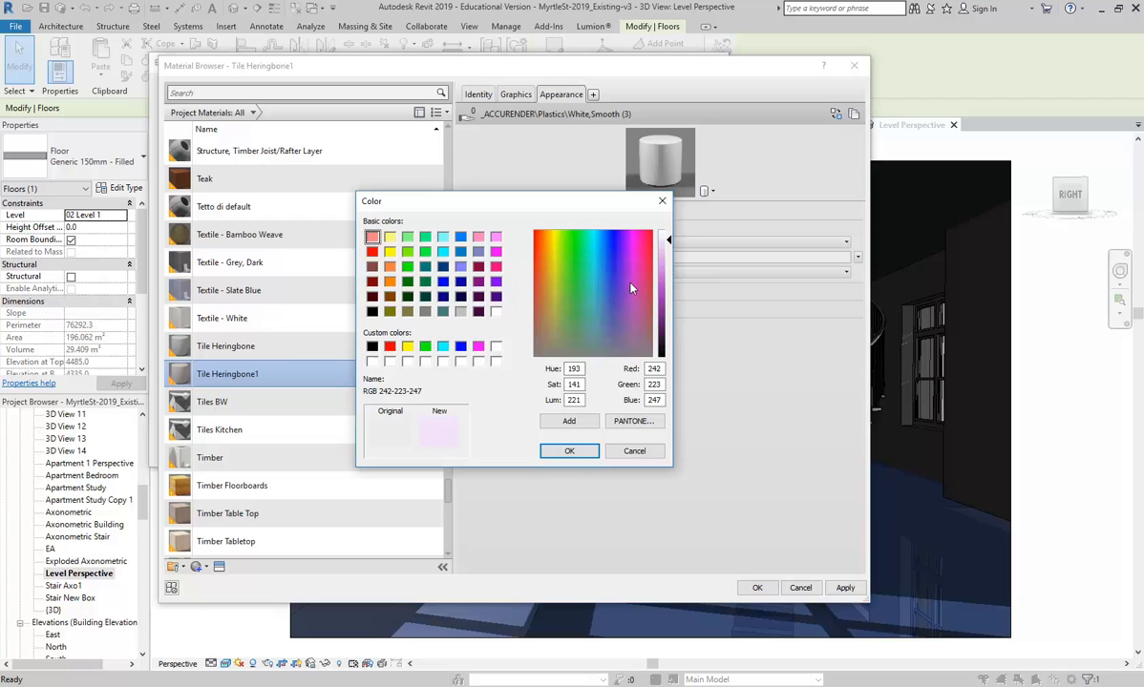
click(573, 451)
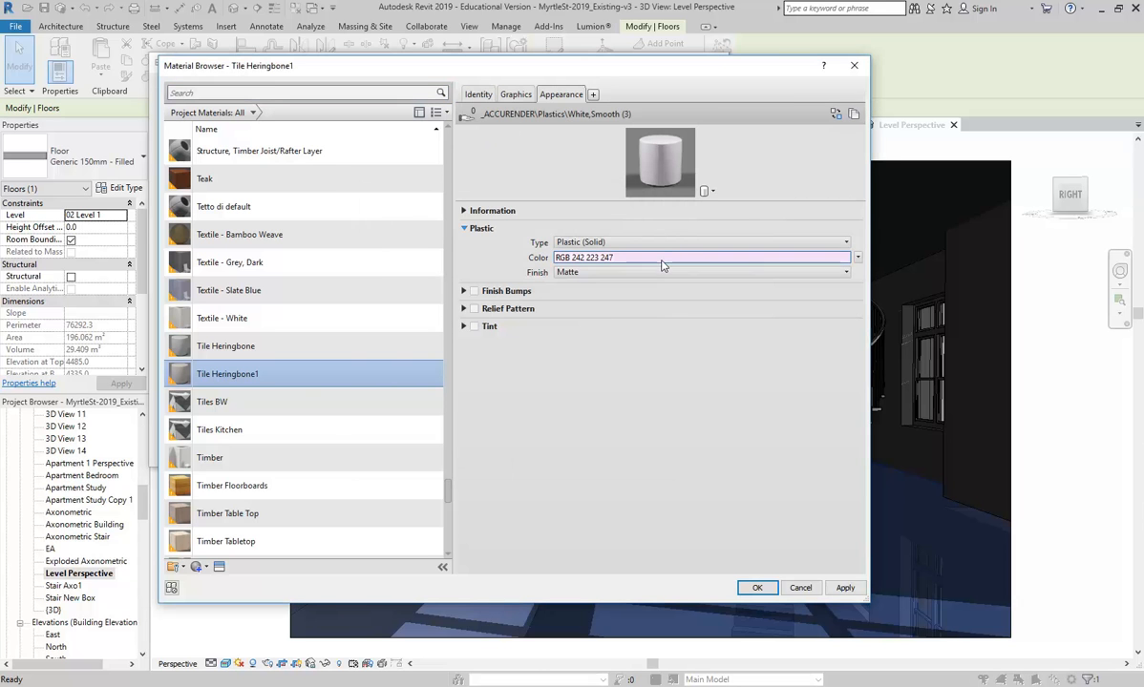
- Change the plastic color of Tile Heringbone1's appearance to green, RGB 68 168 103
click(663, 257)
click(573, 258)
click(580, 306)
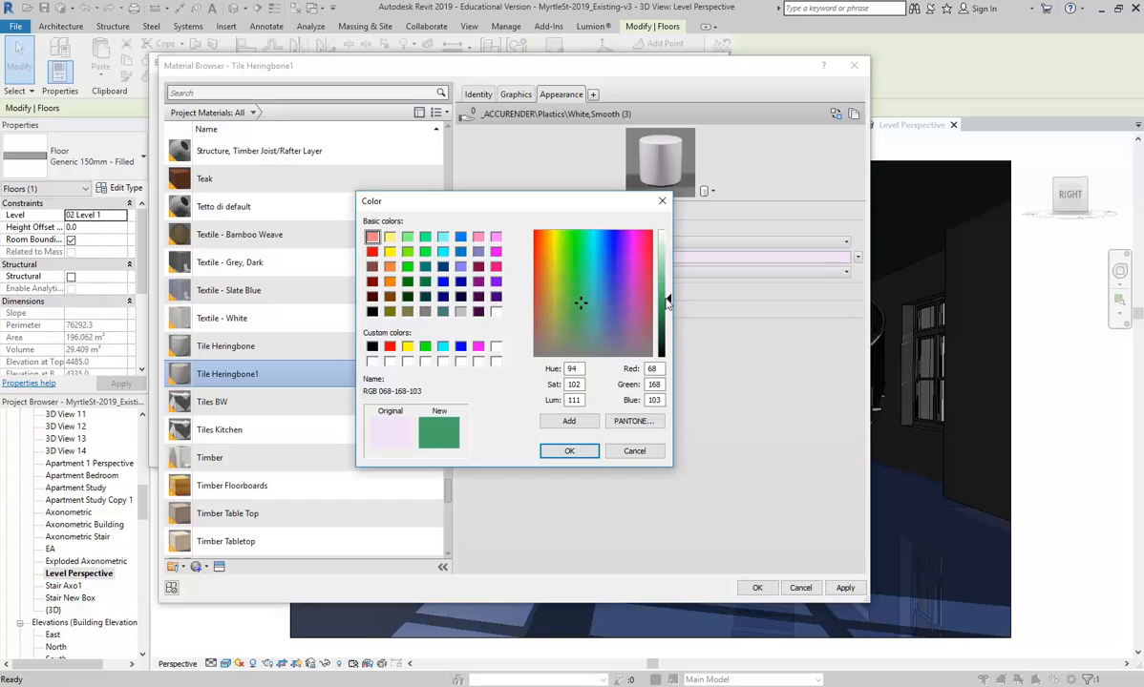
click(569, 451)
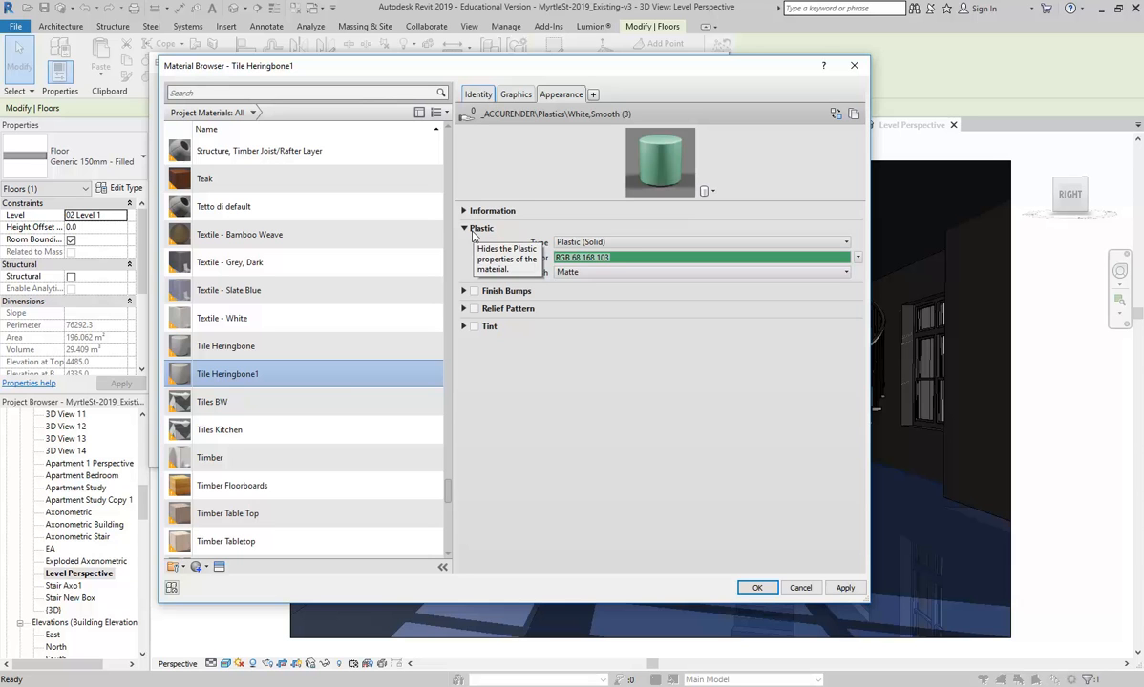
click(858, 258)
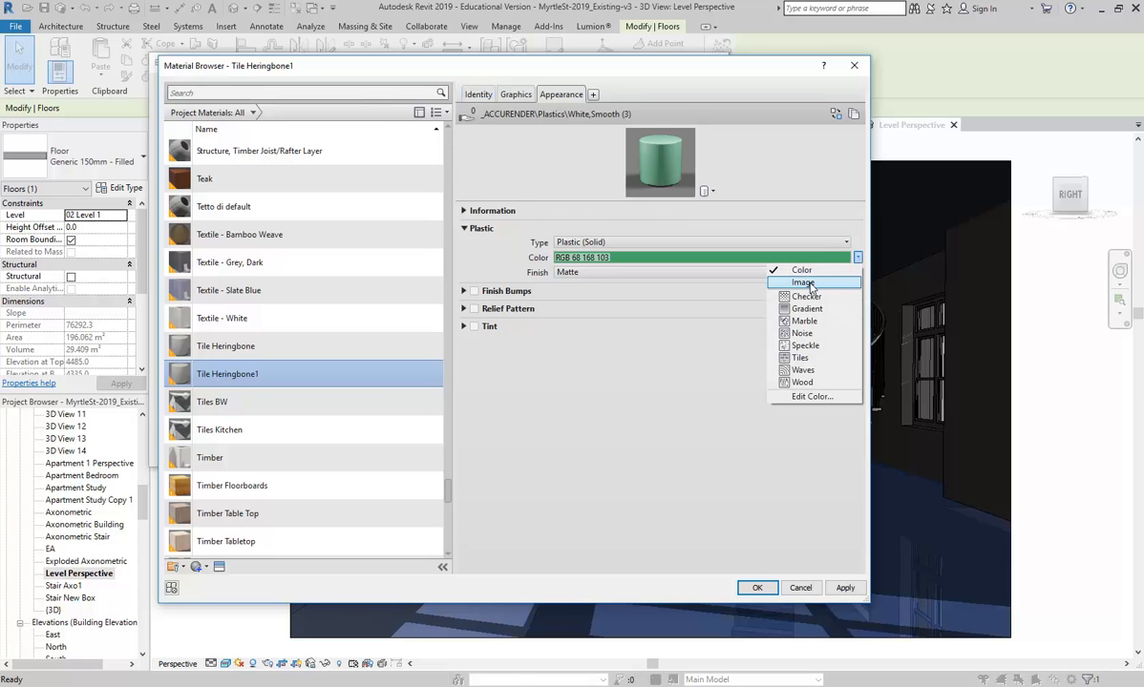
click(754, 160)
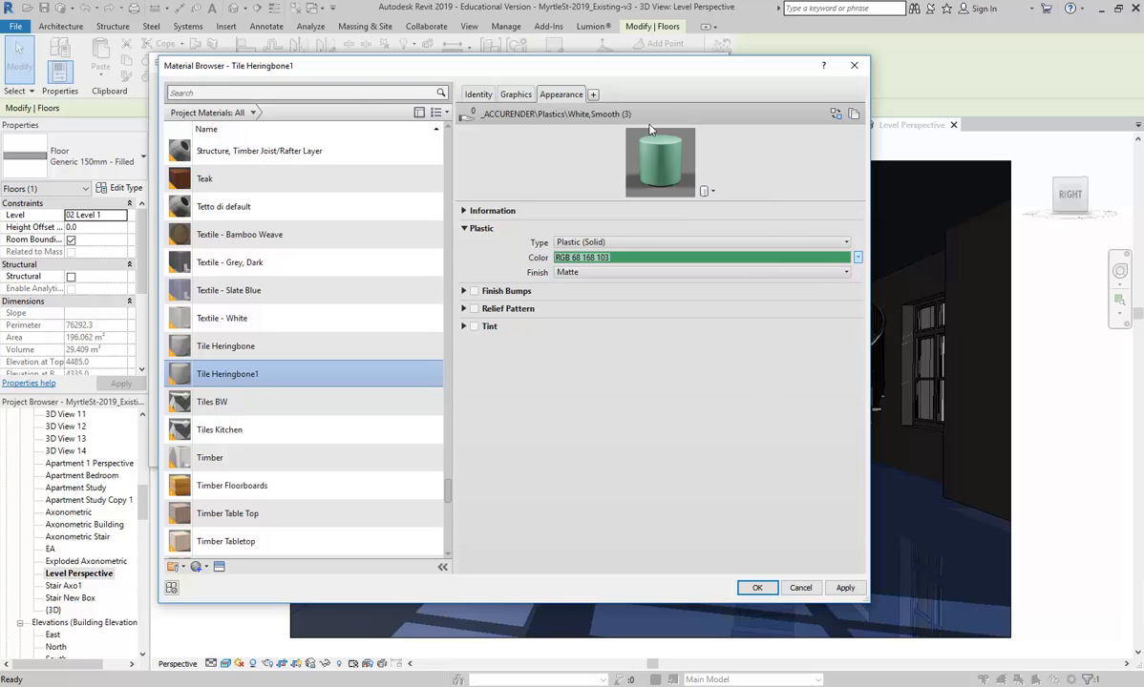
- Replace Tile Heringbone1's appearance asset with 1in Squares - Mosaic Gray from the Appearance Library's Ceramic Tile category
right_click(549, 95)
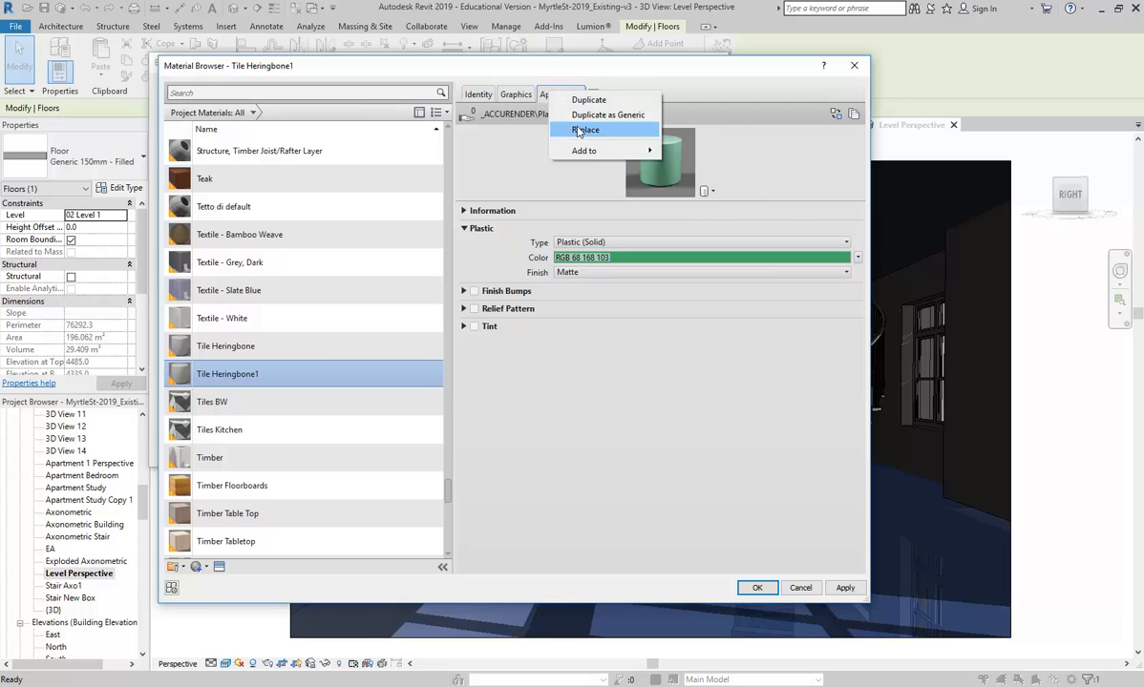
click(579, 131)
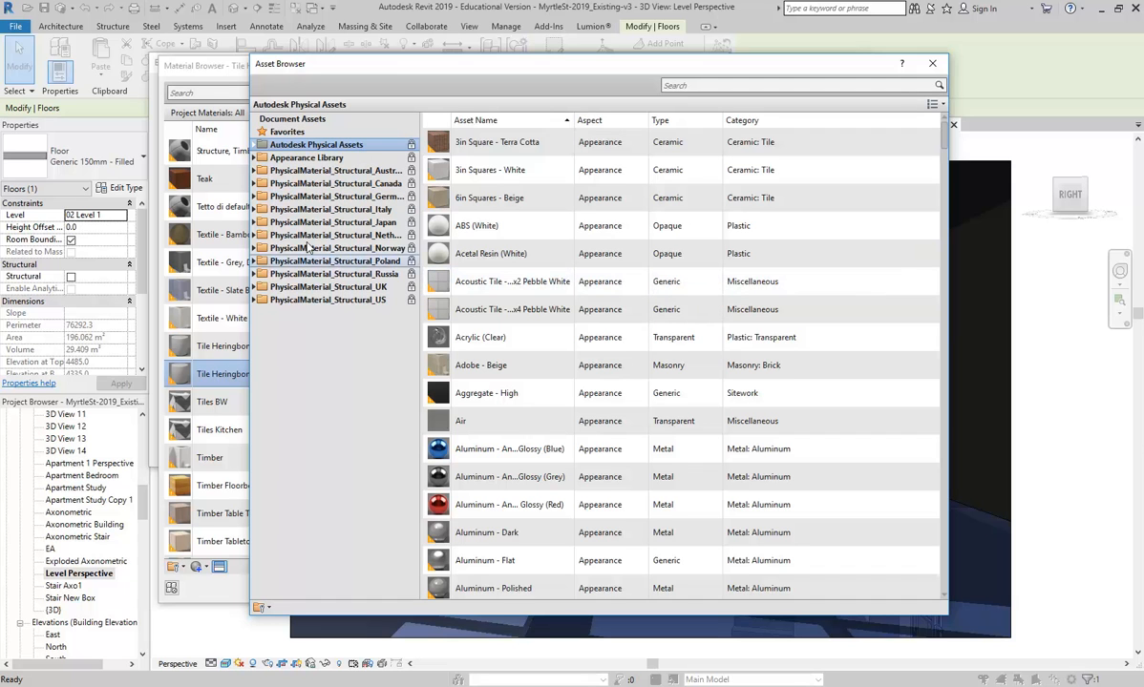
click(313, 157)
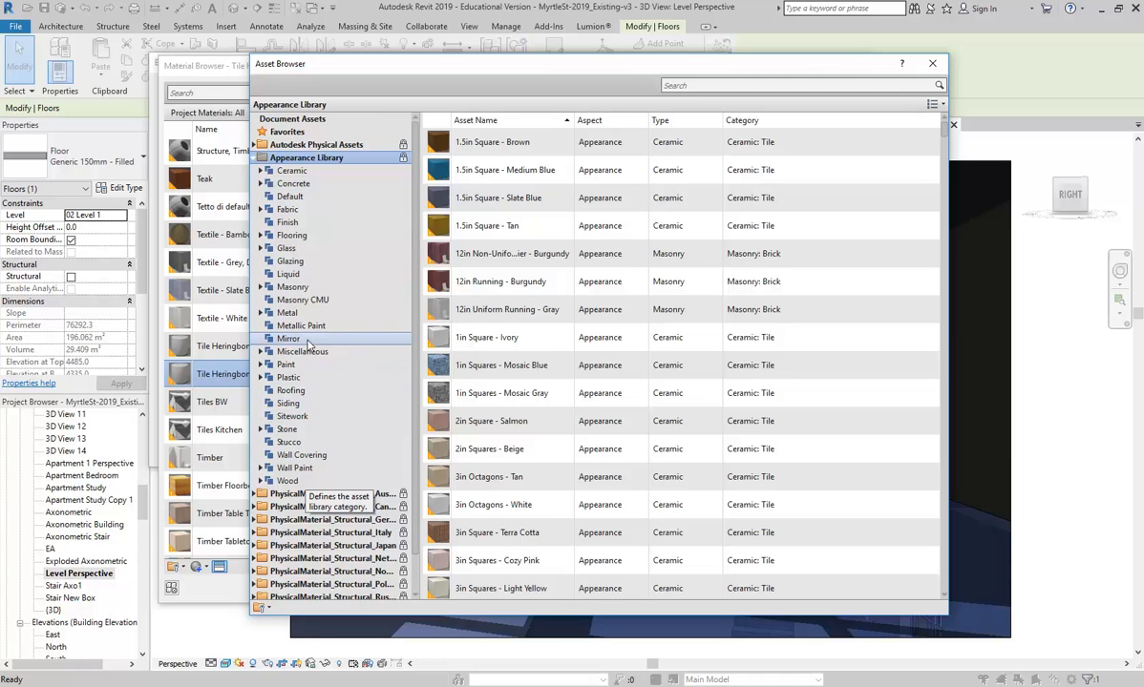
double_click(292, 172)
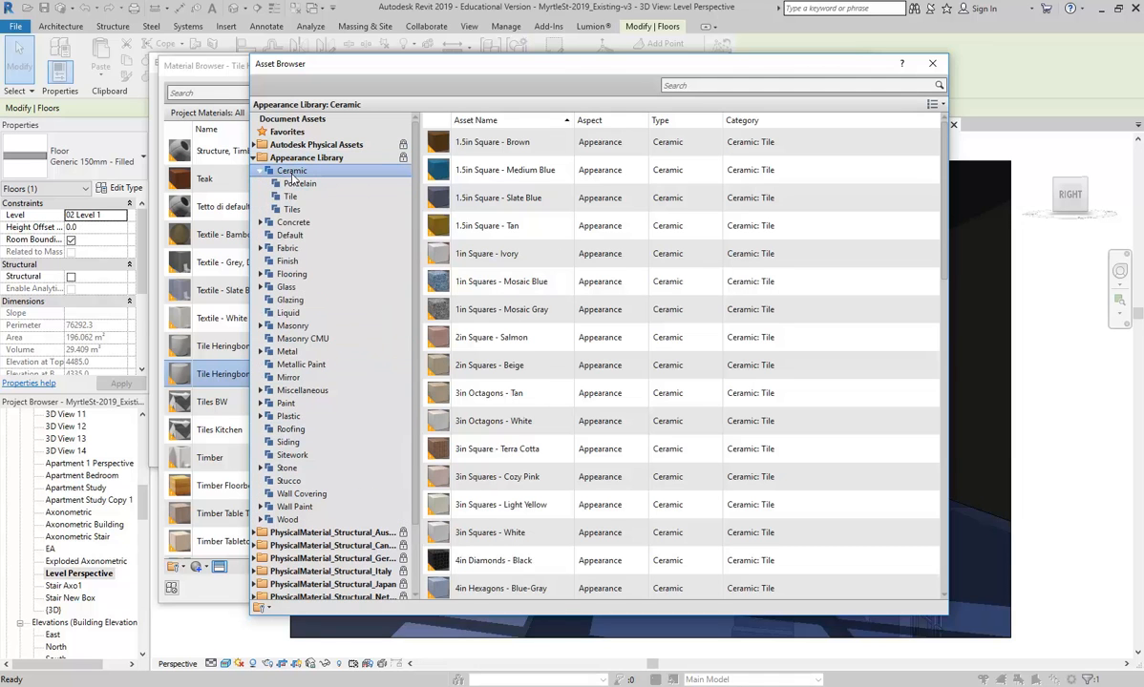
click(290, 196)
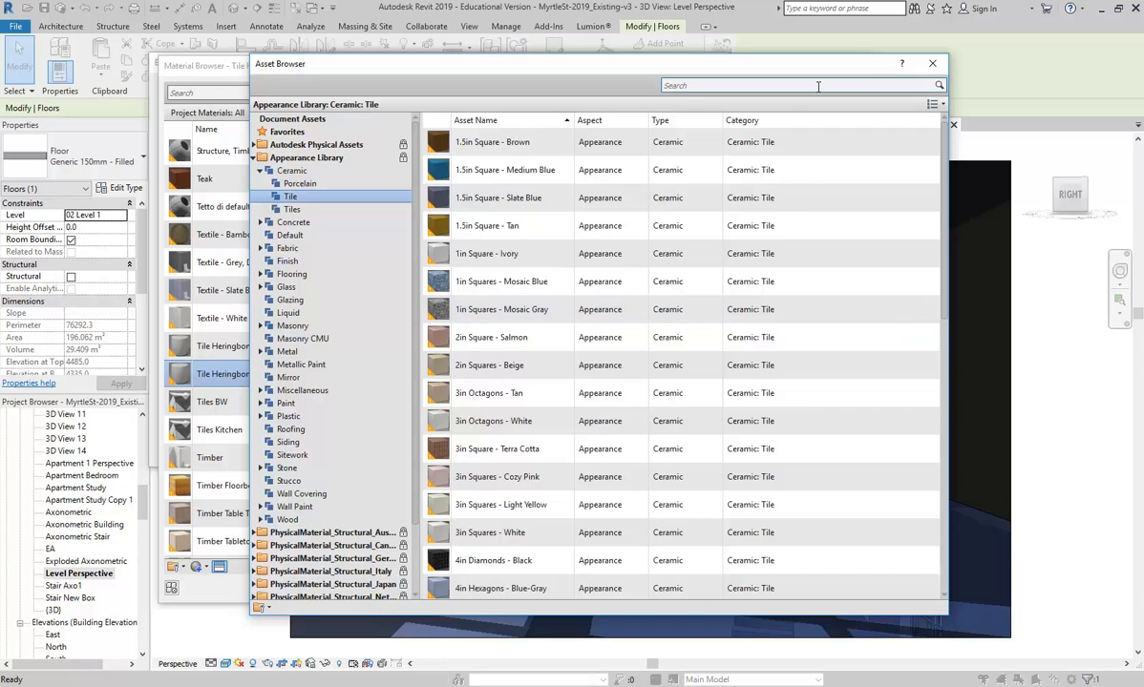
click(936, 64)
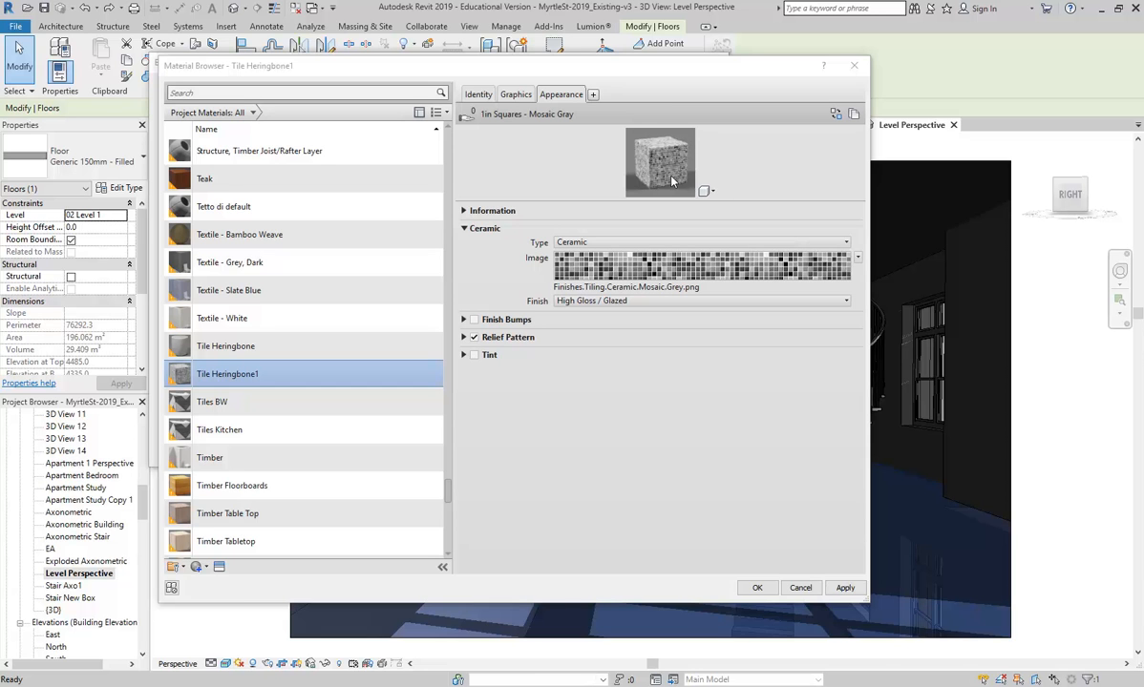
- Replace Tile Heringbone1's appearance asset with 4in Hexagons - Blue-Gray and move the Asset Browser clear of the material's preview
right_click(563, 95)
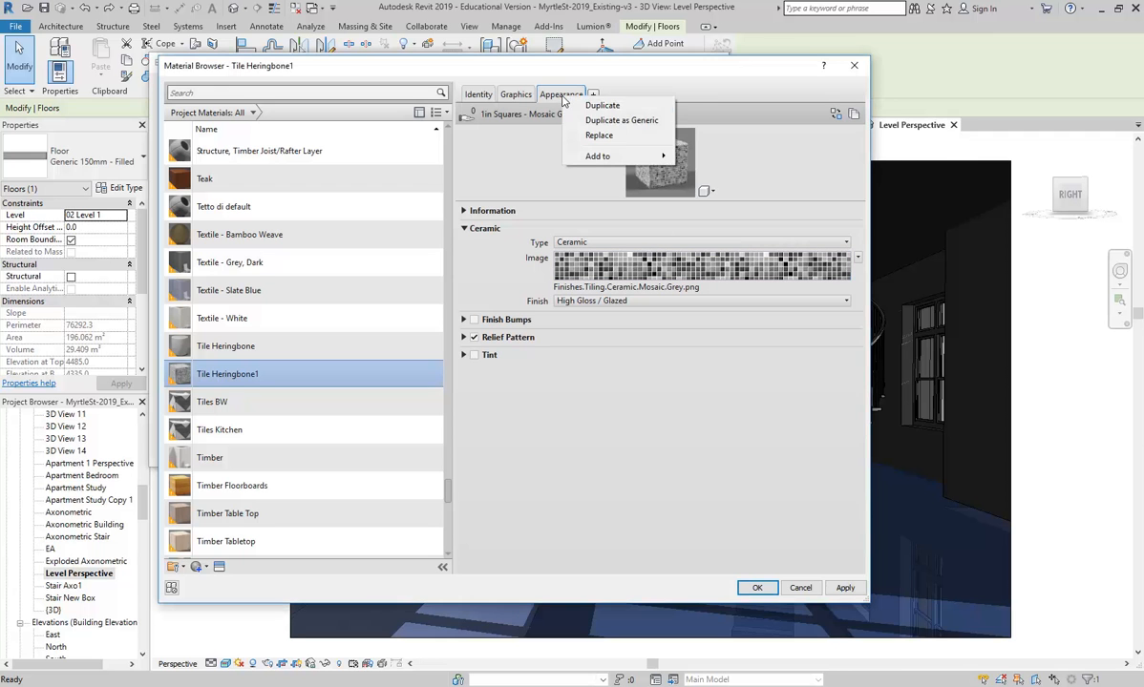
click(599, 136)
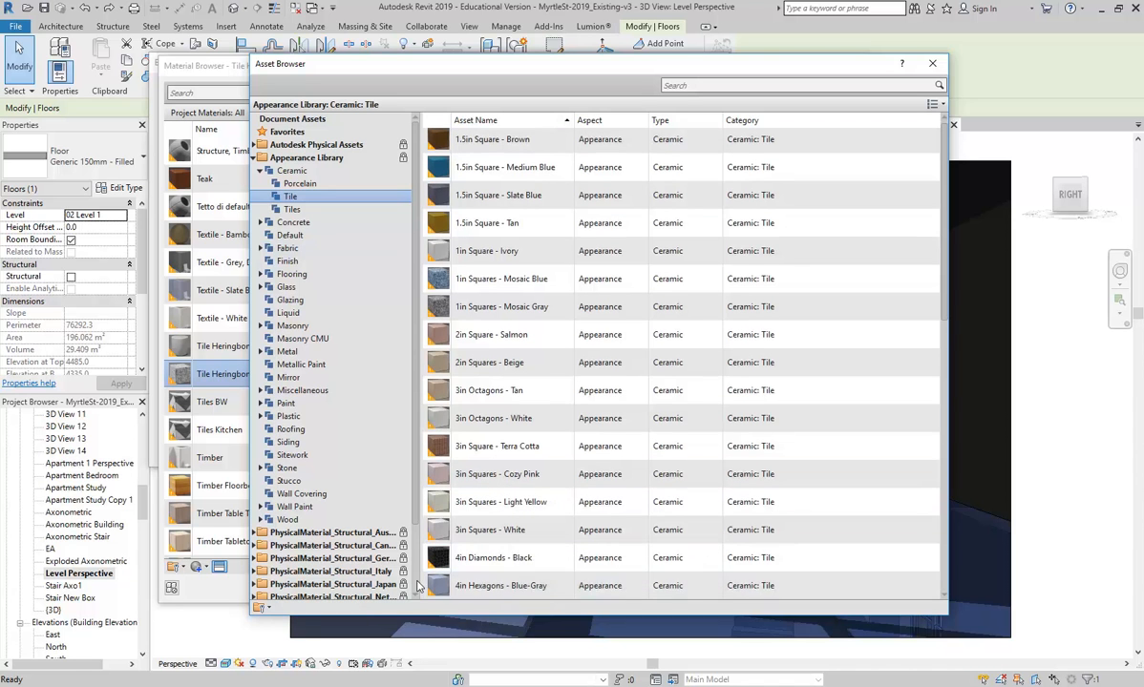
double_click(468, 585)
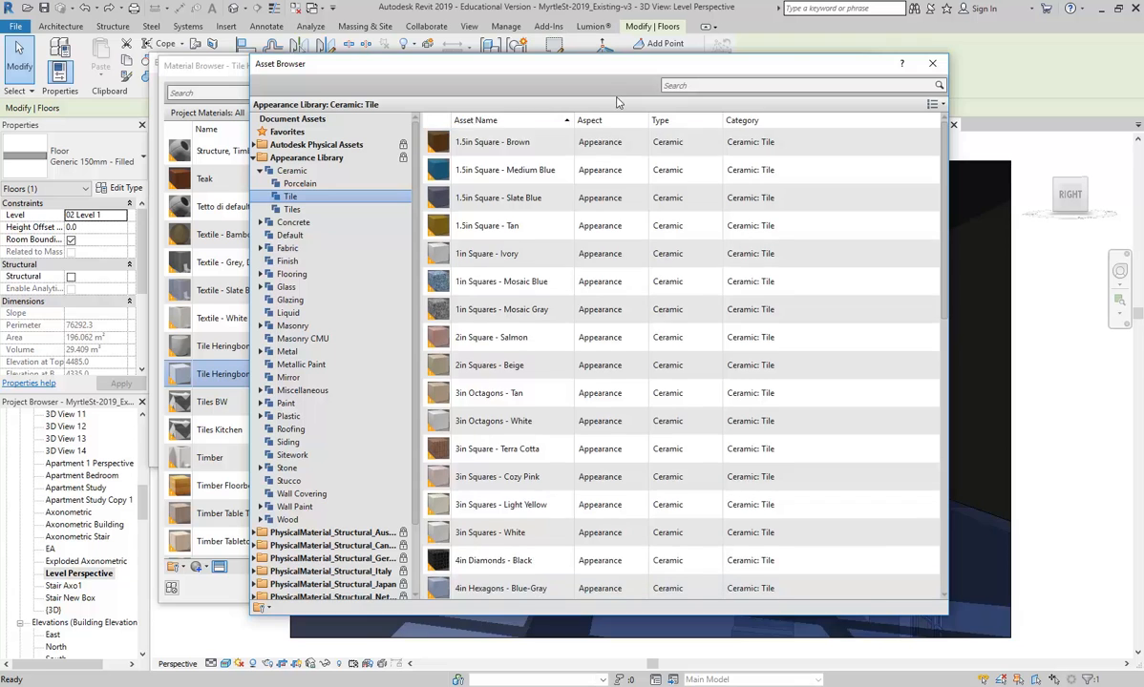
drag(602, 69, 694, 367)
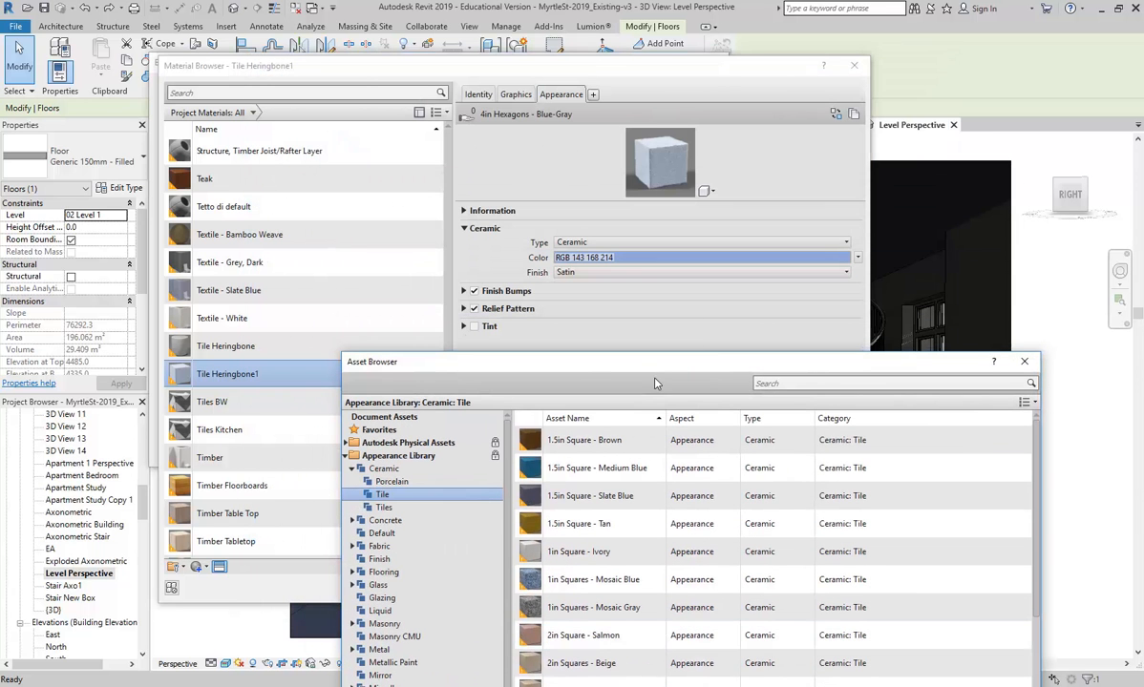
- Replace Tile Heringbone1's appearance asset with 1in Squares - Mosaic Blue and close the Asset Browser
drag(580, 359, 489, 43)
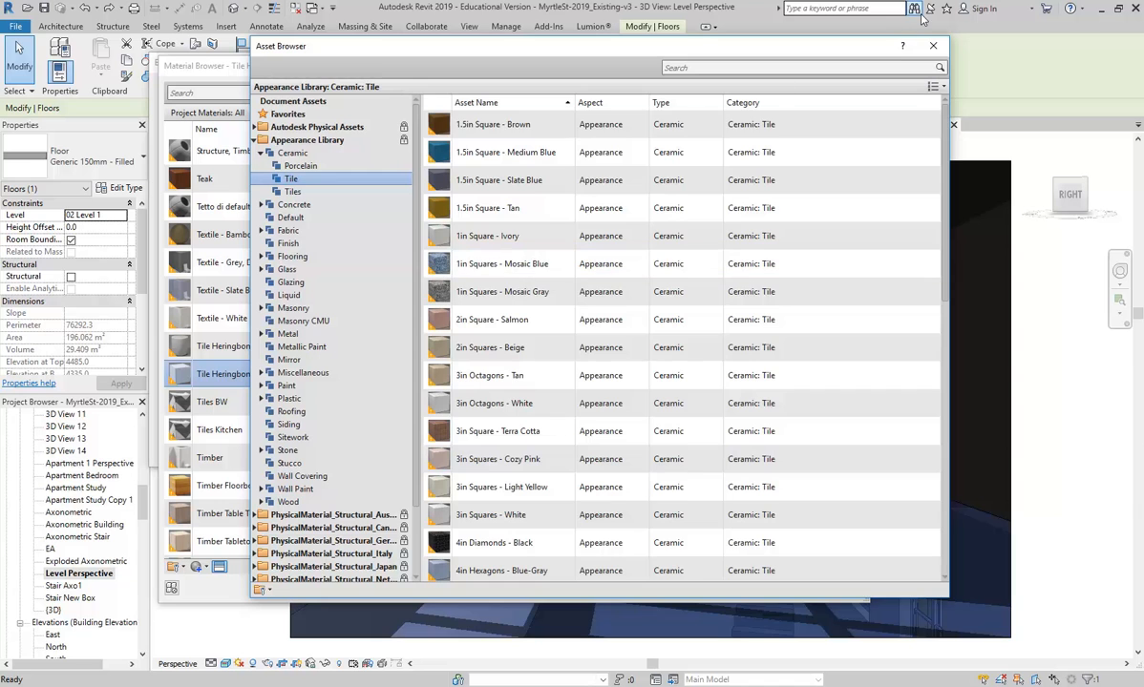
click(935, 46)
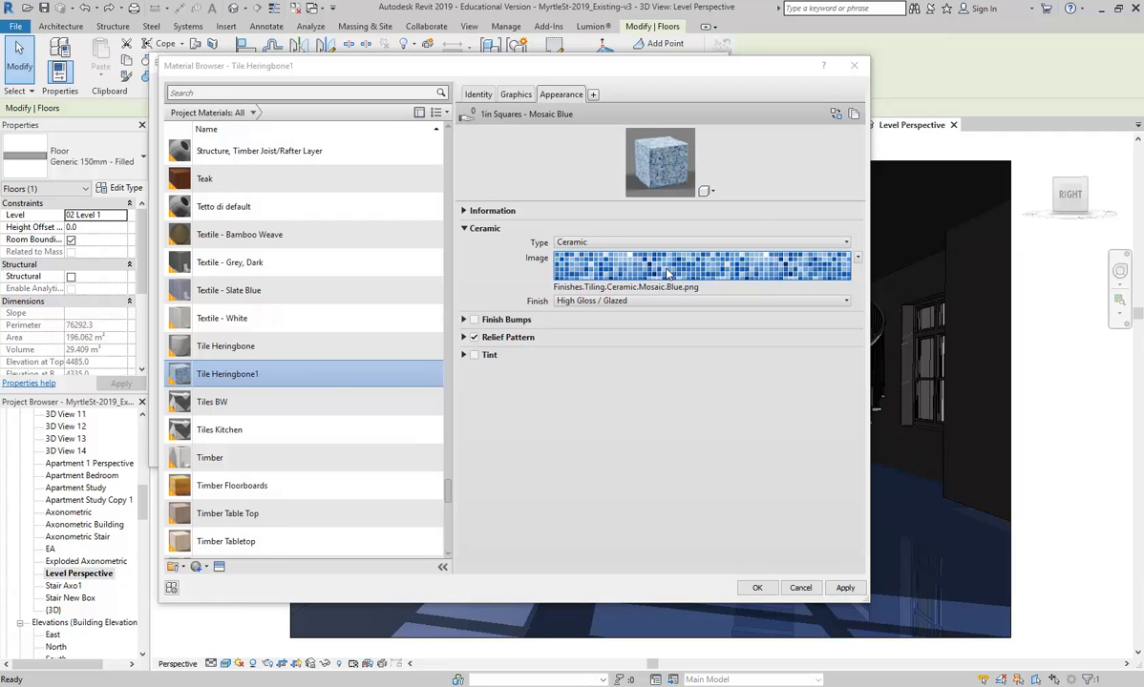
- Start replacing the ceramic image file and browse to EDU_DC_InteriorDesign's Material Images folder on the StudentResources drive
click(619, 289)
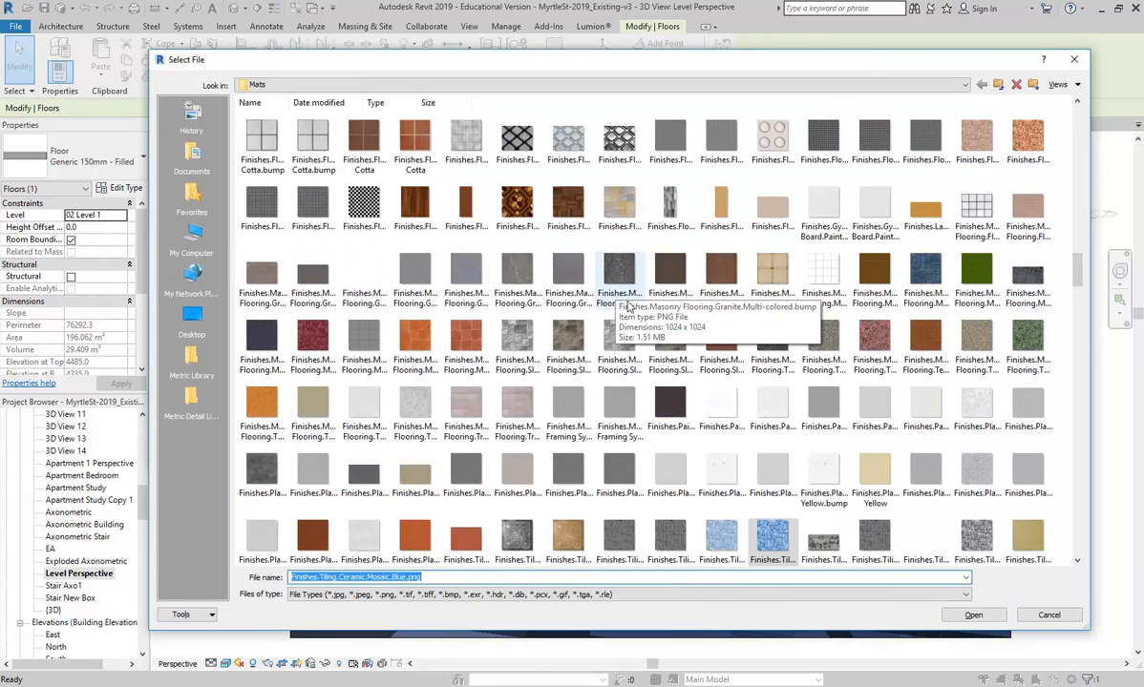
click(499, 86)
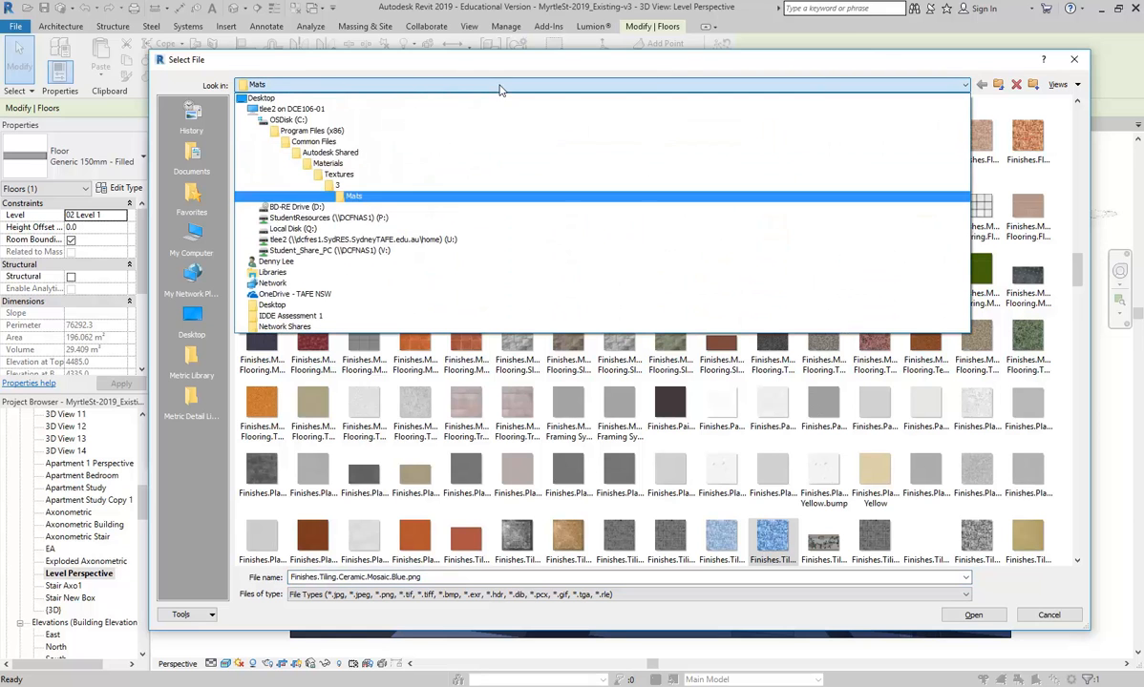
click(346, 219)
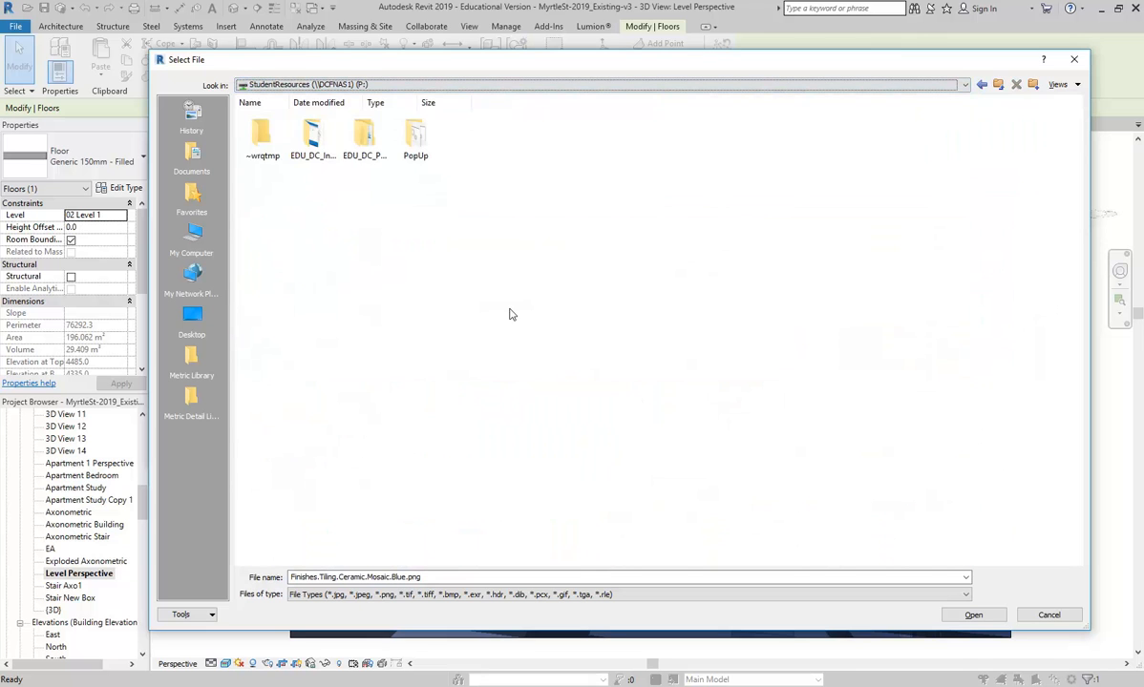
double_click(316, 137)
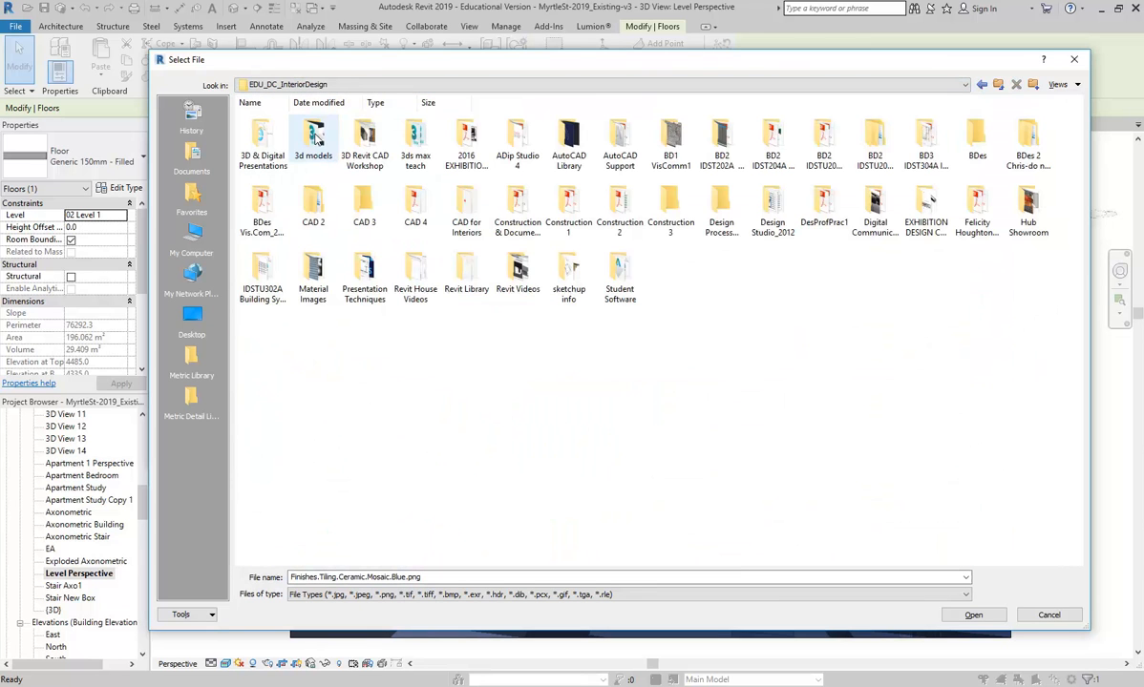
double_click(313, 272)
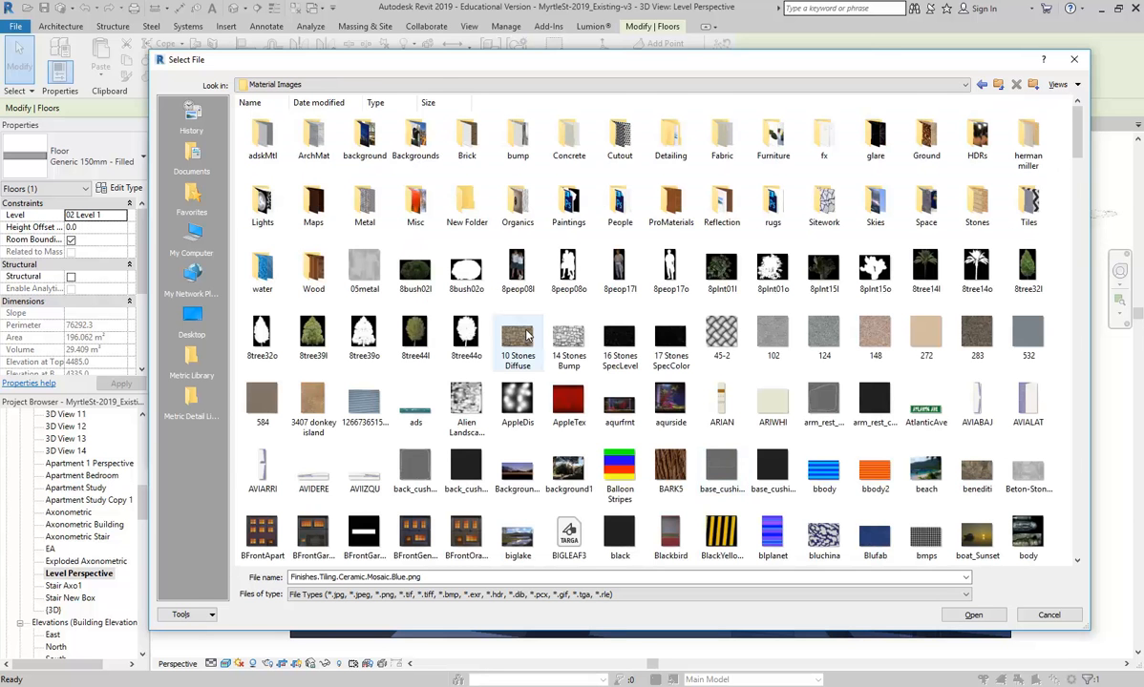
- Look through the texture images and subfolders in the Material Images folder
scroll(526, 334, down, 1)
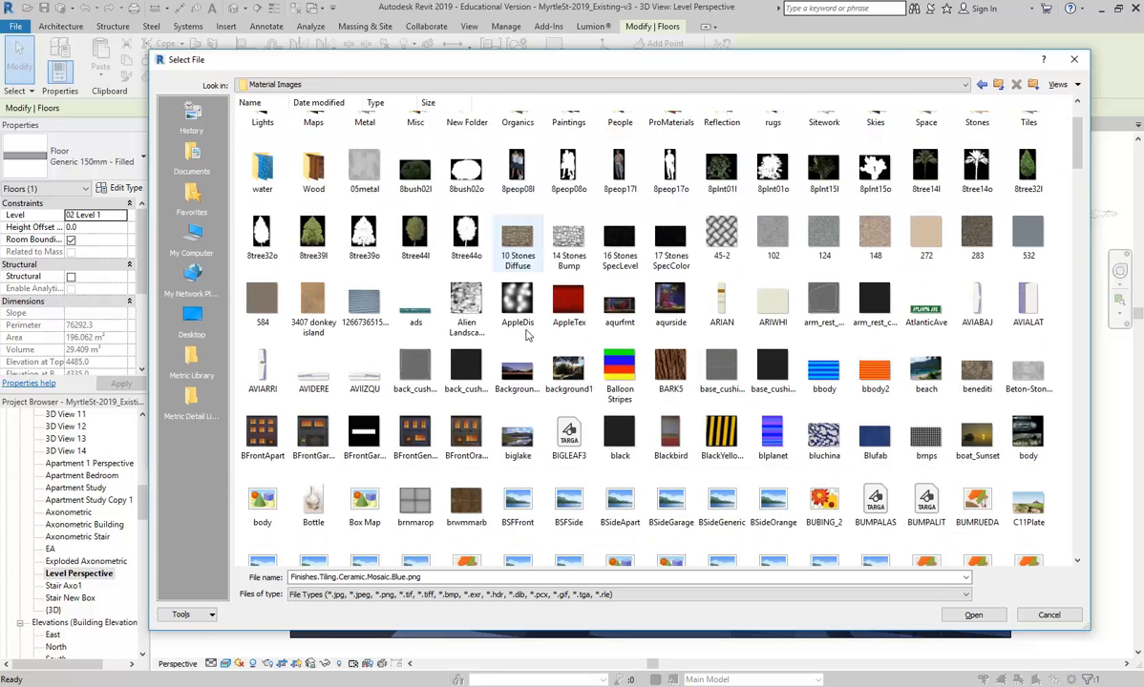
scroll(526, 333, down, 2)
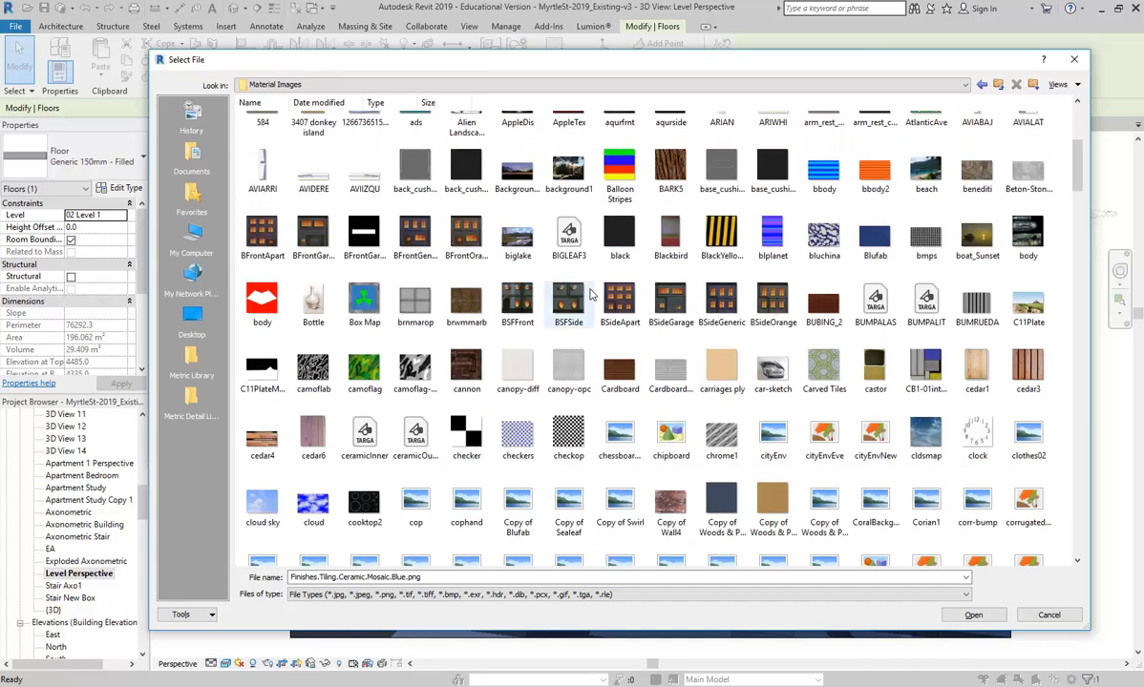
scroll(591, 294, down, 2)
scroll(591, 294, down, 2)
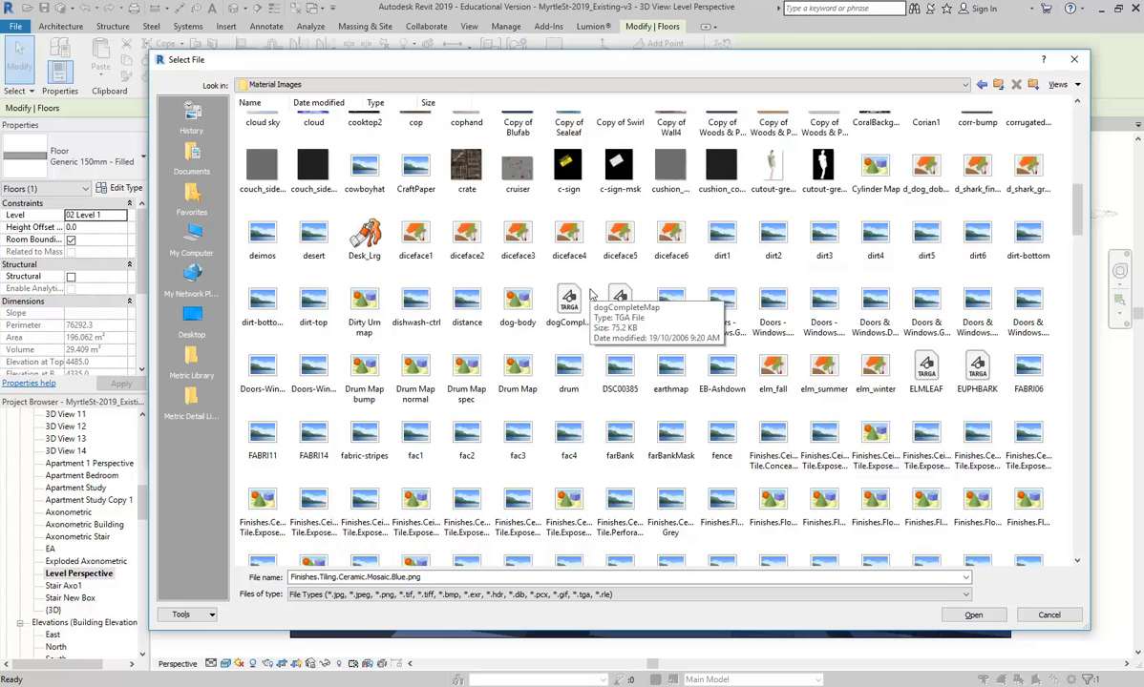
scroll(591, 294, down, 1)
scroll(591, 294, down, 2)
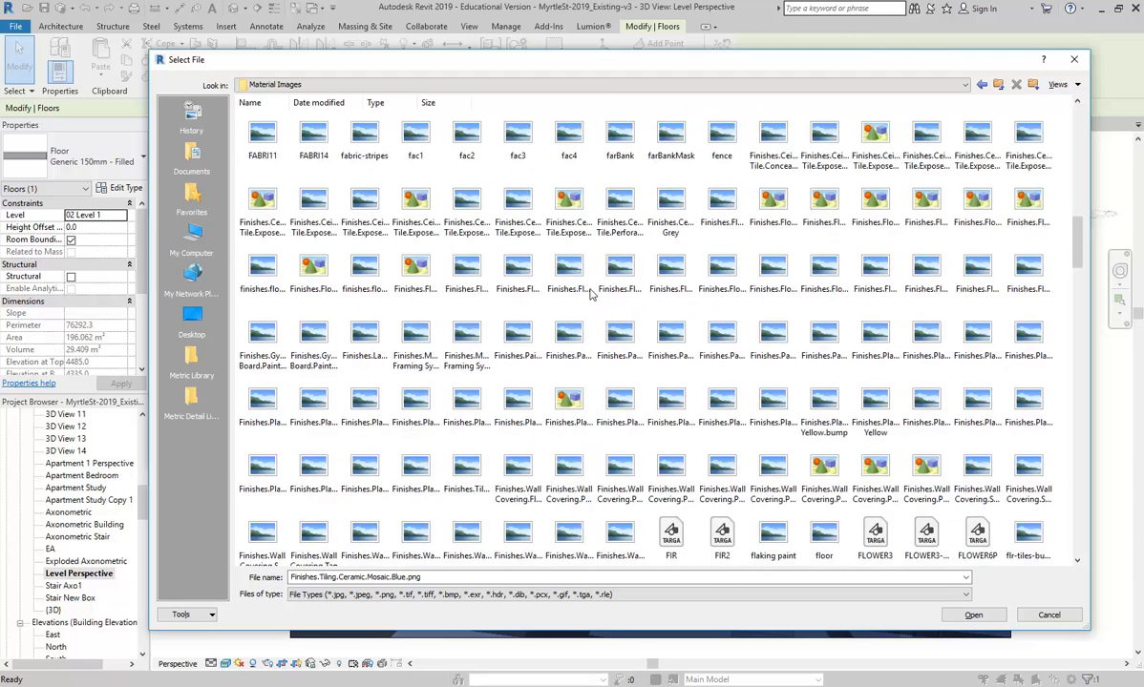
scroll(591, 294, up, 4)
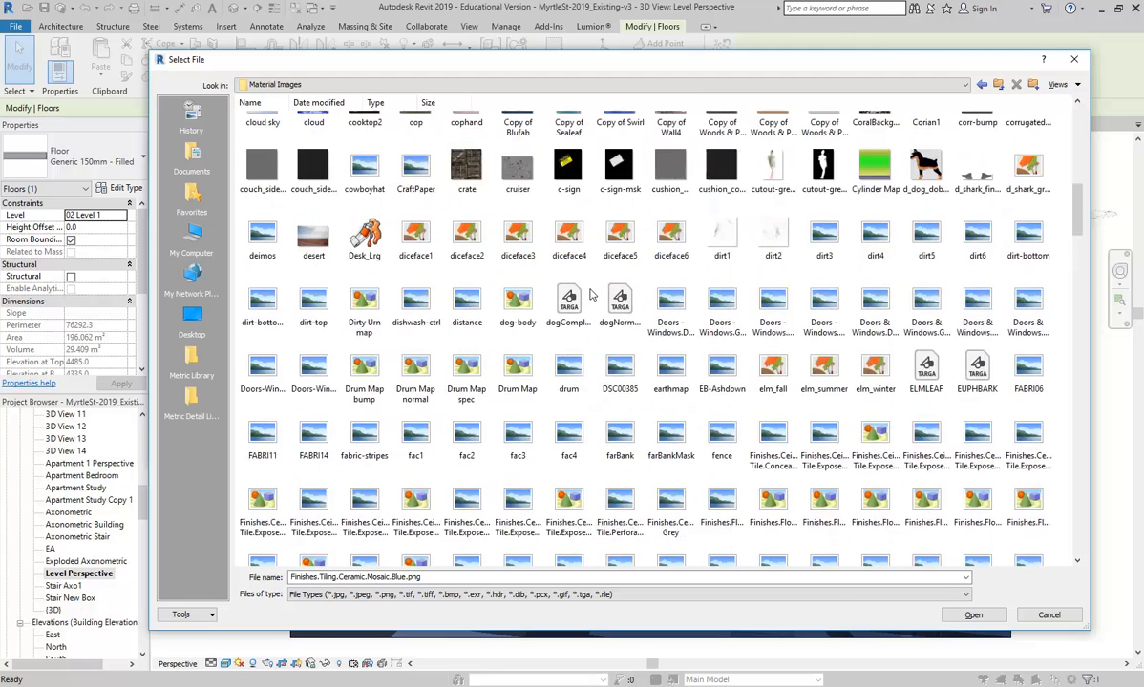
scroll(591, 294, up, 6)
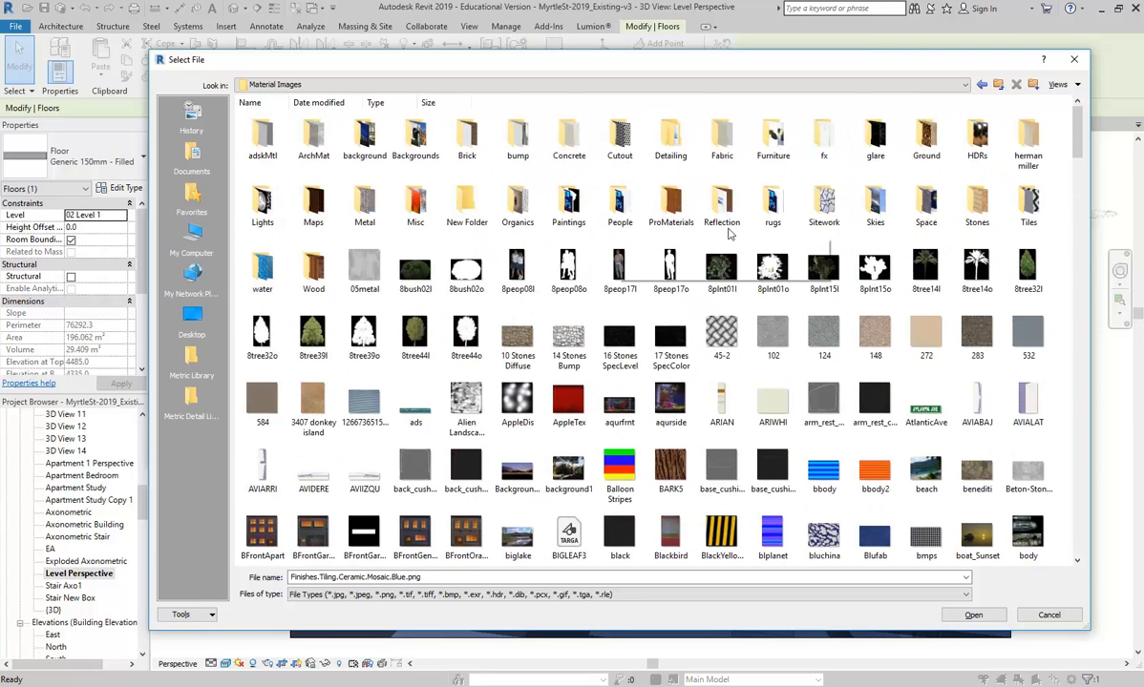
- Load "Seamless black white marble tile pattern texture.jpg" from the Tiles subfolder as the ceramic image
double_click(1029, 198)
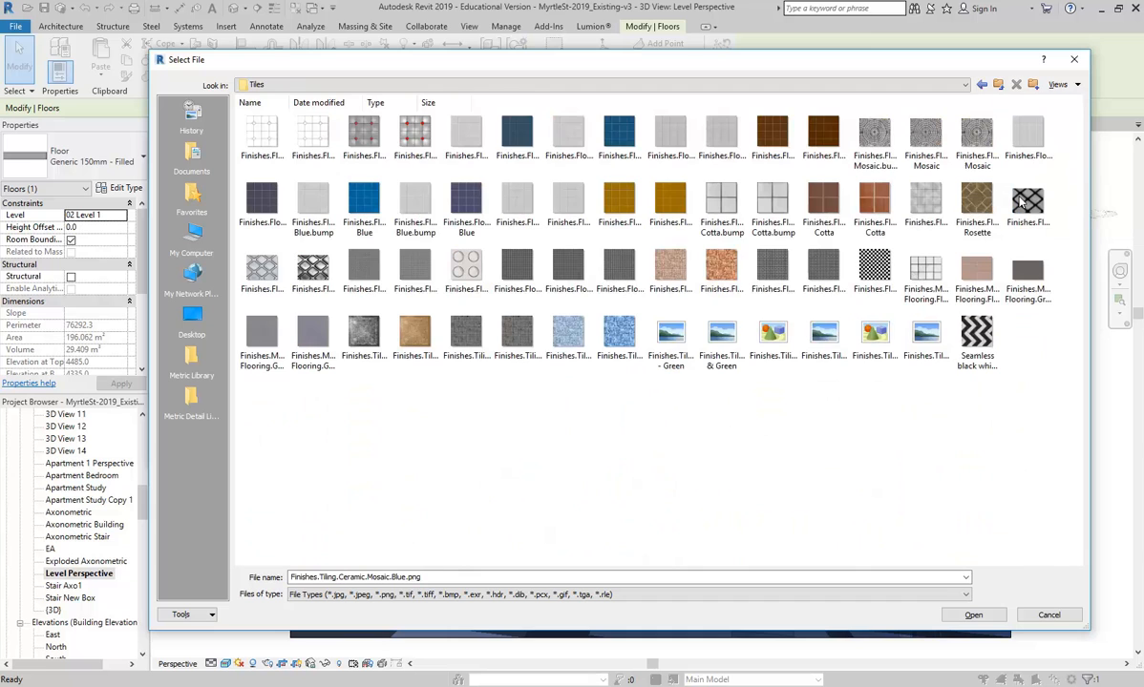
click(986, 336)
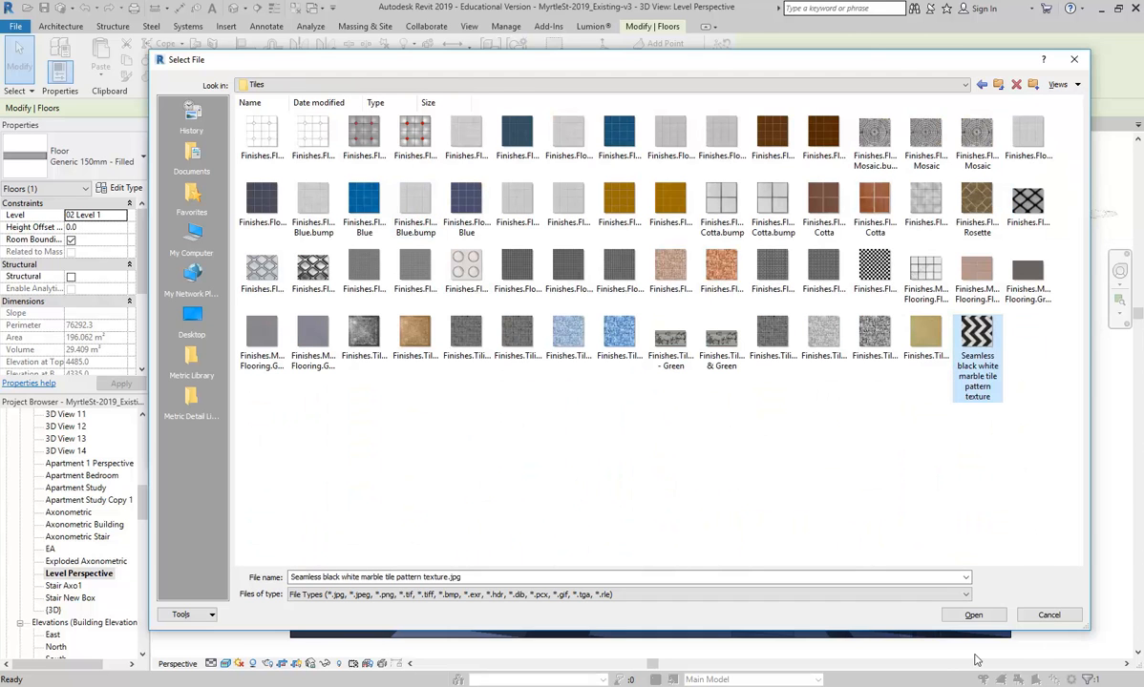
double_click(974, 336)
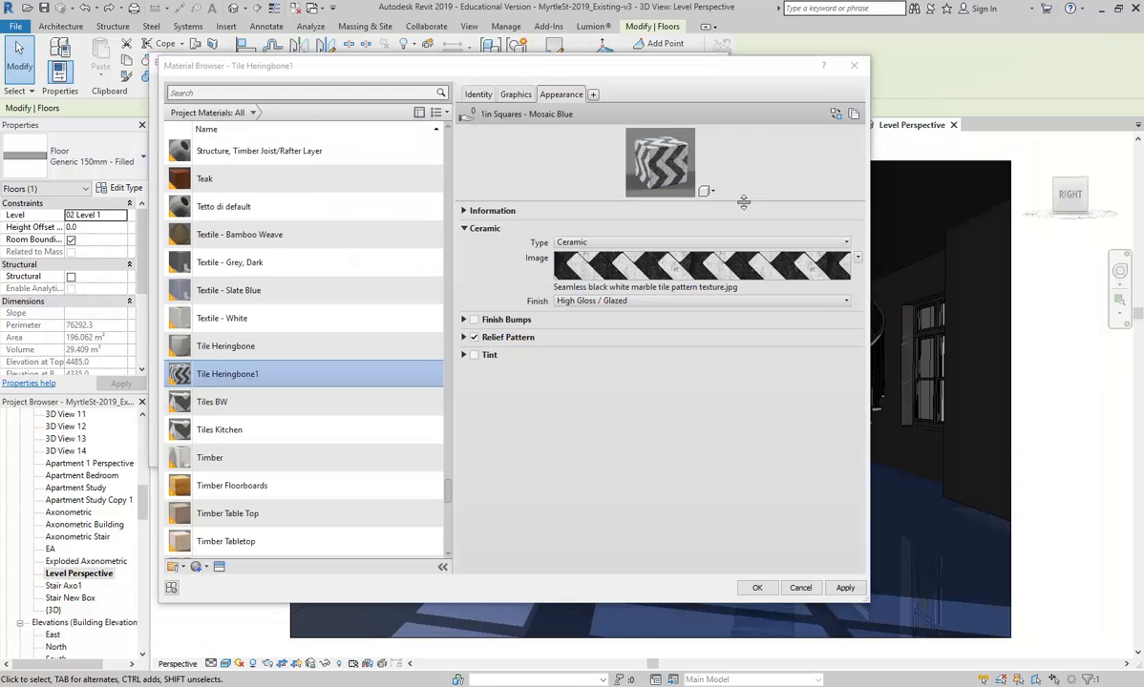
- Enlarge the material's appearance preview and turn off its Relief Pattern
drag(704, 191, 751, 286)
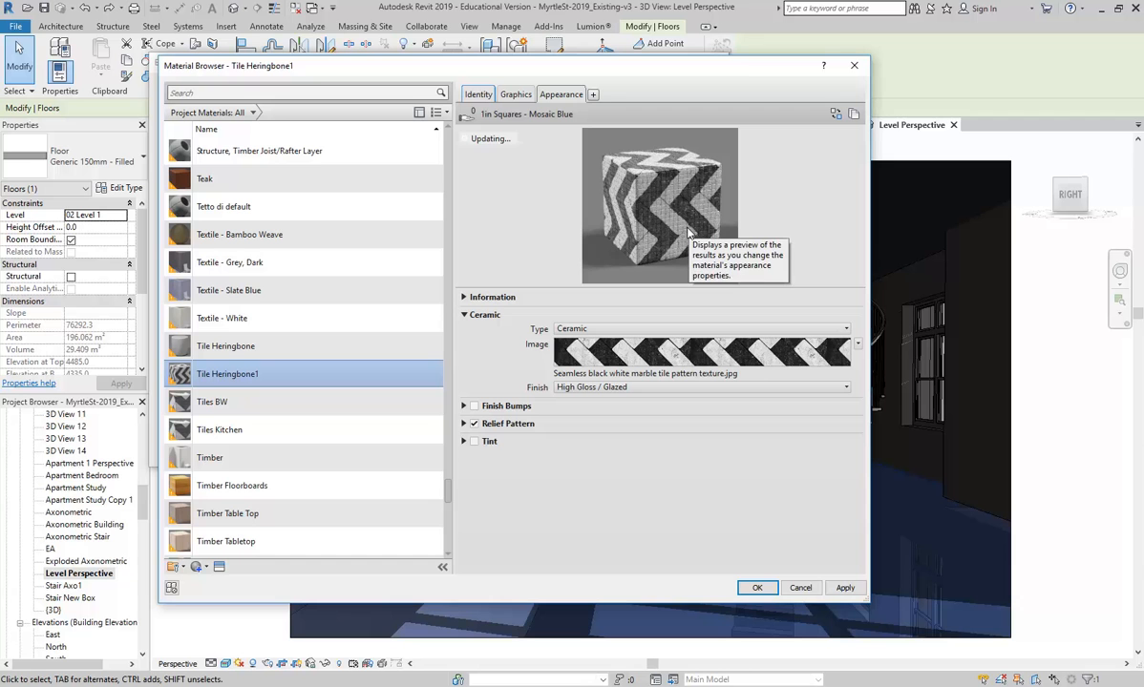
drag(776, 287, 776, 395)
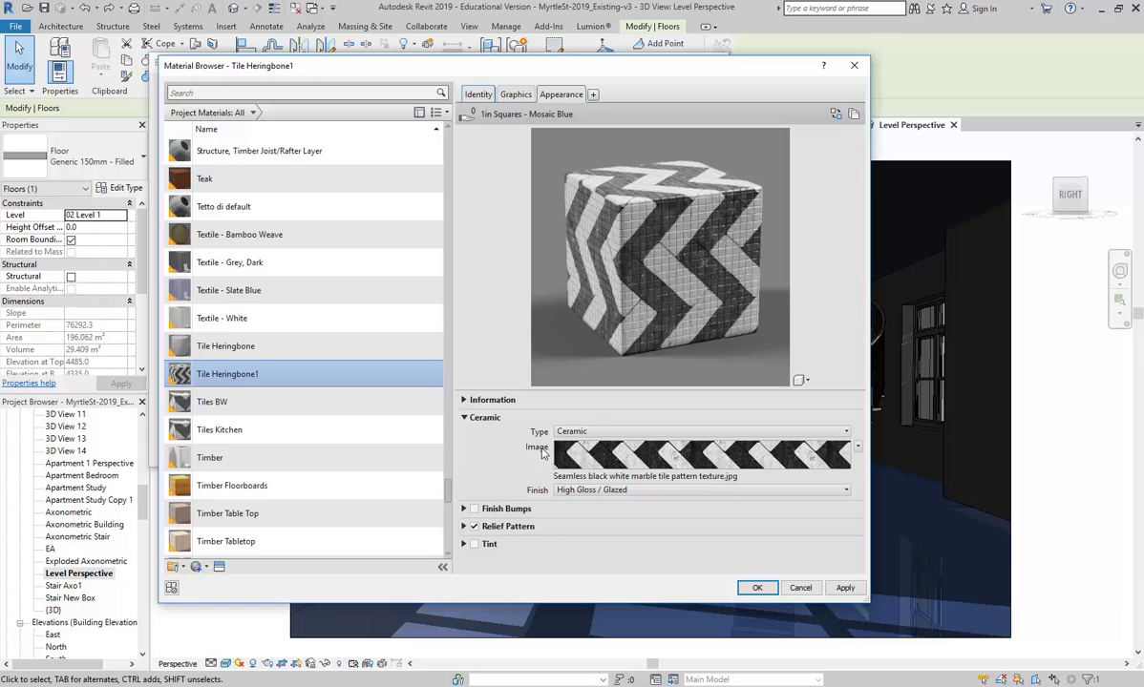
click(475, 527)
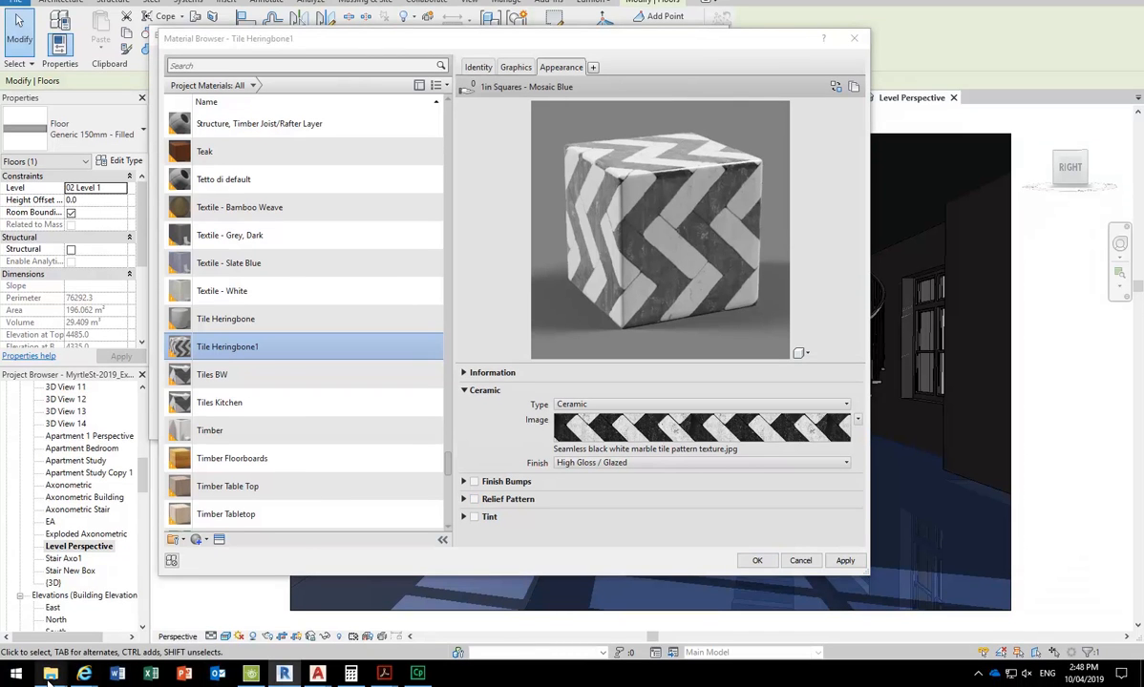
- Switch to File Explorer and open the Tiles folder inside Material Images in StudentResources' EDU_DC_InteriorDesign folder
mouse_move(49, 676)
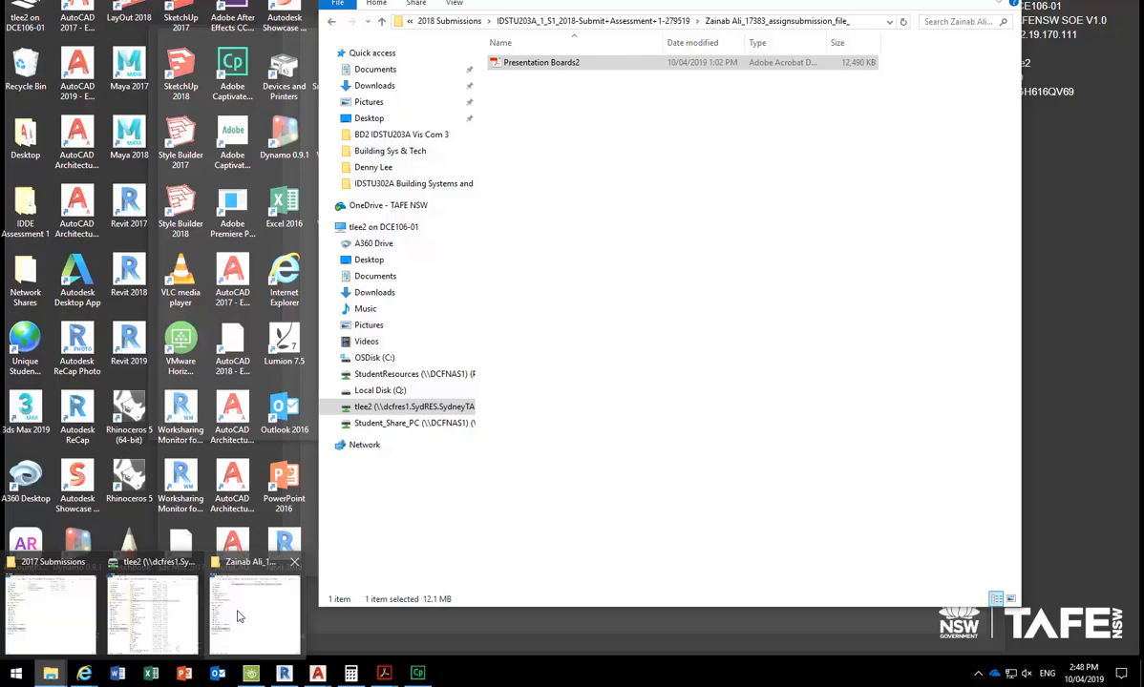
click(220, 625)
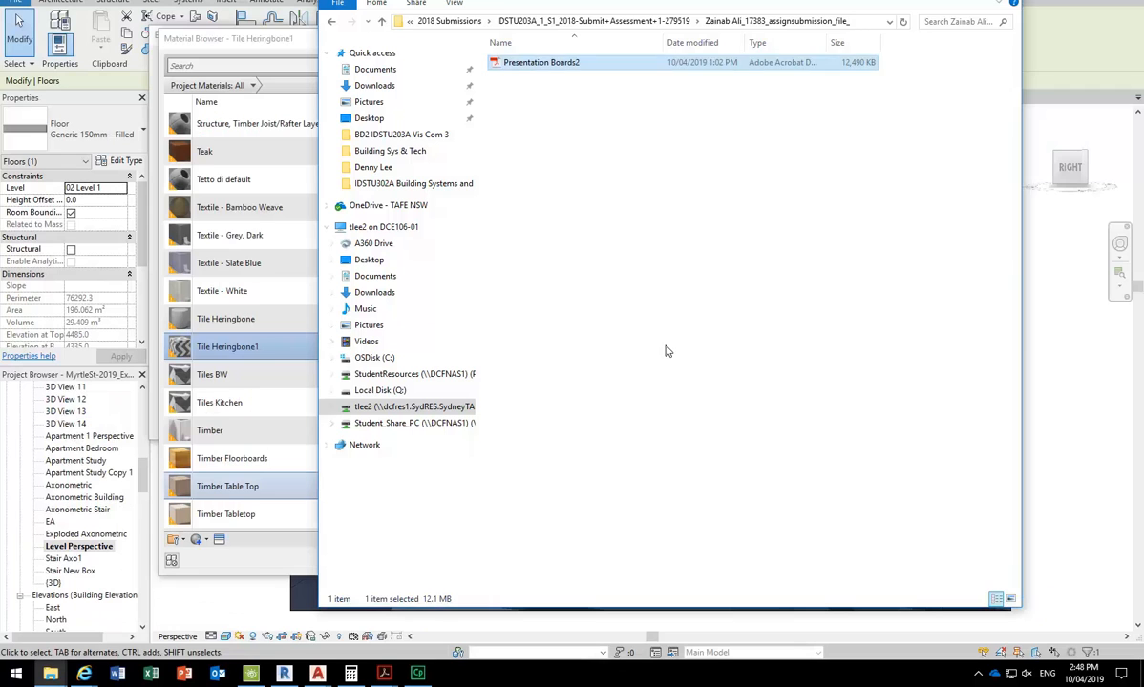
click(404, 373)
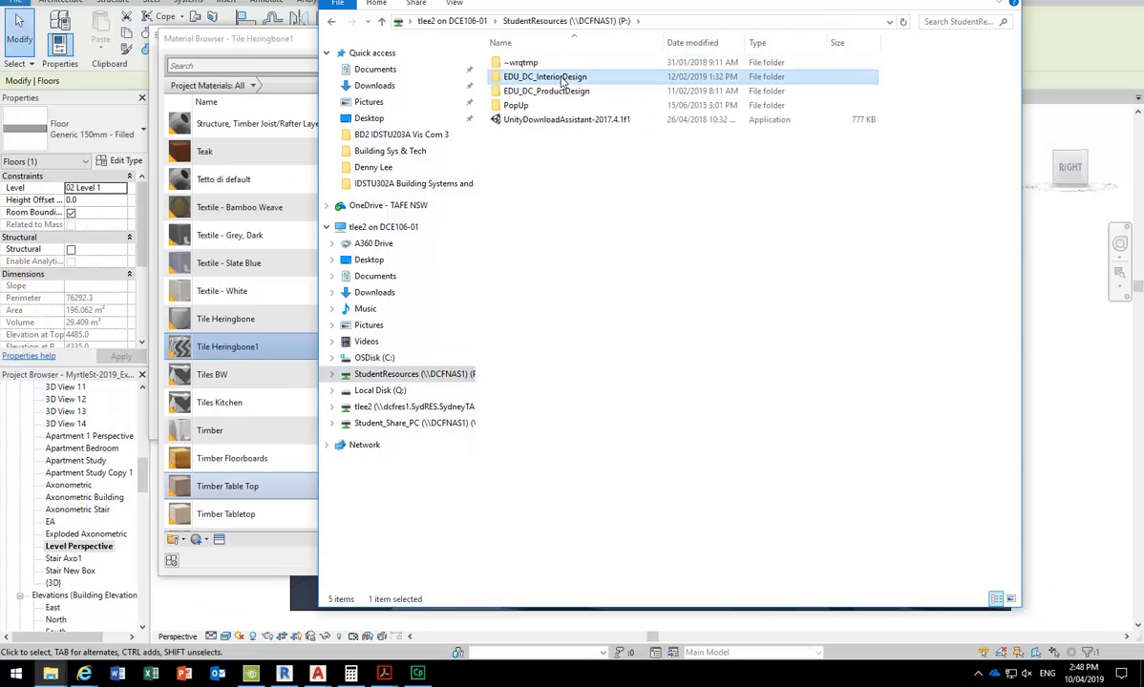
double_click(540, 74)
scroll(590, 440, down, 2)
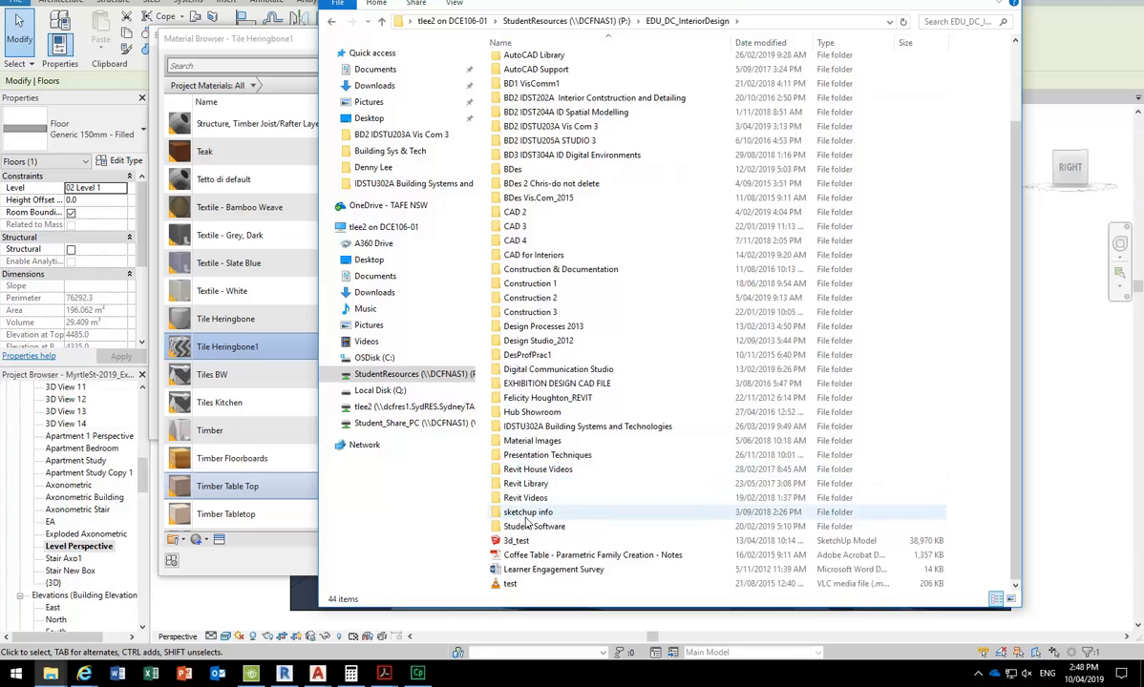
double_click(531, 442)
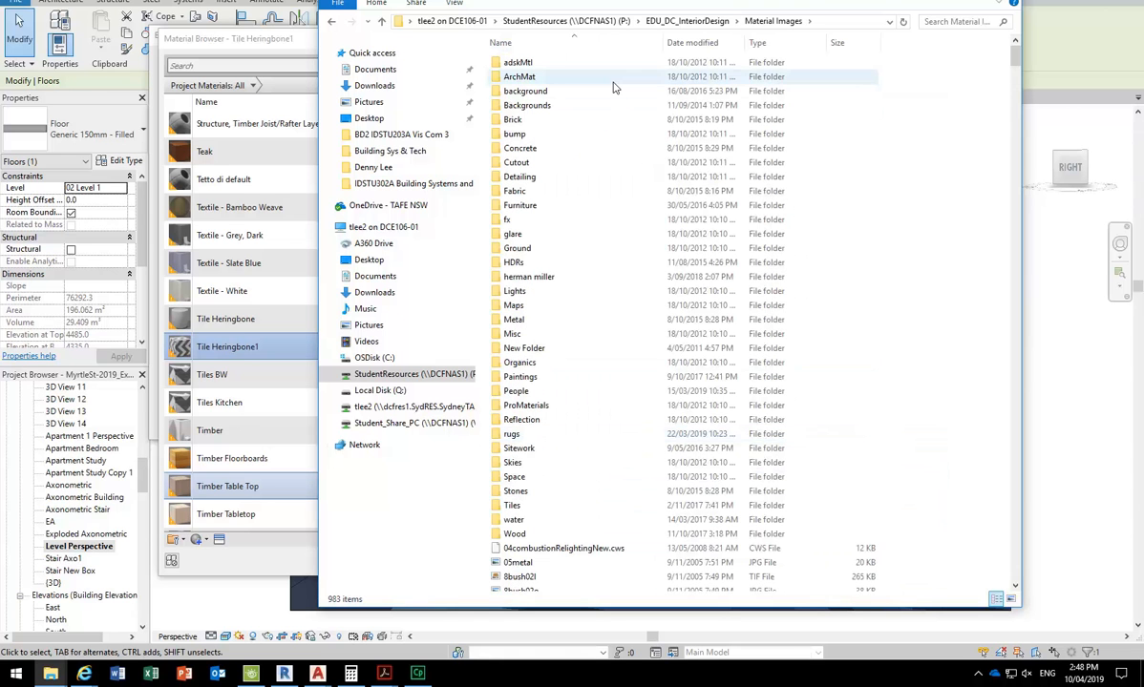
double_click(512, 505)
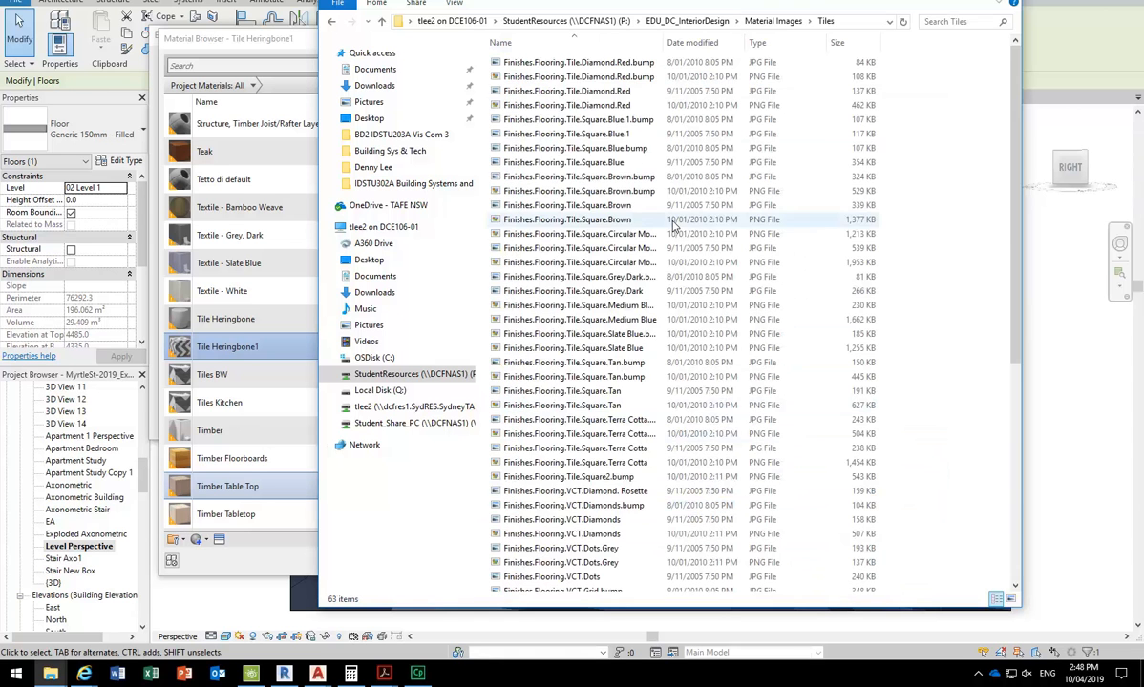
- Show the Tiles folder's files as large icons, look through the textures, and minimize File Explorer
right_click(924, 105)
mouse_move(1028, 118)
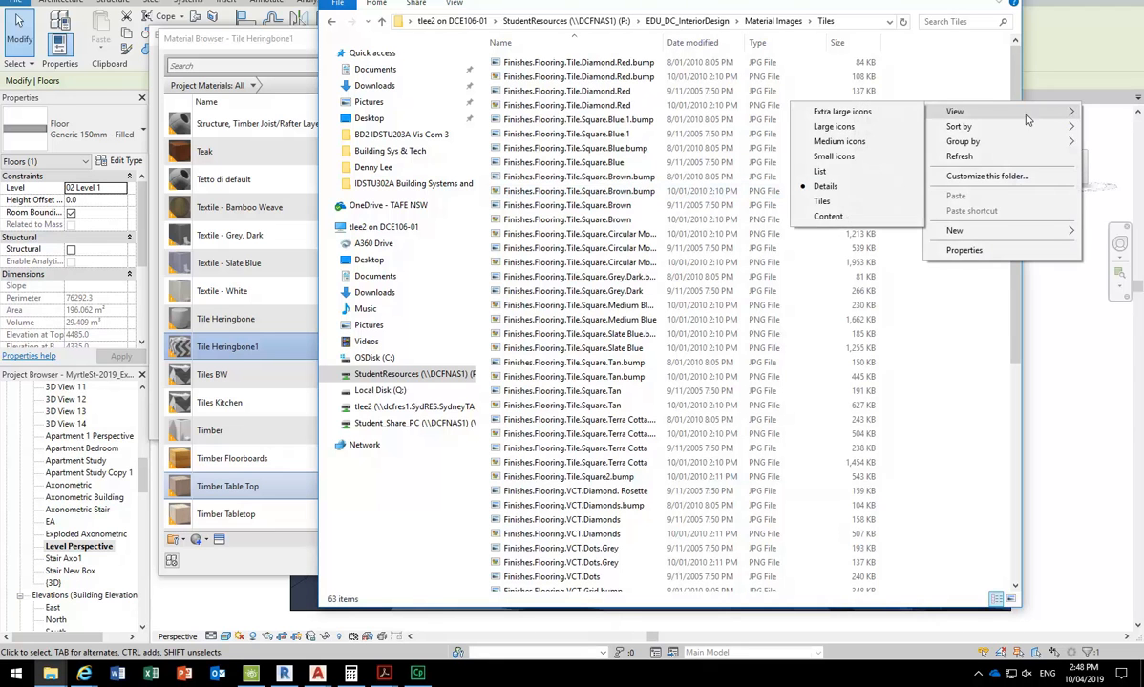
click(834, 127)
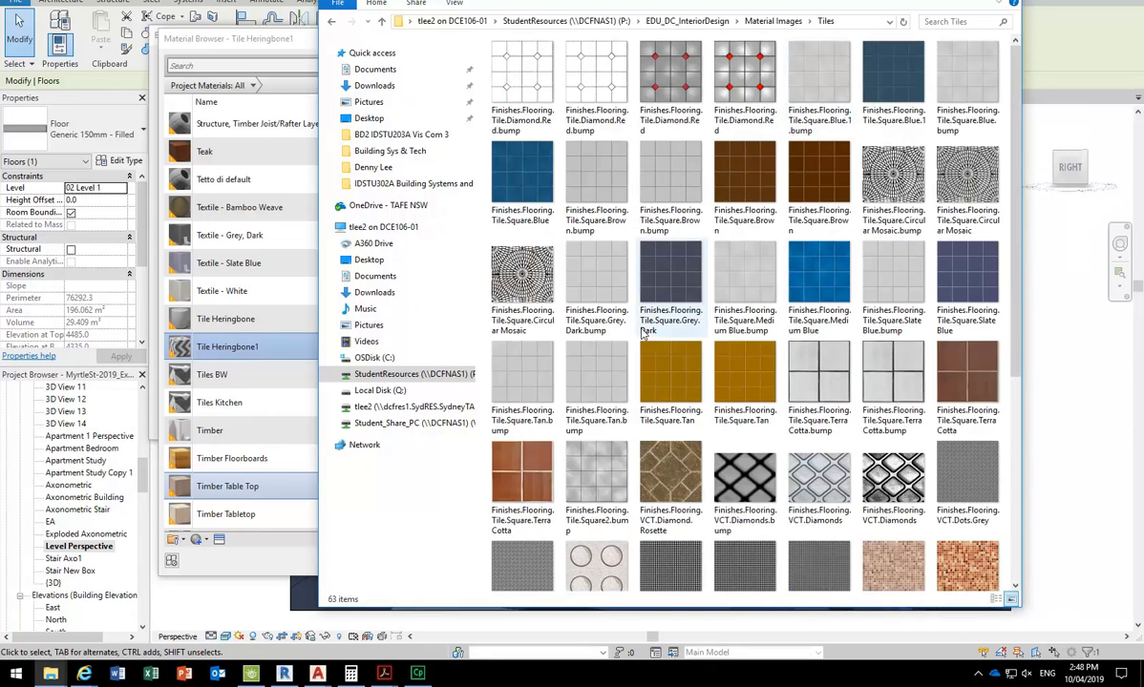
scroll(645, 332, down, 3)
scroll(645, 331, up, 3)
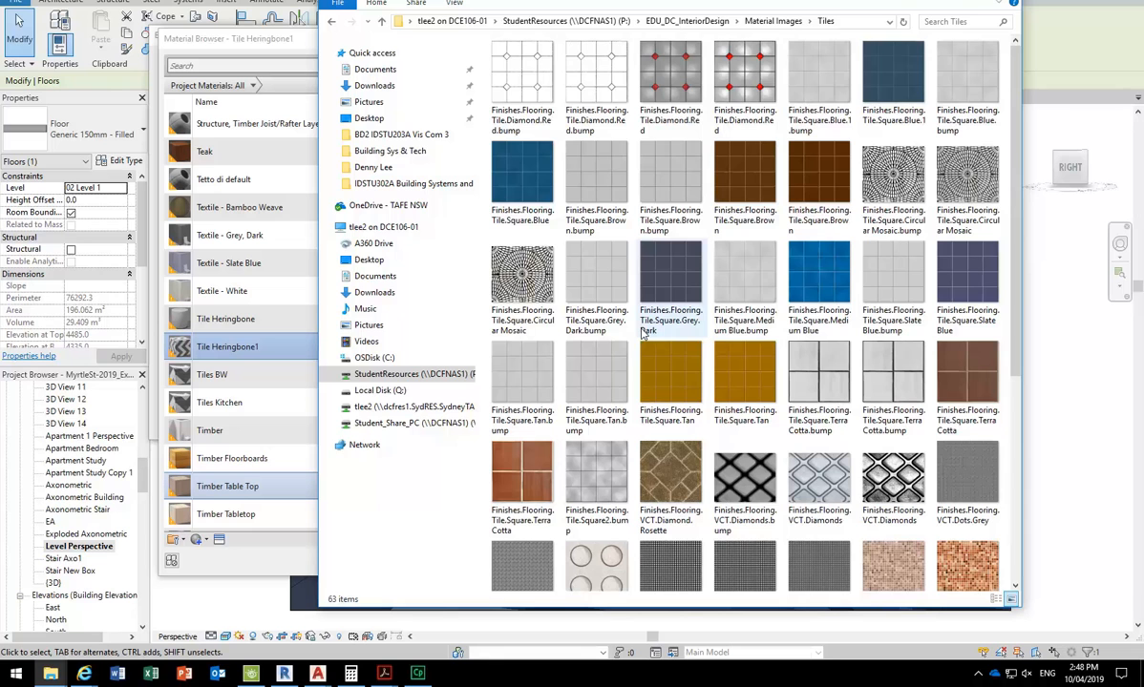
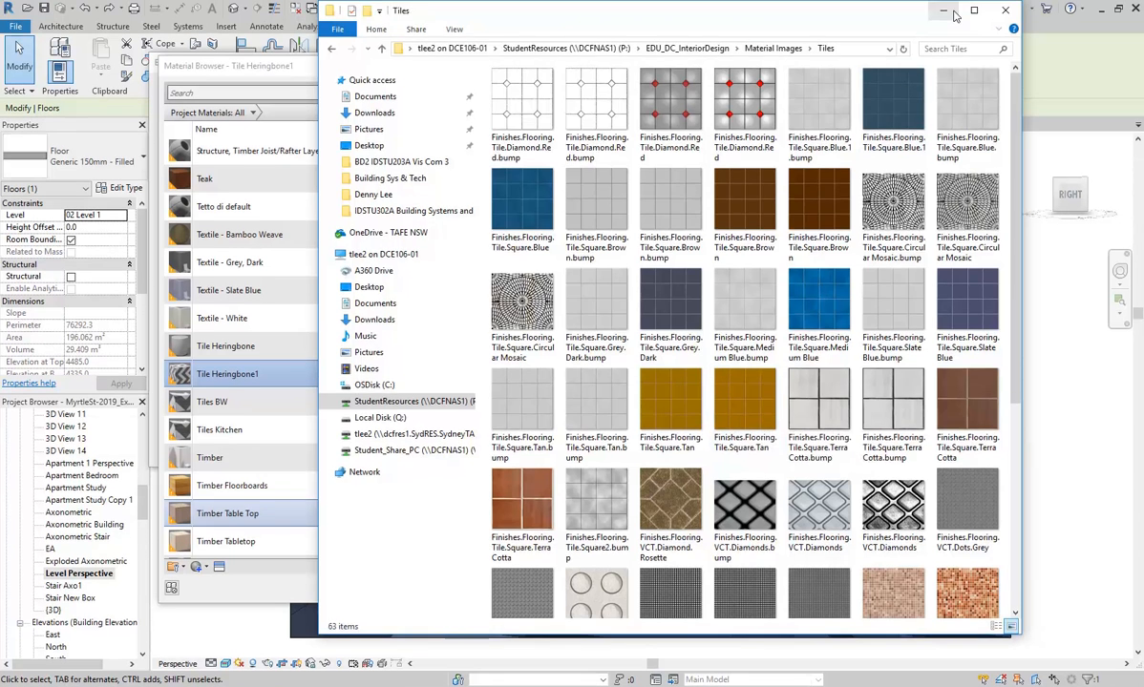
click(948, 12)
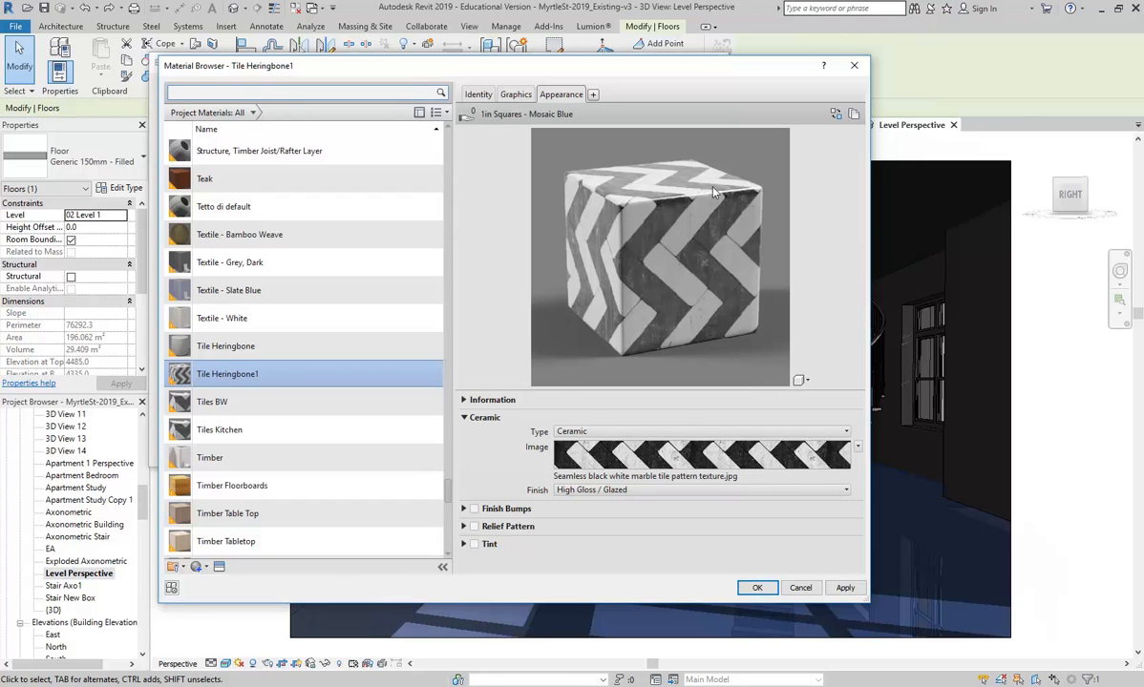
- Set the marble tile texture's sample size to 1000 mm wide and high and accept Tile Heringbone1 for the floor's structure layer
click(653, 466)
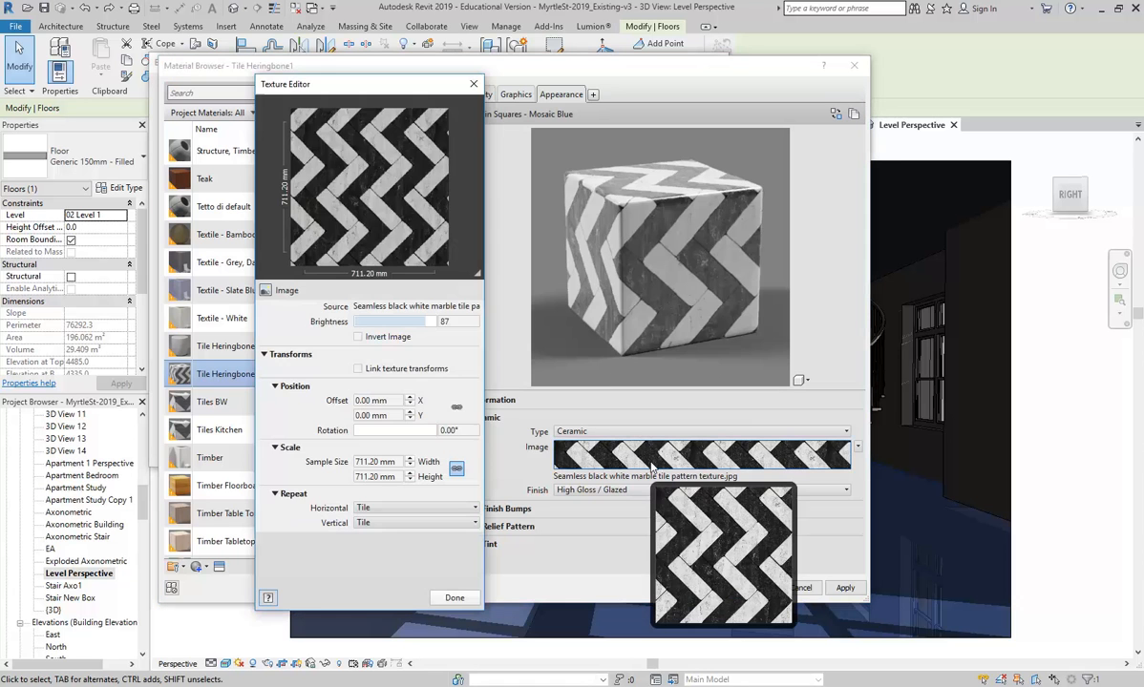
click(374, 462)
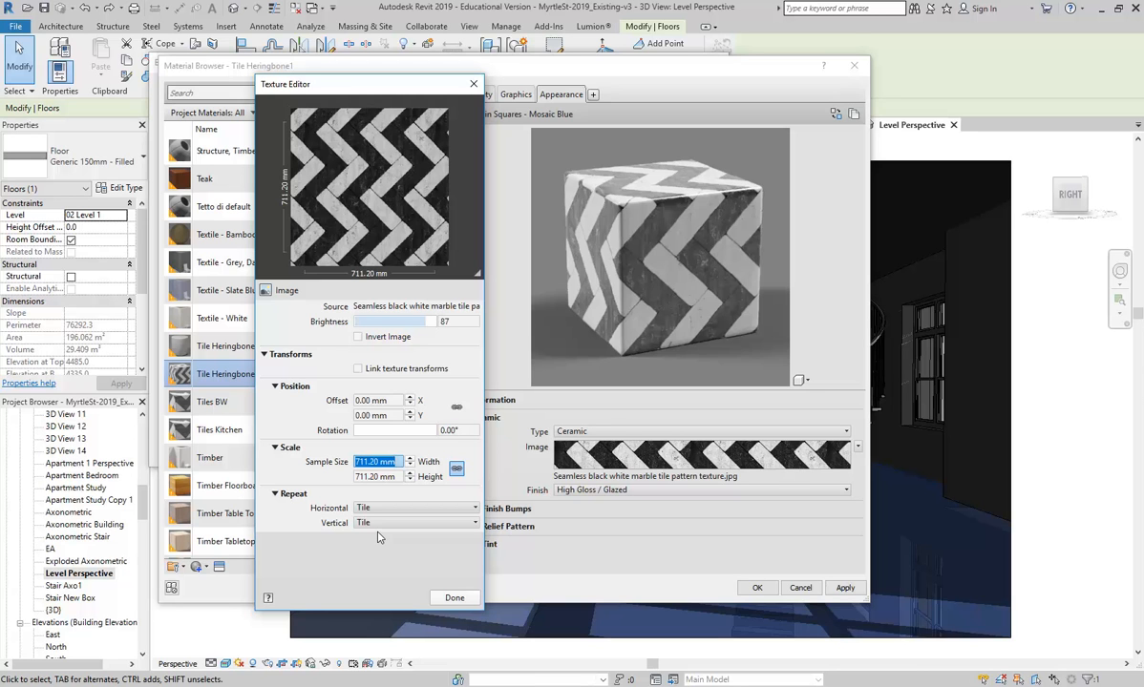
text(1000)
key(Tab)
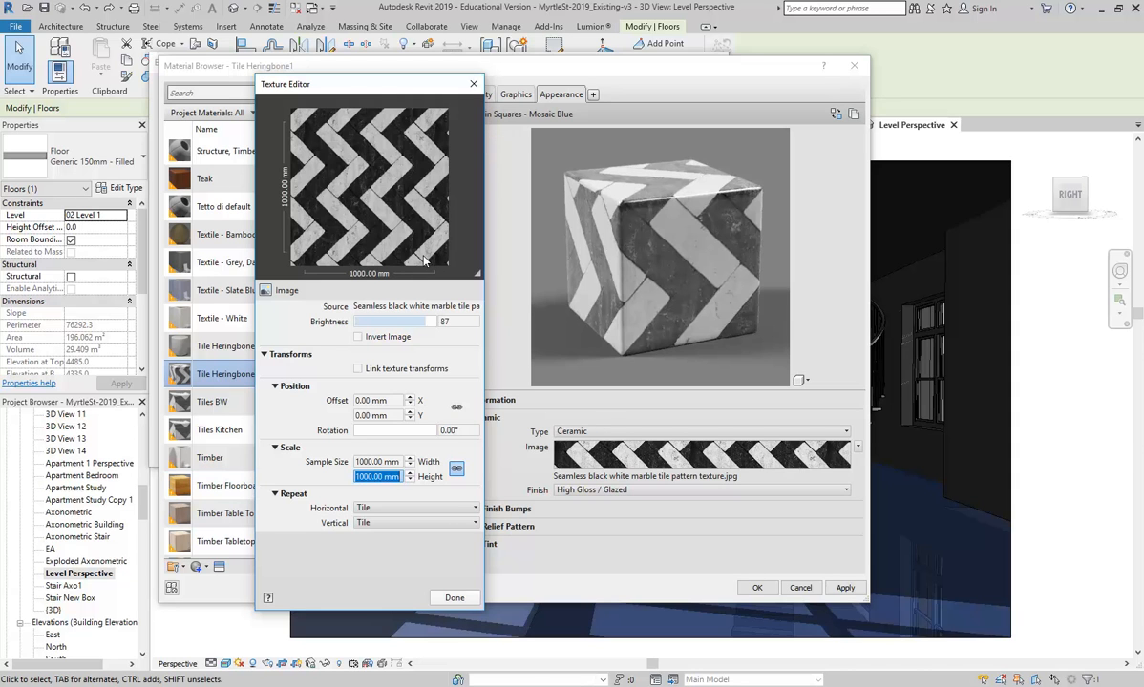
click(454, 598)
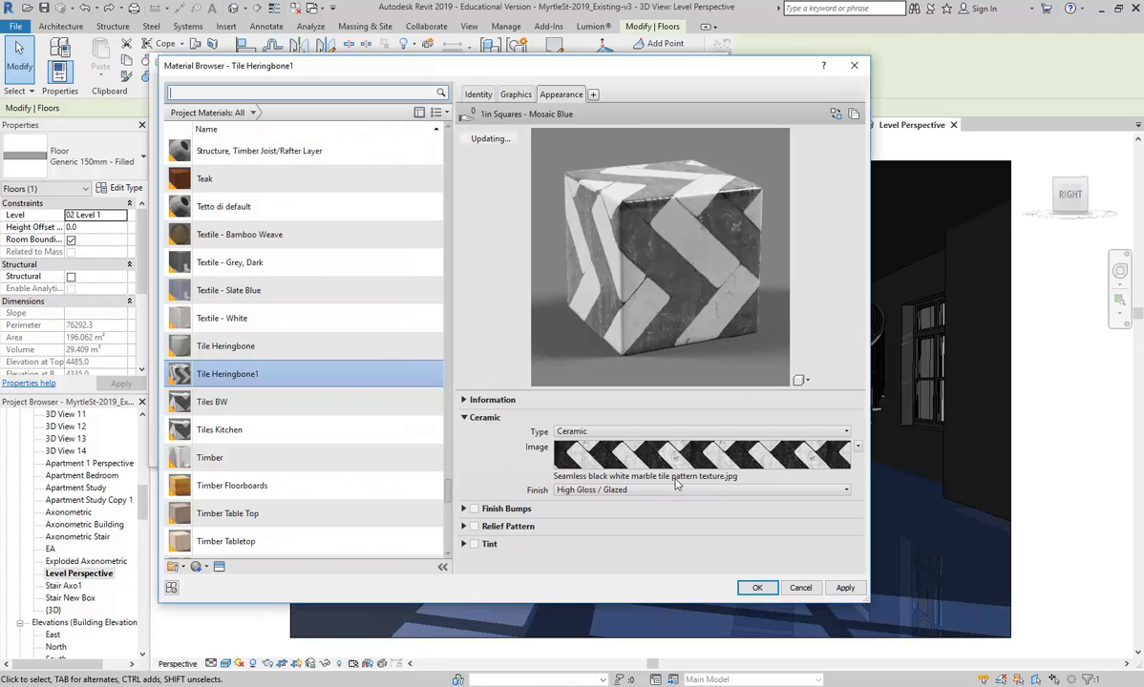
click(757, 589)
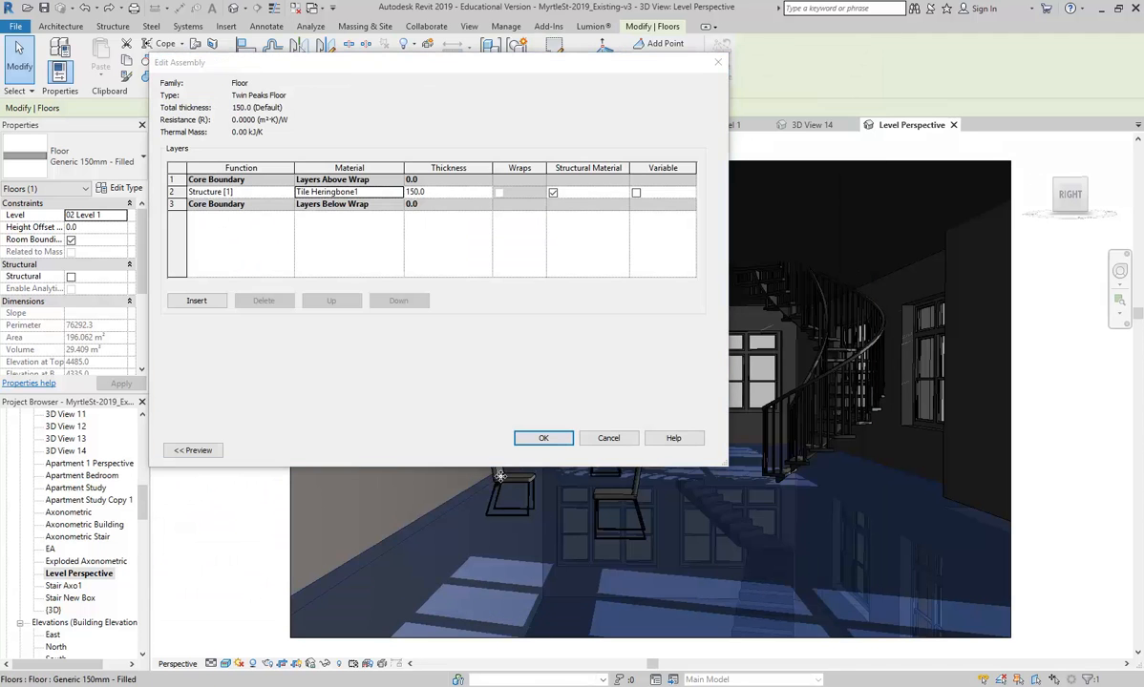
- Accept the edited layer assembly and type properties for the Twin Peaks Floor, and deselect the floor
click(542, 437)
click(564, 455)
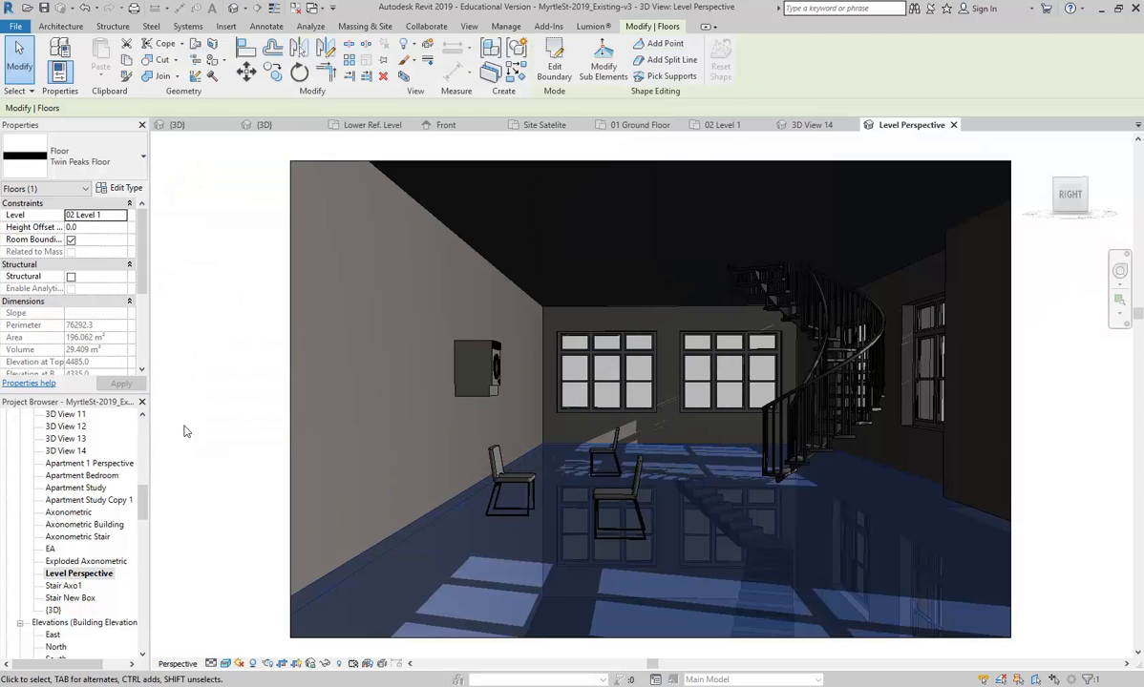
click(235, 391)
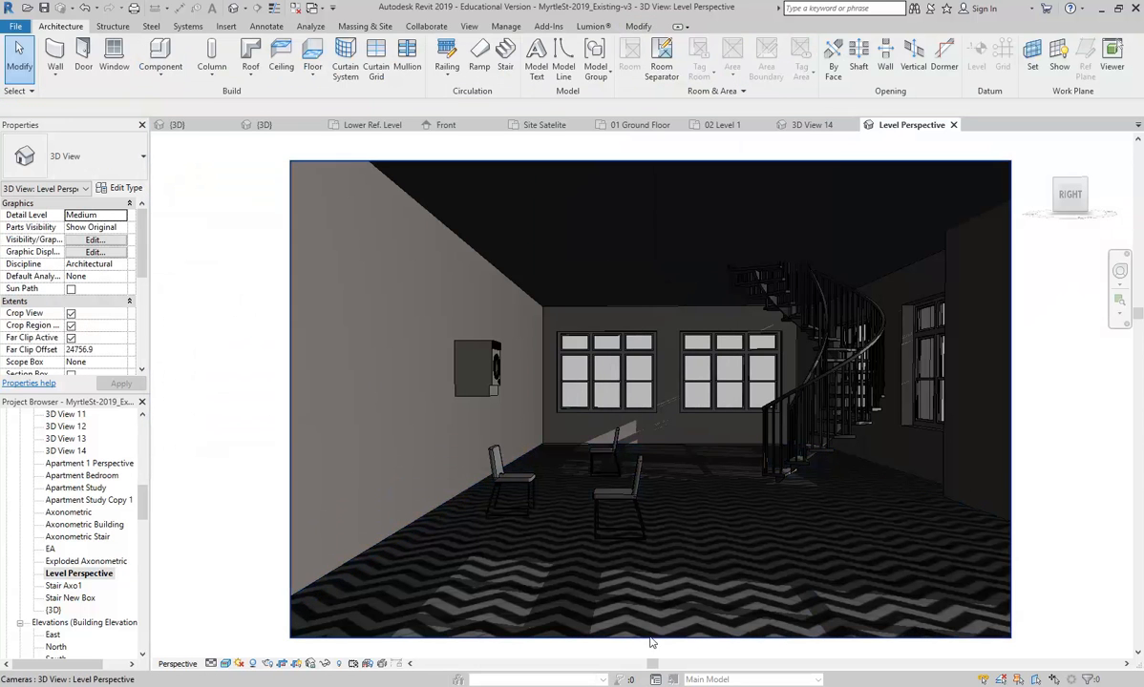
- Render the Level Perspective view at Draft quality to check the herringbone floor, and close the rendering settings
click(269, 664)
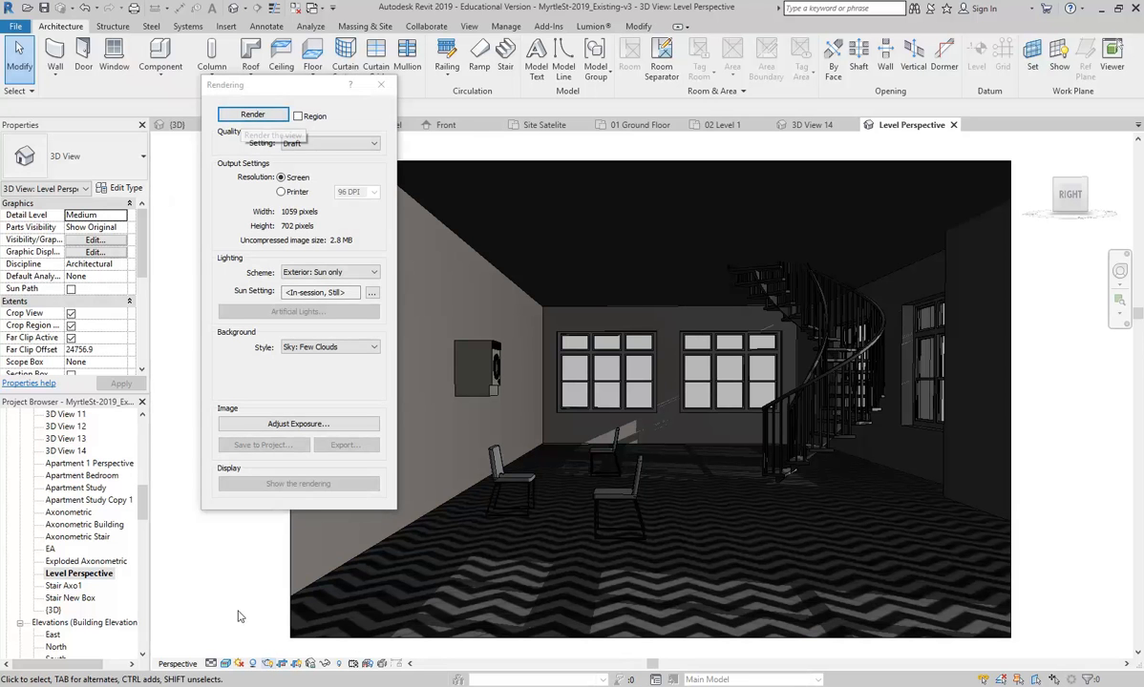
click(376, 84)
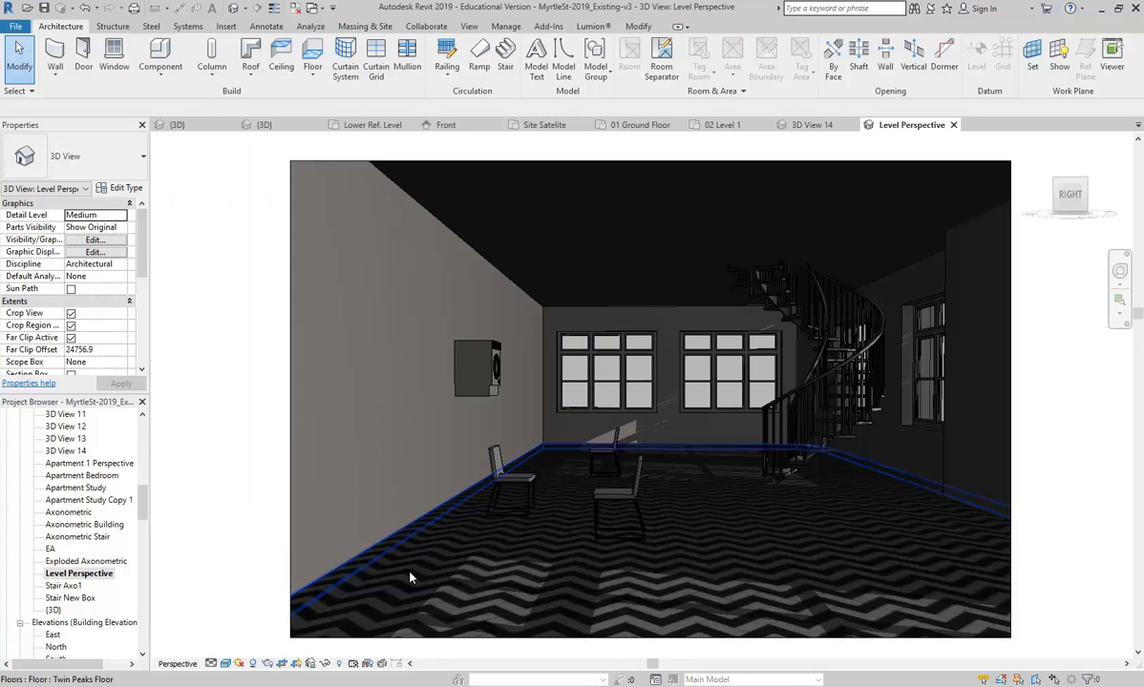
click(226, 664)
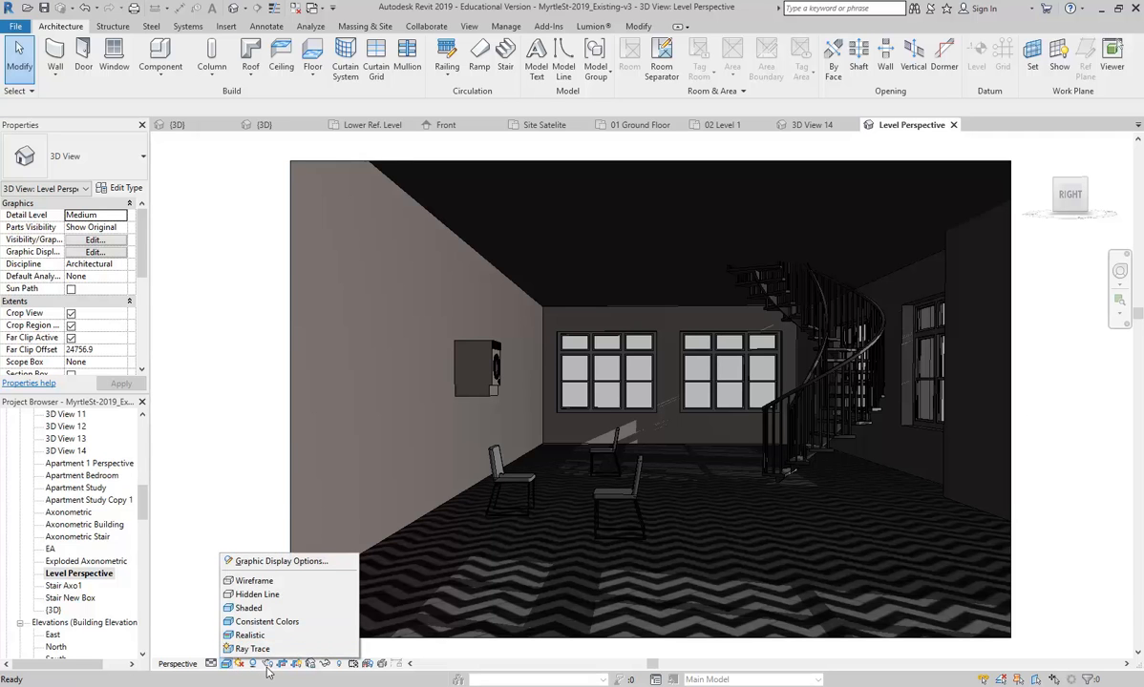
click(268, 665)
click(238, 116)
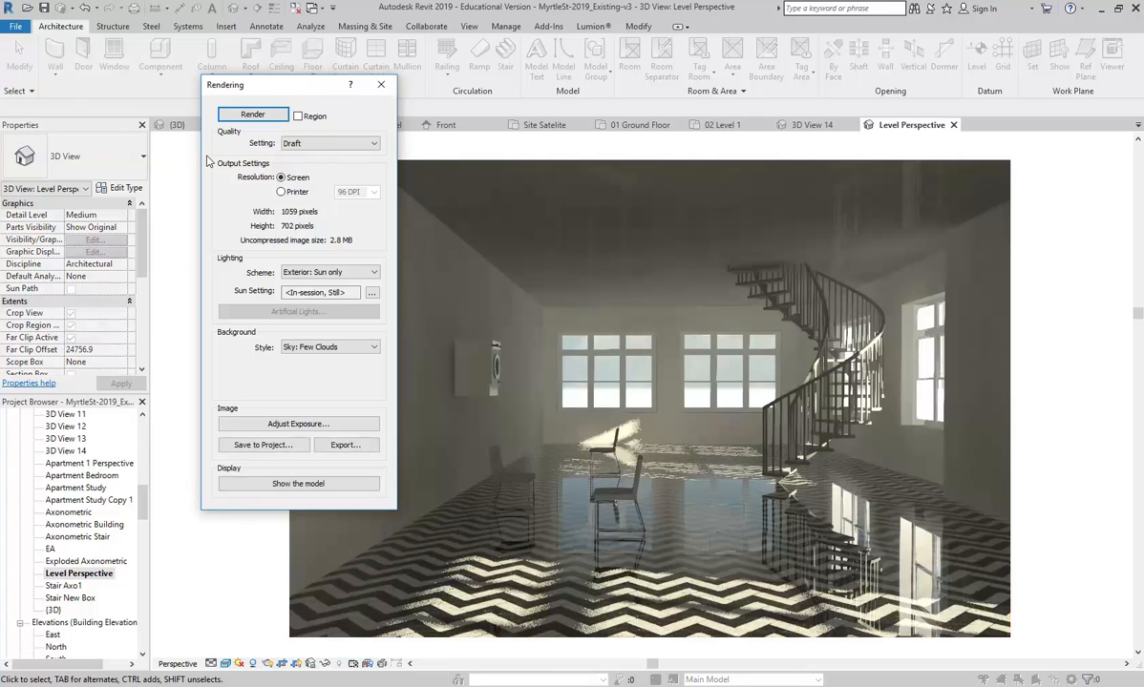
click(380, 84)
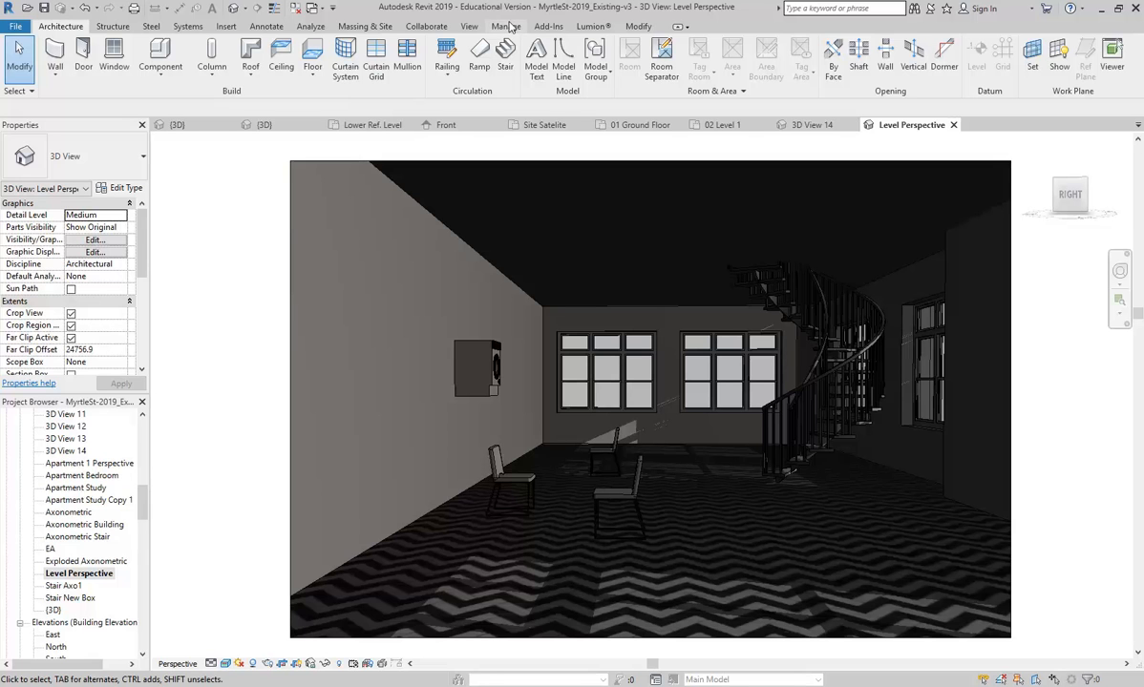
- Open the seamless marble tile image of the Tile Heringbone1 material's appearance in the Texture Editor
click(507, 26)
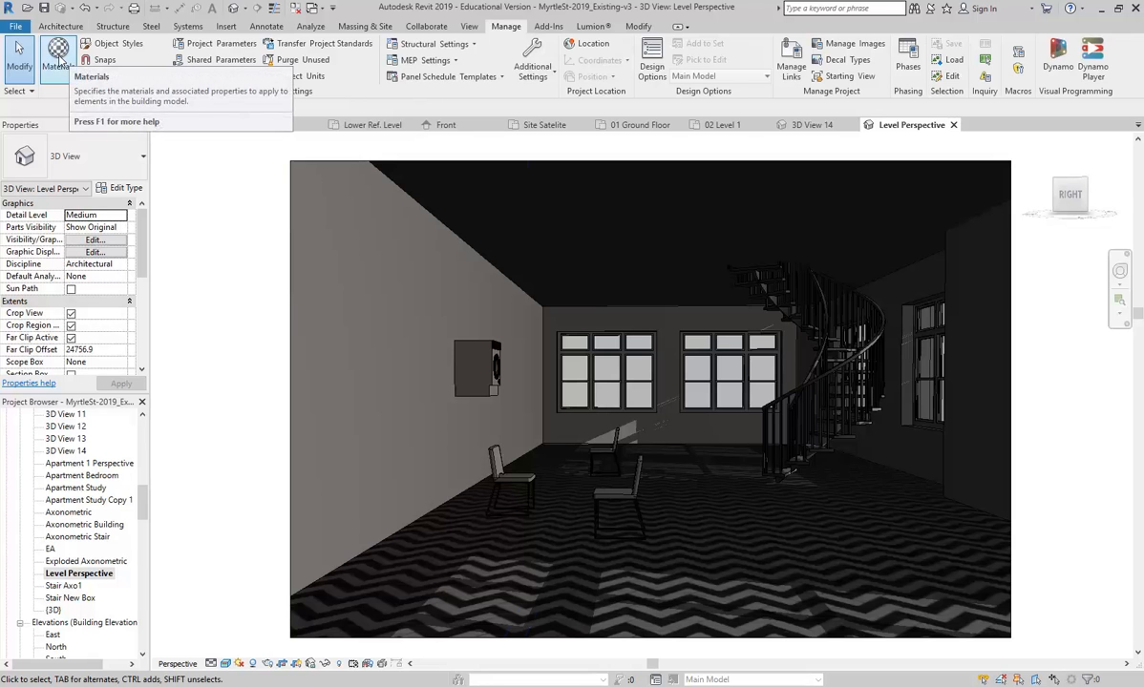
click(58, 61)
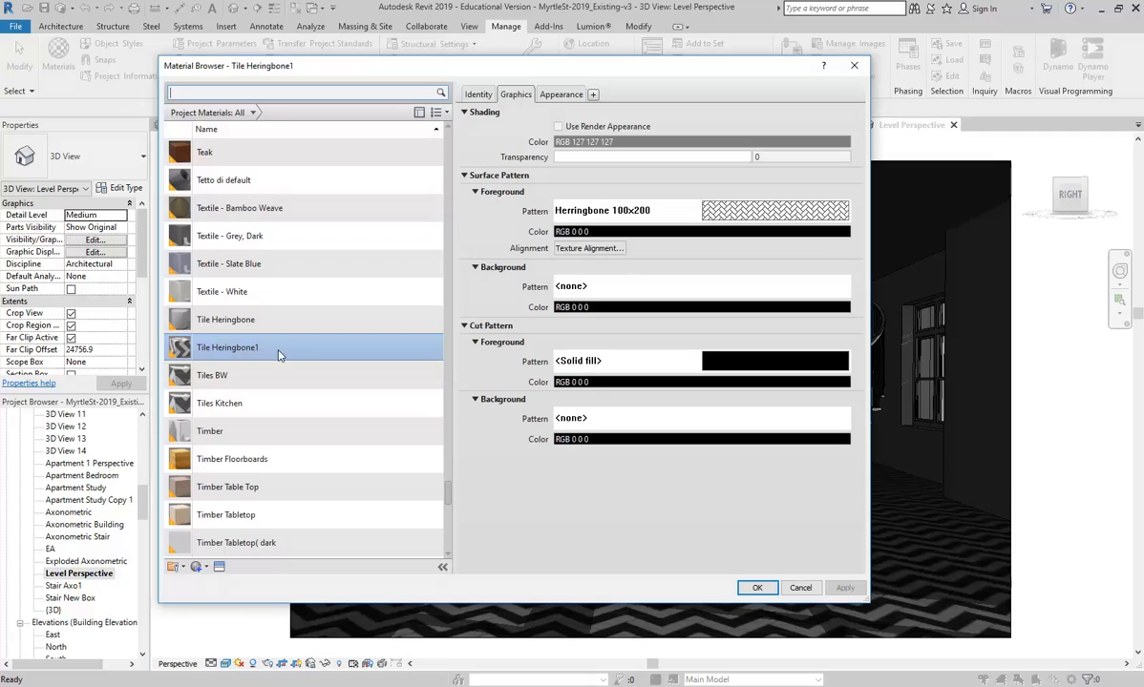
click(562, 96)
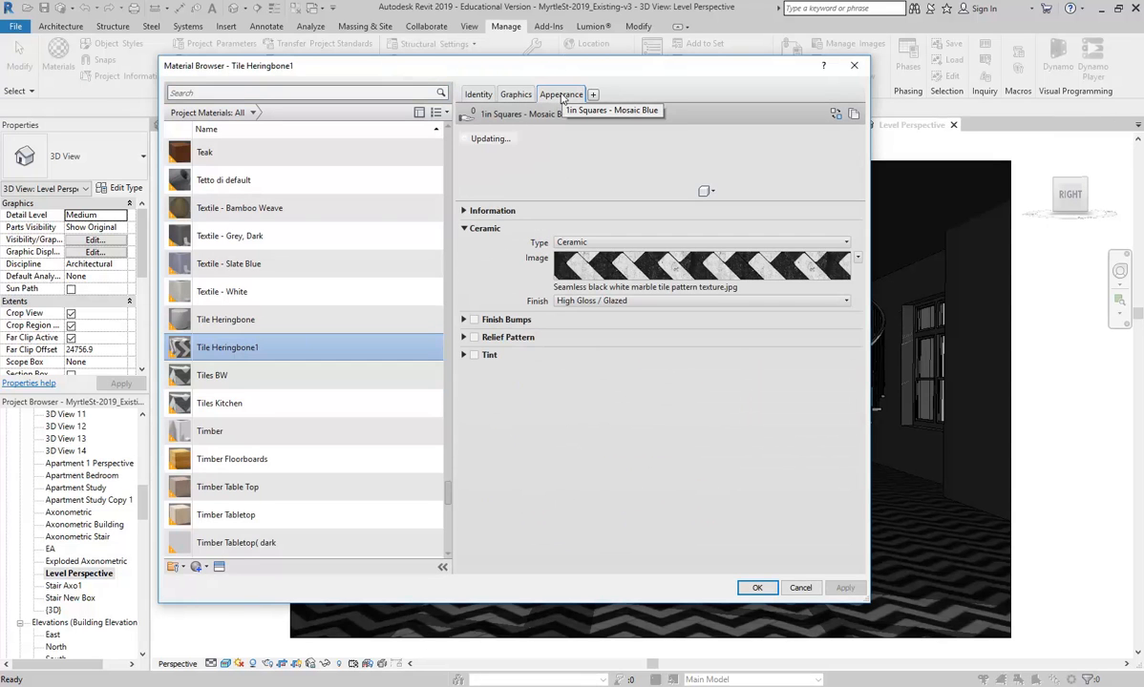
click(687, 270)
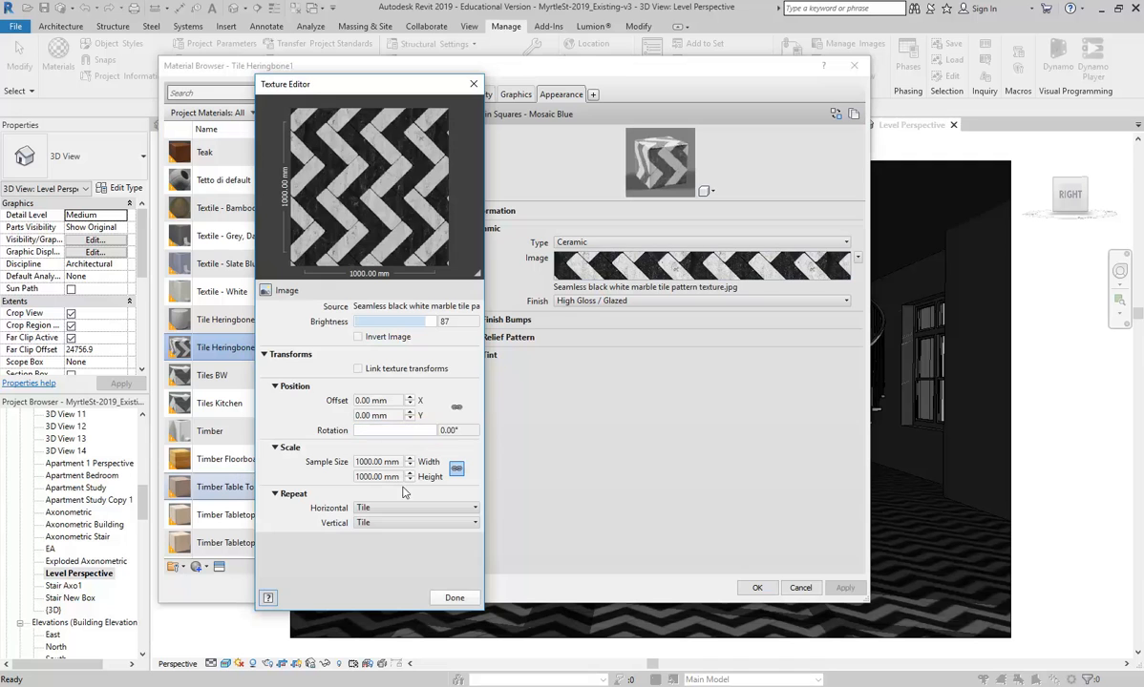
- Try rotating the marble tile texture by 90°
click(465, 432)
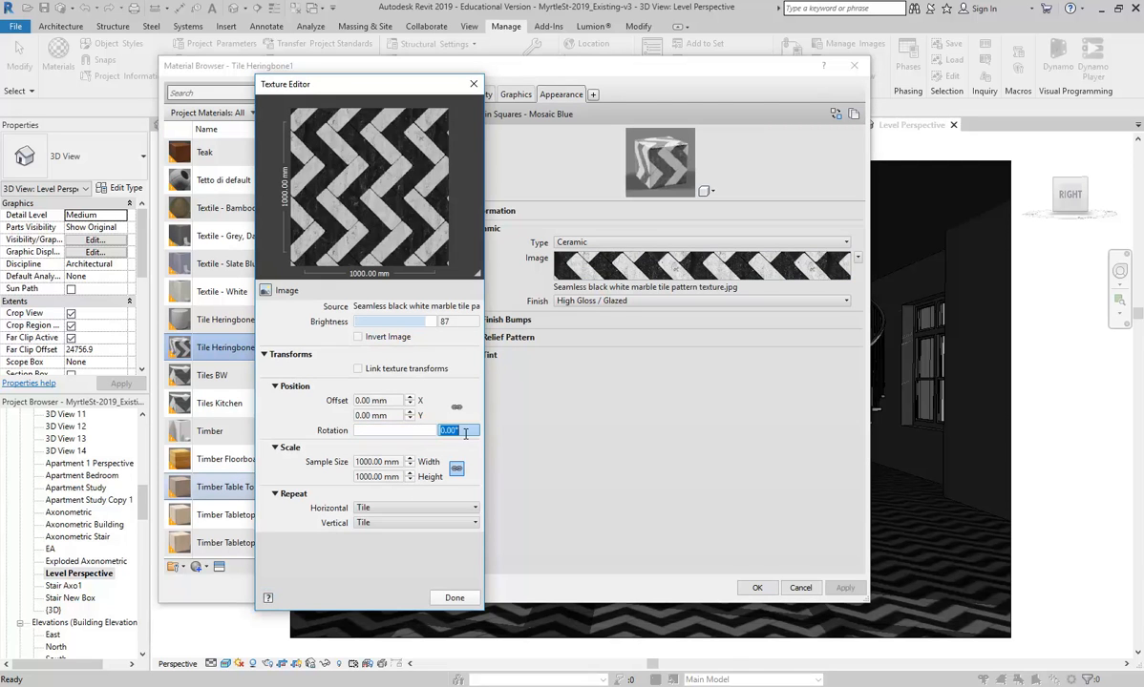
text(90)
click(379, 417)
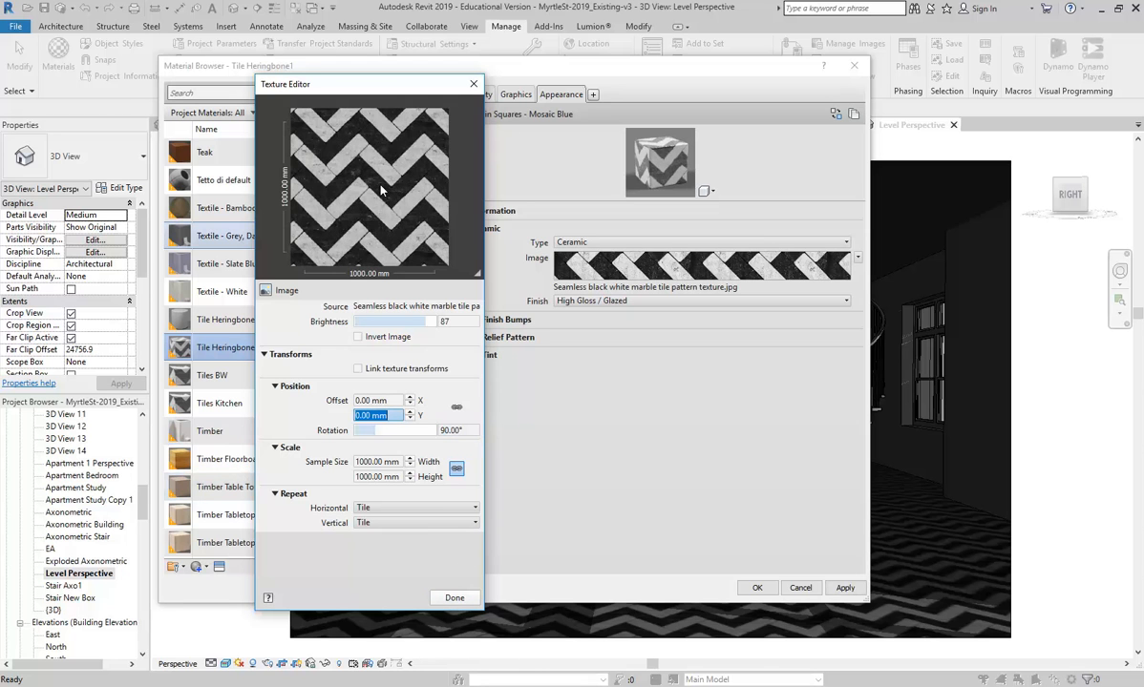
- Set the marble tile texture's rotation to 45° and accept the changes to Tile Heringbone1
click(465, 431)
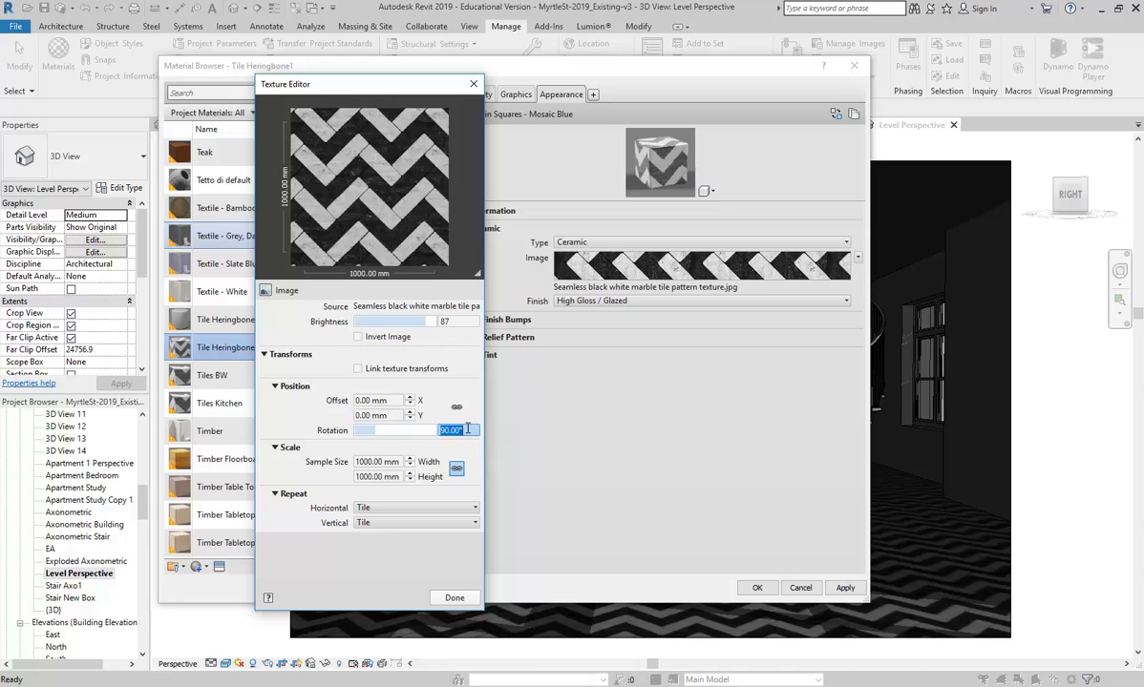
text(45)
click(391, 417)
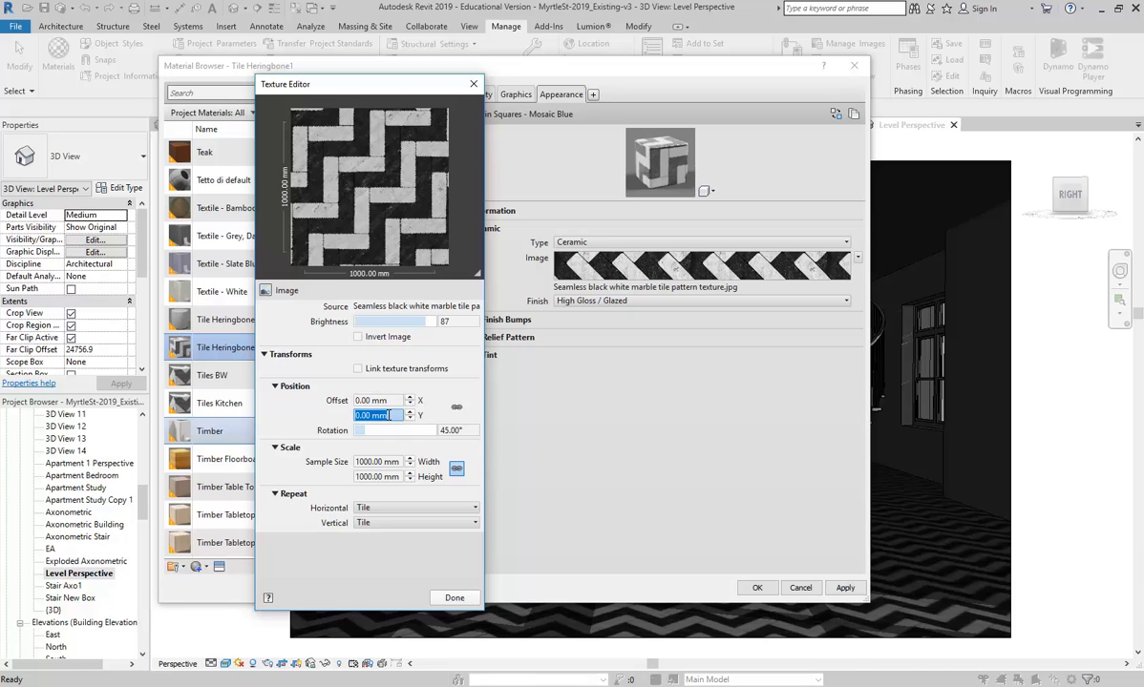
click(387, 400)
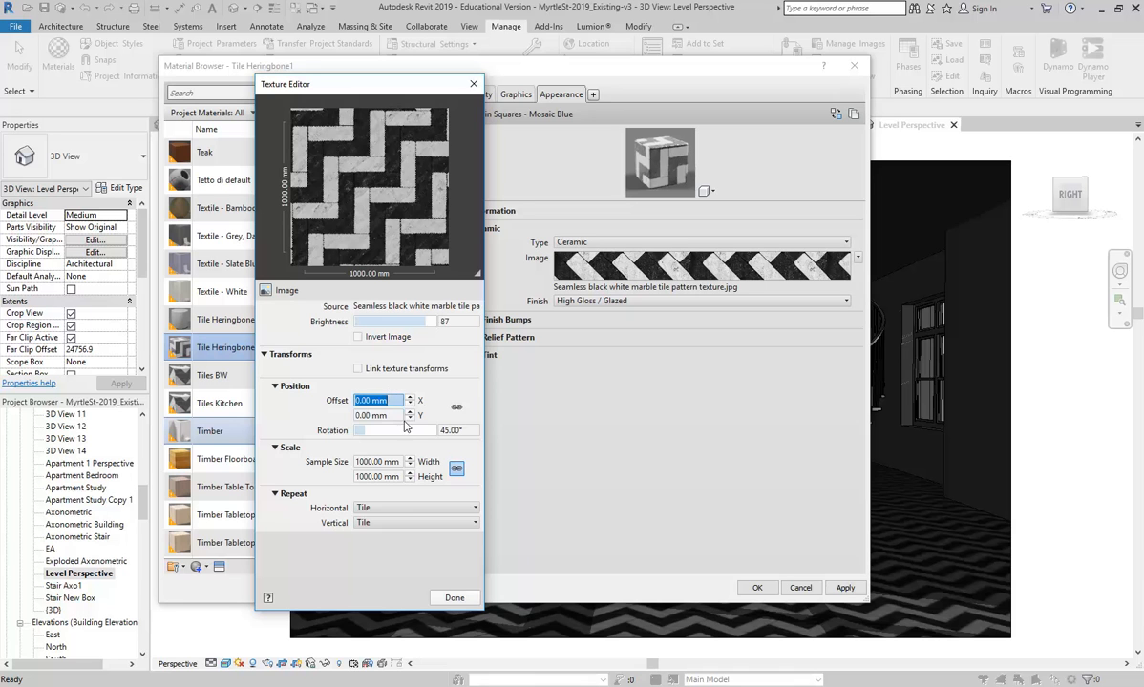
key(Tab)
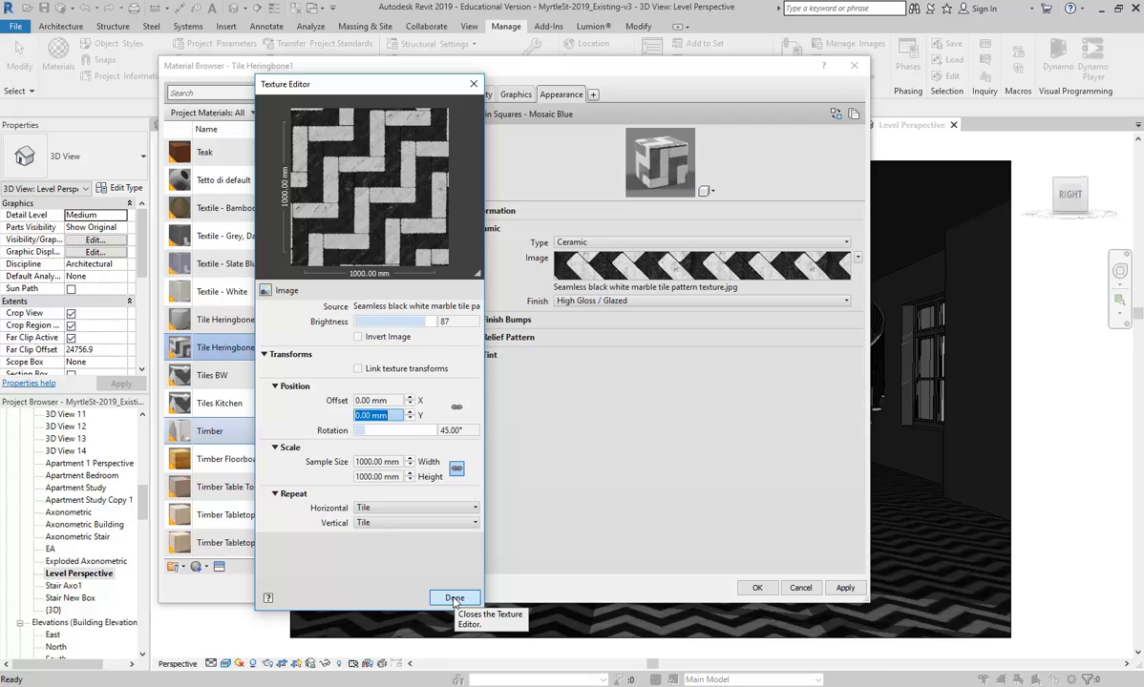
click(455, 598)
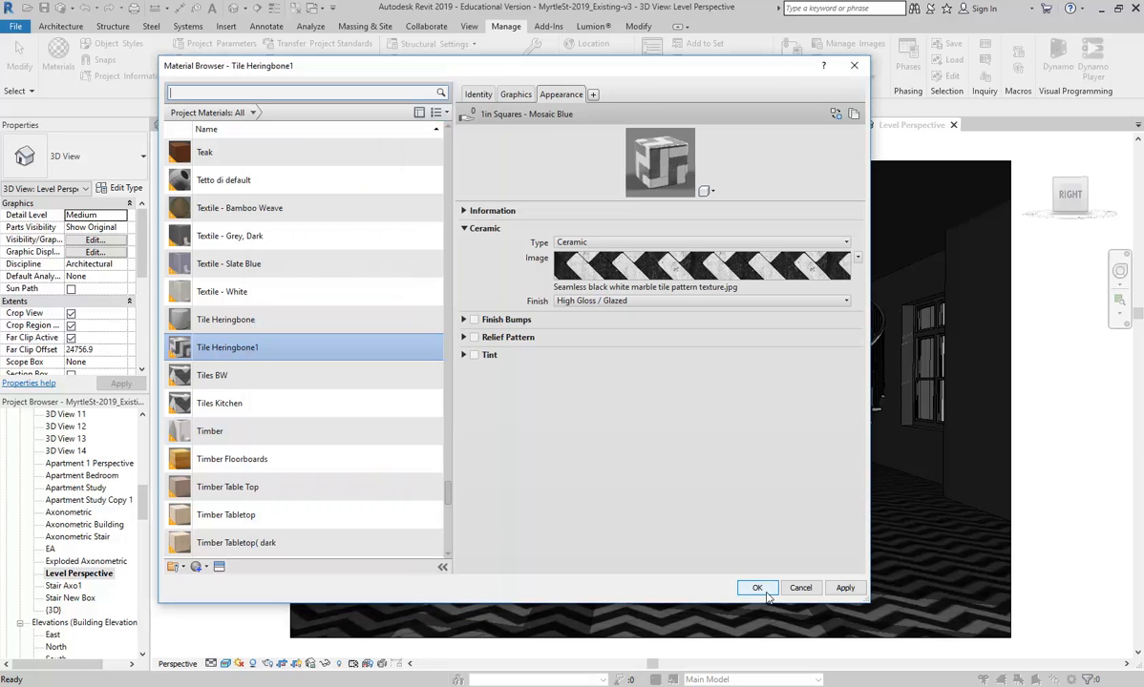
click(756, 588)
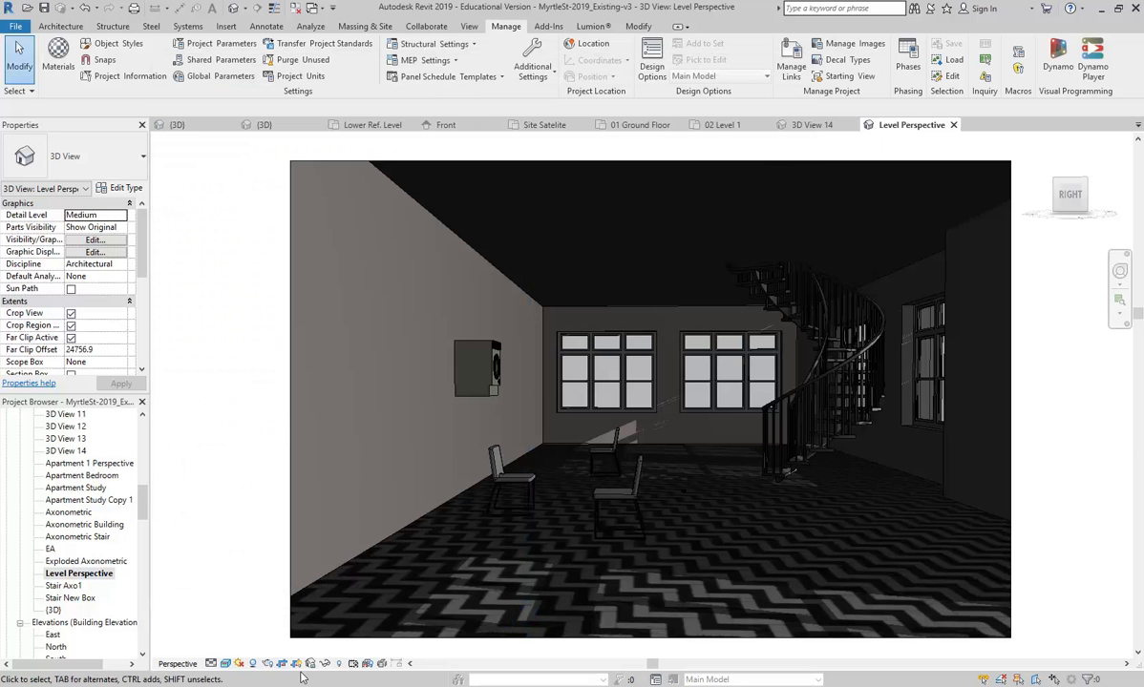
- Render the perspective again at Draft quality to check the rotated tile pattern, and close the rendering settings
click(253, 664)
click(246, 115)
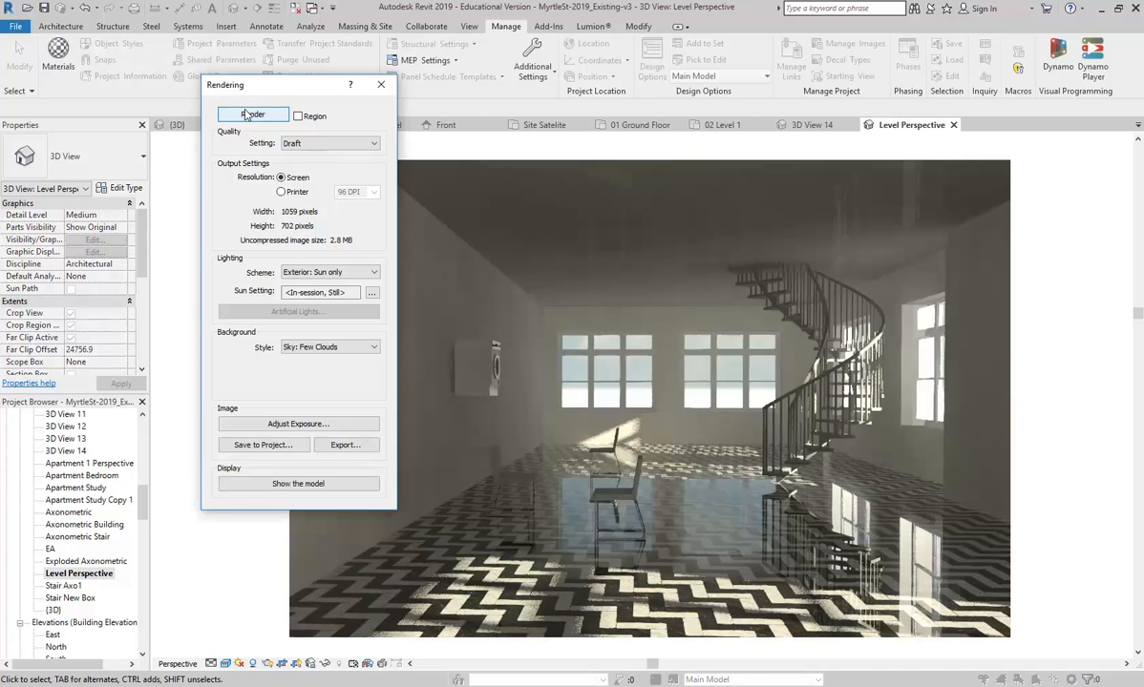
click(380, 84)
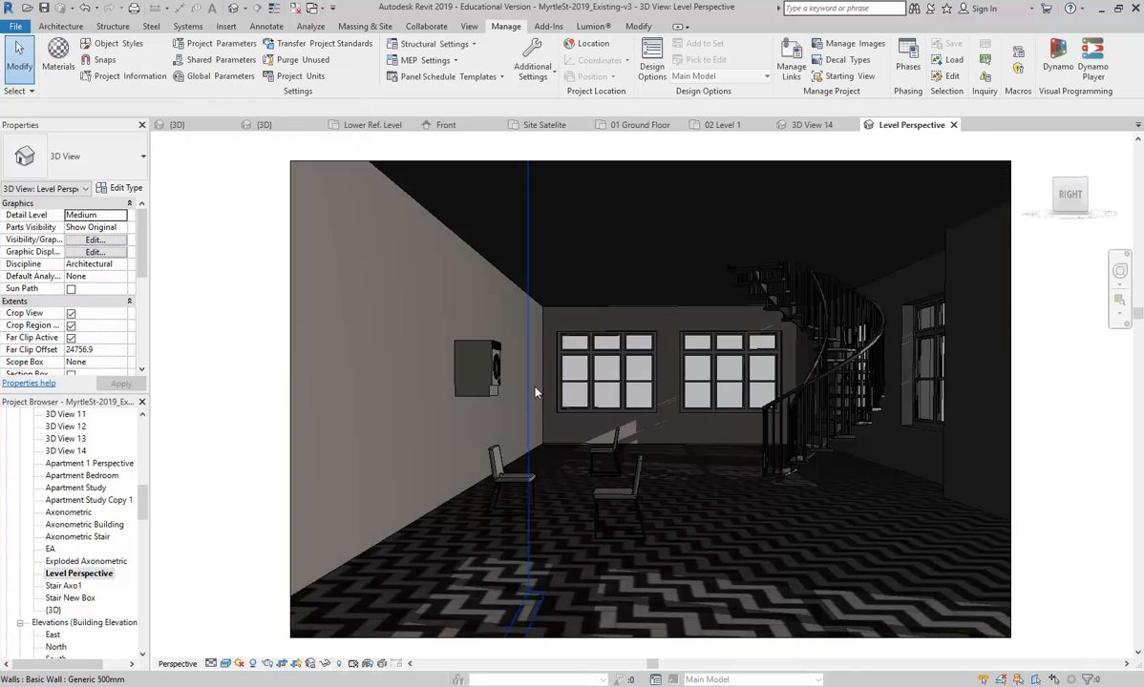
- Delete the wall-mounted dryer beside the chairs from the perspective view
click(487, 382)
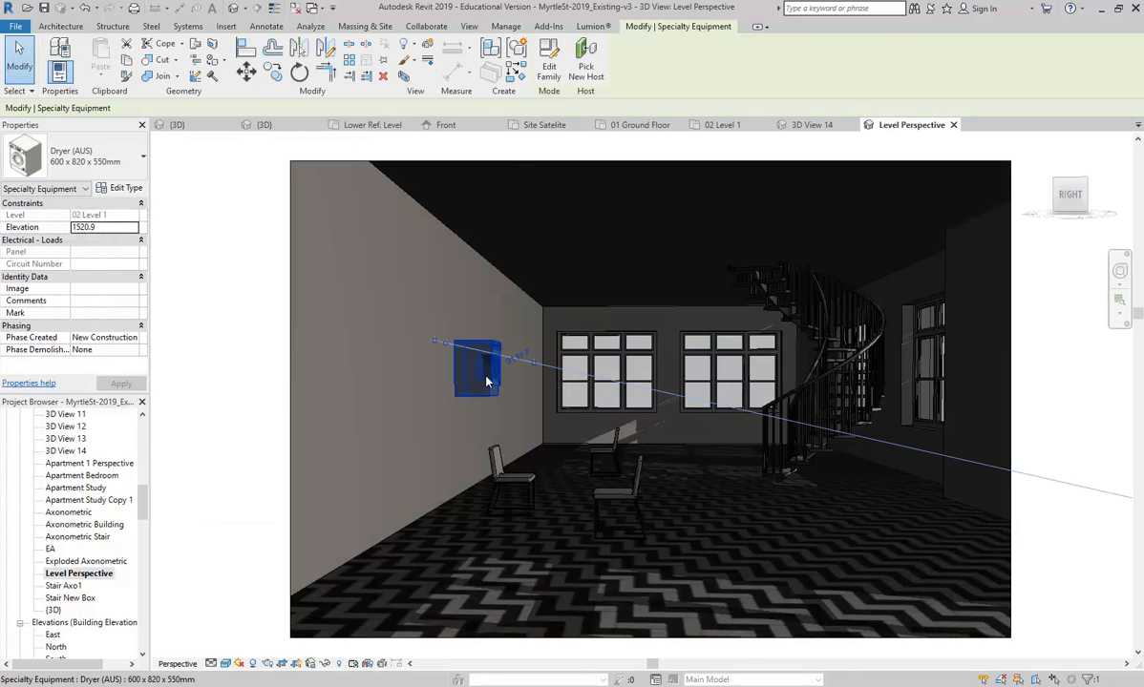
key(Delete)
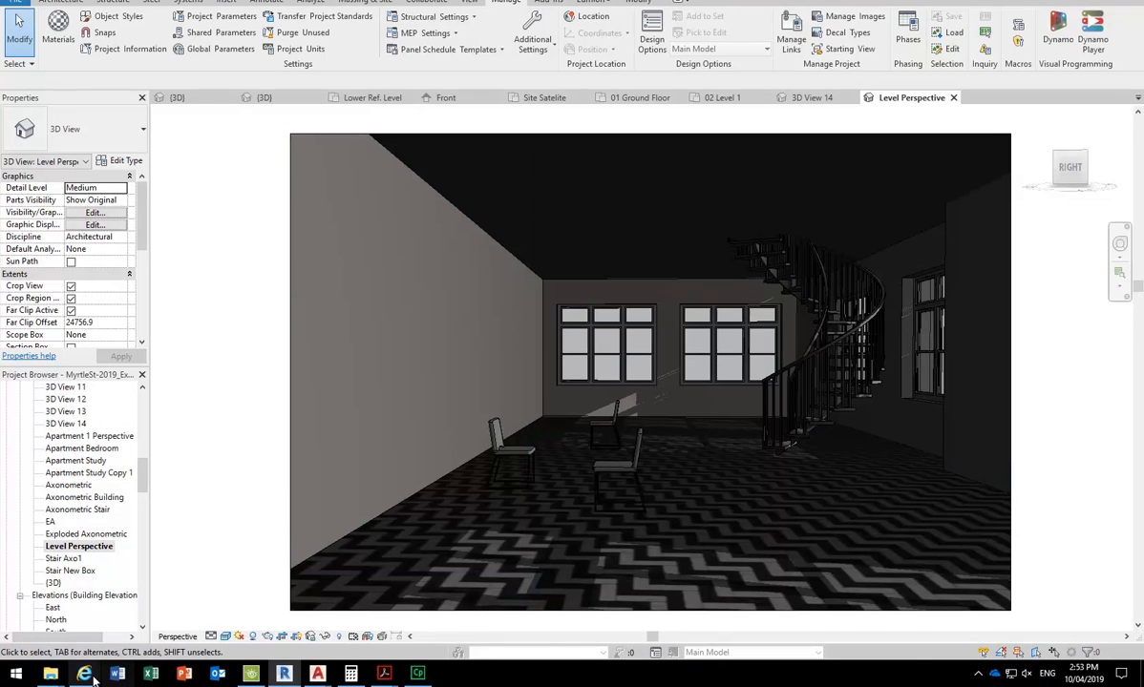
- Switch to File Explorer and select the Seamless black white marble tile pattern texture in the Tiles folder
mouse_move(51, 682)
click(259, 632)
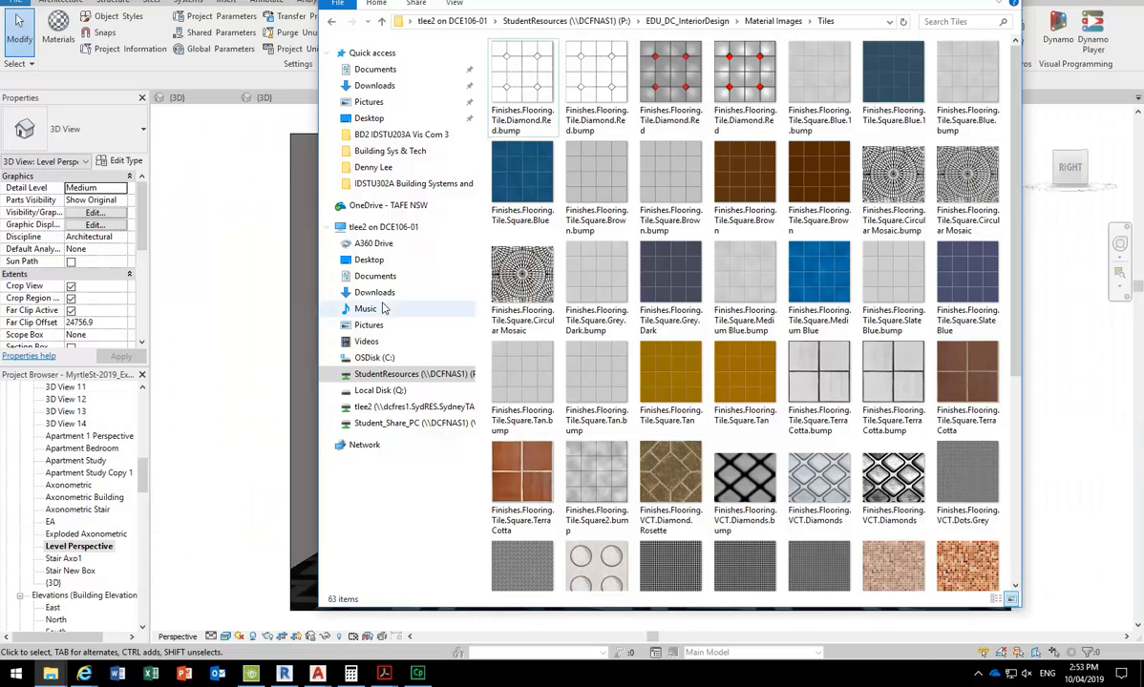
scroll(836, 373, down, 5)
click(968, 519)
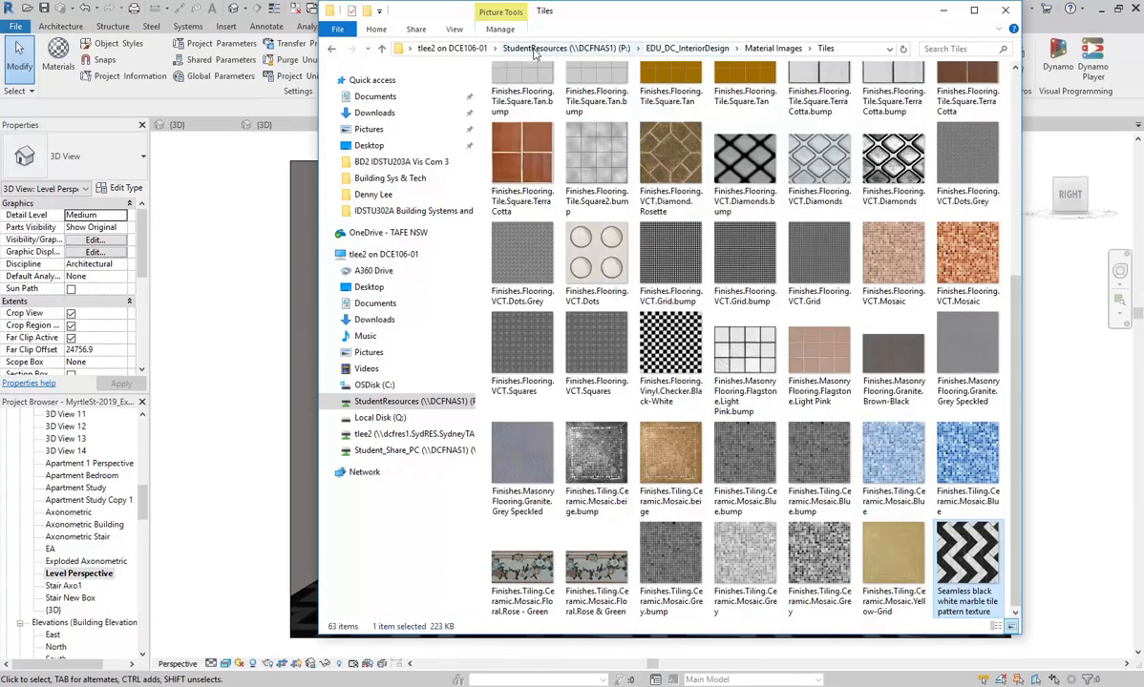
- Return to the StudentResources drive and open the Material Images folder inside EDU_DC_InteriorDesign
click(536, 21)
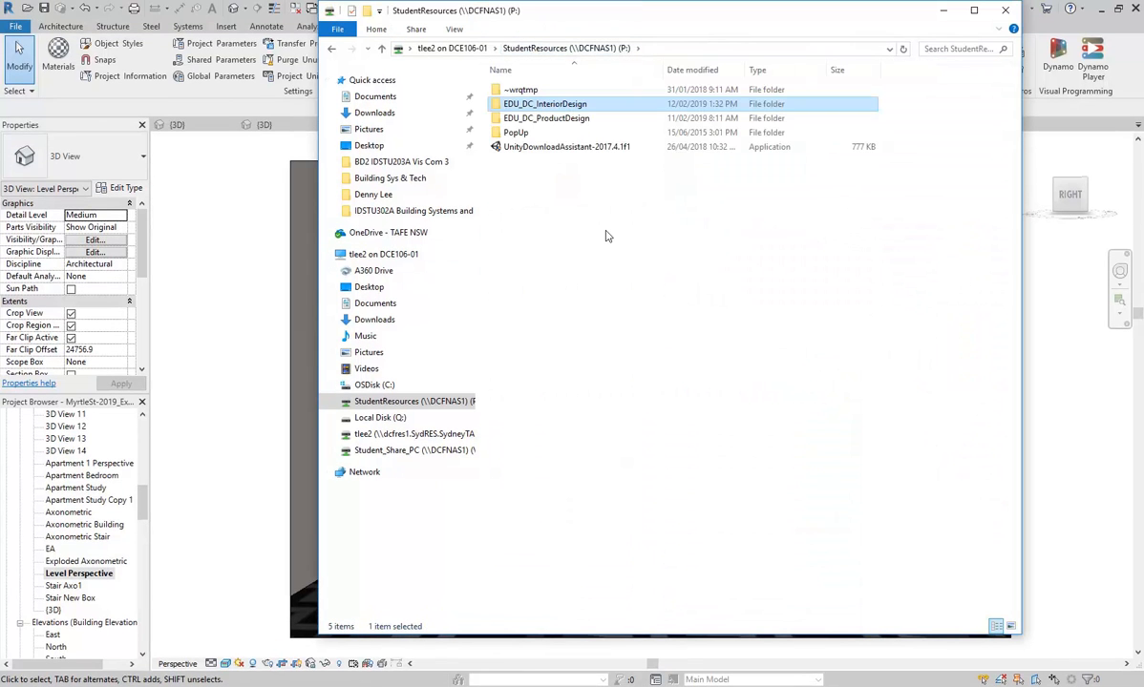
click(392, 402)
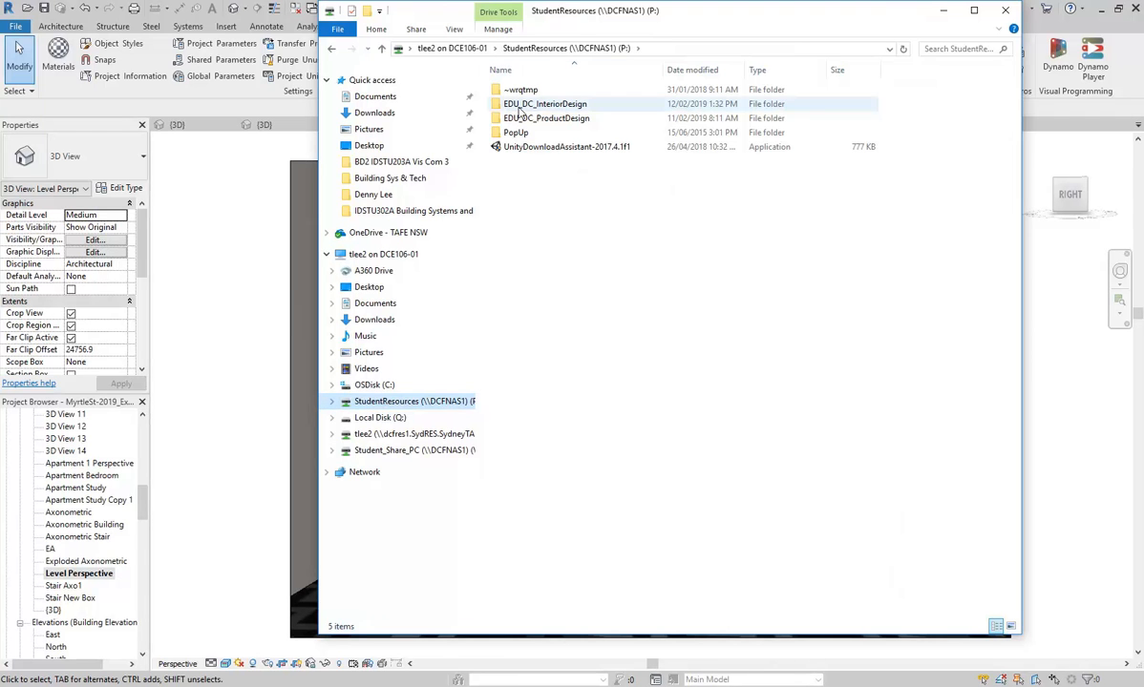
double_click(520, 105)
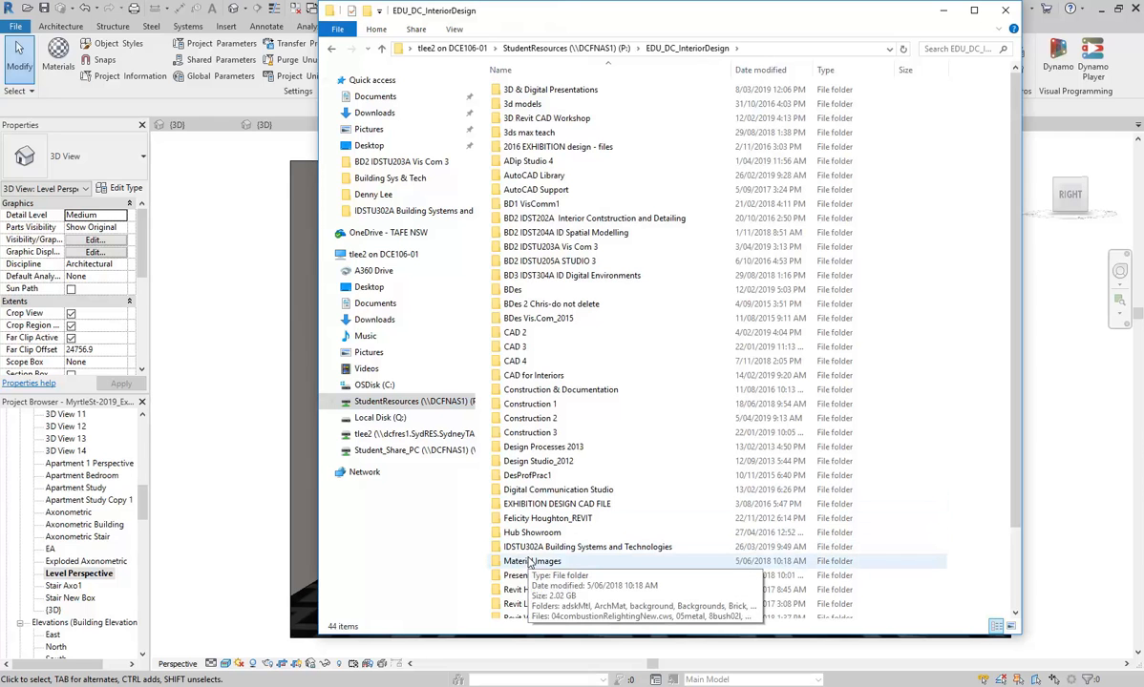
double_click(531, 561)
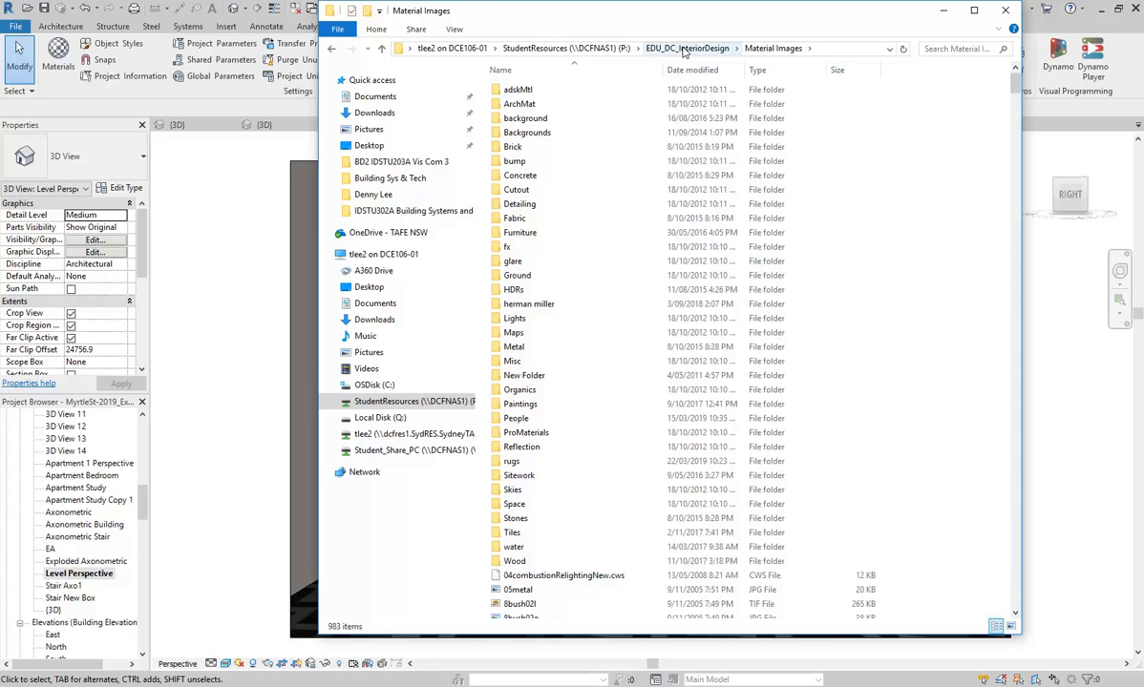
- Reopen Material Images from EDU_DC_InteriorDesign, select the seamless marble texture in its Tiles folder, and minimize File Explorer
click(684, 48)
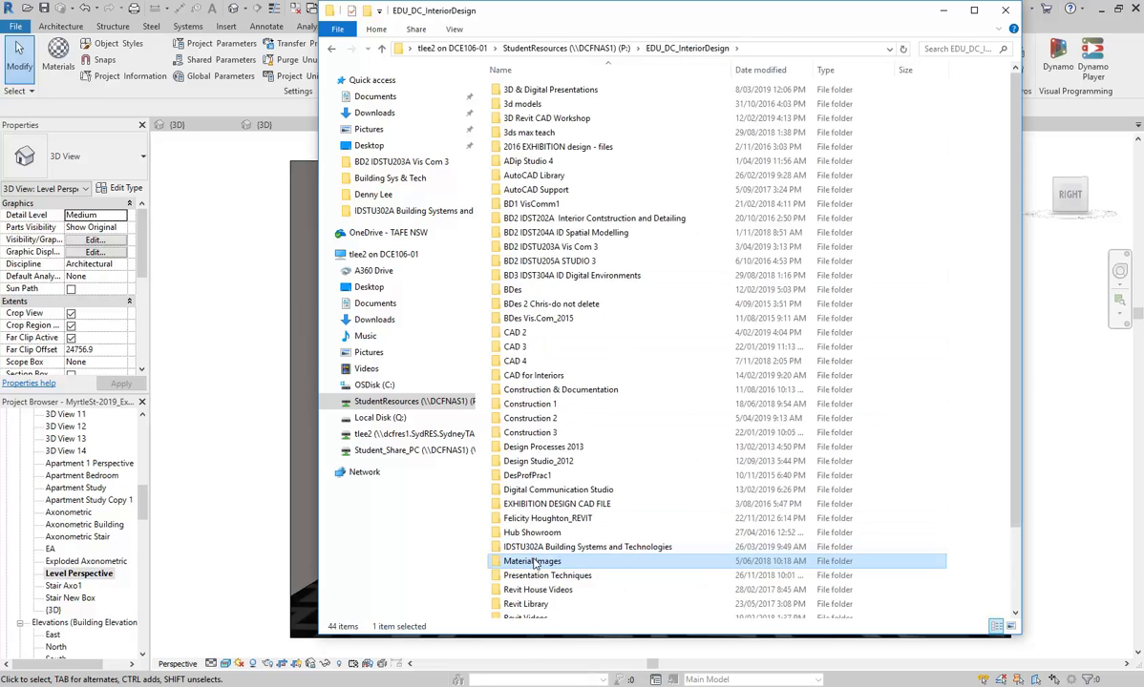
double_click(533, 561)
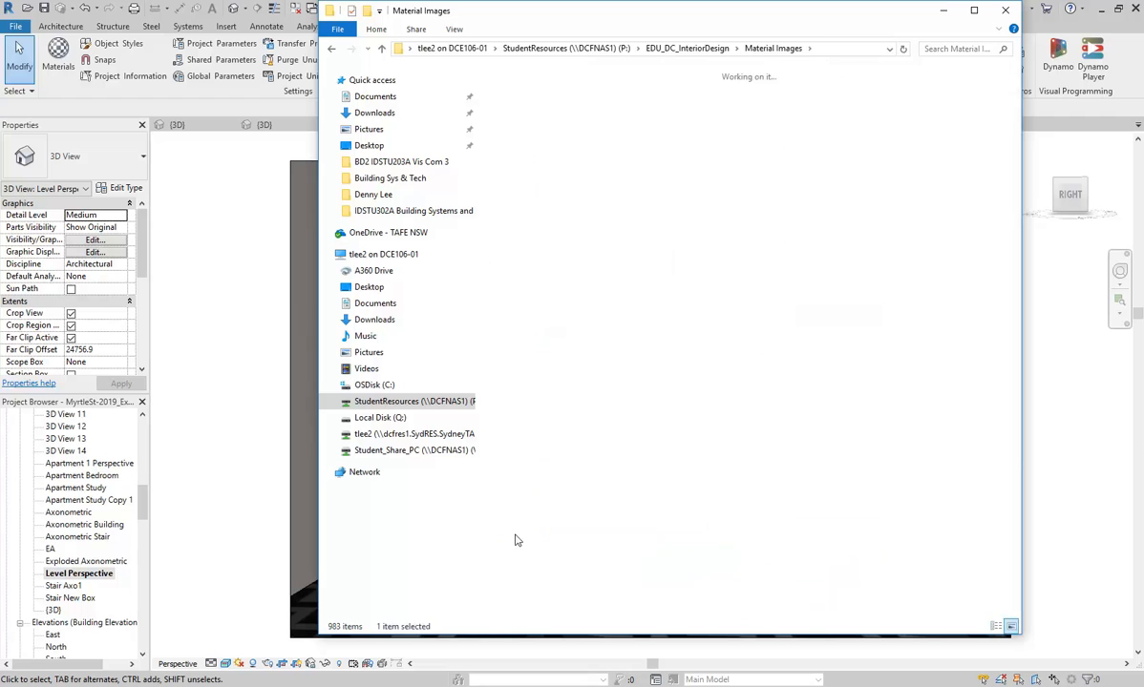
scroll(672, 277, down, 4)
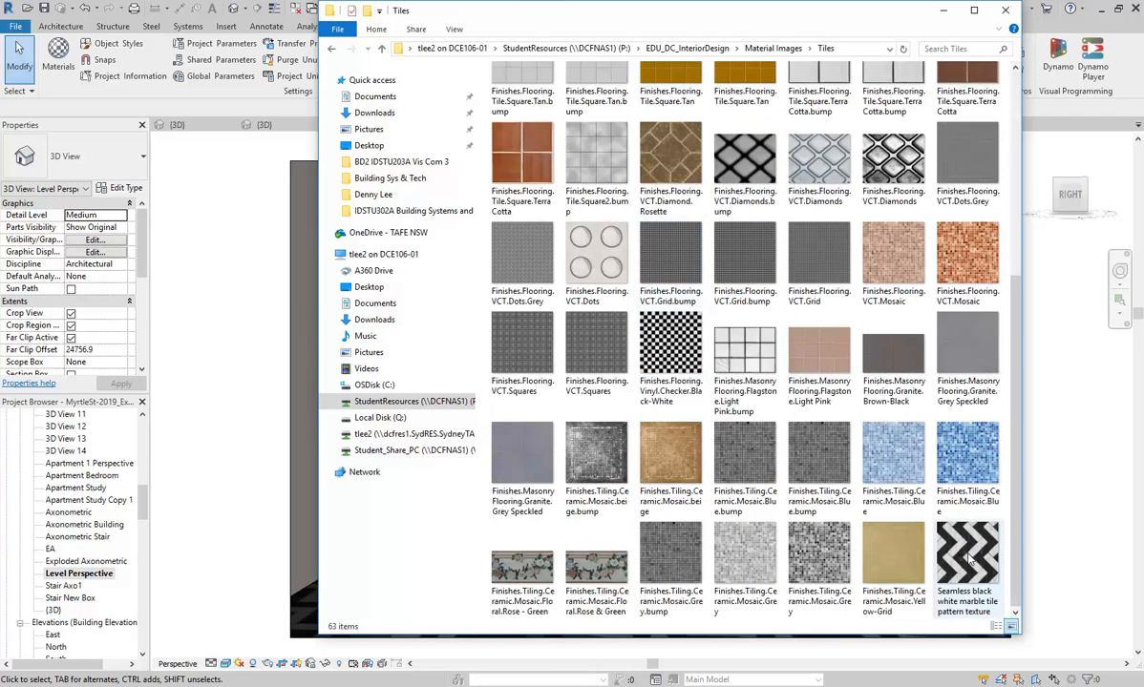
click(969, 562)
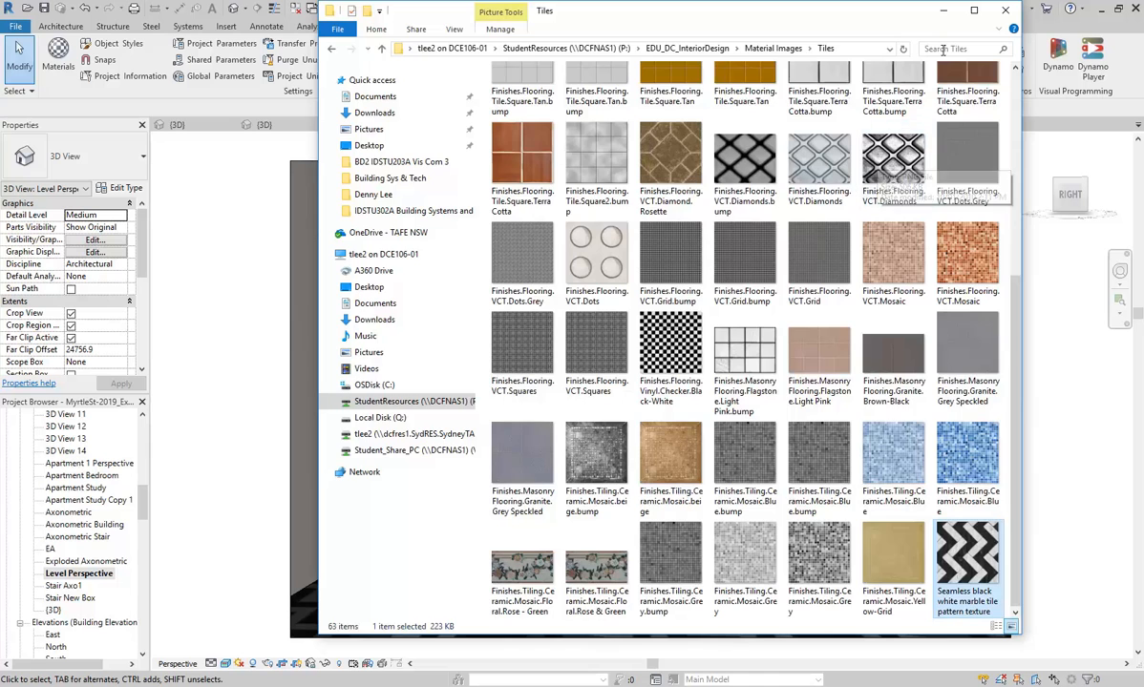
click(943, 12)
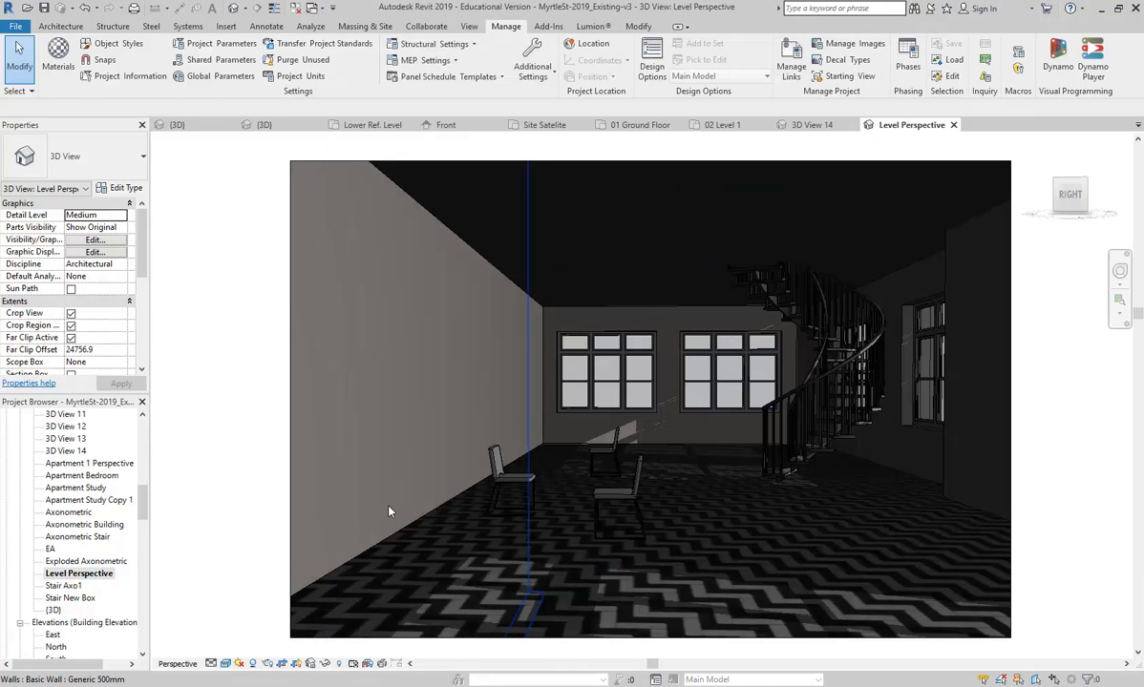